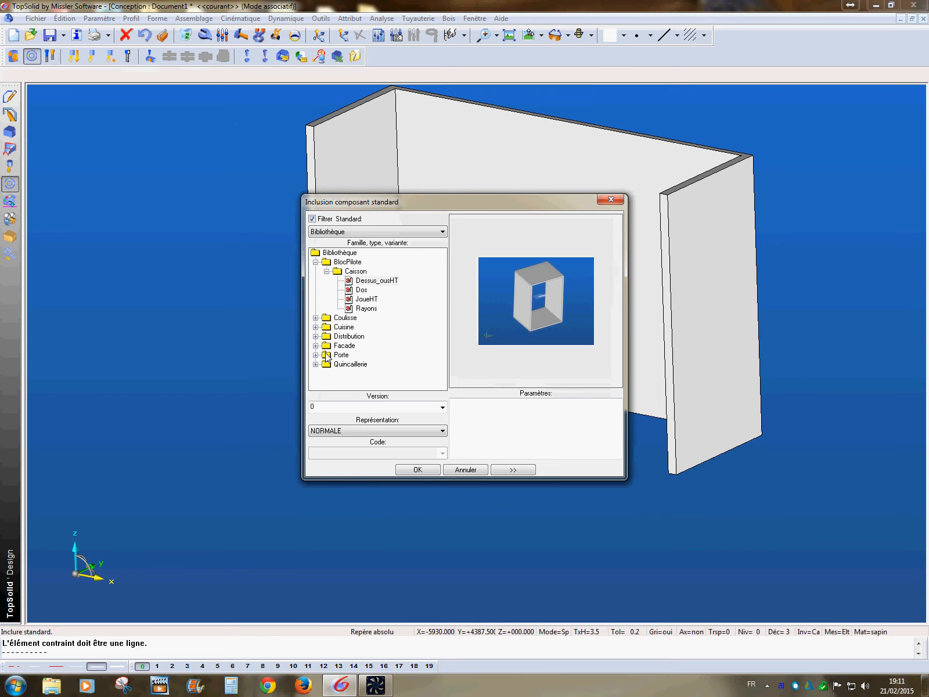
- Insert the Cadre component from the library's Distribution family with a height of 2000 mm
left_click(315, 336)
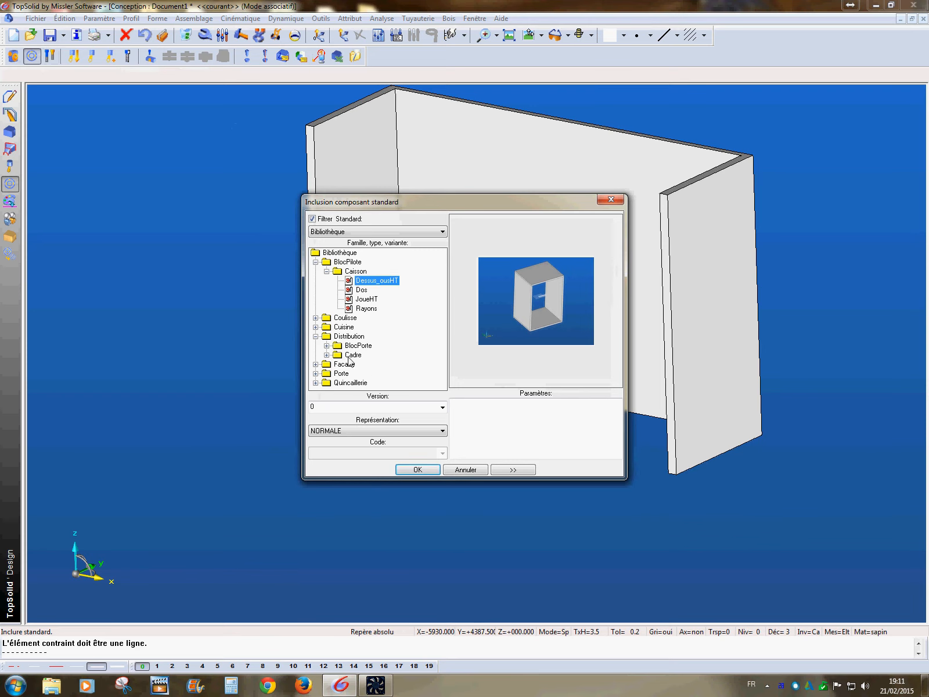
left_click(326, 355)
left_click(364, 364)
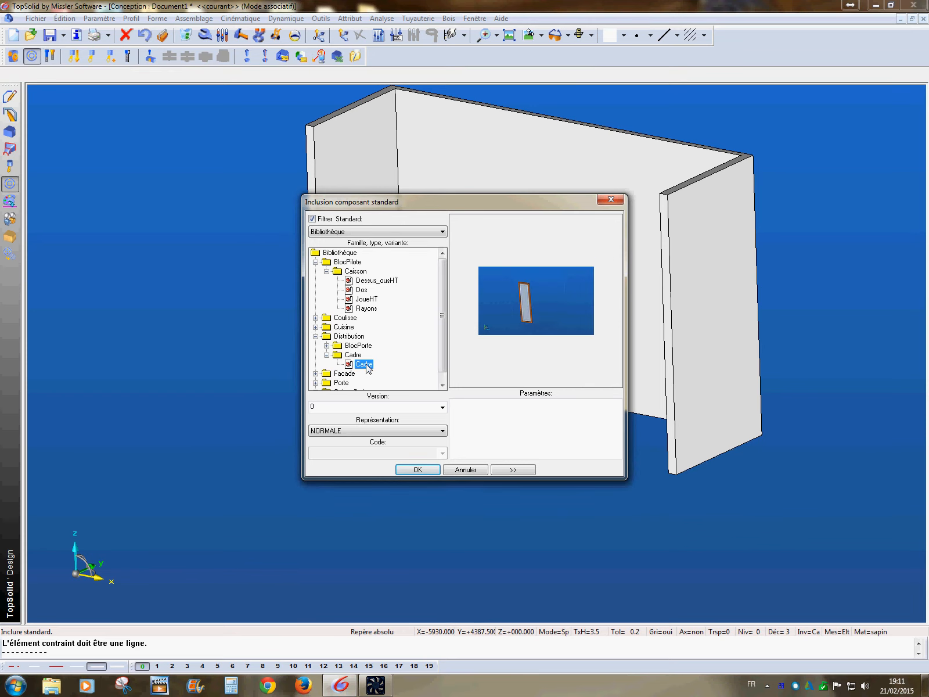
left_click(418, 469)
scroll(378, 436, "up", 3)
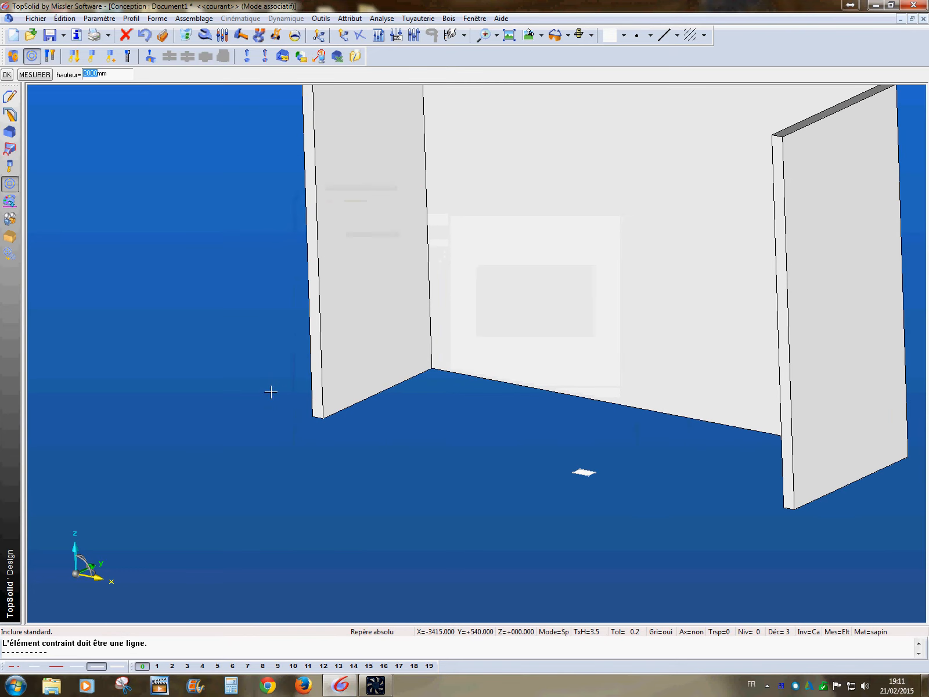
key("Return")
- Place the frame's reference at the inner front bottom corner of the left wall
left_click(119, 75)
scroll(307, 422, "up", 5)
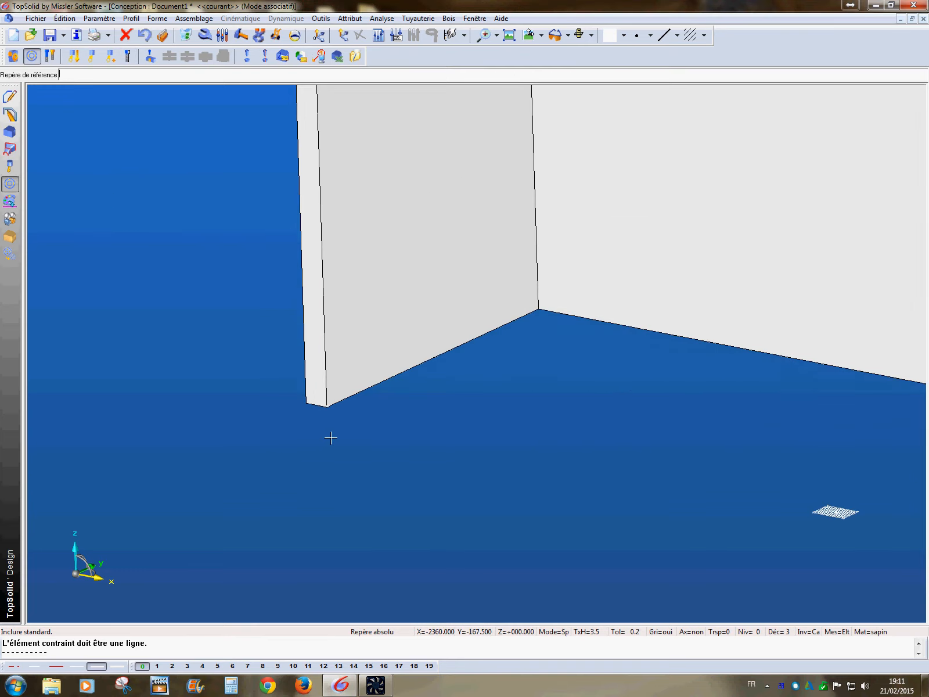
scroll(340, 413, "up", 2)
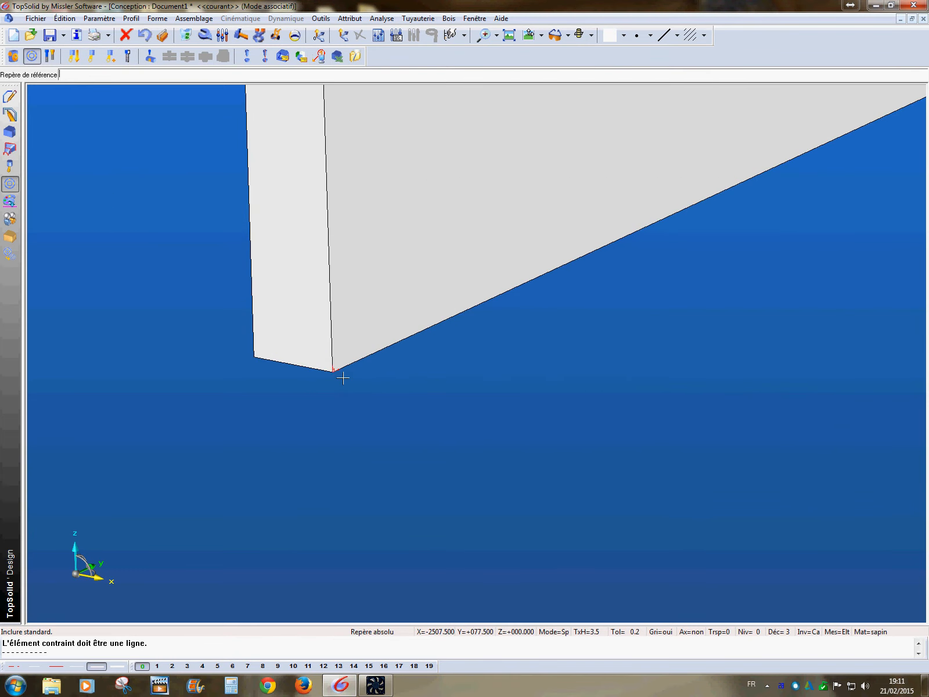
left_click(344, 378)
- Distribute the frames up to the right wall's inner face using Jalonner mode, Séquentiel numbering, Dernier filling and 0 mm offset
scroll(413, 420, "down", 3)
scroll(414, 421, "down", 5)
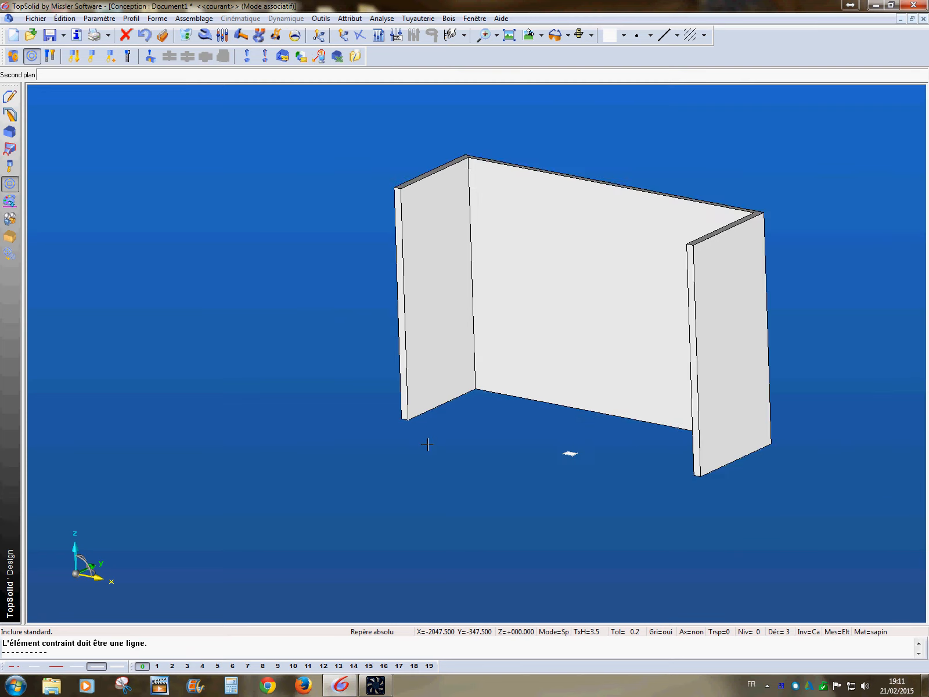
middle_click_drag(428, 442, 597, 472)
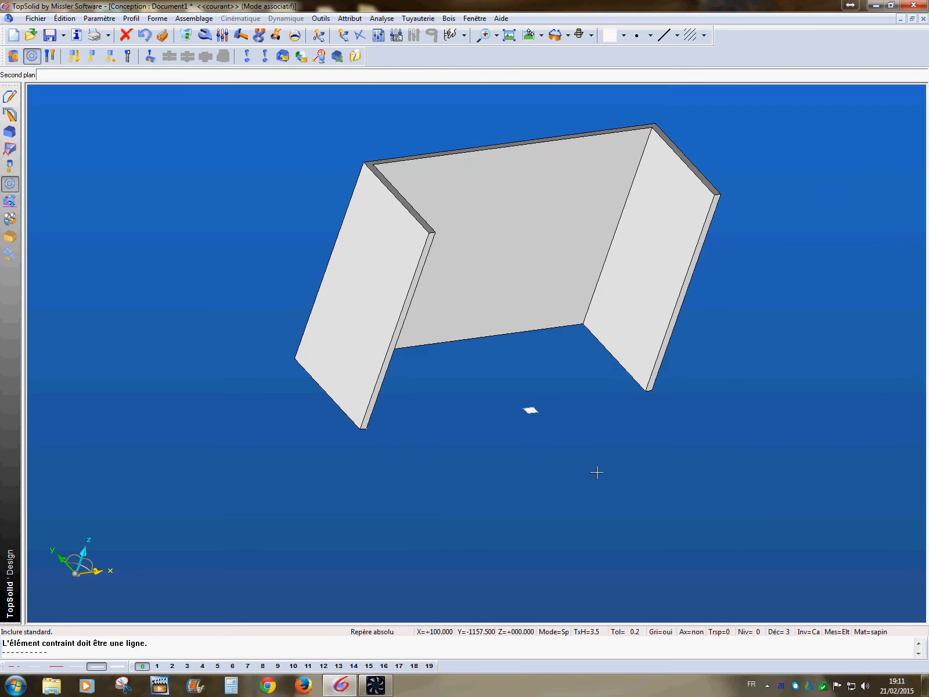
left_click(648, 334)
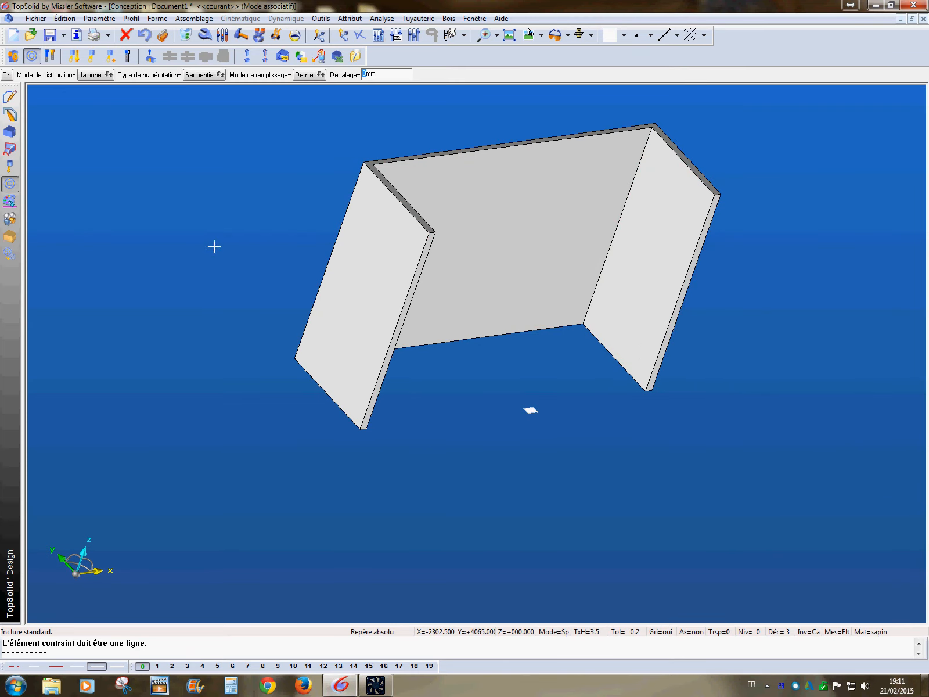
middle_click_drag(527, 485, 446, 477)
scroll(483, 435, "down", 1)
scroll(500, 450, "up", 4)
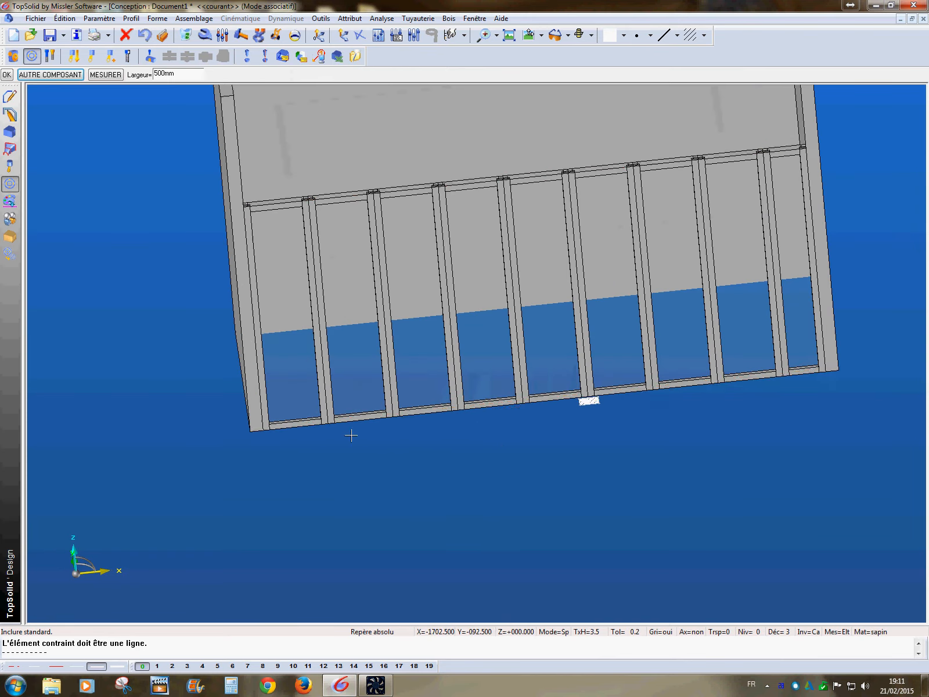
middle_click_drag(651, 408, 349, 459)
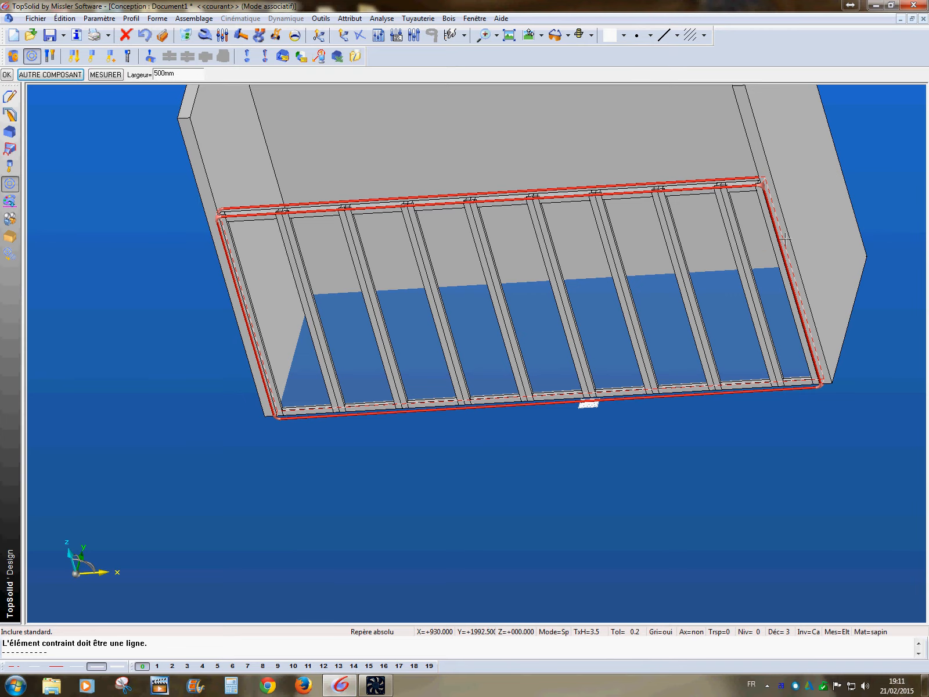
middle_click_drag(771, 400, 761, 434)
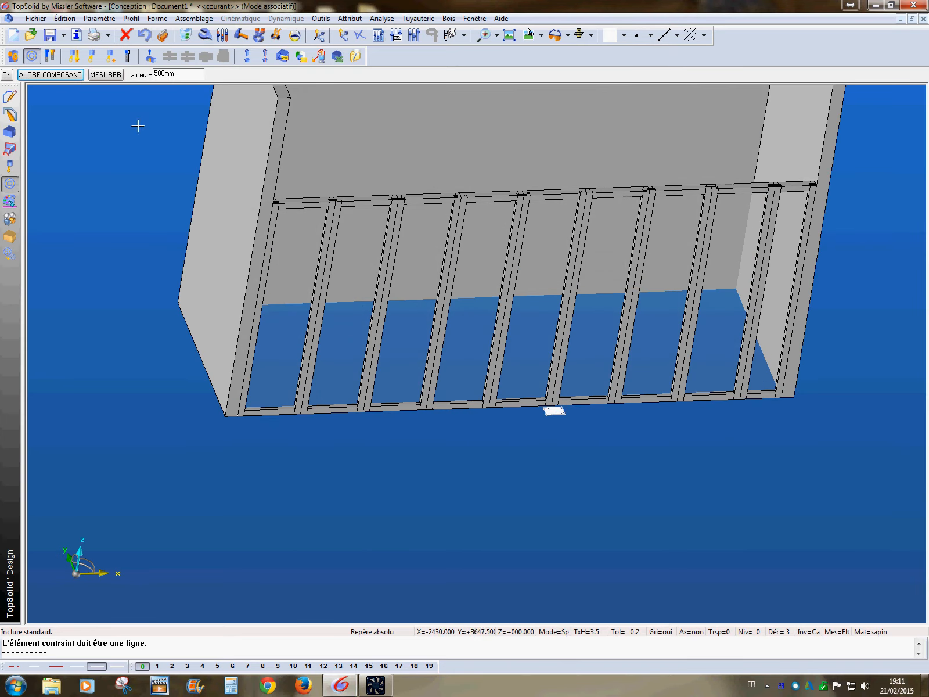
- Change the frame distribution's filling mode to Vide, keeping Jalonner mode and the 0 mm offset
left_click(205, 35)
left_click(430, 204)
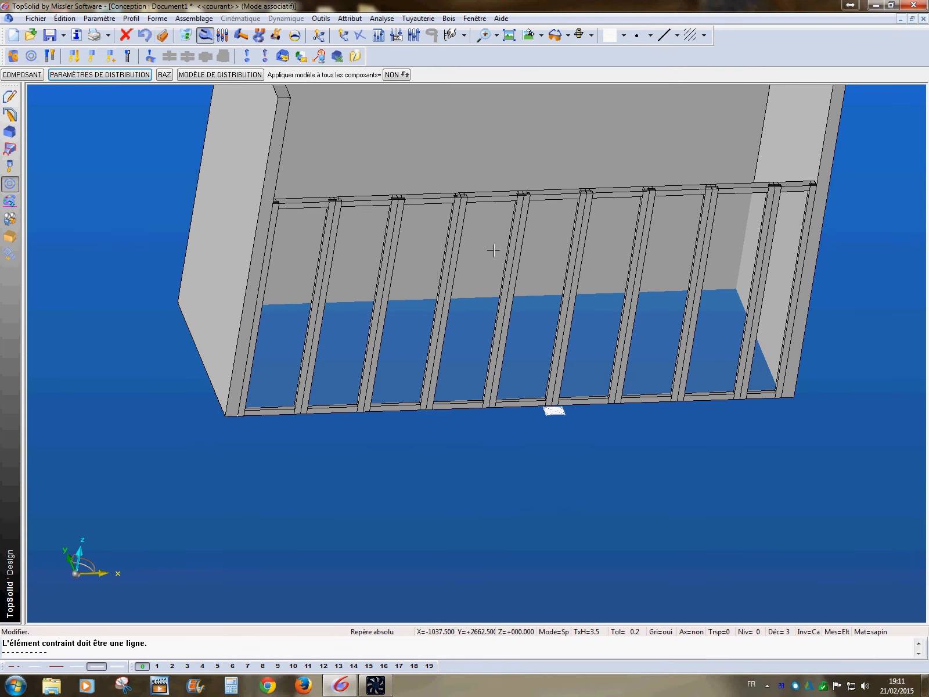
left_click(106, 76)
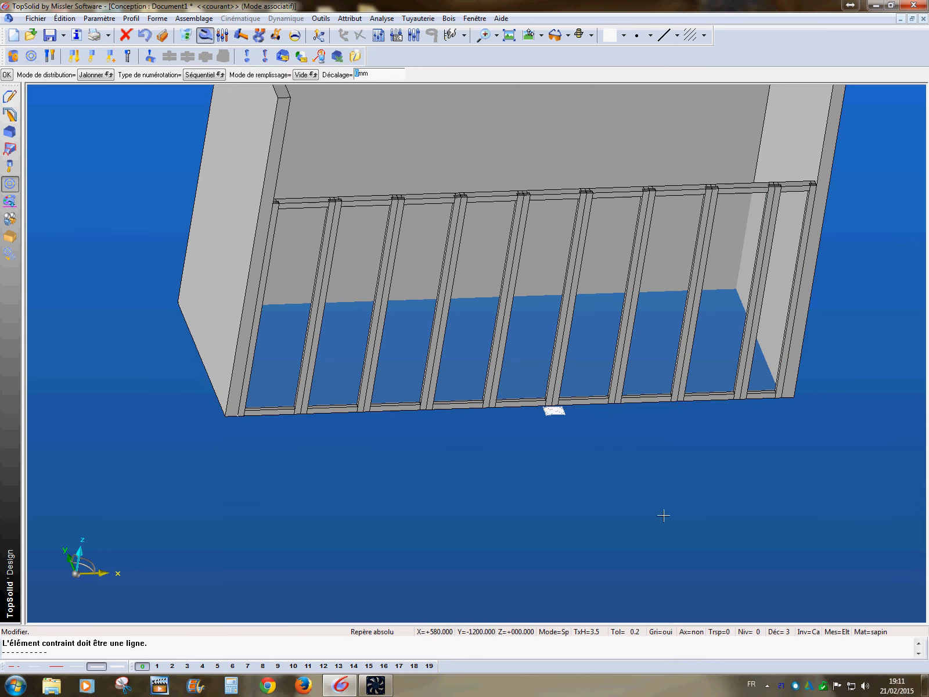
key("Return")
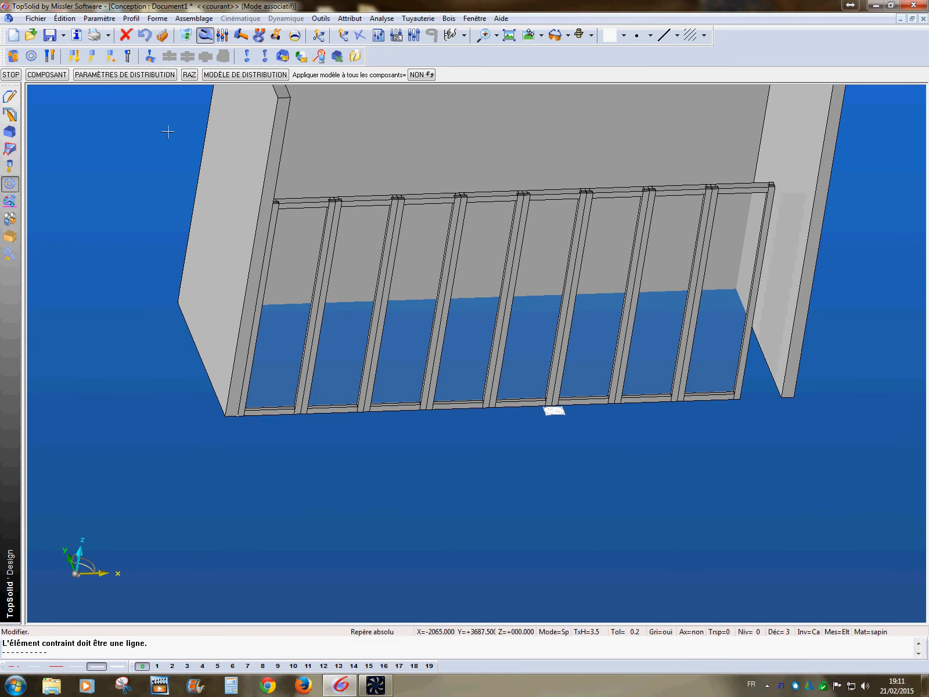
- Set the offset between the distributed frames to 20 mm
left_click(138, 76)
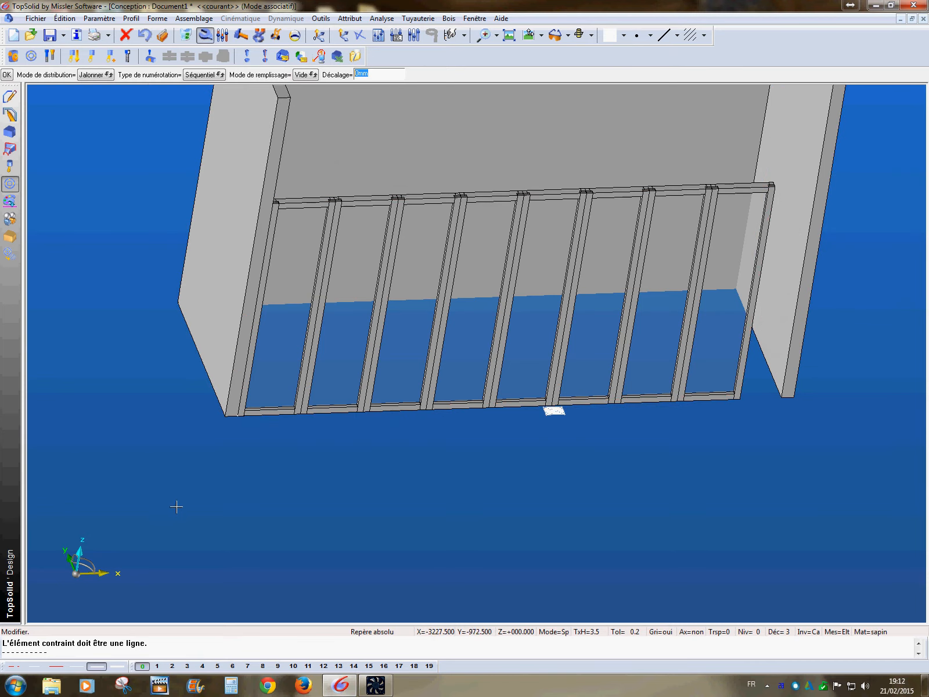
type("20")
key("Return")
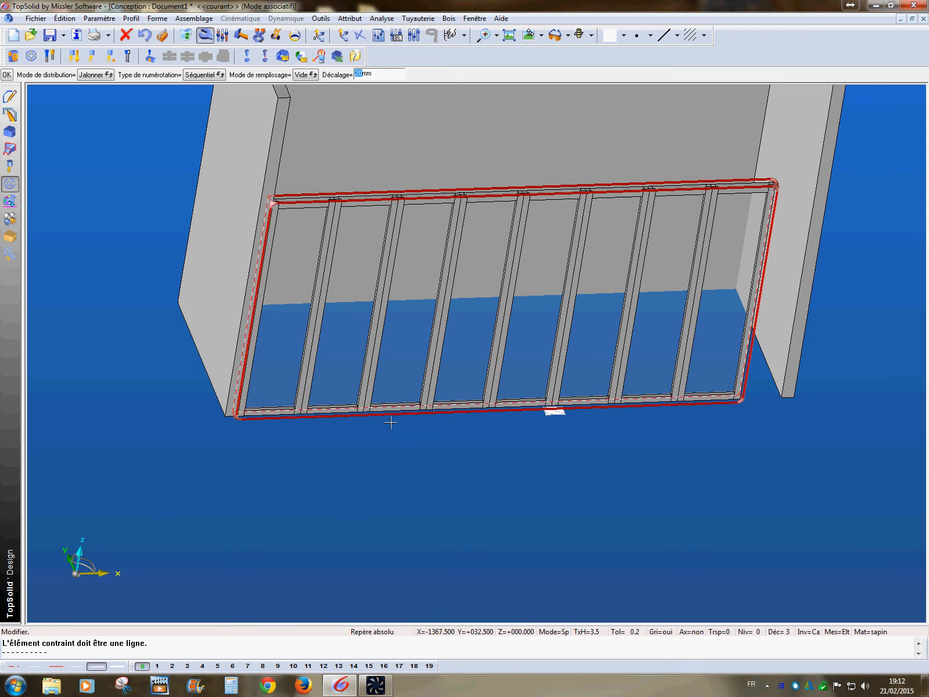
middle_click_drag(463, 471, 383, 480)
key("Return")
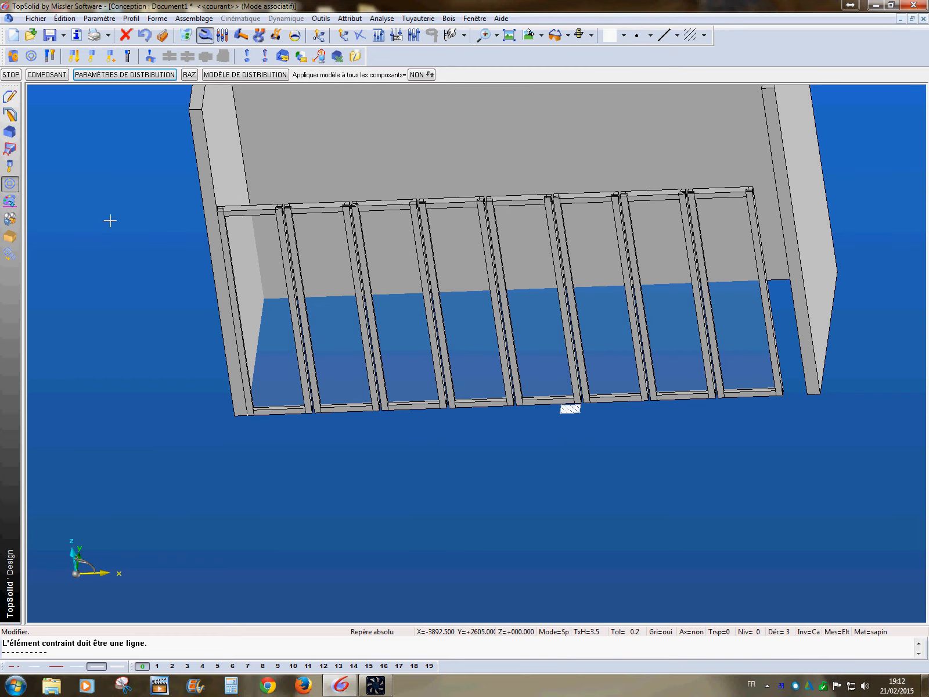
- Switch the frame distribution's numbering type to Alterné
left_click(138, 75)
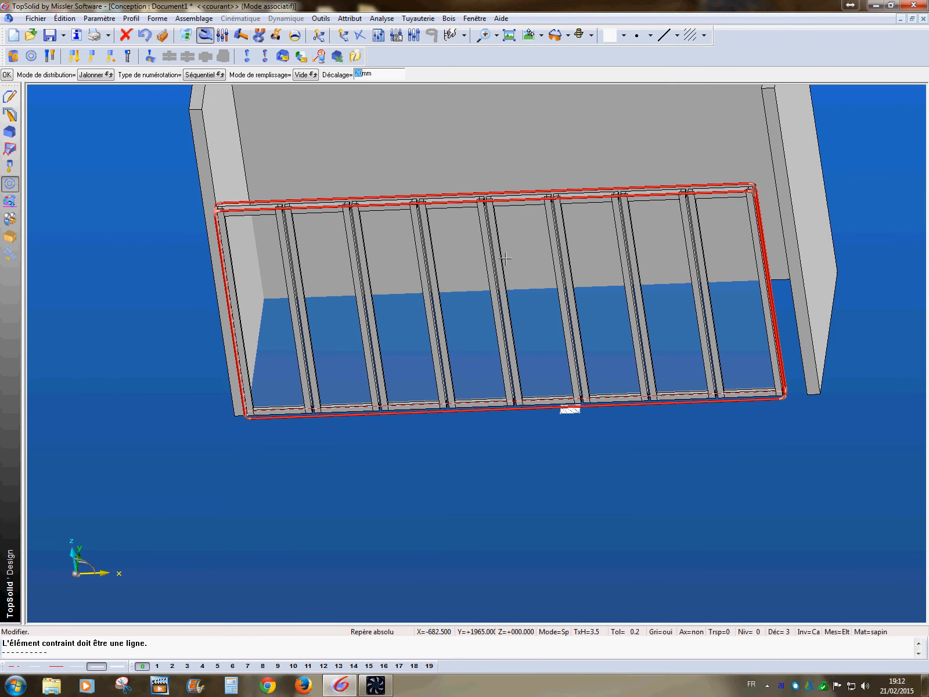
left_click(200, 75)
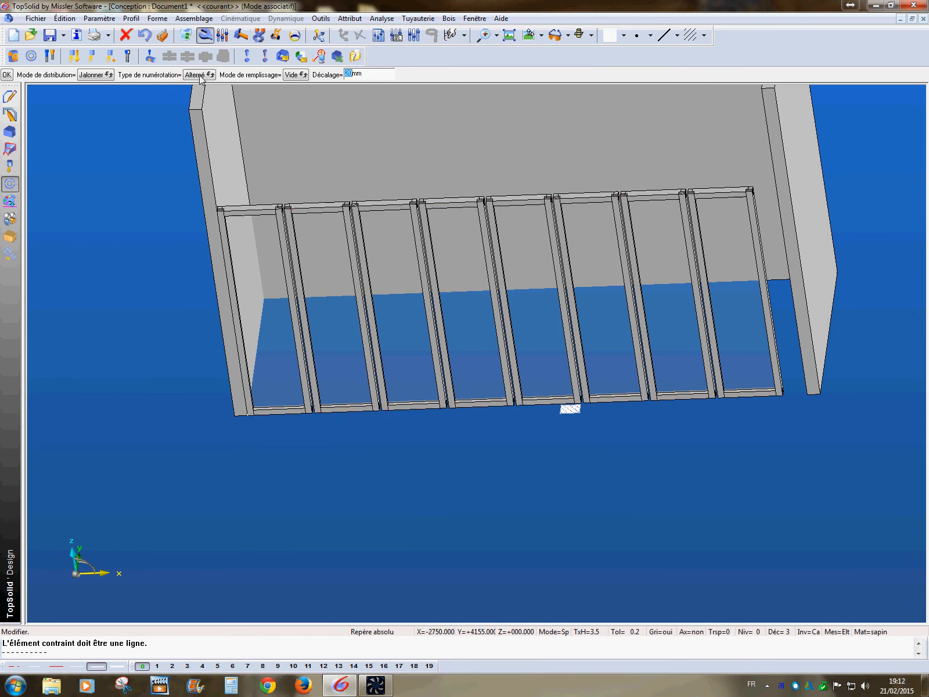
key("Return")
middle_click_drag(135, 310, 150, 309)
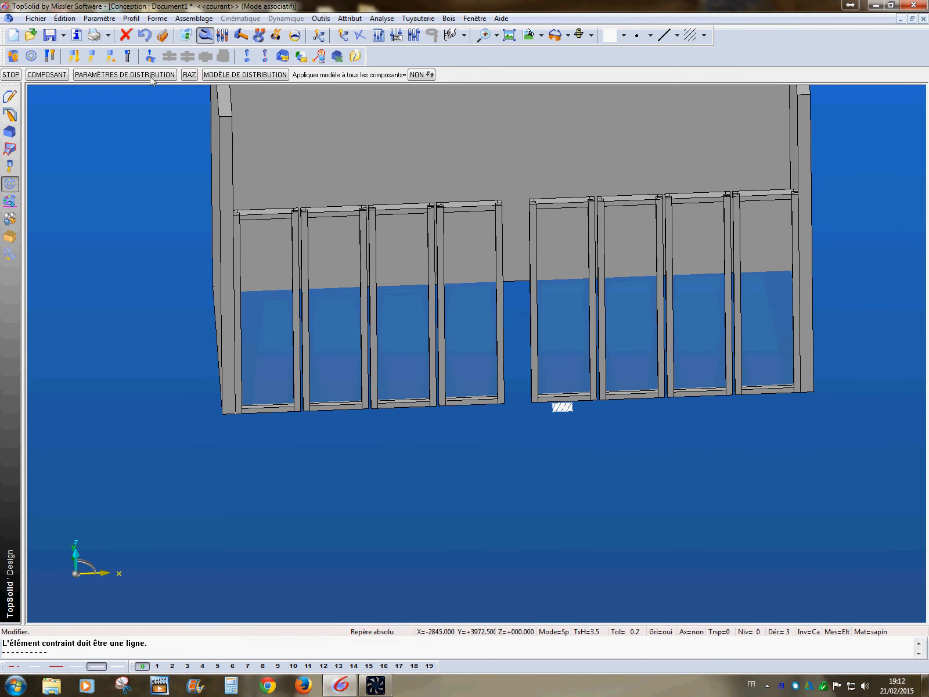
- Switch the distribution to Répartir mode with 4 frames and a 0 mm offset
left_click(124, 74)
left_click(95, 76)
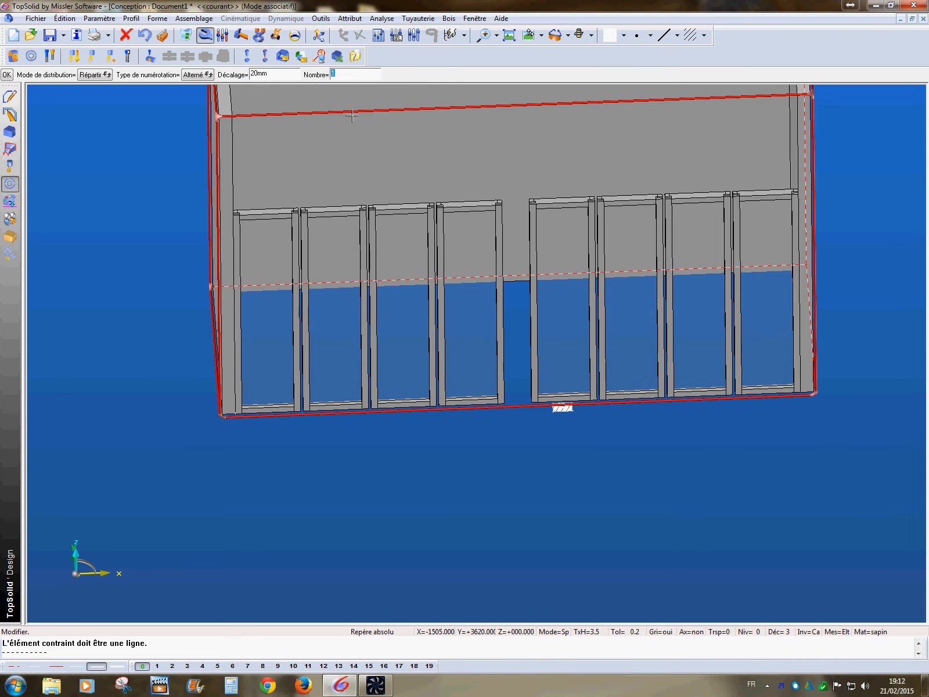
type("4")
key("Tab")
type("0")
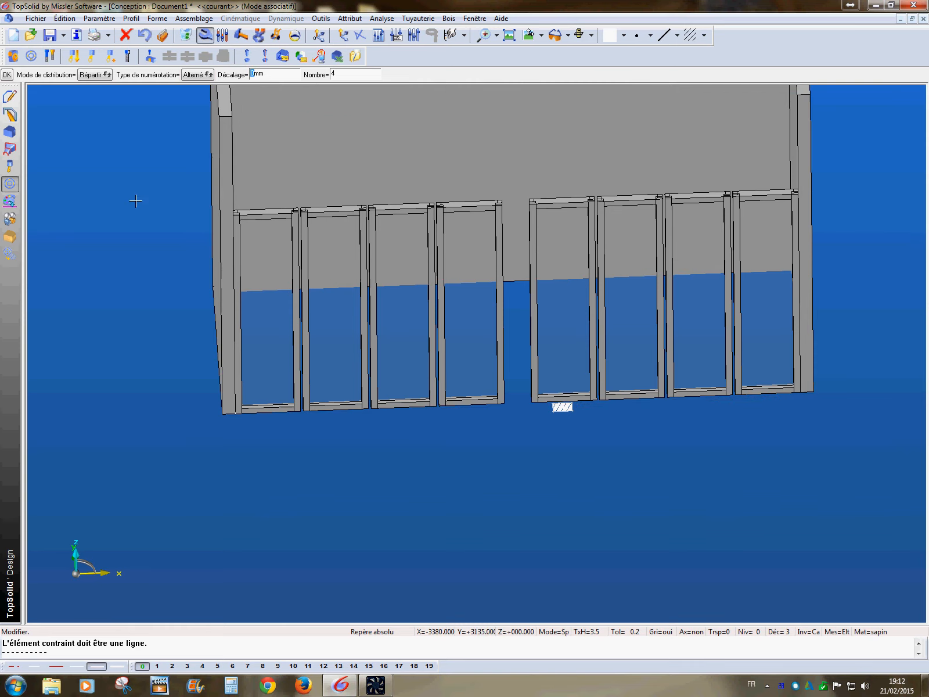
key("Return")
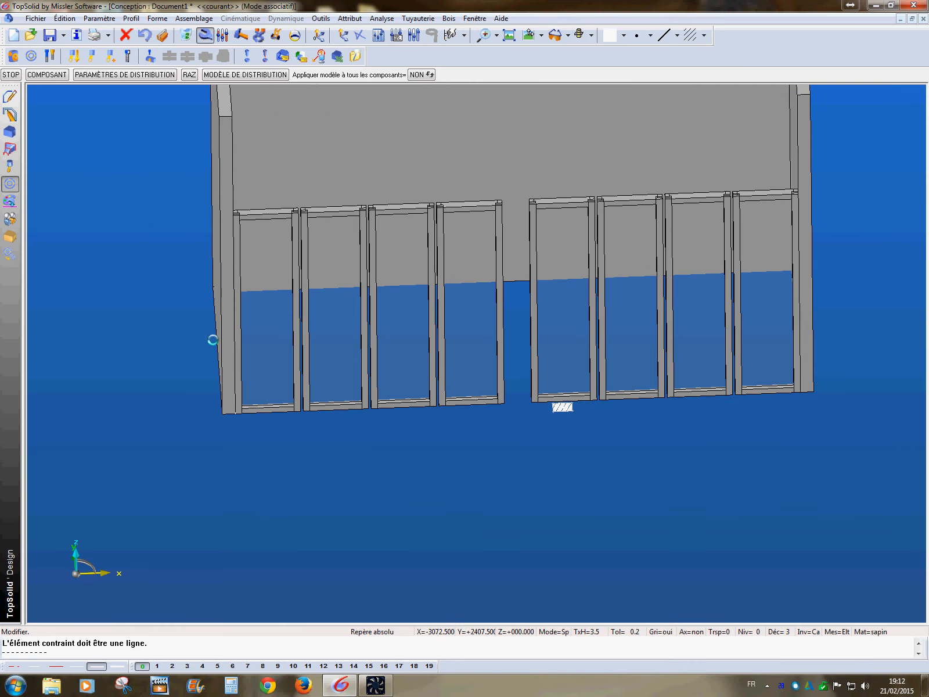
middle_click_drag(439, 475, 429, 398)
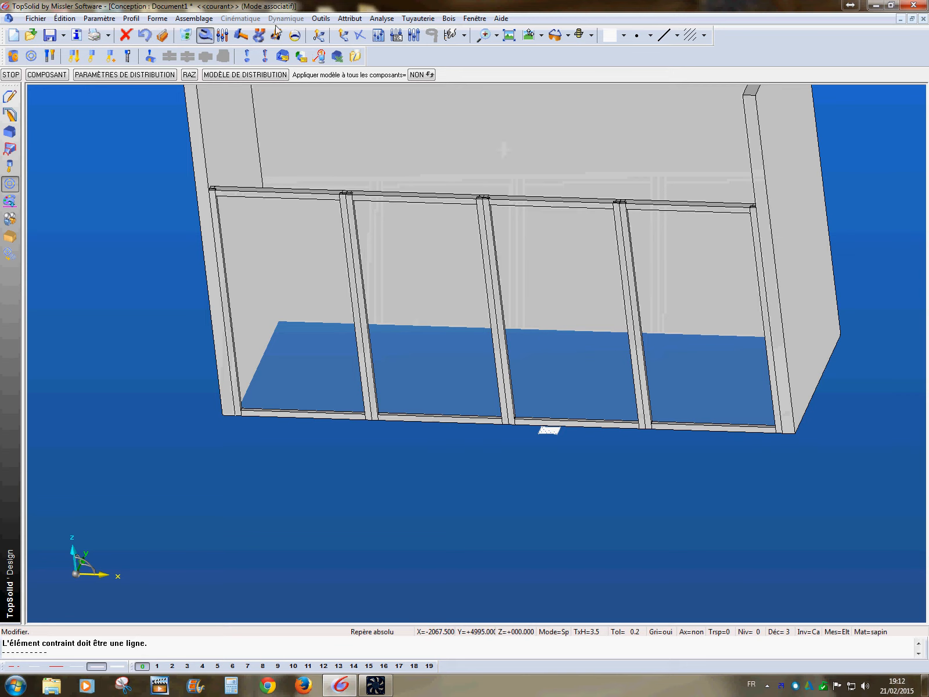
- Replace the third frame from the left with the BlocPorte AP droite component, accepting the 1082.5 mm width and leaving the other frames unmodified
key("Escape")
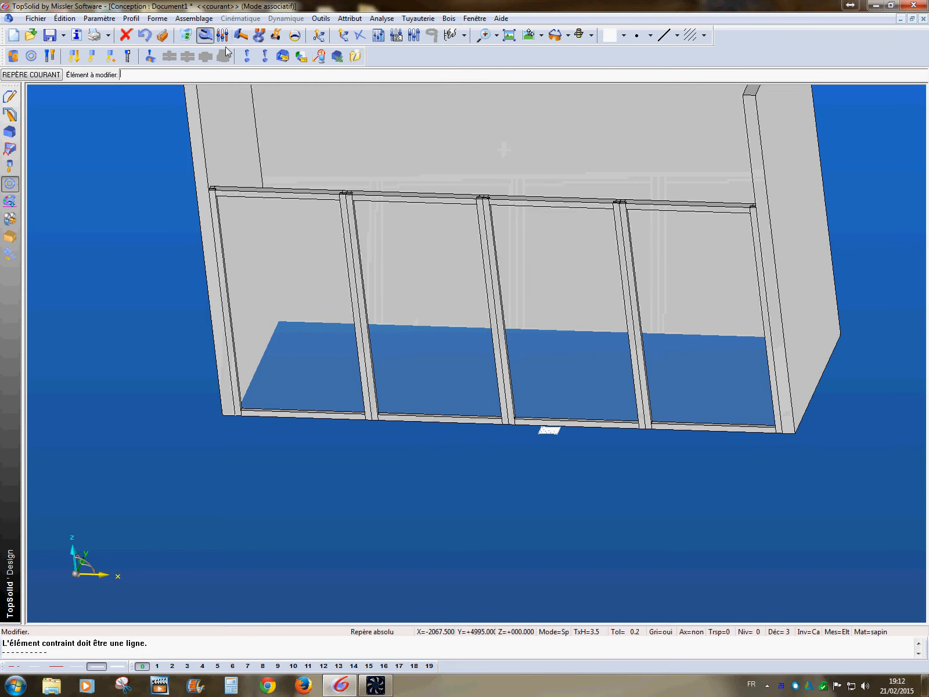
left_click(551, 212)
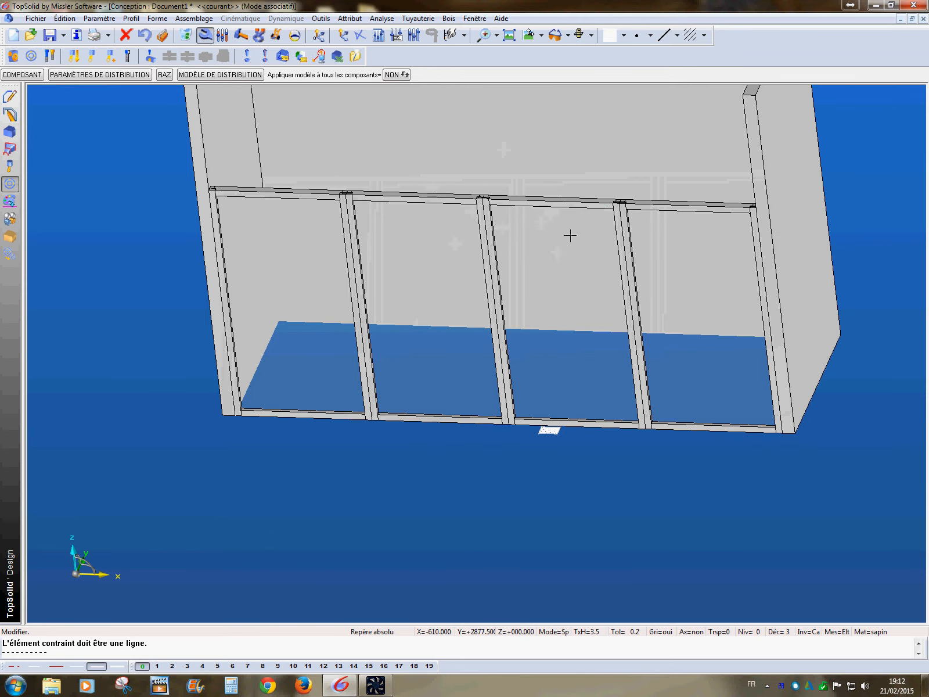
left_click(36, 75)
left_click(28, 75)
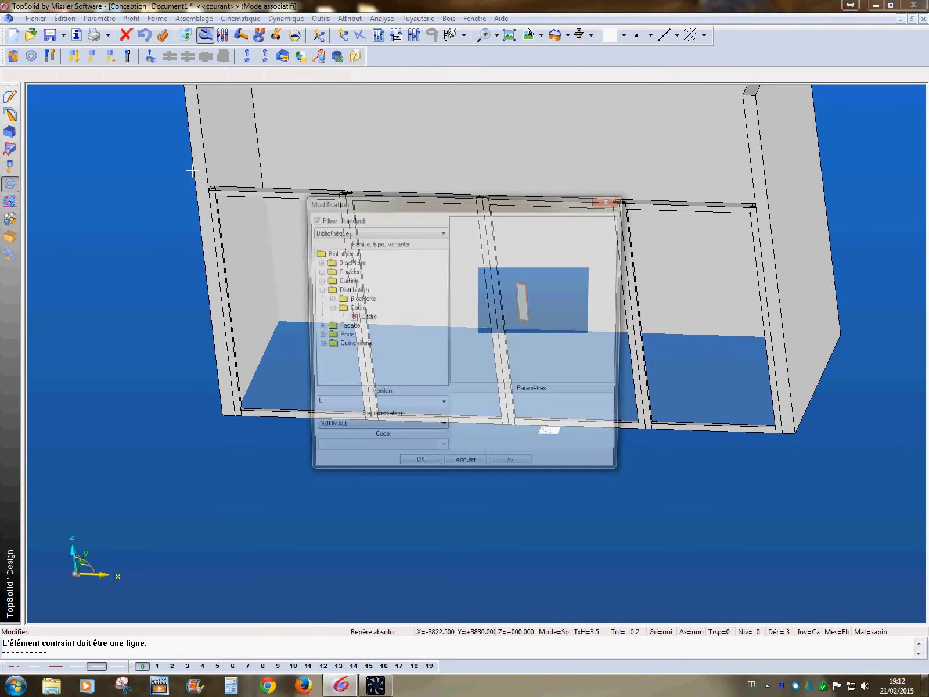
left_click(327, 299)
left_click(369, 308)
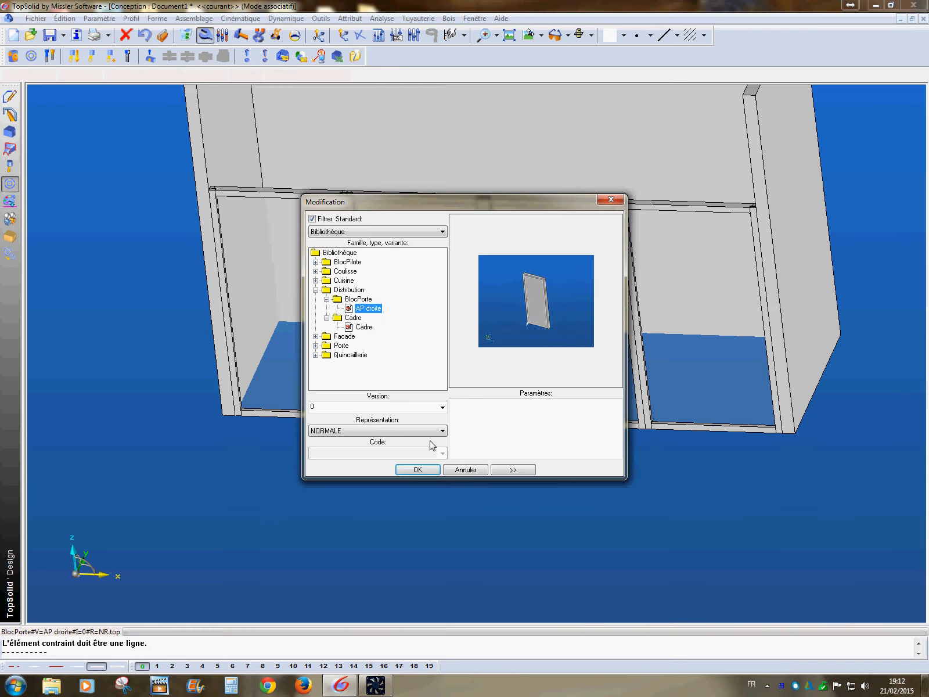
left_click(418, 468)
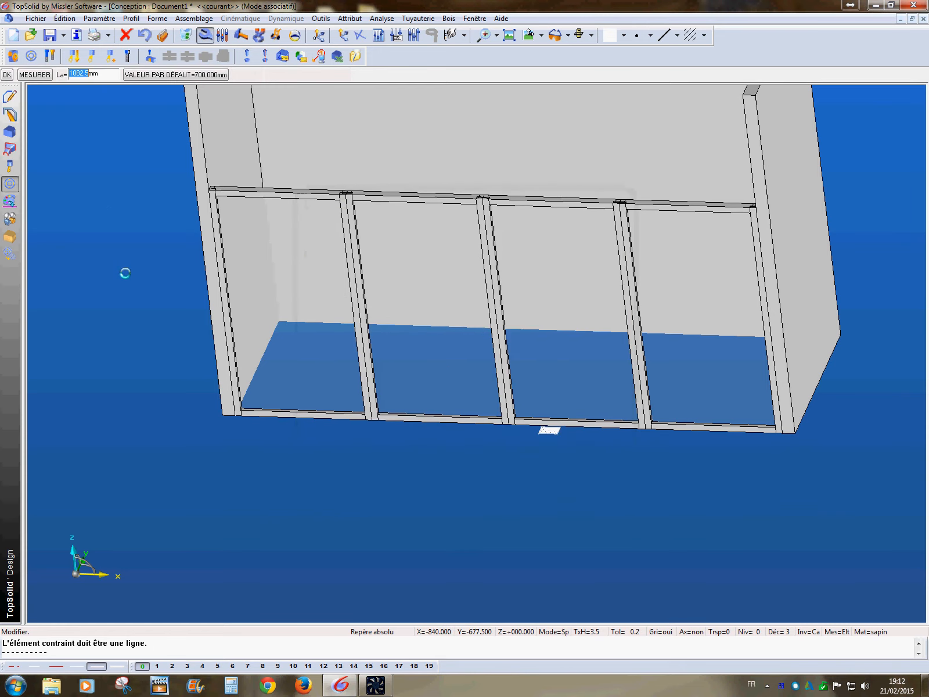
key("Return")
middle_click_drag(491, 499, 591, 452)
scroll(491, 442, "down", 5)
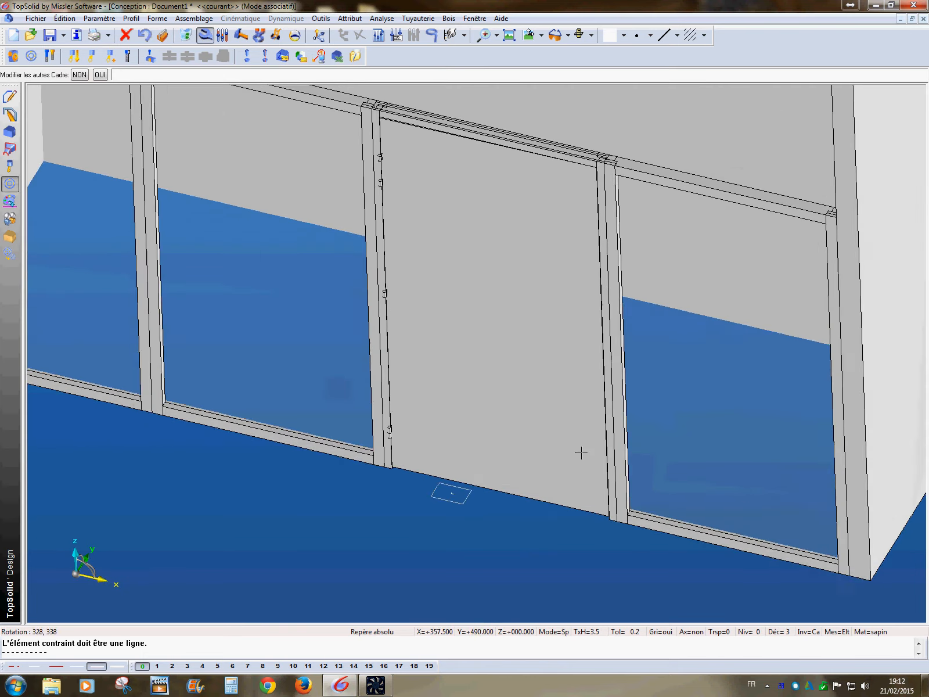
left_click(79, 75)
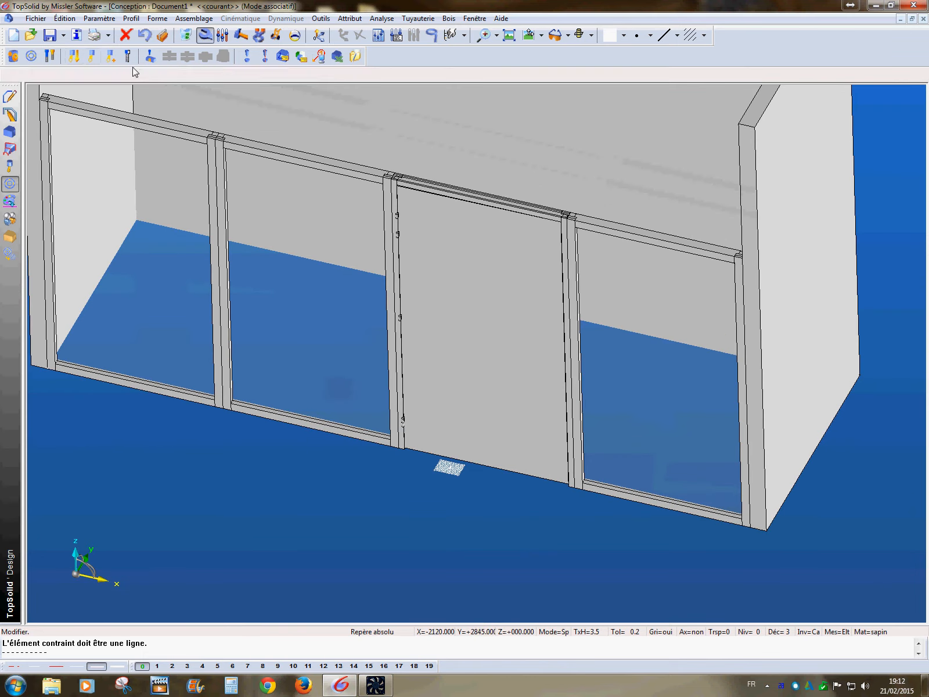
- Edit the door block component and validate its articulation setting as PAS D'ARTICULATION
left_click(274, 35)
left_click(207, 36)
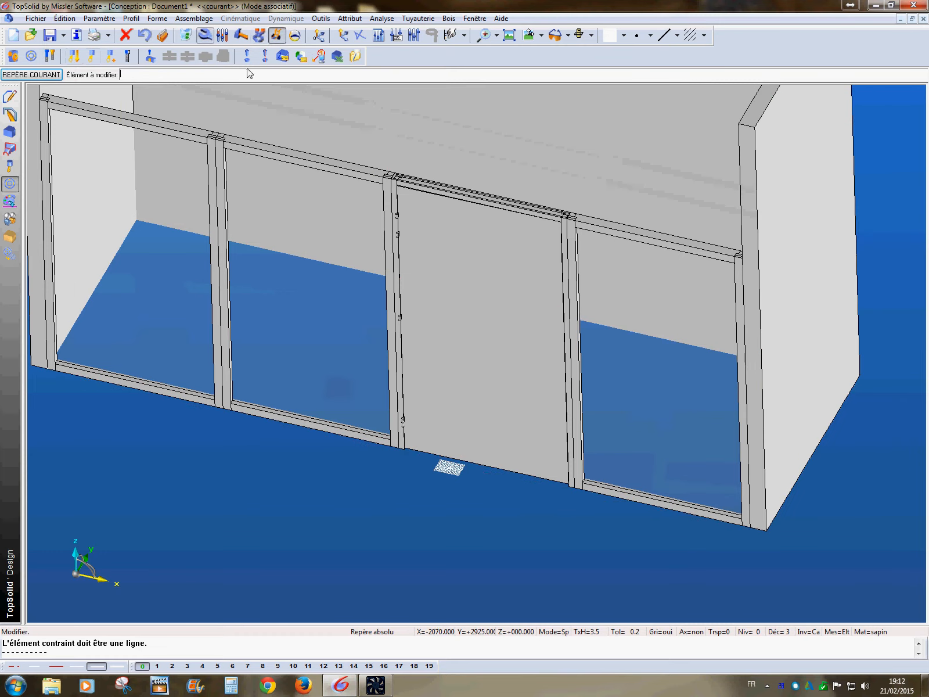
left_click(485, 338)
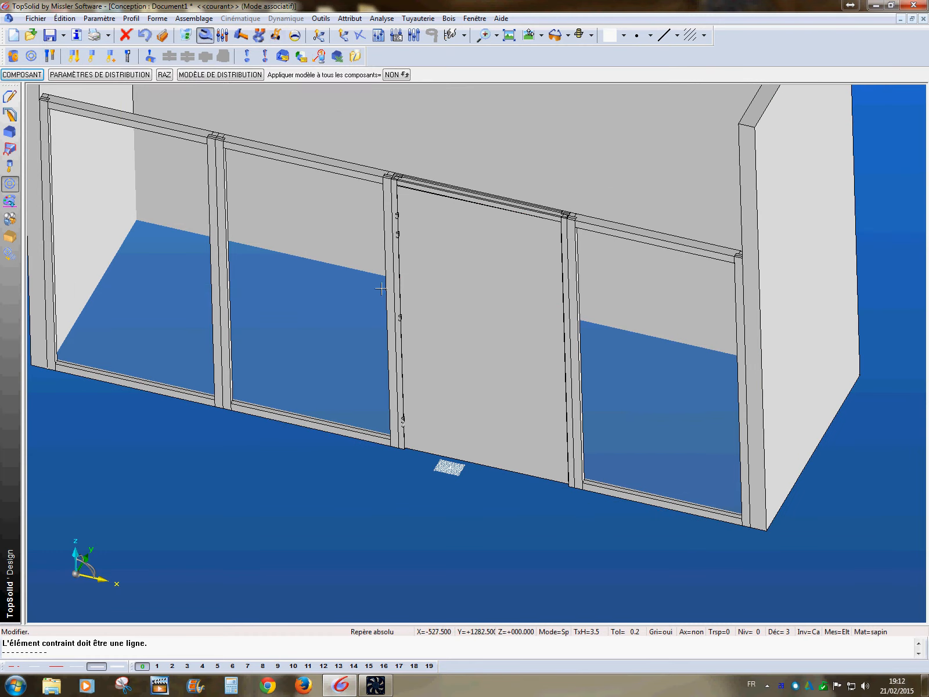
left_click(26, 75)
left_click(378, 74)
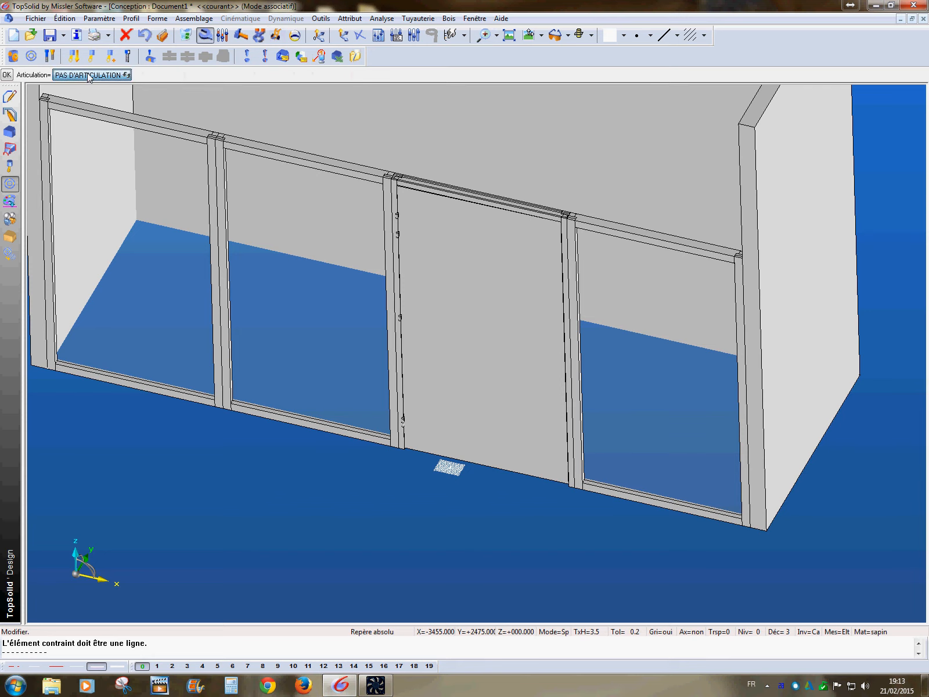
left_click(7, 75)
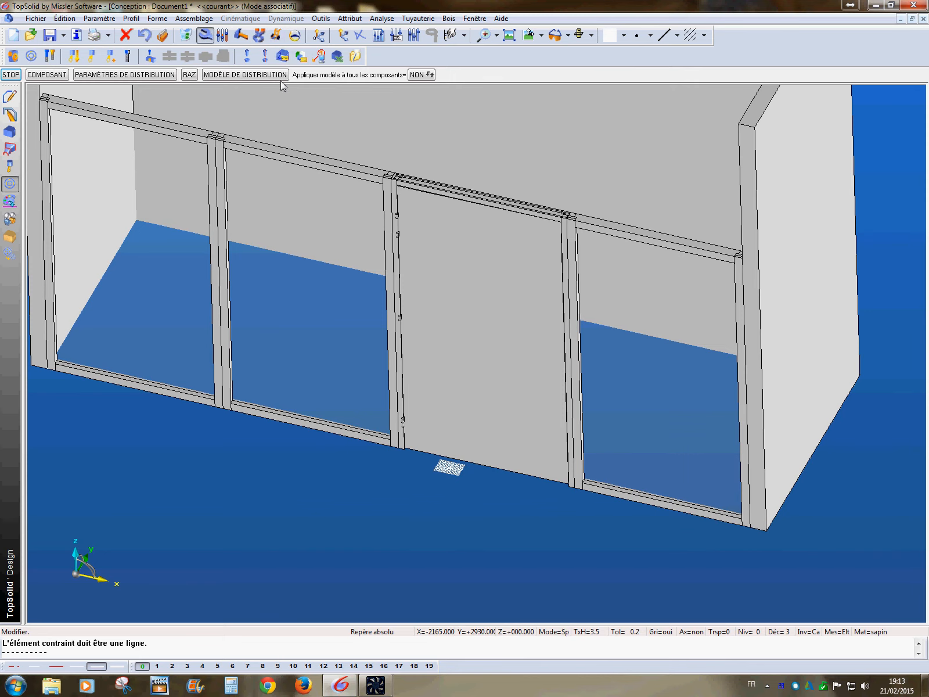
- Move the door leaf of the third frame dynamically so it swings open towards the outside of the partition
left_click(277, 35)
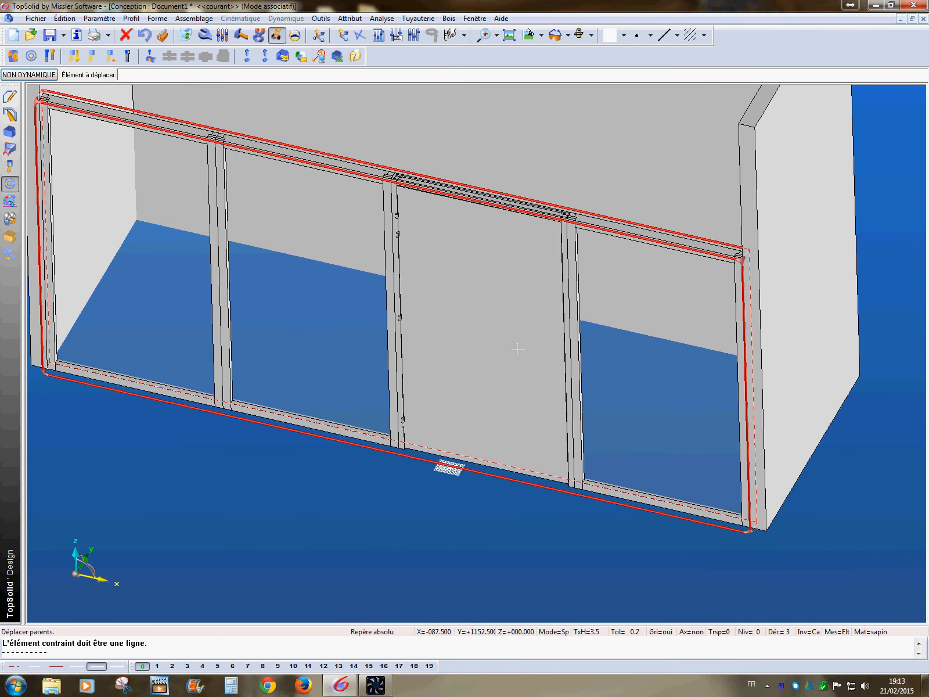
left_click(521, 370)
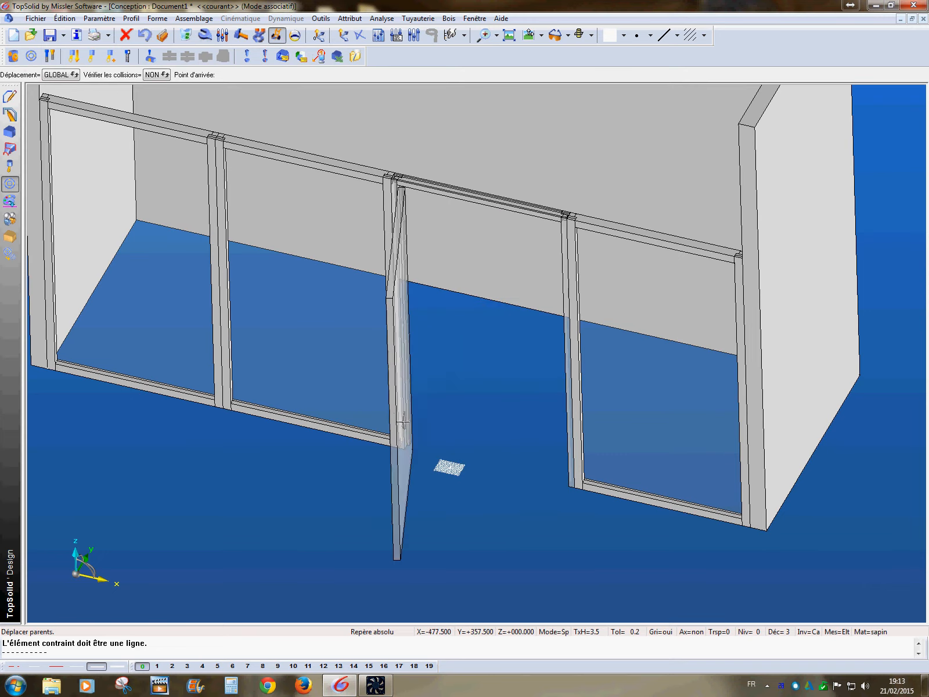
left_click(298, 441)
middle_click_drag(297, 441, 382, 466)
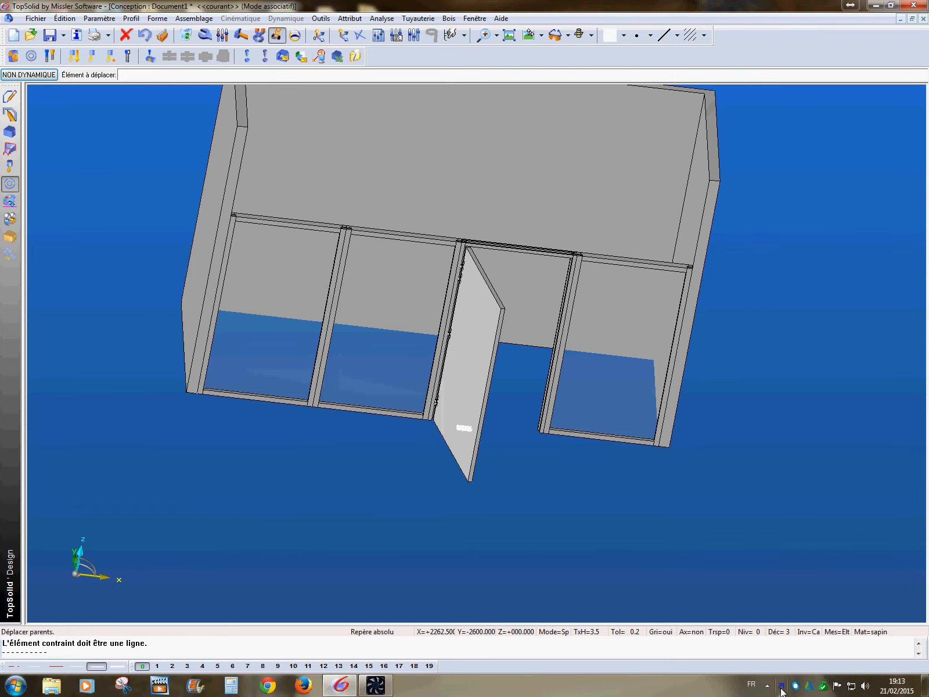
mouse_move(782, 690)
middle_click_drag(588, 499, 574, 490)
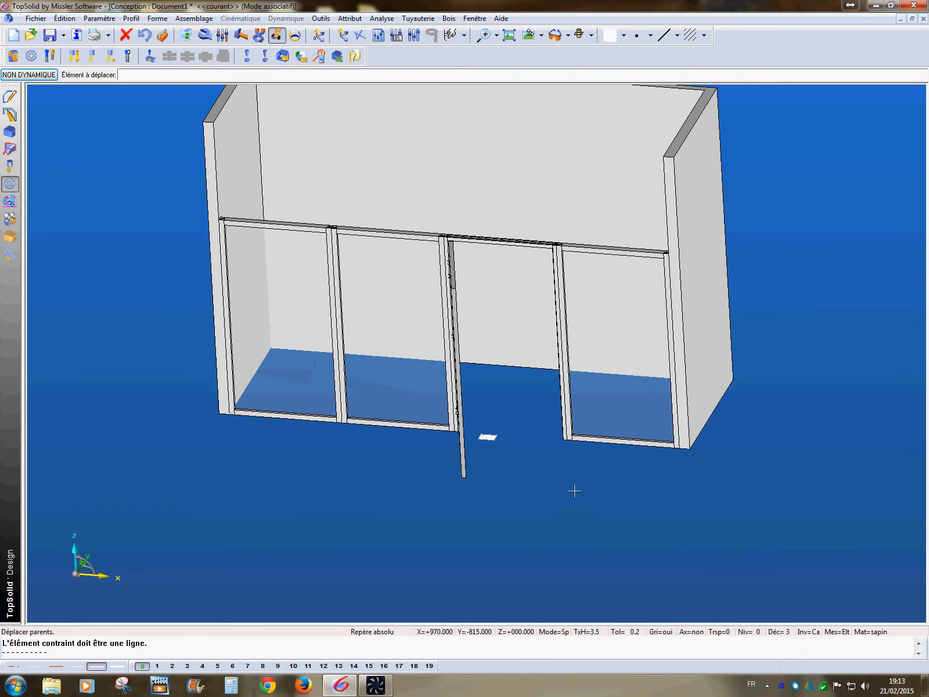
- Close the frame distribution document without saving it and create a new blank Conception document
left_click(922, 19)
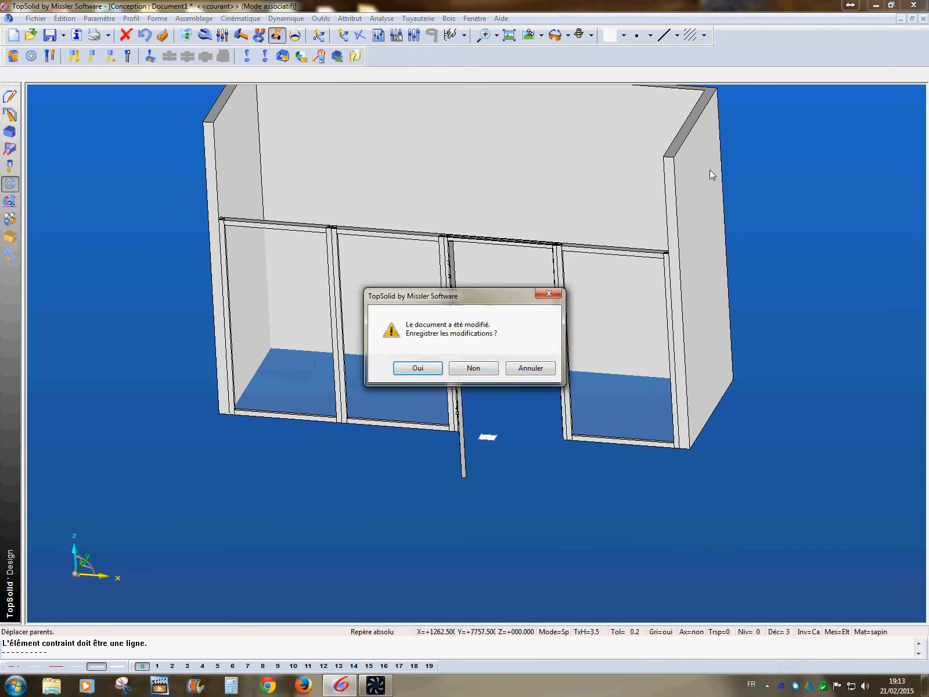
left_click(473, 368)
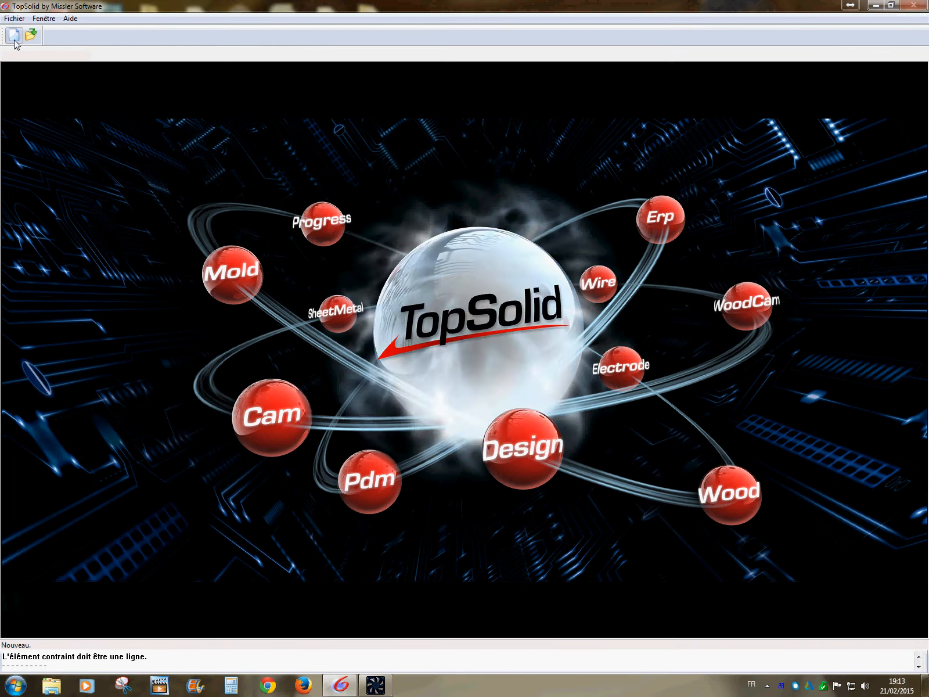
left_click(13, 35)
left_click(420, 427)
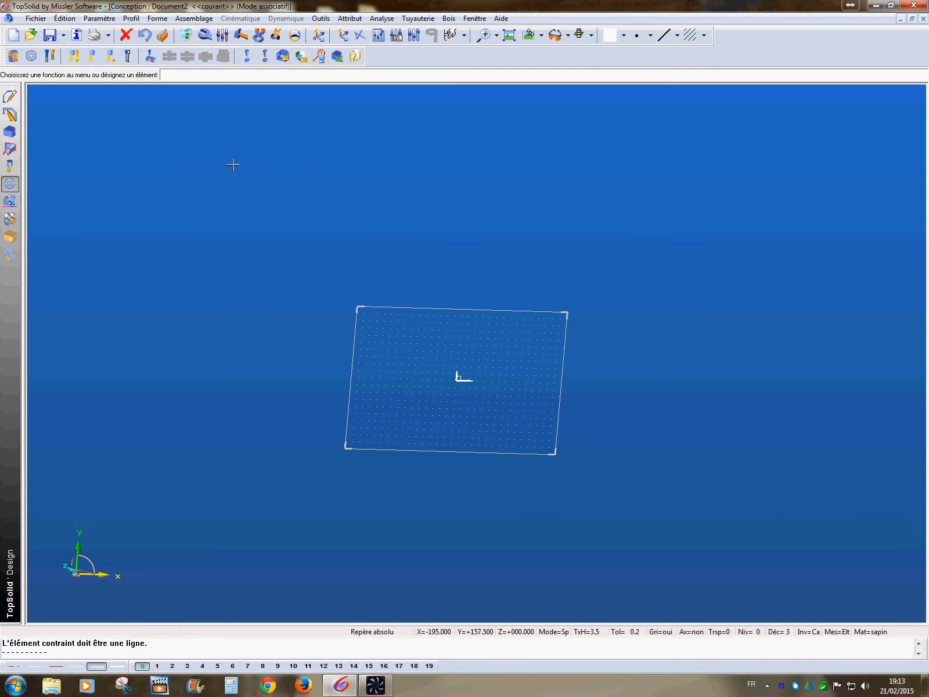
- Create a length parameter La = 600 without placing its text in the drawing
left_click(397, 35)
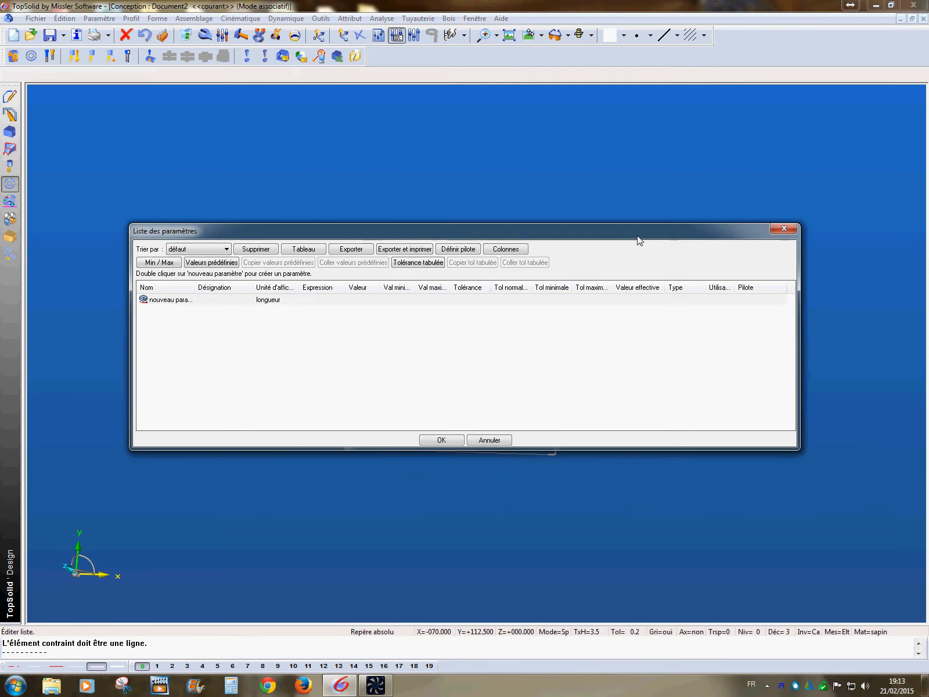
left_click(783, 228)
left_click(378, 34)
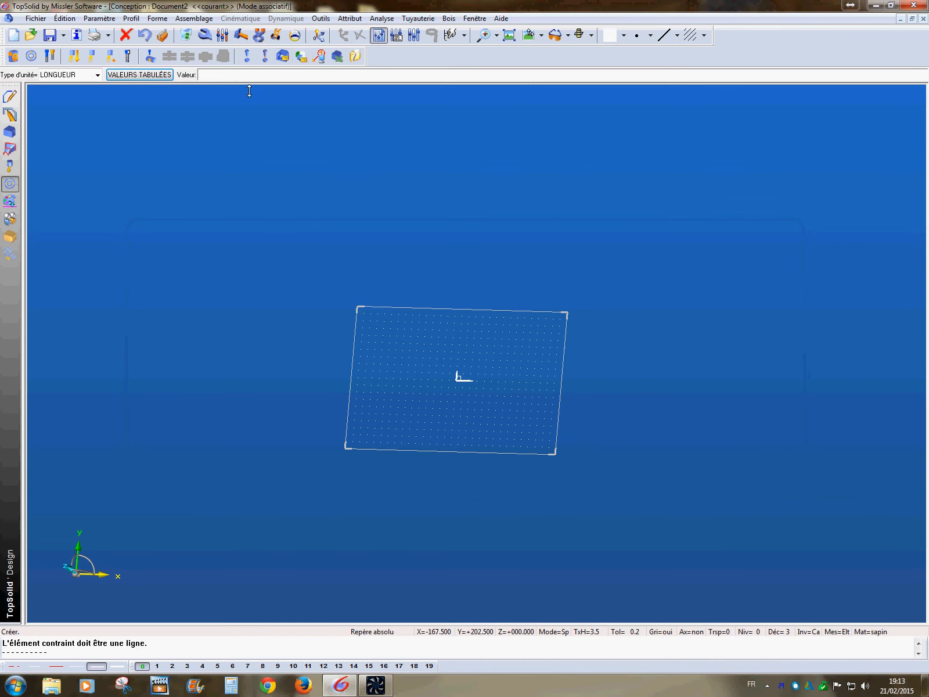
type("La=600")
key("Return")
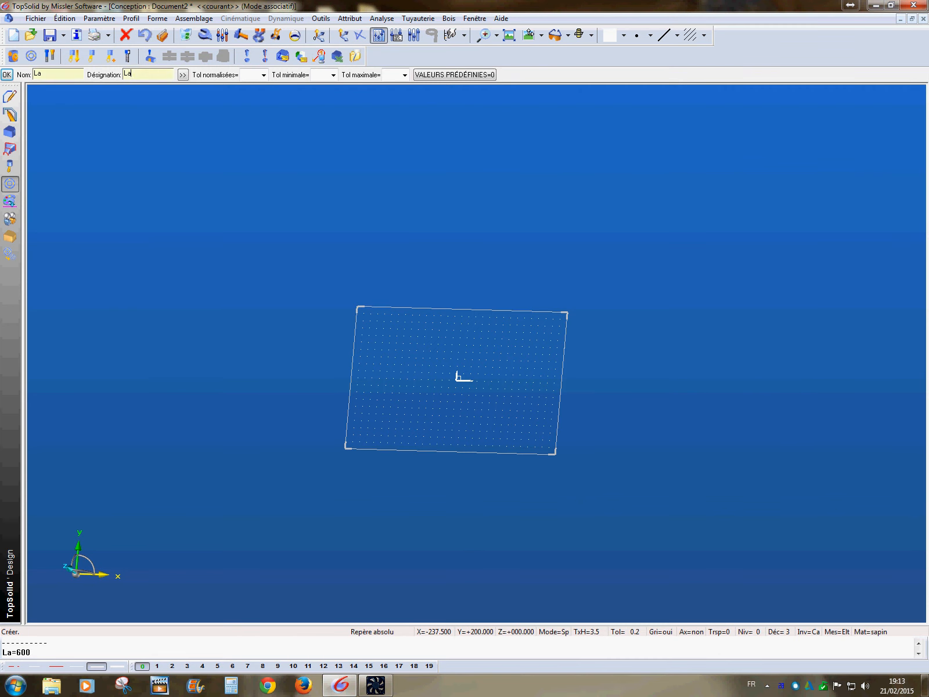
key("Return")
left_click(46, 75)
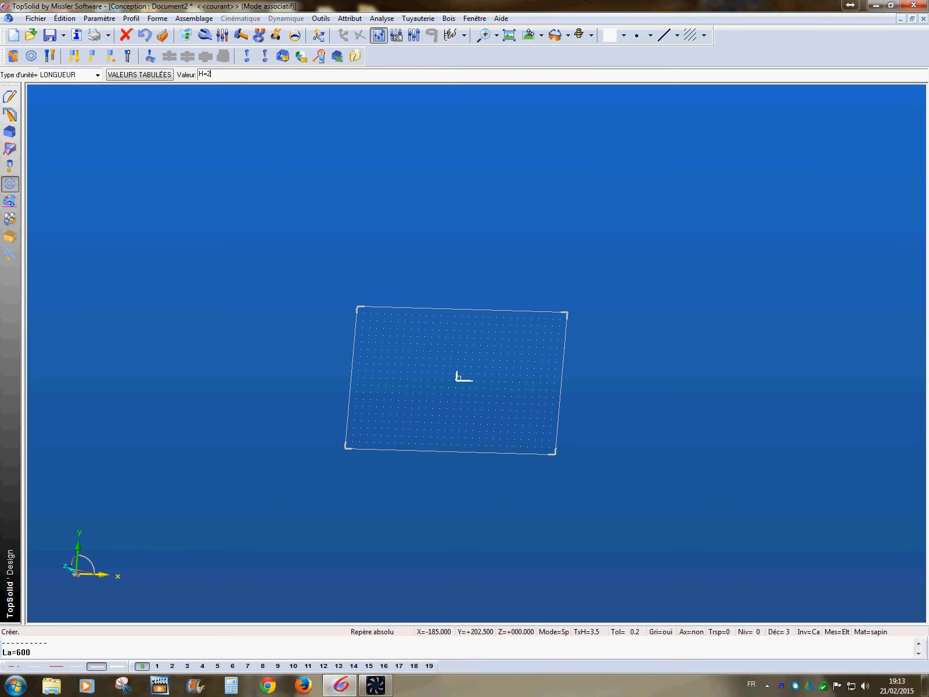
- Create the length parameters H = 2000, designated Hauteur, and Pf = 60 with a depth designation, both without on-screen text
key("Return")
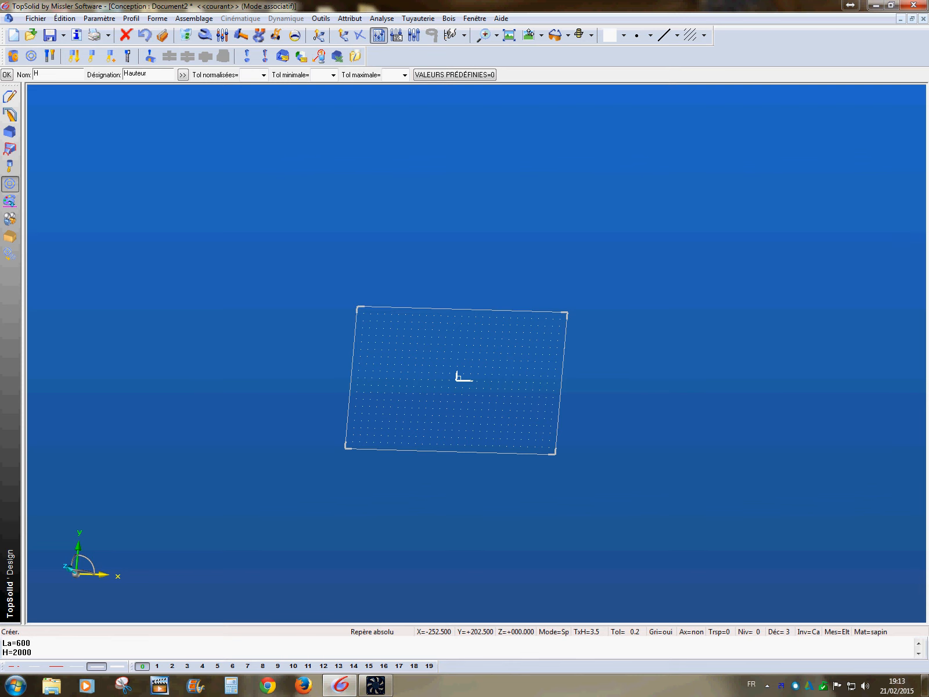
key("Return")
left_click(33, 77)
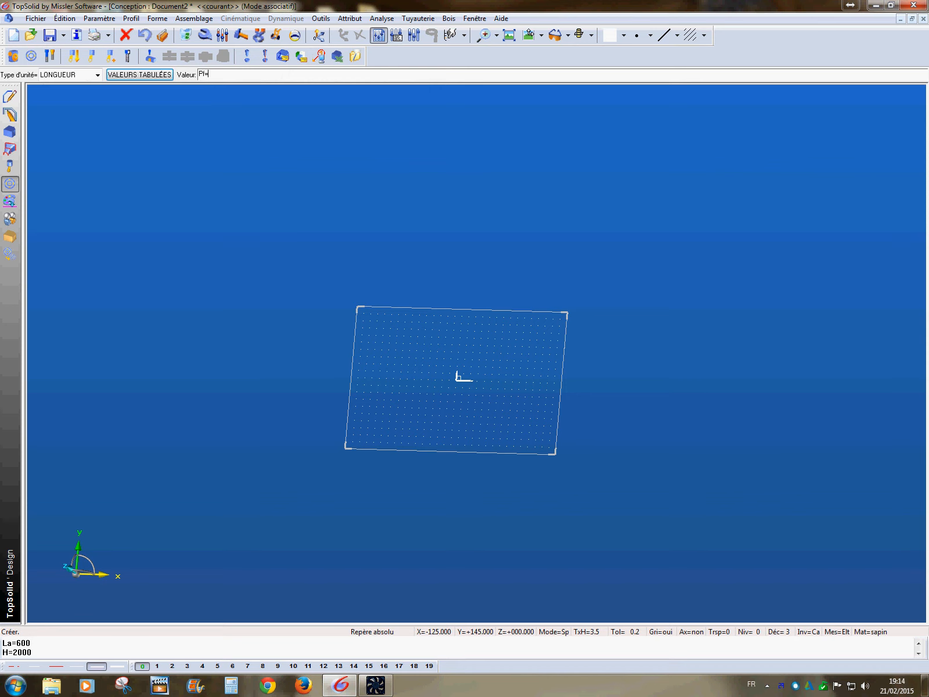
key("Return")
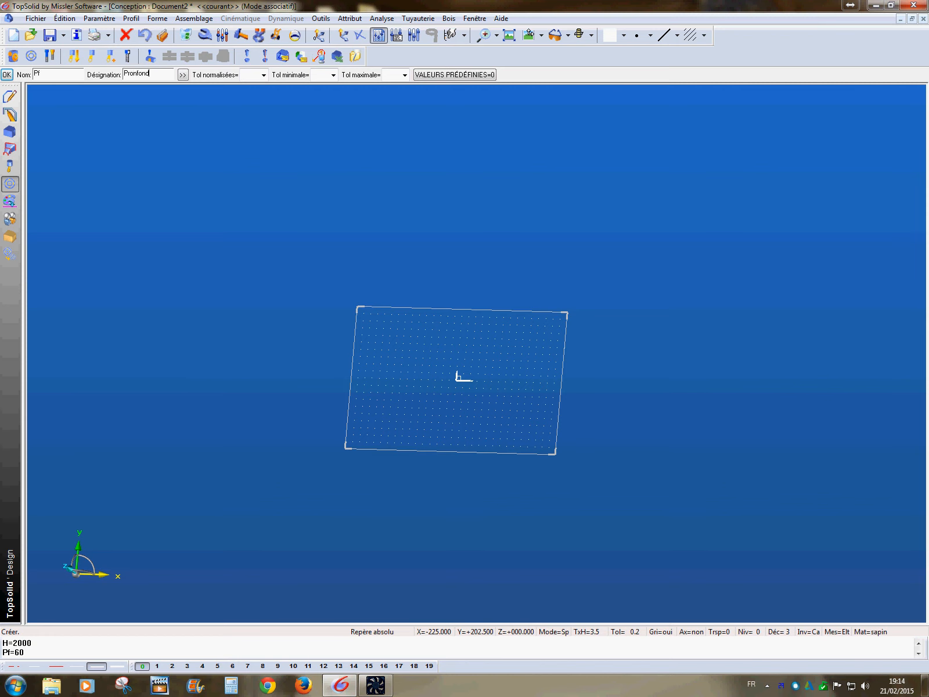
key("Return")
key("Return")
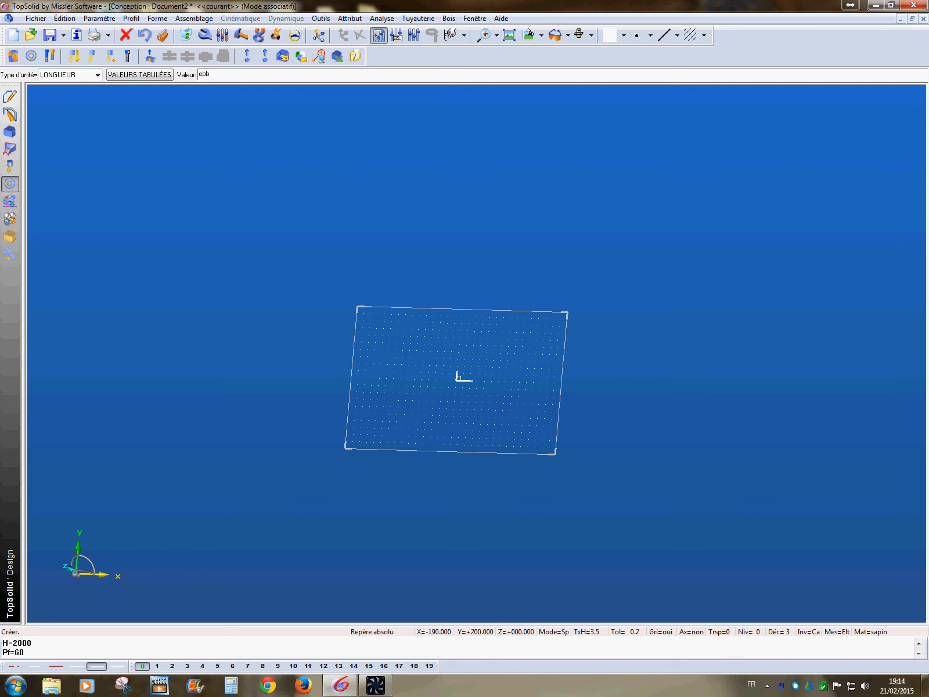
- Create a length parameter epb = 50 and accept its name and designation
type("0")
key("Return")
left_click(6, 74)
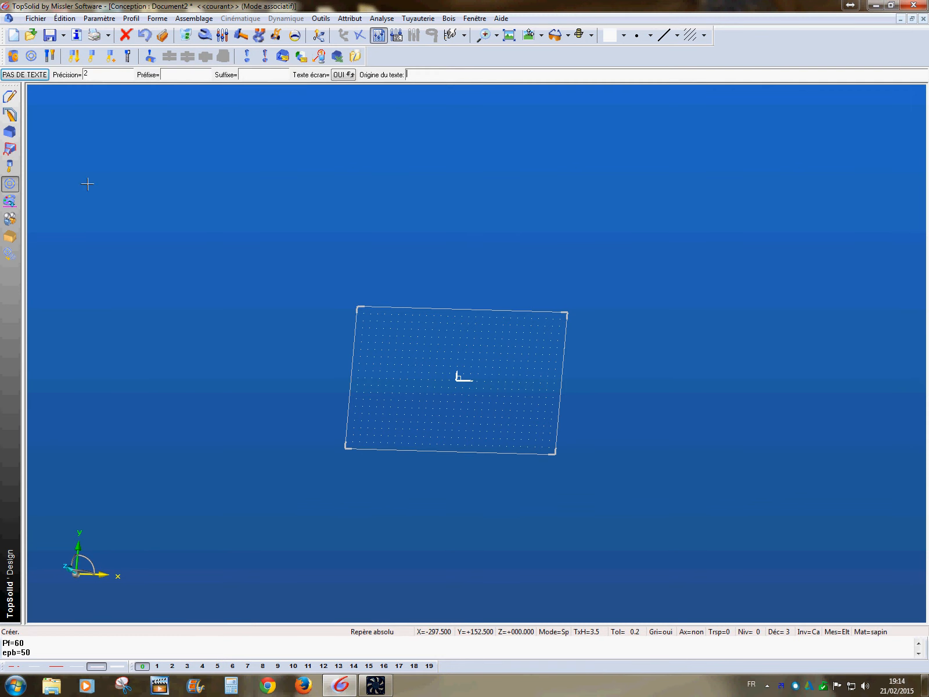
left_click(10, 114)
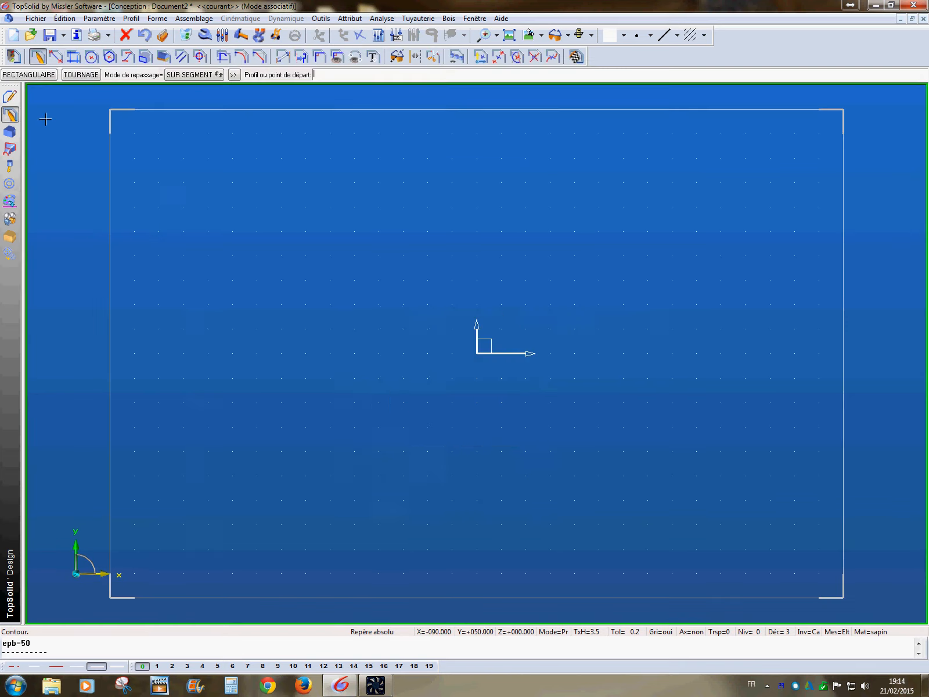
left_click(29, 75)
scroll(330, 392, "down", 6)
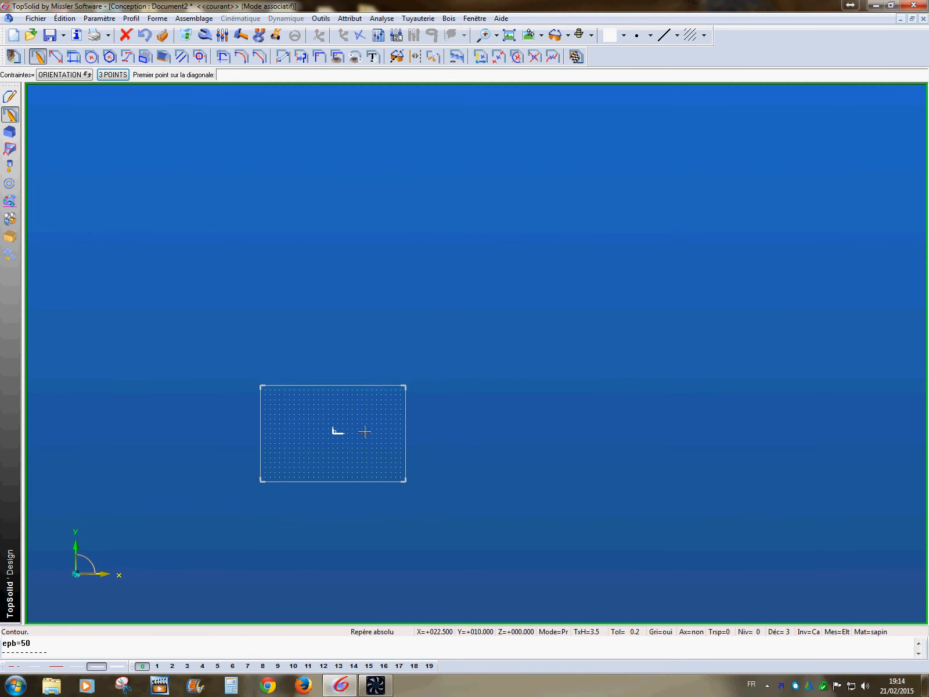
left_click(576, 56)
mouse_move(551, 415)
middle_mouse_down()
mouse_move(441, 452)
mouse_move(486, 446)
middle_mouse_up()
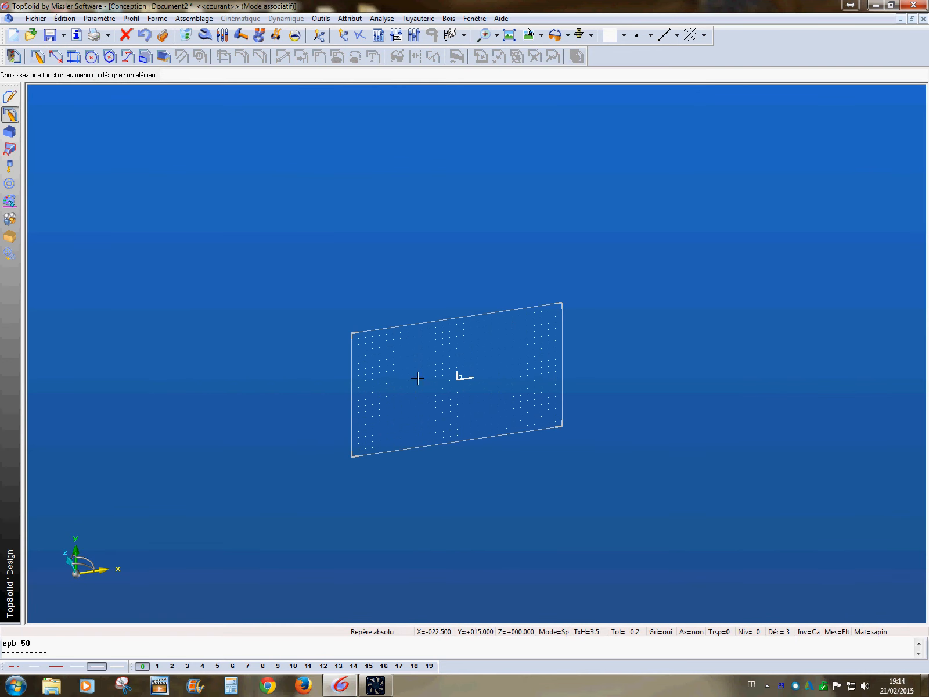
middle_click_drag(418, 378, 375, 385)
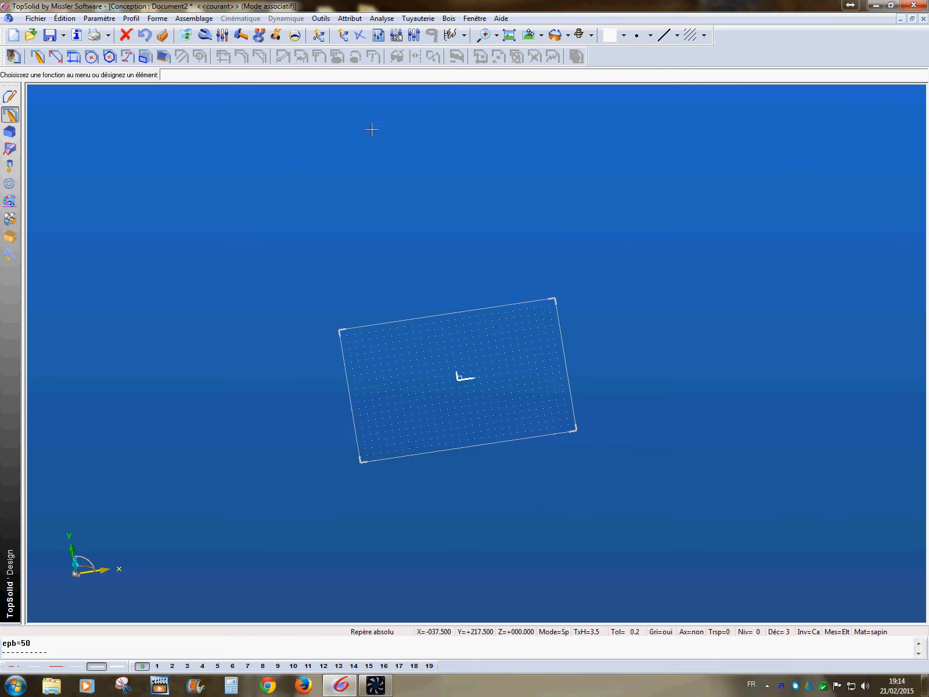
- Duplicate the absolute coordinate system with a 90° rotation about its X axis to obtain a vertical work plane
left_click(342, 39)
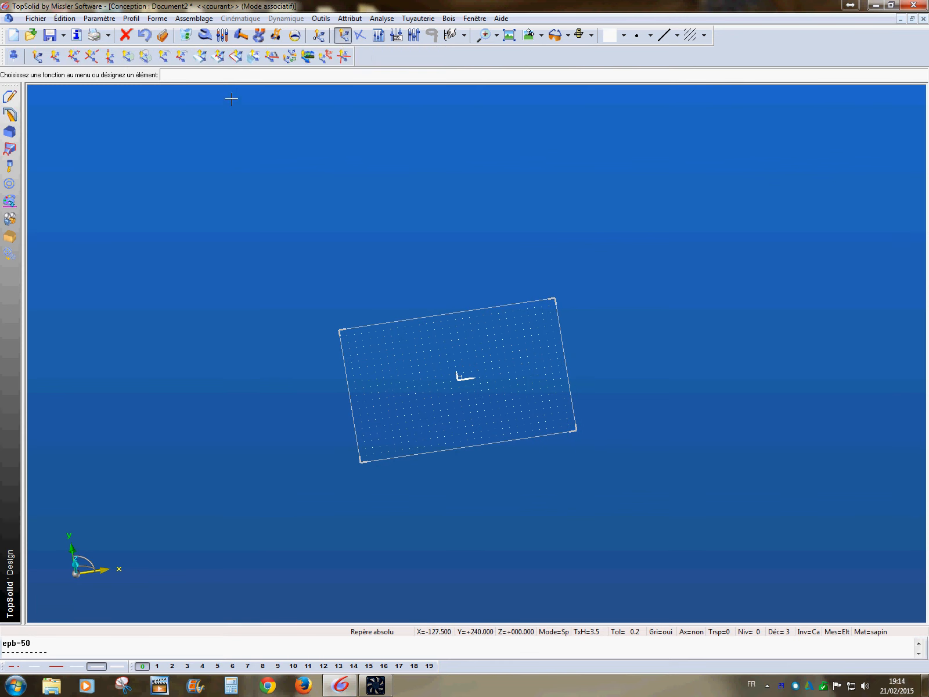
left_click(290, 57)
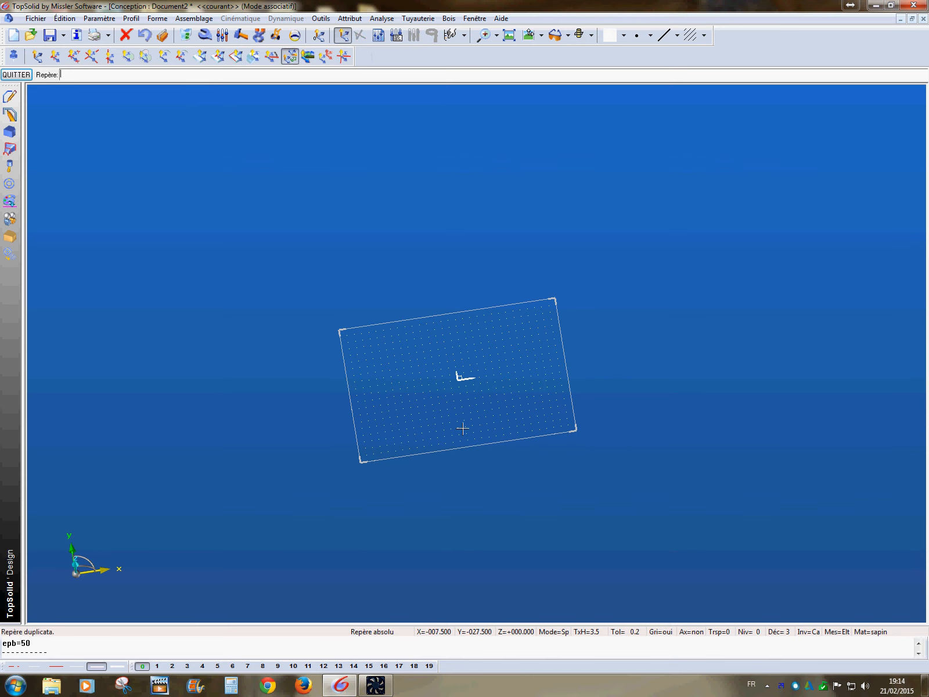
left_click(469, 386)
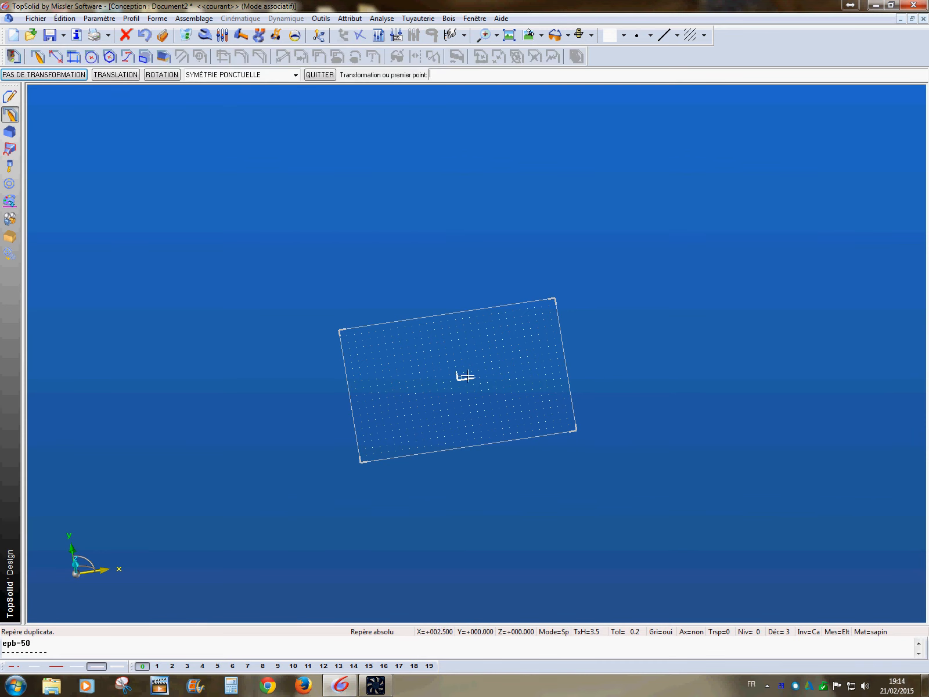
left_click(170, 75)
left_click(5, 75)
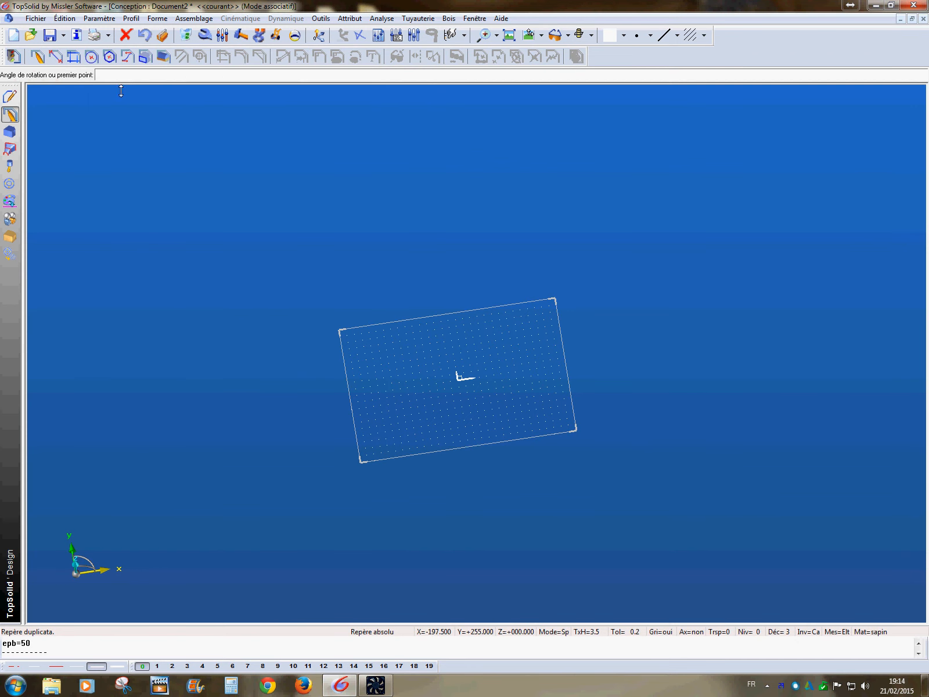
type("90")
key("Return")
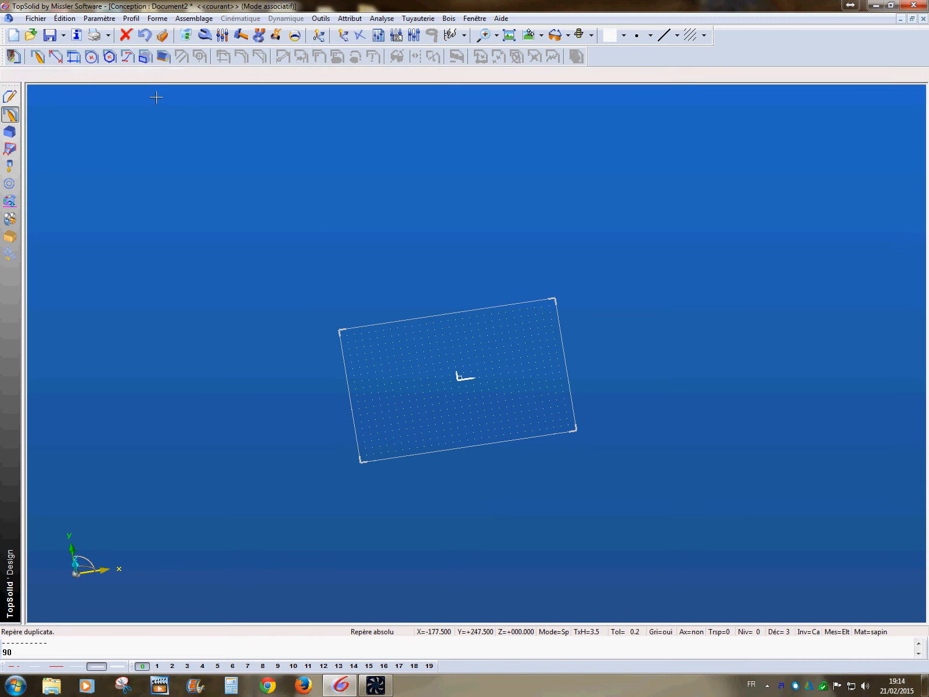
left_click(42, 75)
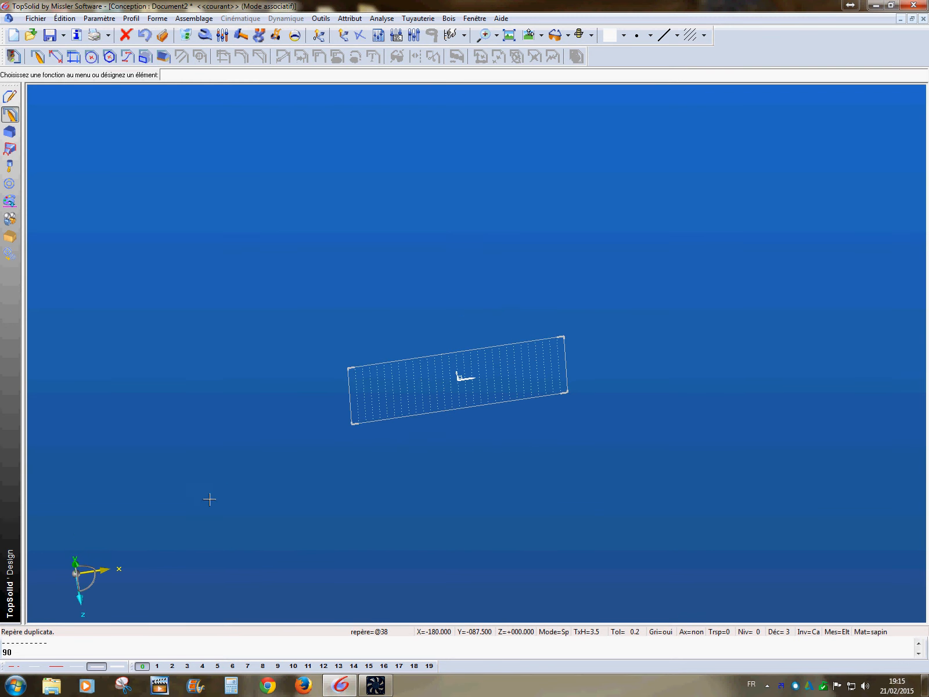
- Sketch a tall rectangular contour about 65 mm wide and 322.5 mm high on the vertical plane, above the origin
middle_click_drag(261, 547, 232, 540)
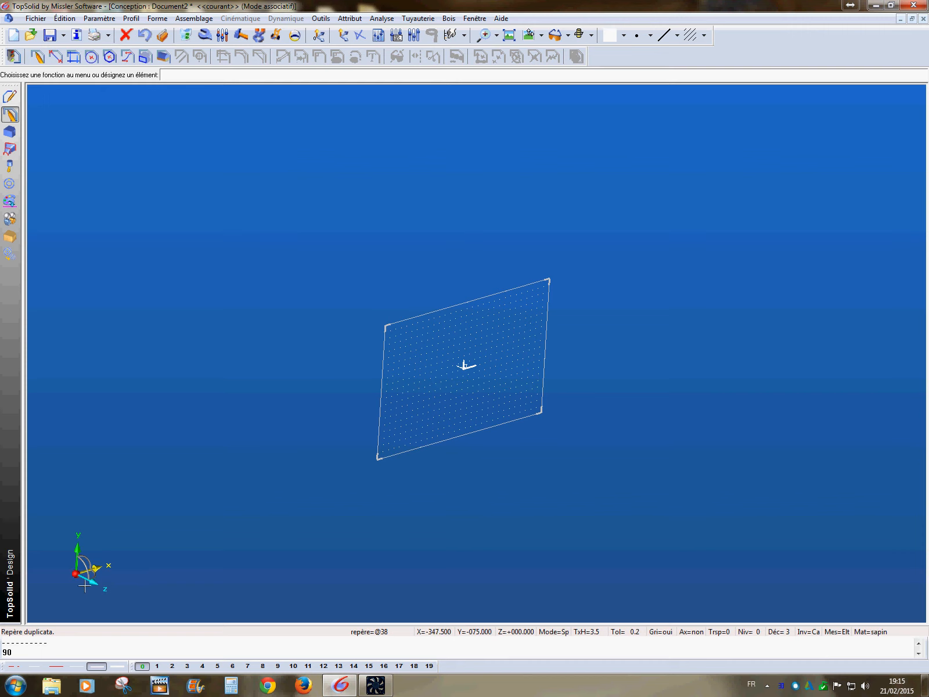
middle_click_drag(271, 543, 225, 516)
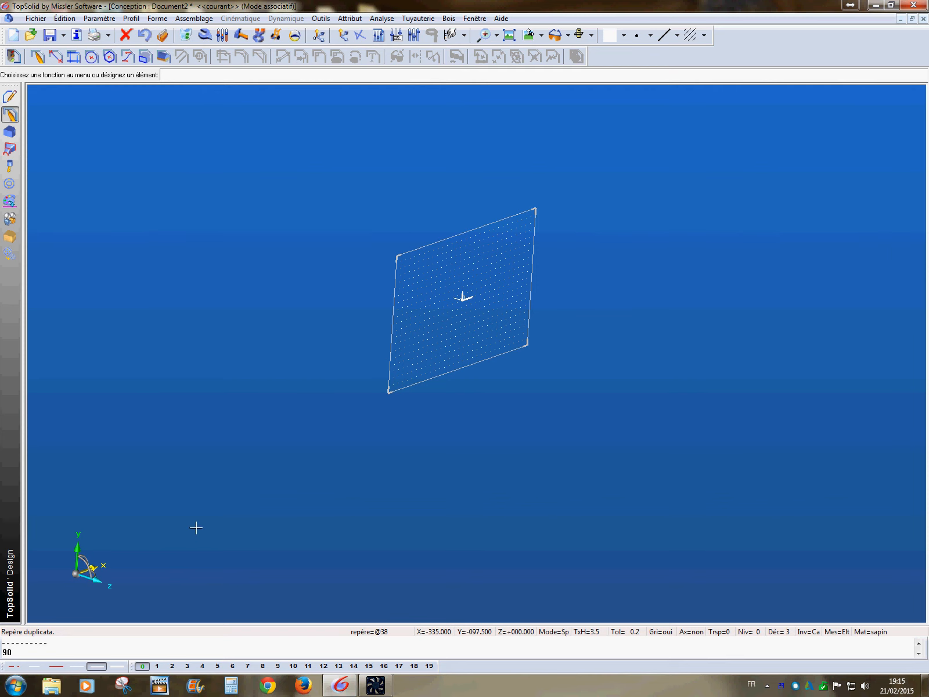
middle_click_drag(332, 445, 364, 463)
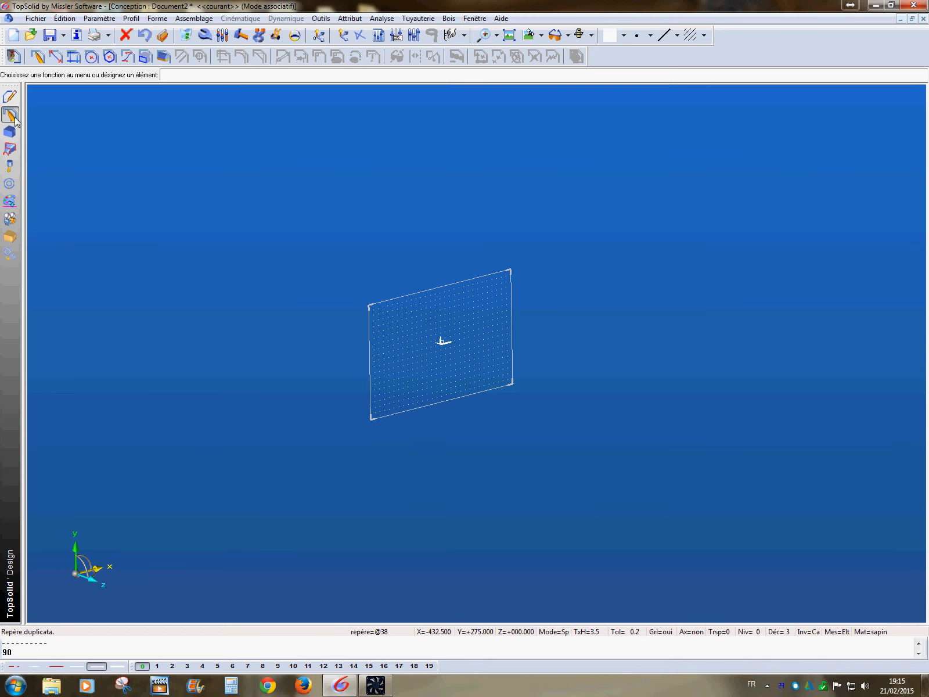
left_click(38, 57)
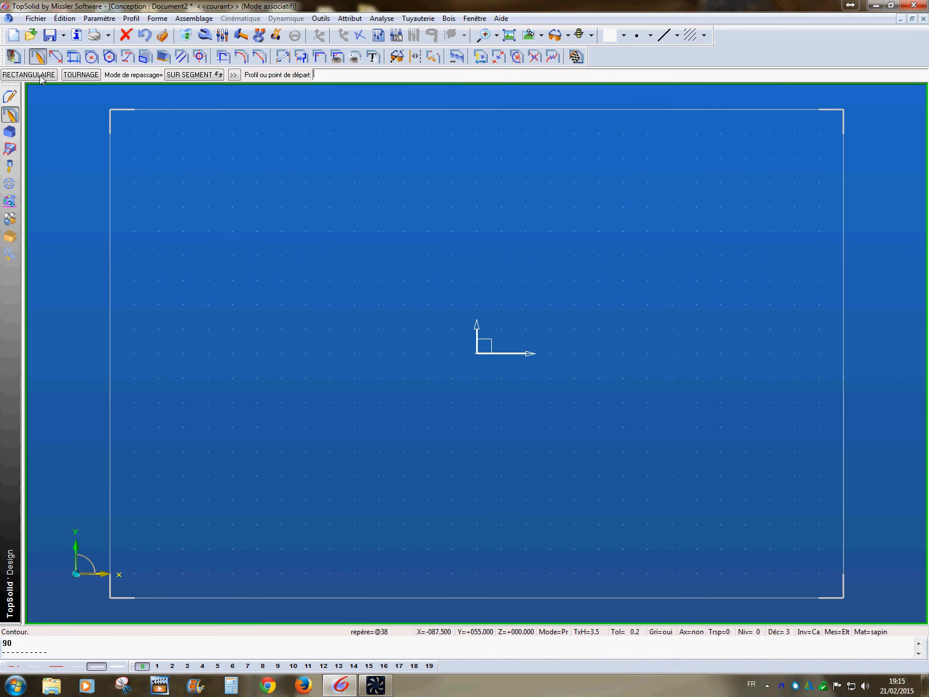
left_click(37, 78)
scroll(361, 325, "down", 9)
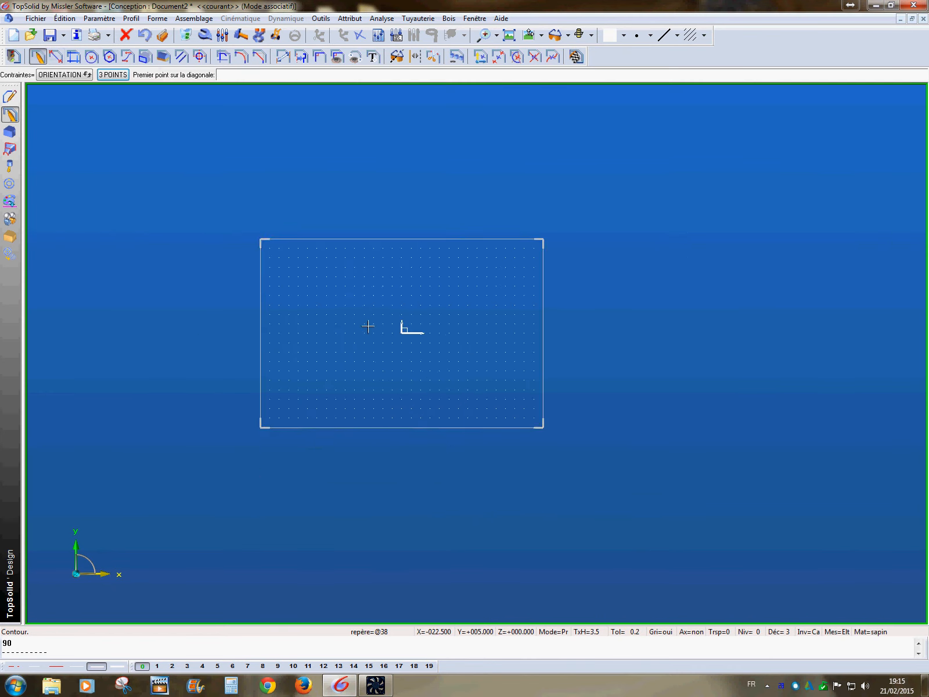
middle_click_drag(365, 328, 295, 417)
scroll(318, 381, "down", 5)
middle_click_drag(331, 239, 279, 284)
left_click(258, 194)
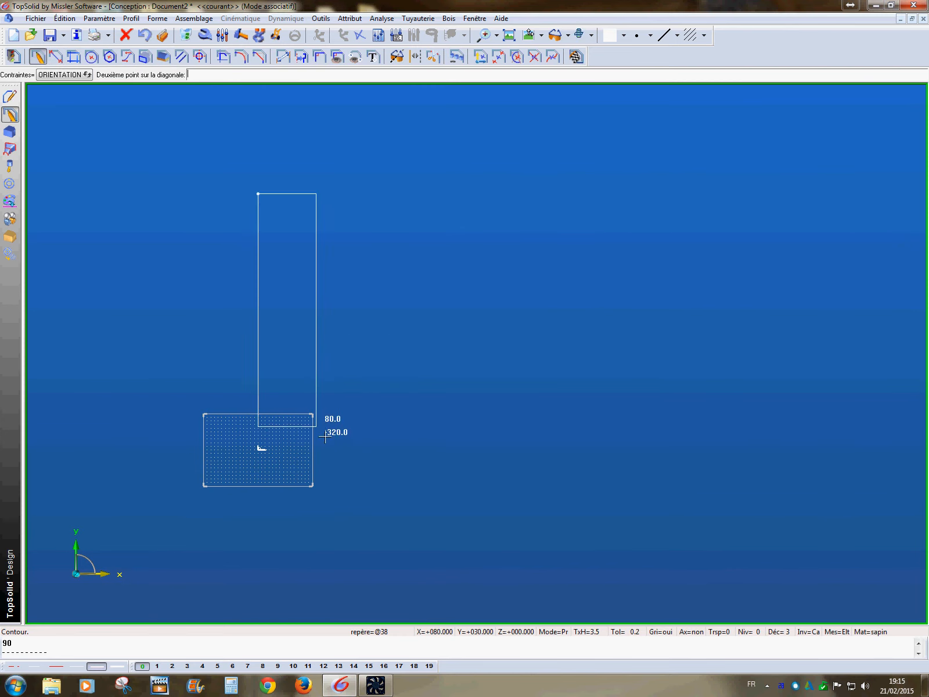
left_click(306, 429)
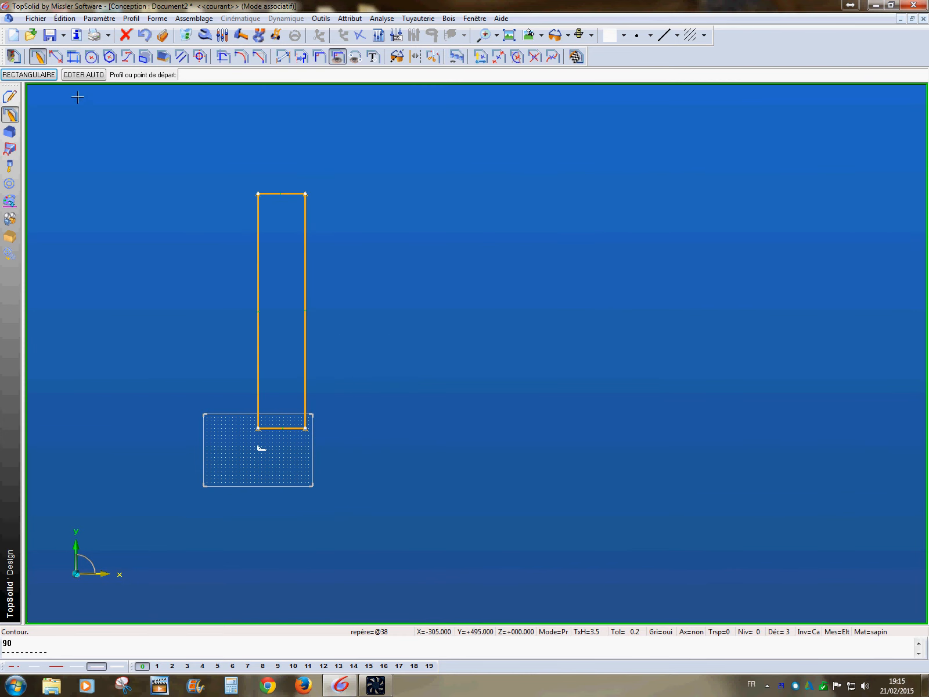
- Dimension the rectangular contour automatically and align its bottom edge with the horizontal axis of the coordinate system
left_click(84, 75)
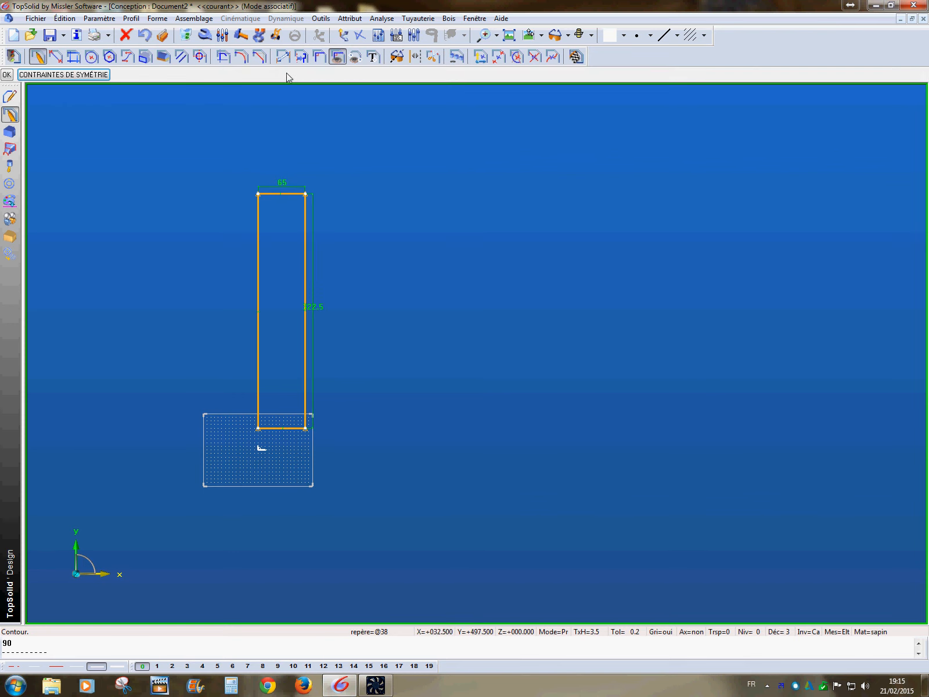
left_click(320, 57)
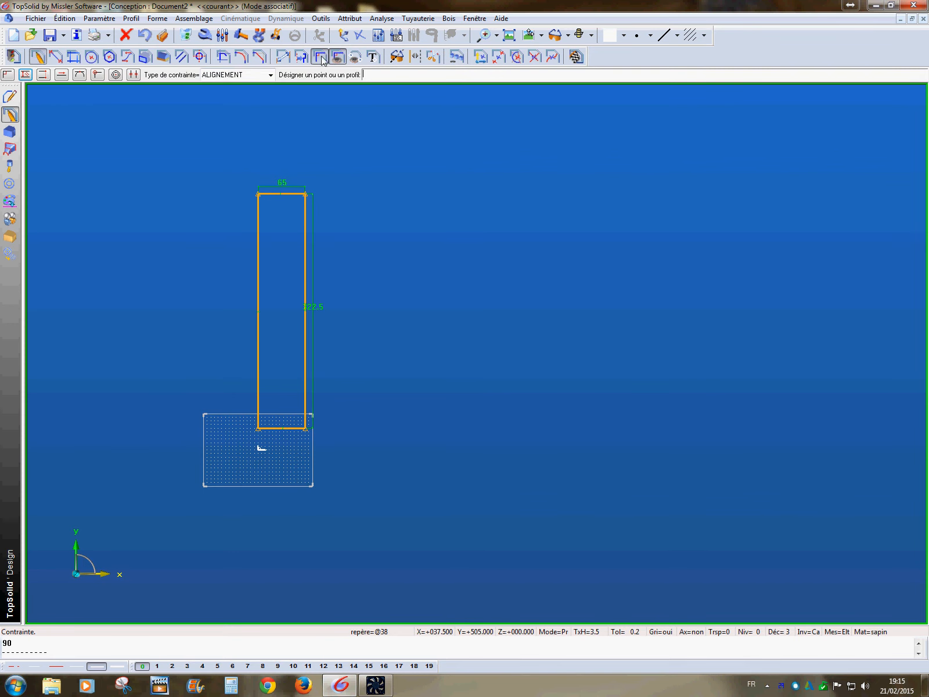
left_click(256, 77)
left_click(231, 105)
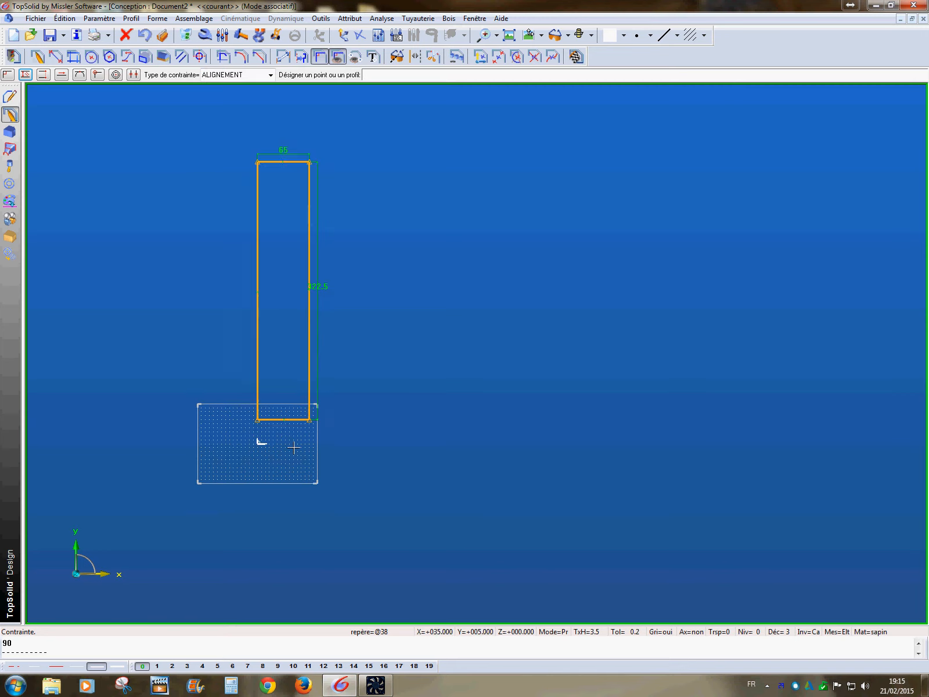
scroll(286, 442, "up", 5)
left_click(257, 371)
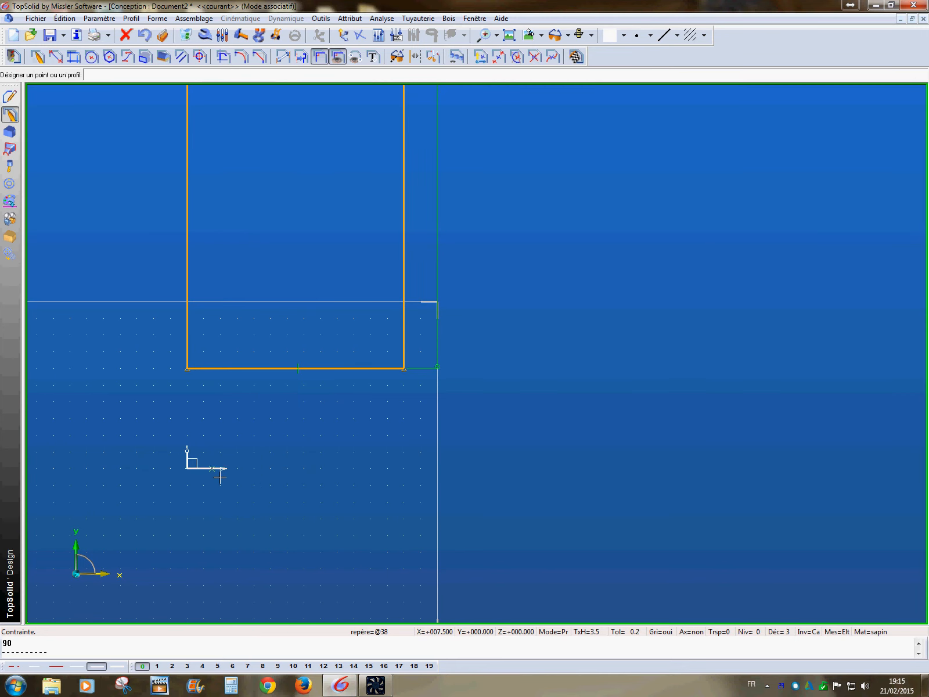
left_click(220, 478)
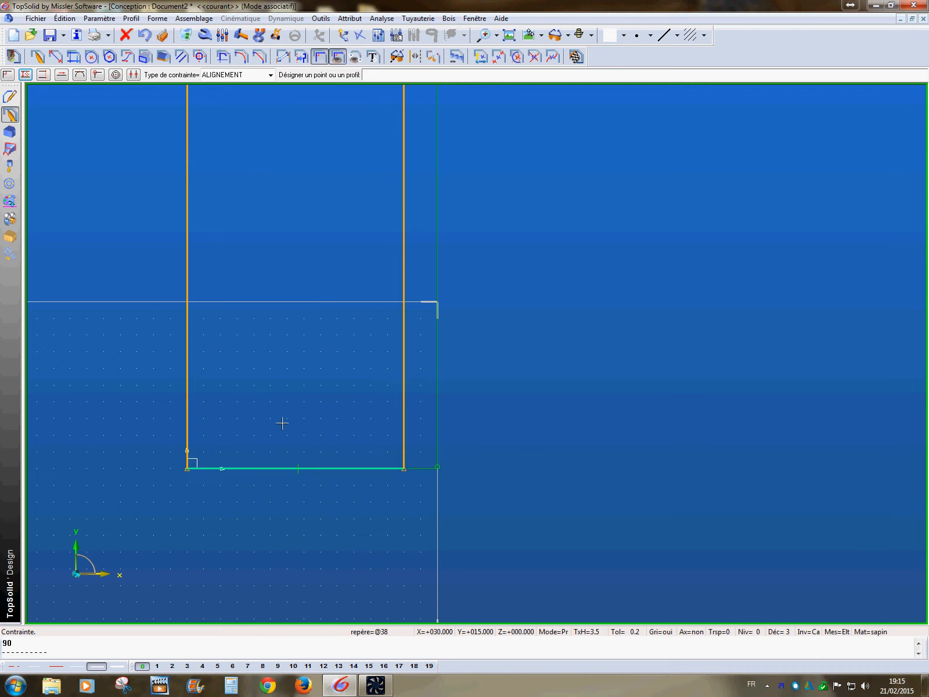
- Shift the contour away from the vertical axis and dimension its nearer side at 5 mm from that axis
scroll(289, 378, "down", 3)
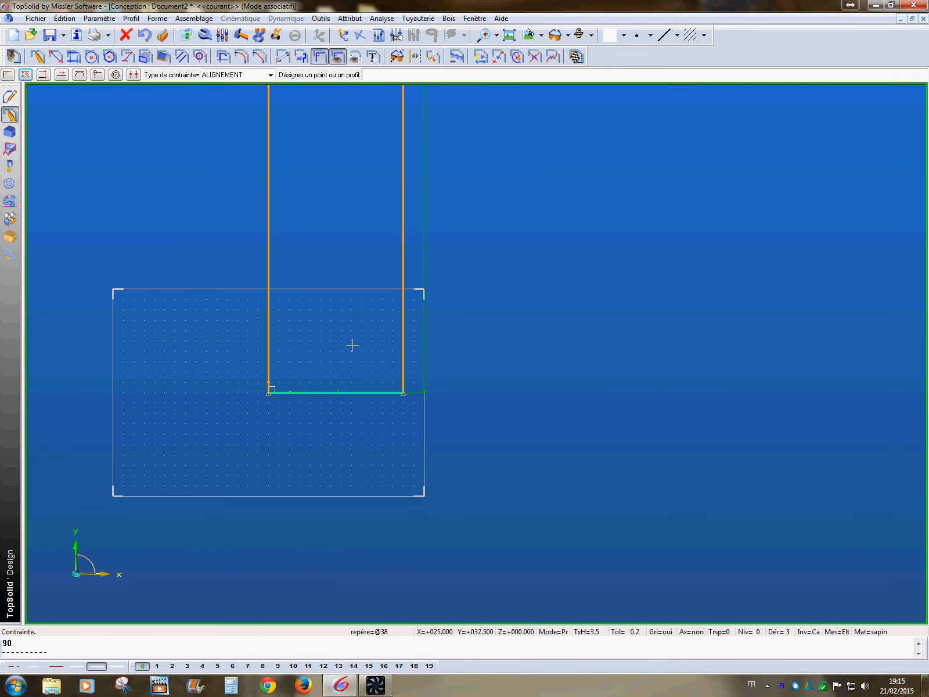
left_click(277, 35)
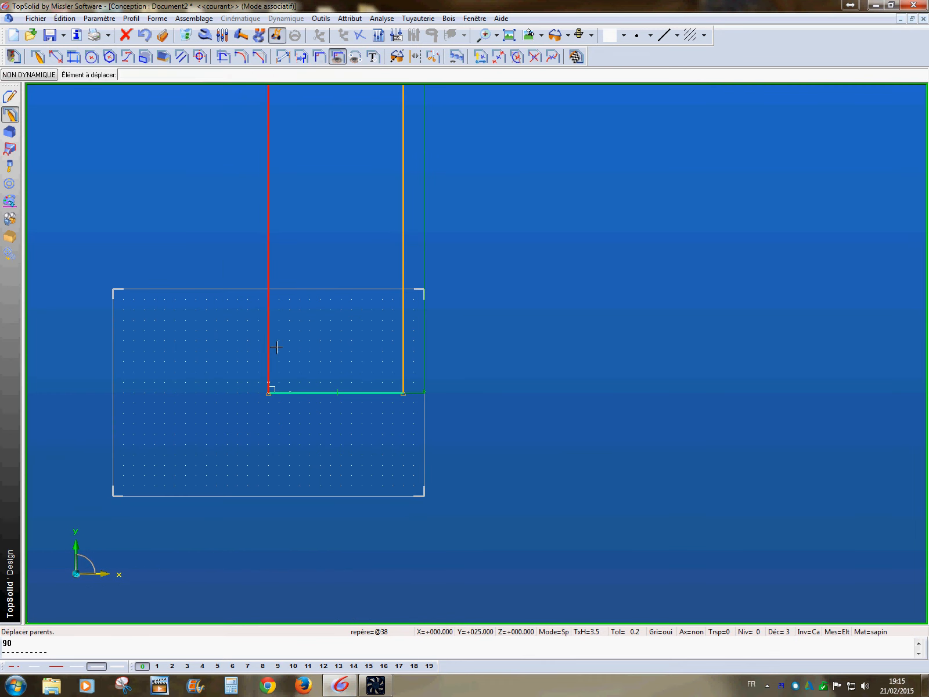
left_click(299, 347)
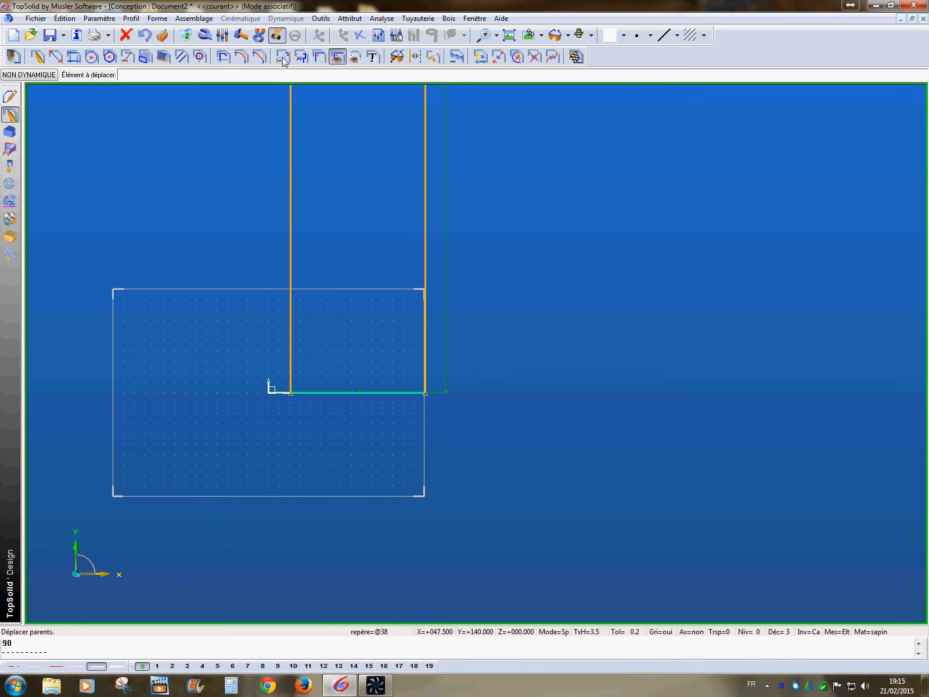
left_click(283, 56)
scroll(269, 373, "up", 3)
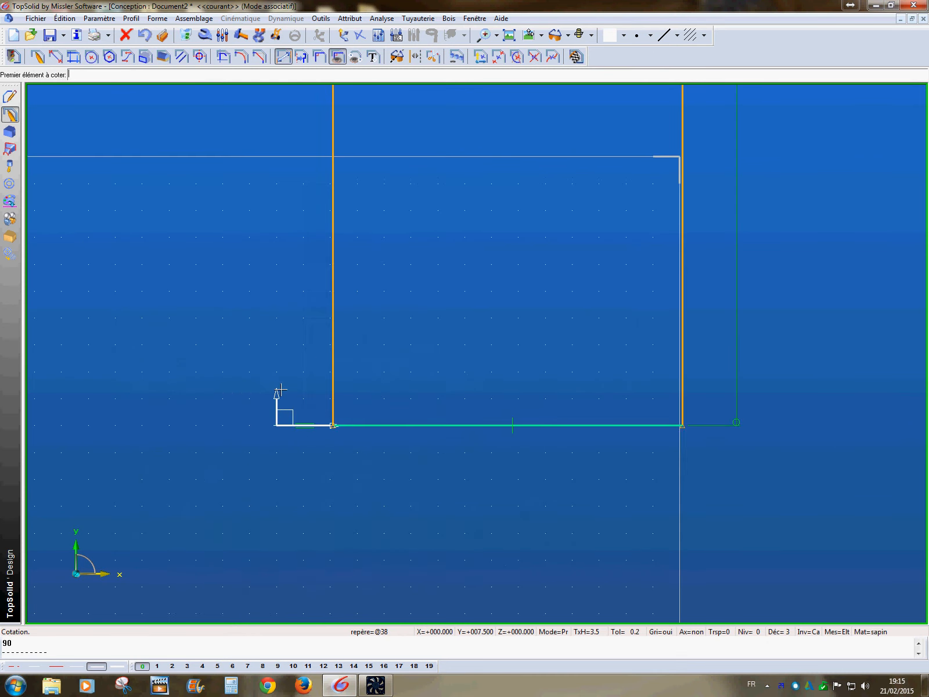
scroll(280, 389, "up", 1)
left_click(279, 406)
left_click(347, 406)
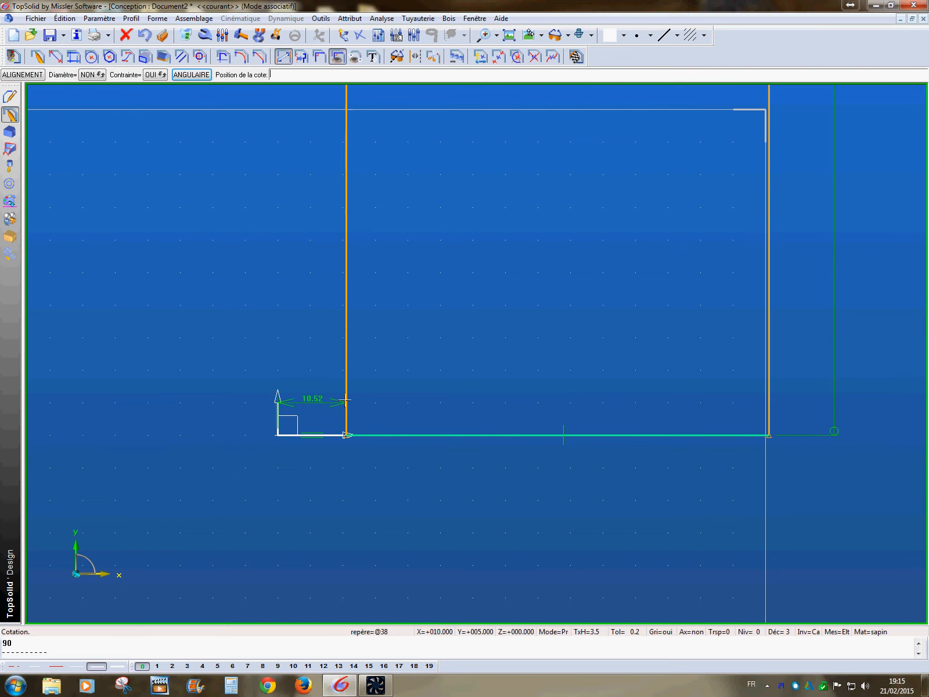
left_click(269, 306)
scroll(267, 360, "down", 6)
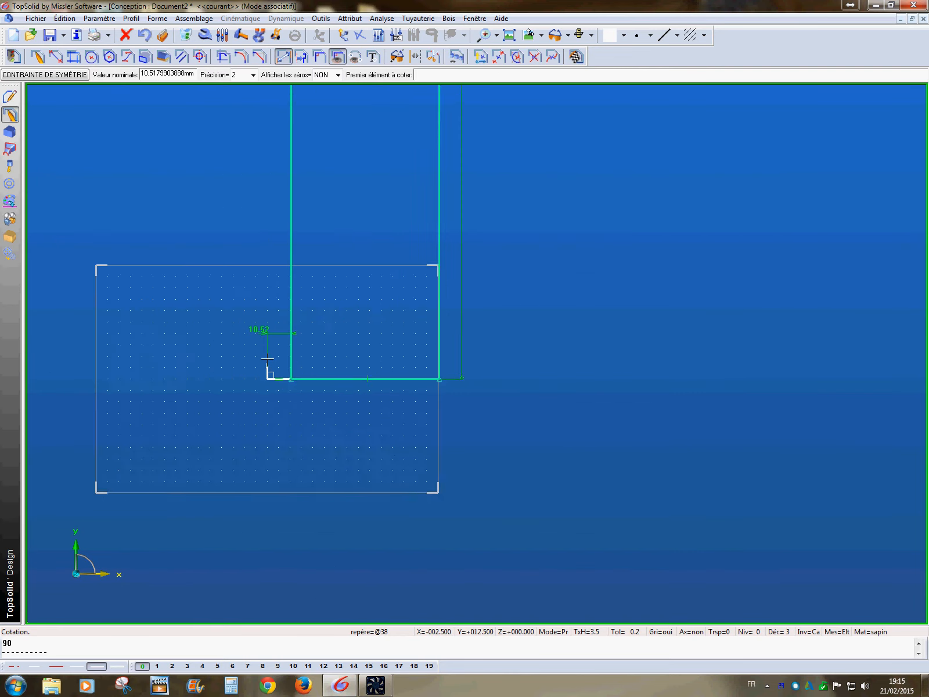
type("5")
key("Return")
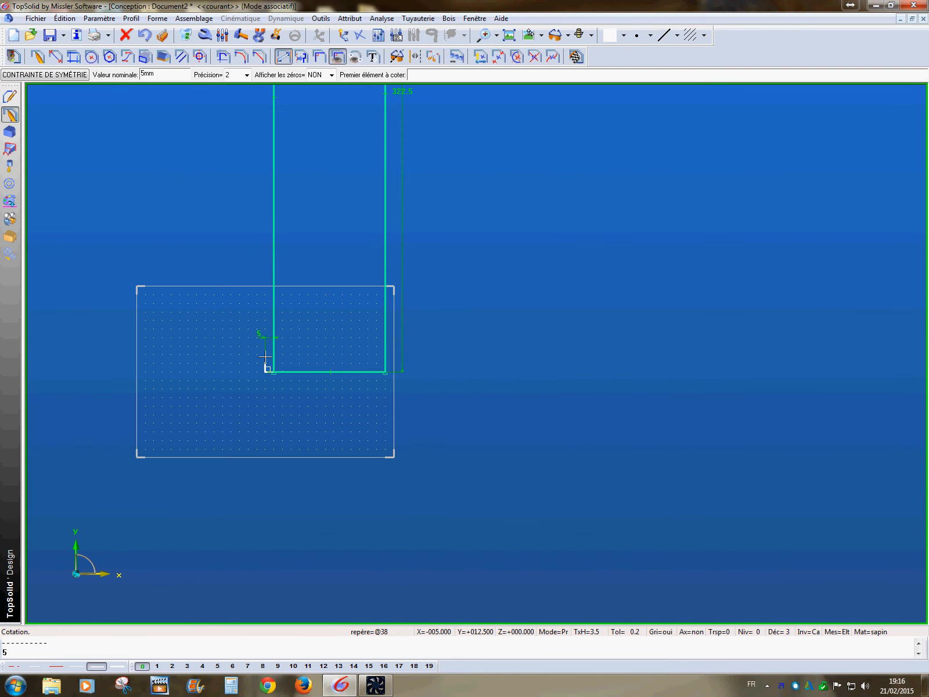
- Drive the rectangle's width dimension with the parameter Pf
scroll(270, 374, "down", 3)
middle_click_drag(286, 248, 287, 346)
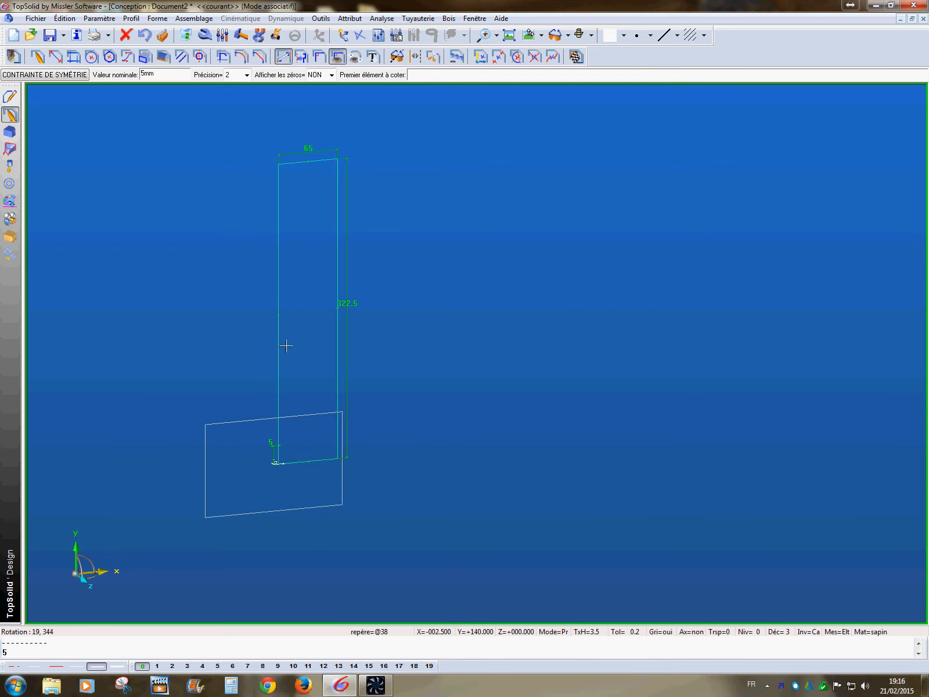
left_click(223, 35)
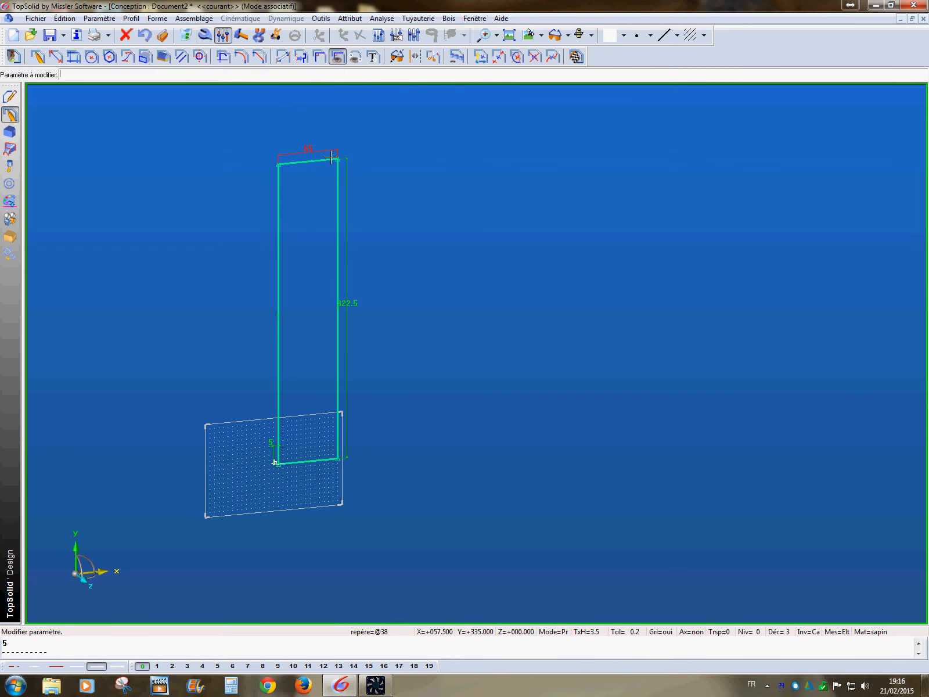
left_click(307, 149)
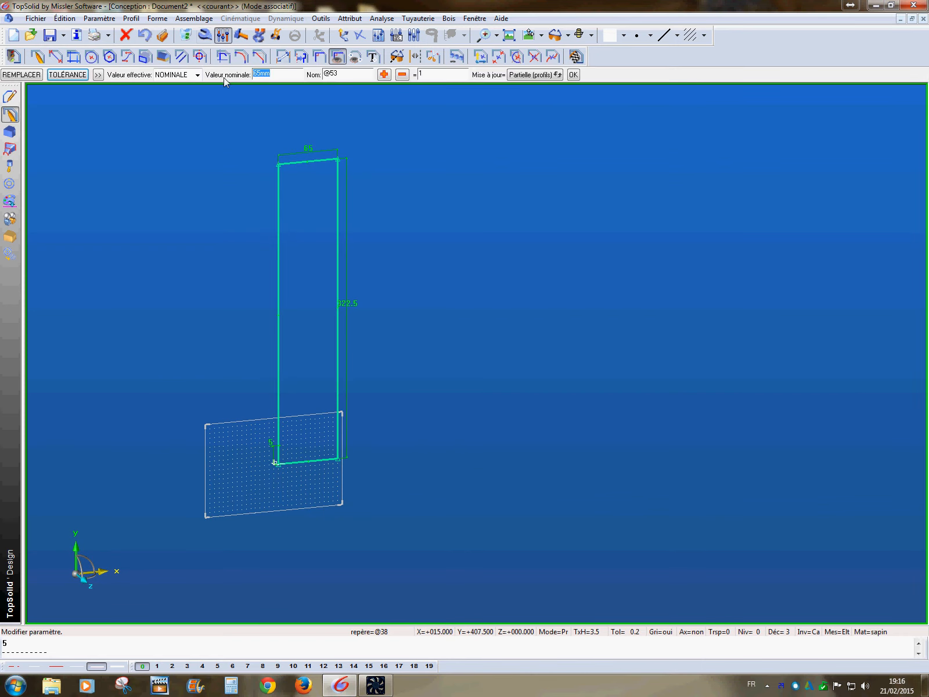
type("Pf")
key("Return")
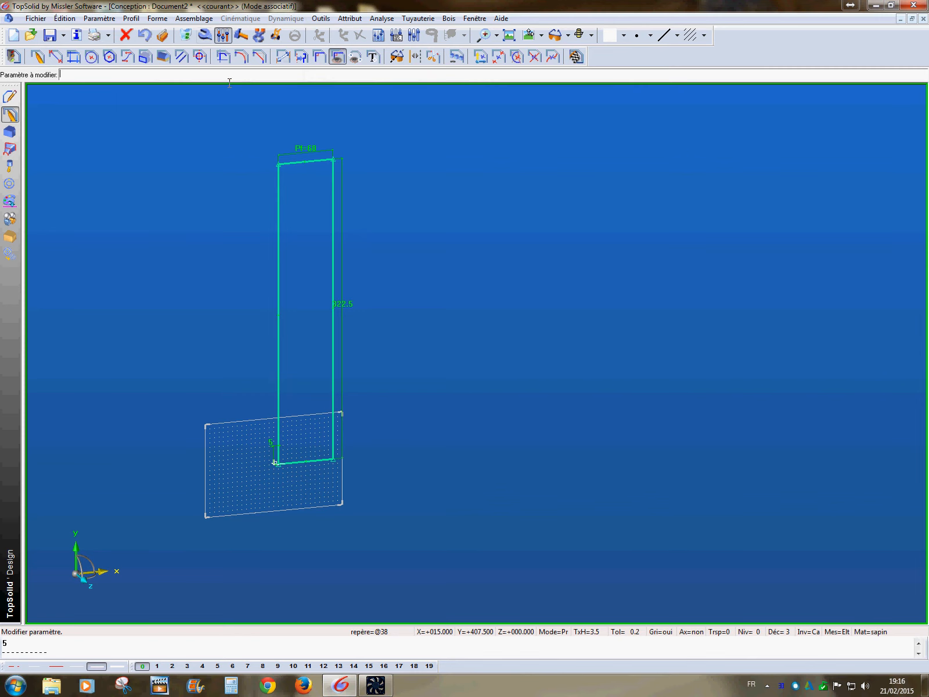
- Drive the rectangle's height dimension with the parameter H
left_click(351, 307)
left_click_drag(280, 74, 200, 82)
type("Ht")
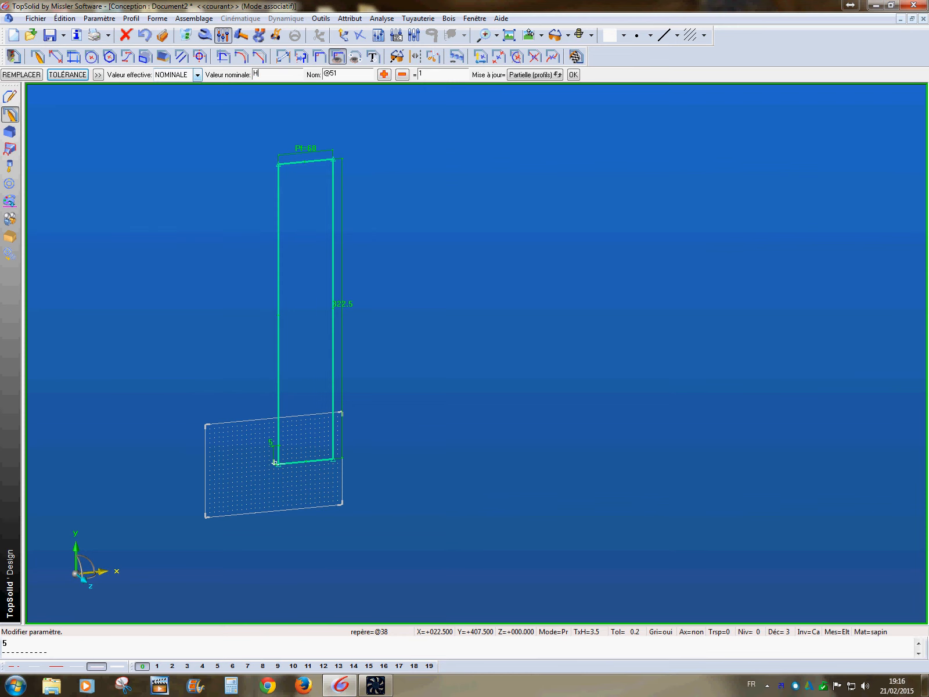
key("Return")
scroll(354, 333, "down", 5)
middle_click_drag(374, 242, 325, 403)
scroll(334, 342, "down", 2)
middle_click_drag(351, 302, 318, 409)
scroll(348, 383, "down", 2)
- Extrude the rectangular contour into a solid with a height of La
left_click(576, 62)
middle_click_drag(313, 258, 234, 383)
scroll(227, 348, "down", 2)
scroll(139, 256, "down", 2)
left_click(10, 132)
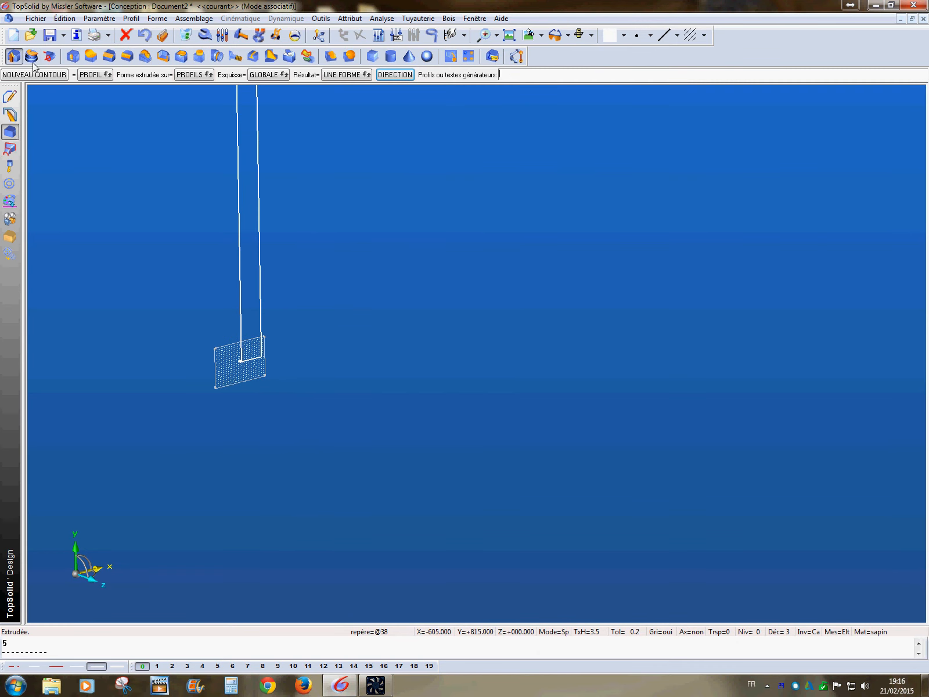
left_click(244, 261)
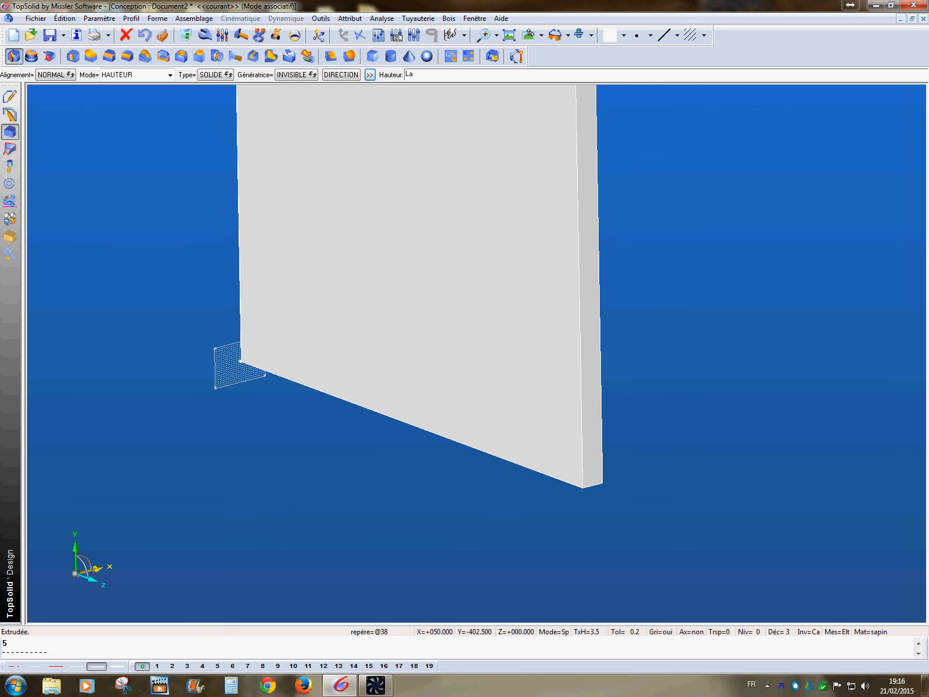
key("Return")
- Apply the transparency attribute to the extruded panel
middle_click_drag(261, 399, 327, 552)
scroll(325, 546, "down", 2)
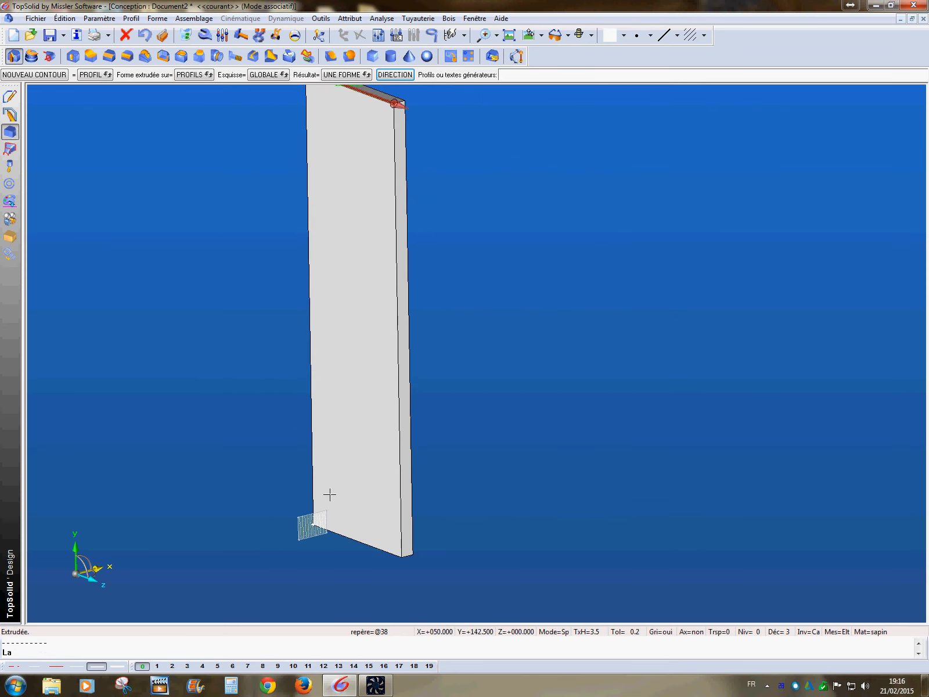
middle_click_drag(281, 472, 300, 473)
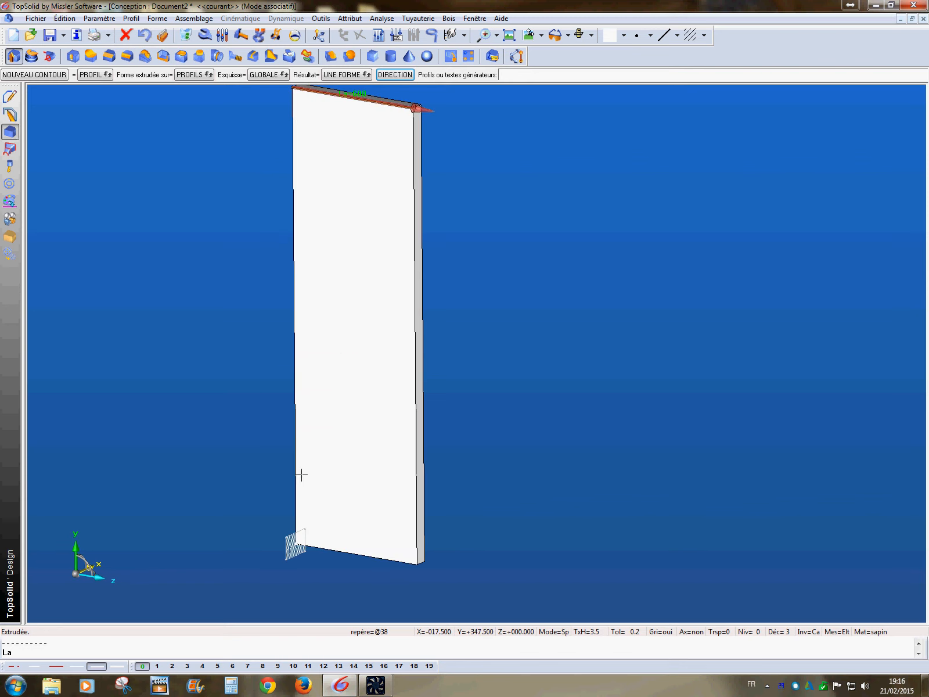
left_click(9, 201)
left_click(32, 56)
left_click(276, 74)
left_click(380, 255)
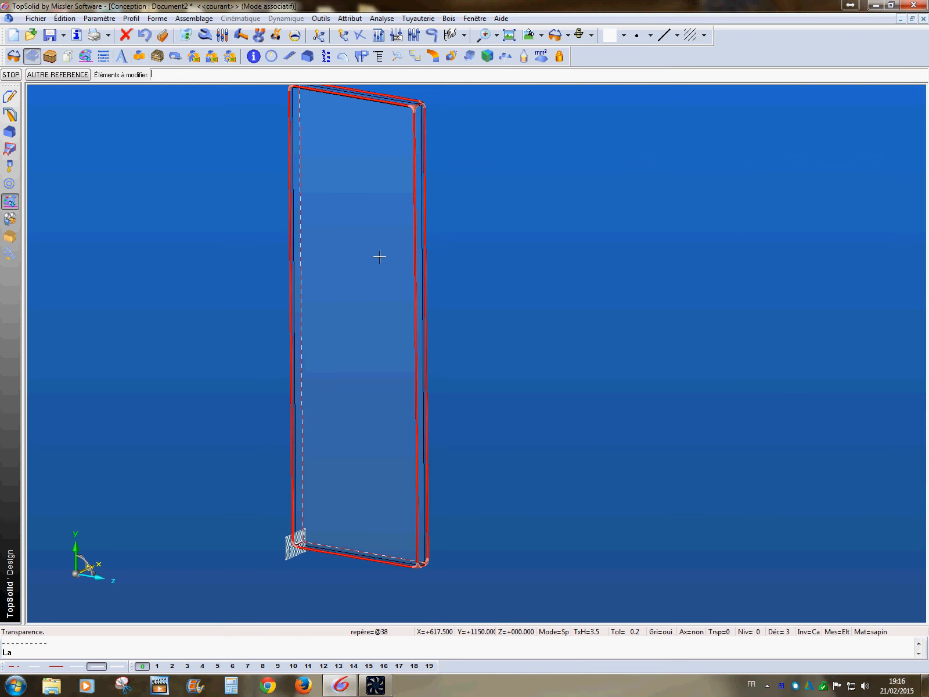
- Put the transparent panel on level 19, display that level and make level 1 current
left_click(429, 665)
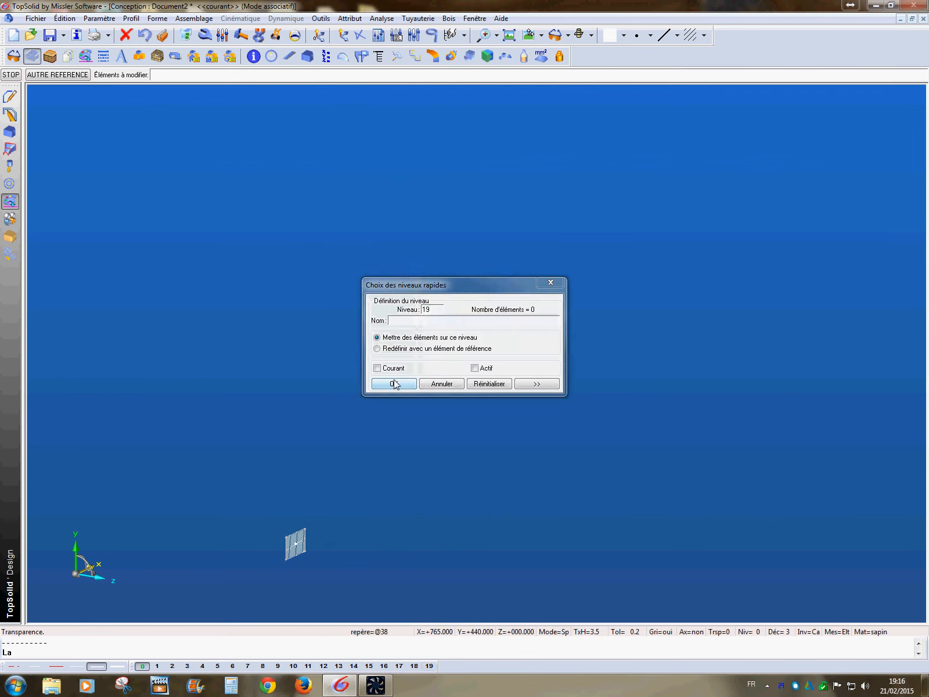
left_click(394, 384)
left_click(429, 666)
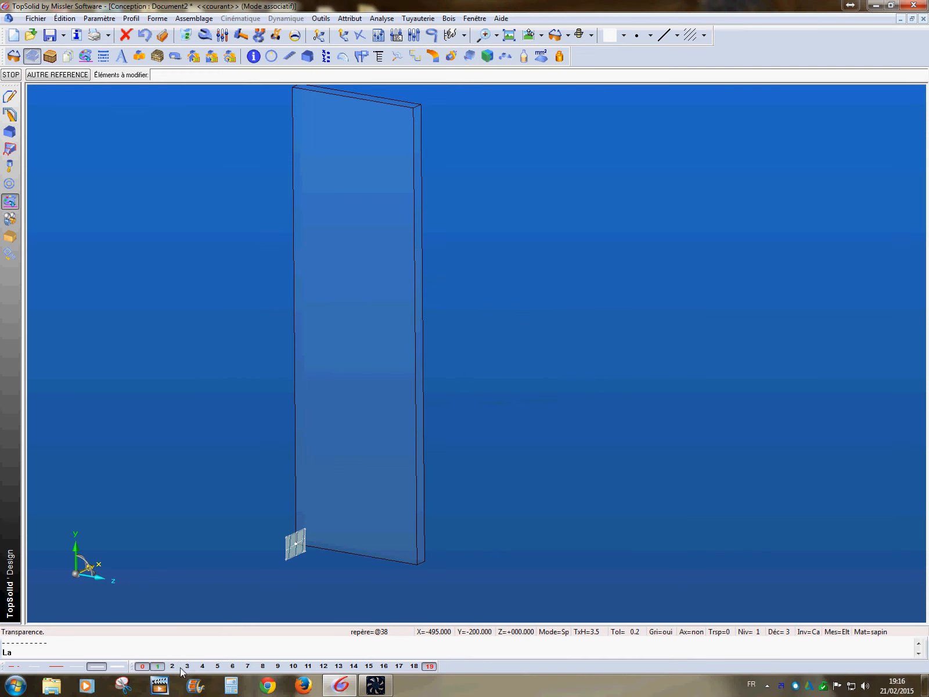
middle_click_drag(275, 452, 211, 440)
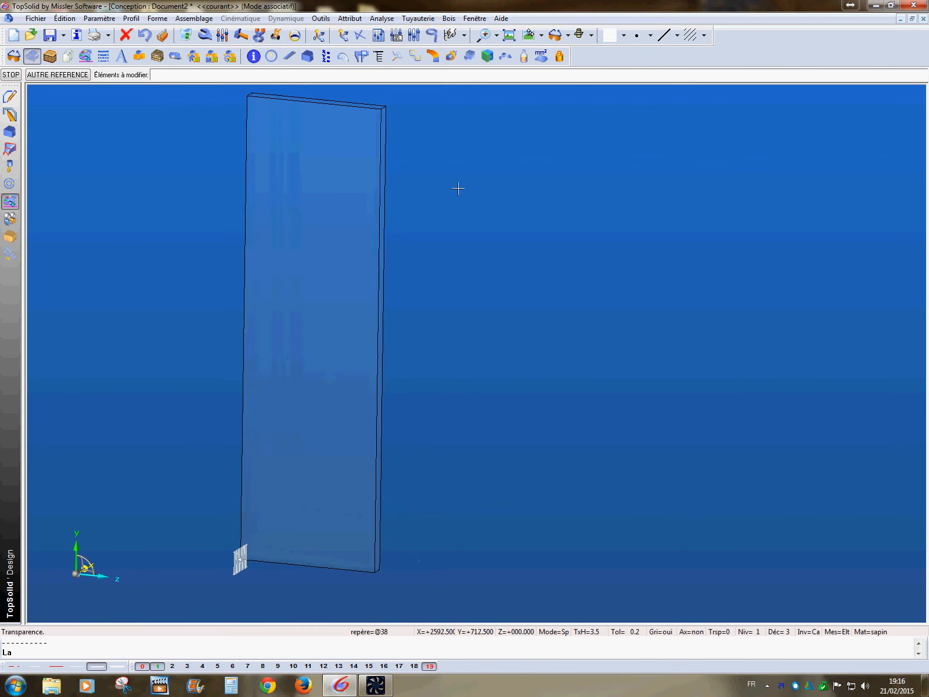
- Save the document in the Distribution folder under the file name Gabdépar2t.top
left_click(63, 40)
left_click(51, 74)
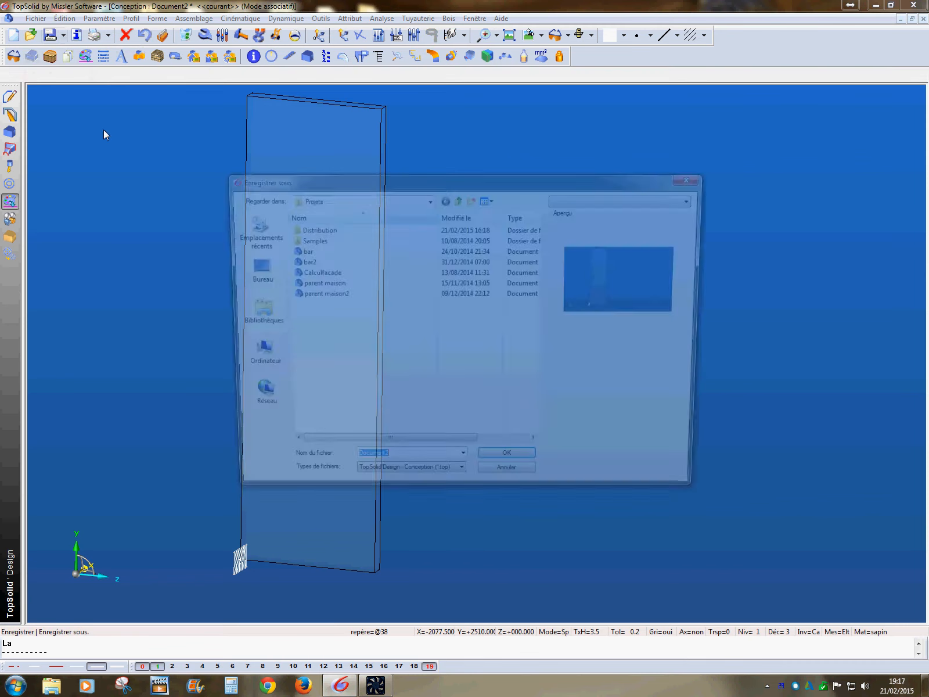
double_click(309, 229)
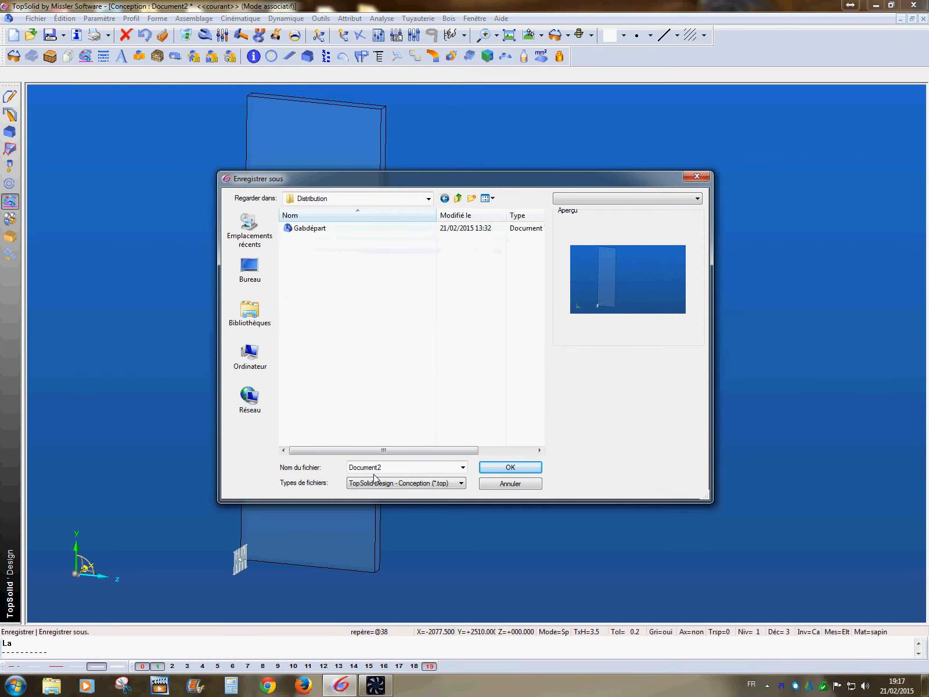
left_click(315, 231)
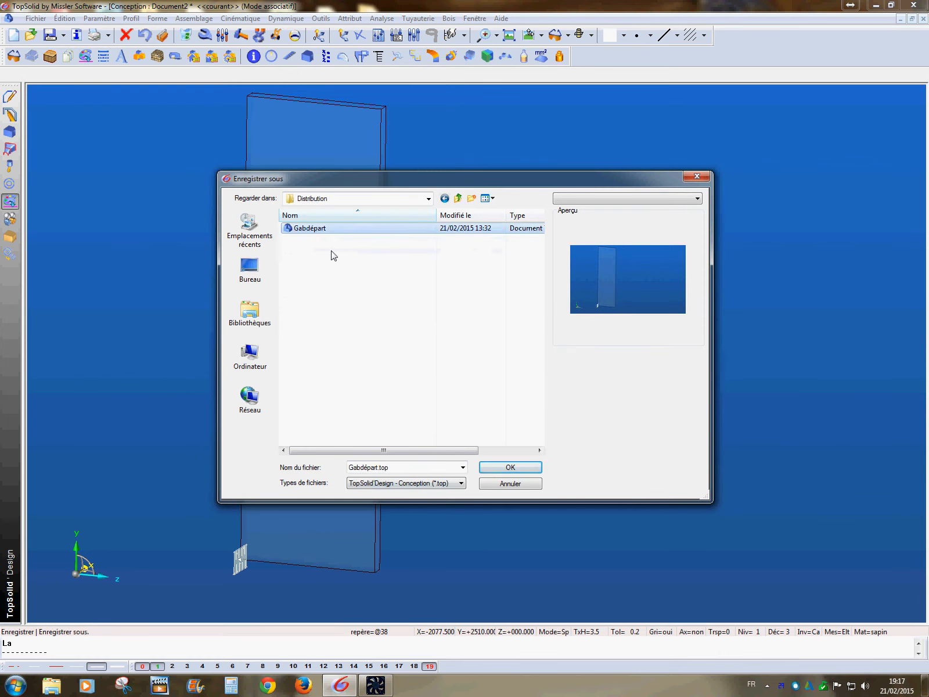
left_click(382, 470)
left_click(377, 468)
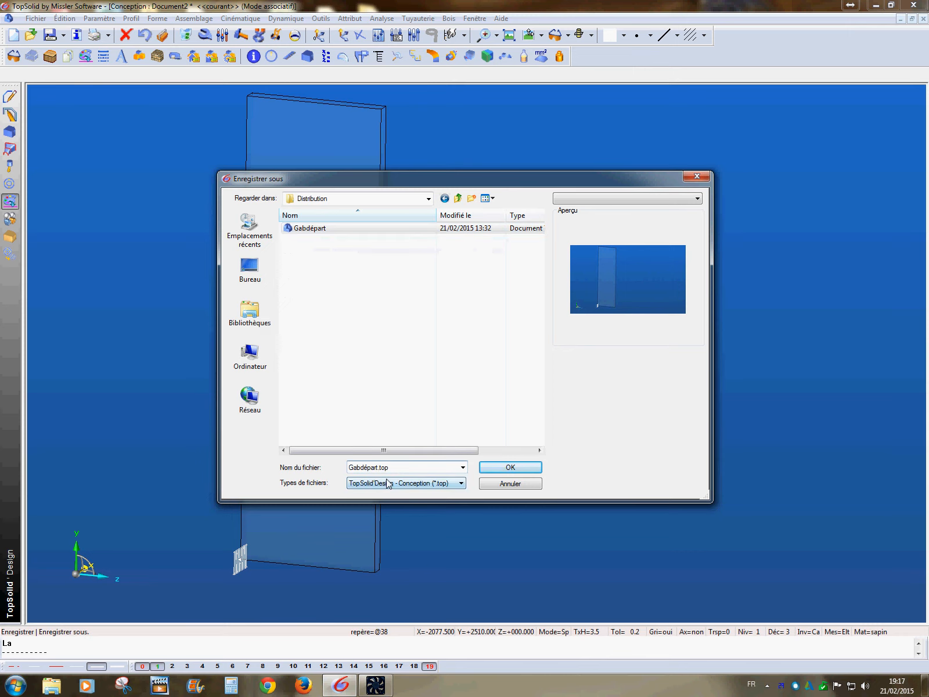
left_click(521, 466)
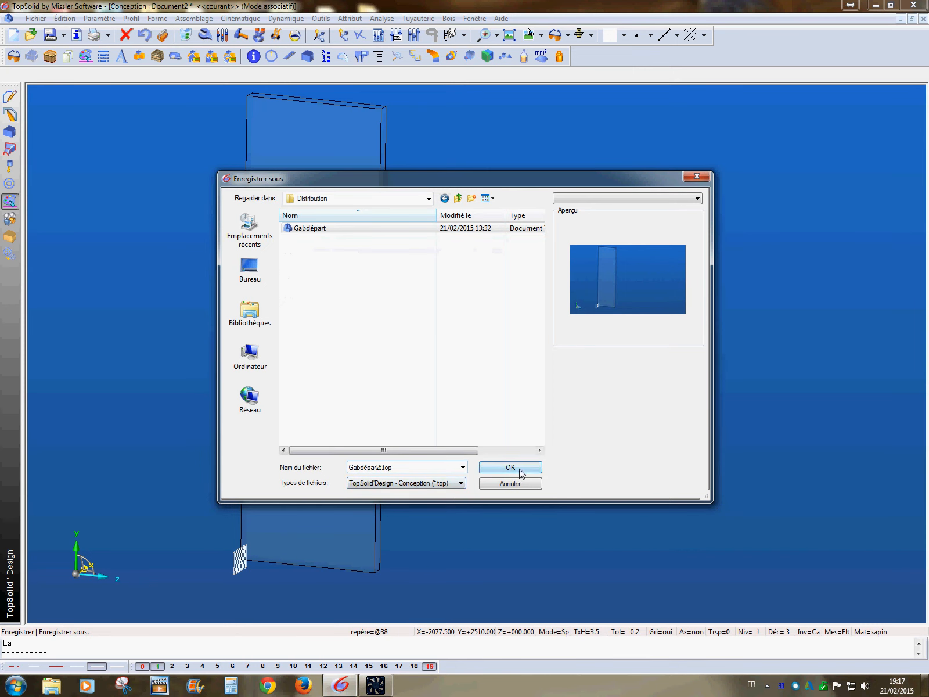
middle_click_drag(498, 496, 472, 507)
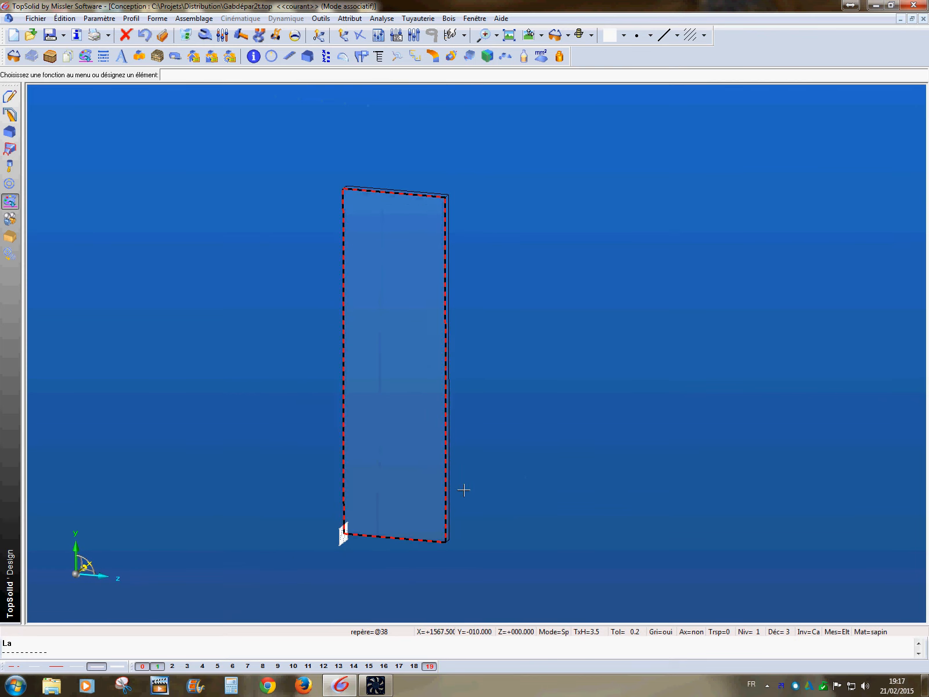
- Save the document as a standard model in Bibliothèque, family Distribution, type Cadre, variant Cadre, version 1
left_click(10, 255)
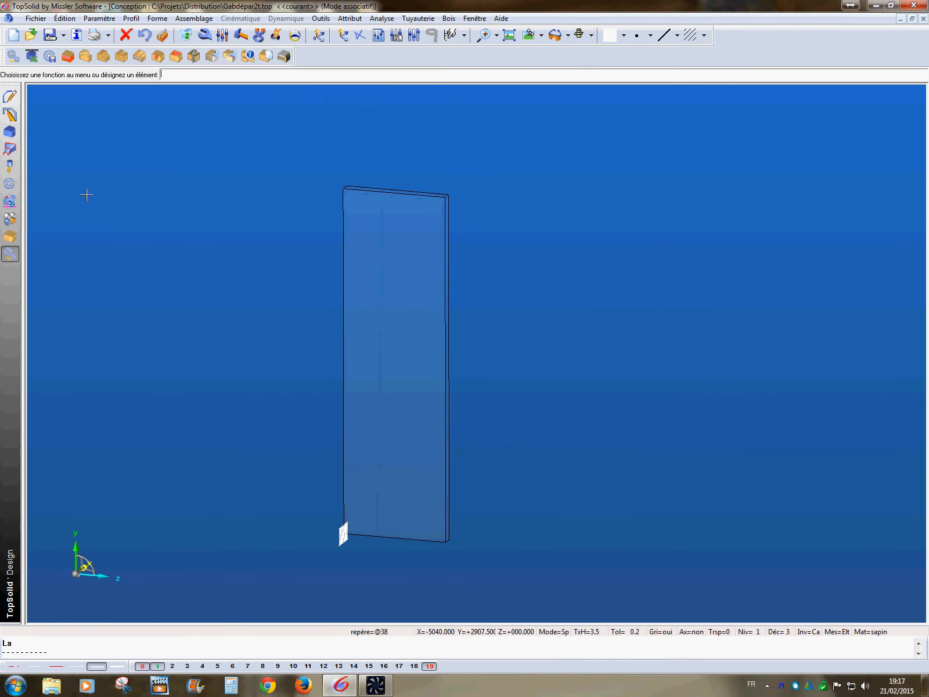
left_click(49, 57)
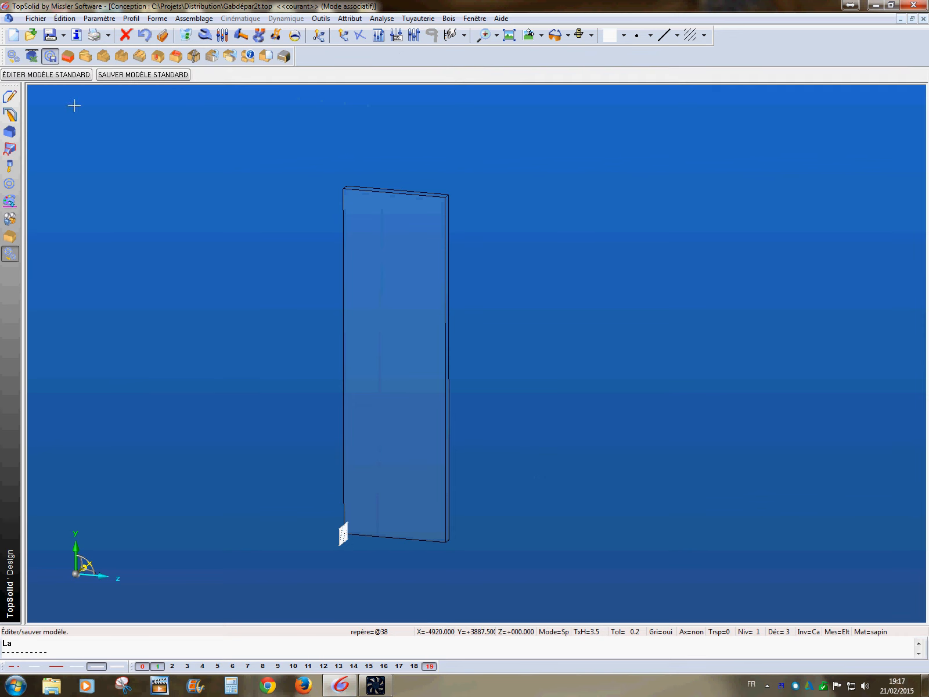
left_click(148, 74)
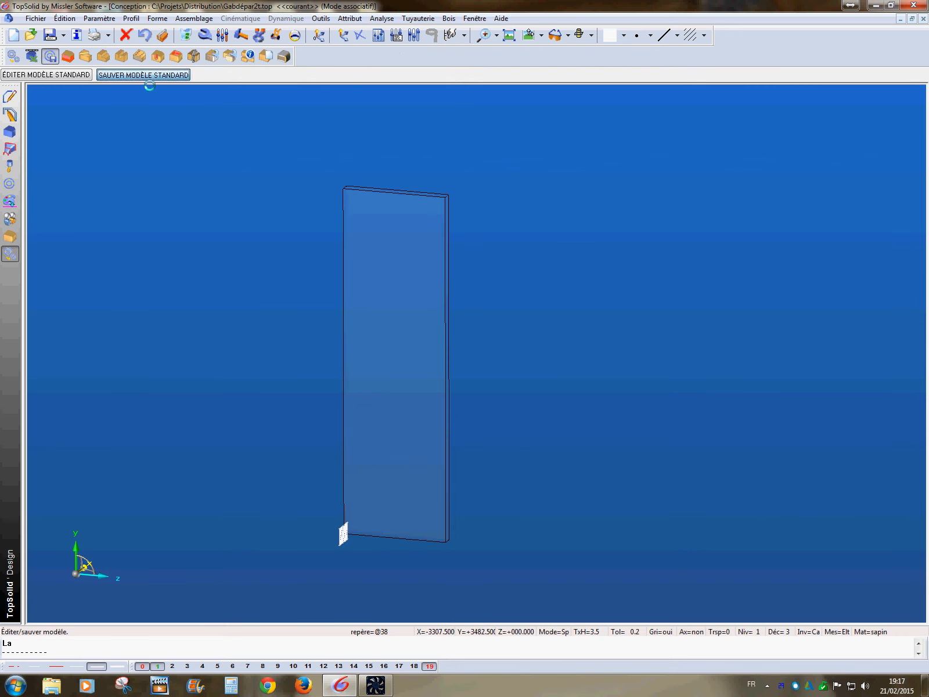
left_click(452, 316)
left_click(432, 347)
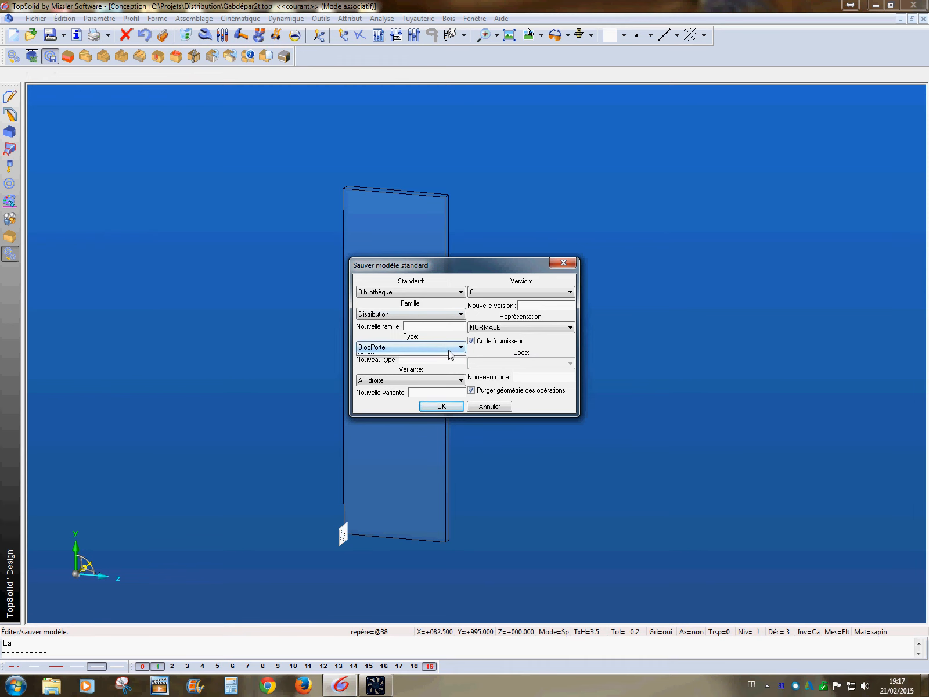
left_click(449, 347)
left_click(428, 362)
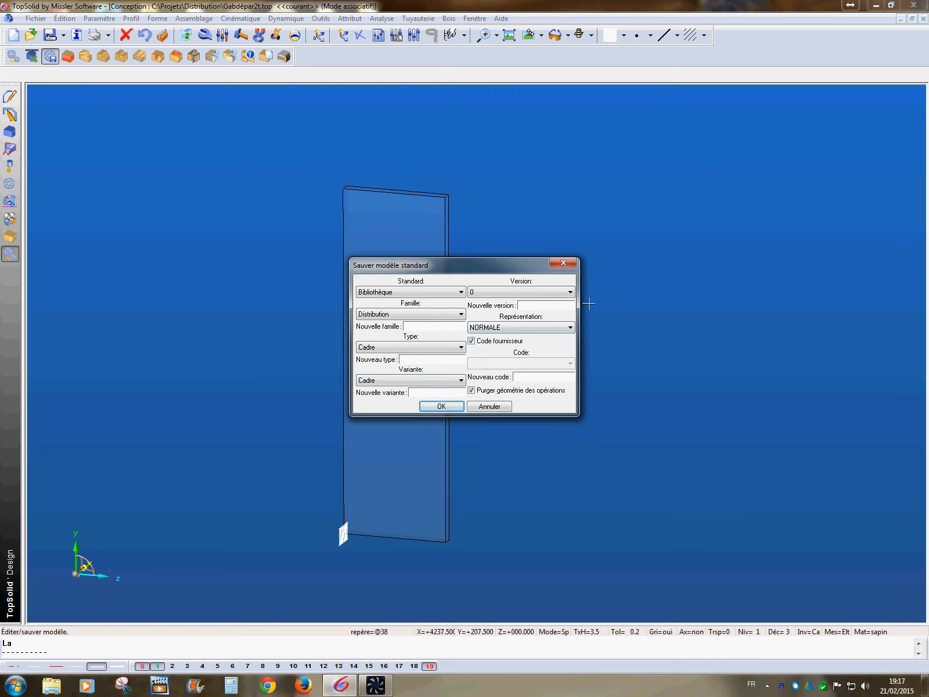
left_click(570, 292)
left_click(540, 302)
left_click(452, 409)
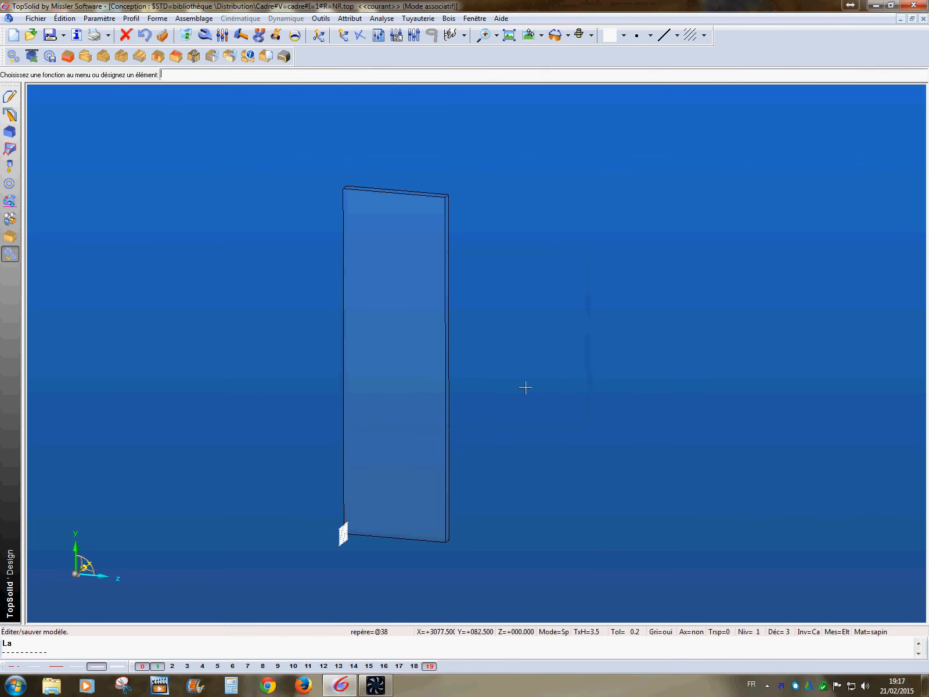
- Create an automatic constrained block with thickness epb=50mm against the transparent panel's long side face farthest from the origin
left_click(388, 261)
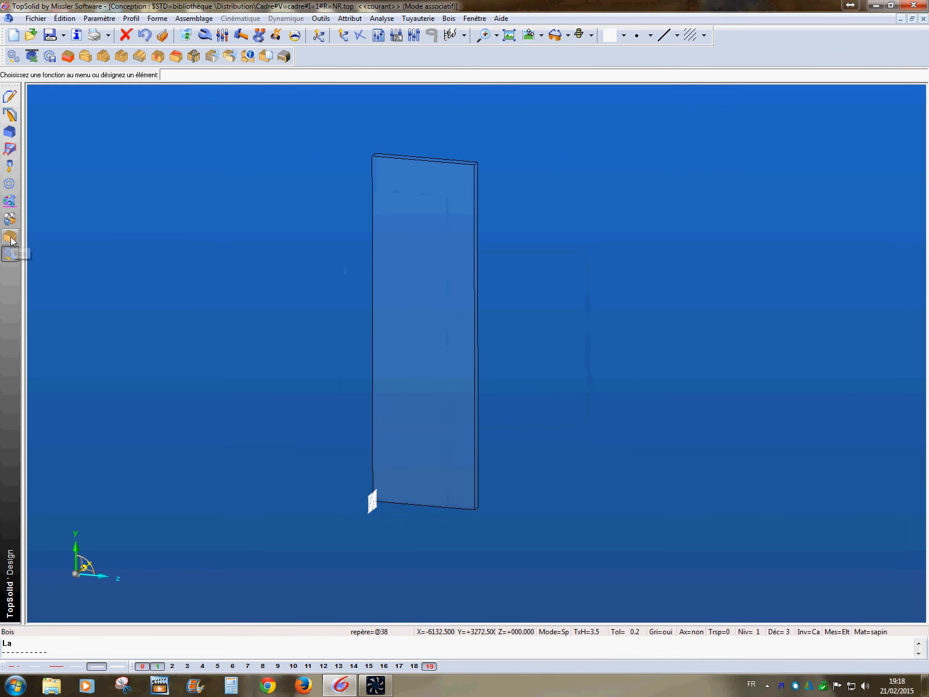
left_click(71, 60)
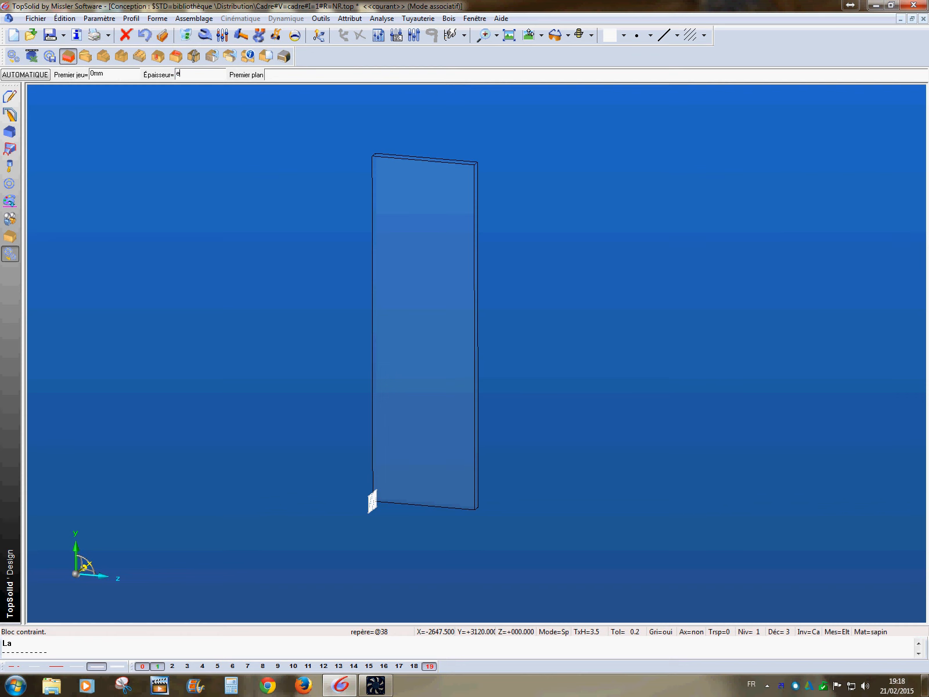
type("=50mm")
key("Return")
left_click(32, 73)
middle_click_drag(543, 349, 504, 404)
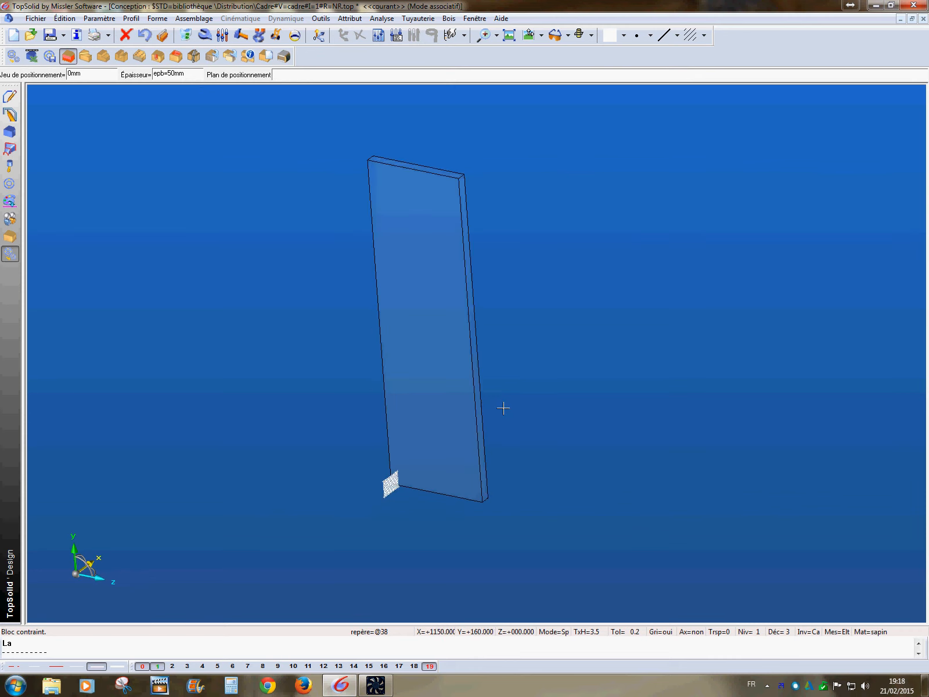
scroll(519, 433, "up", 2)
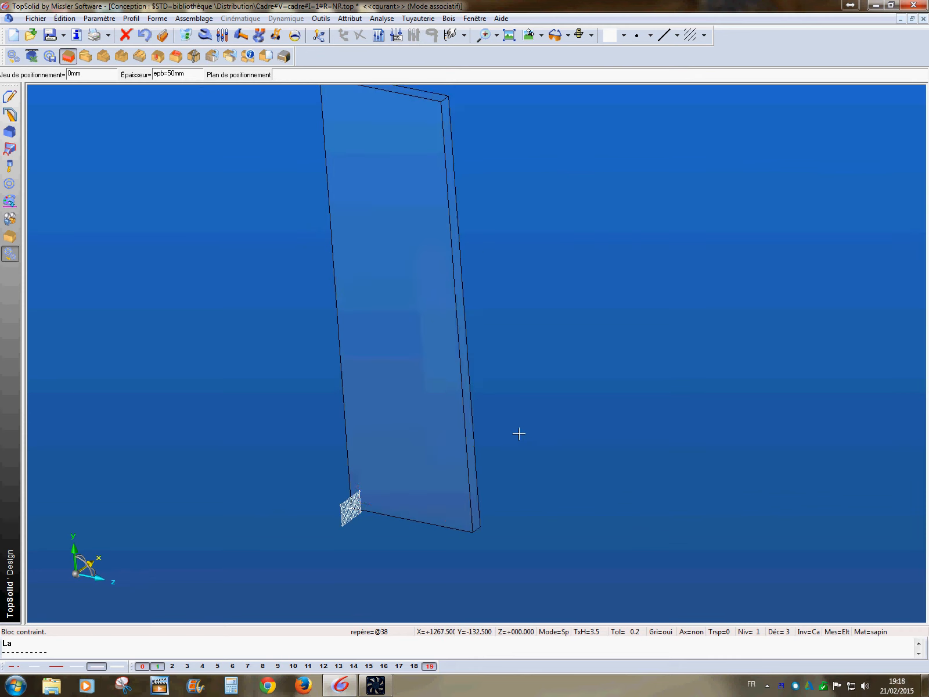
left_click(477, 436)
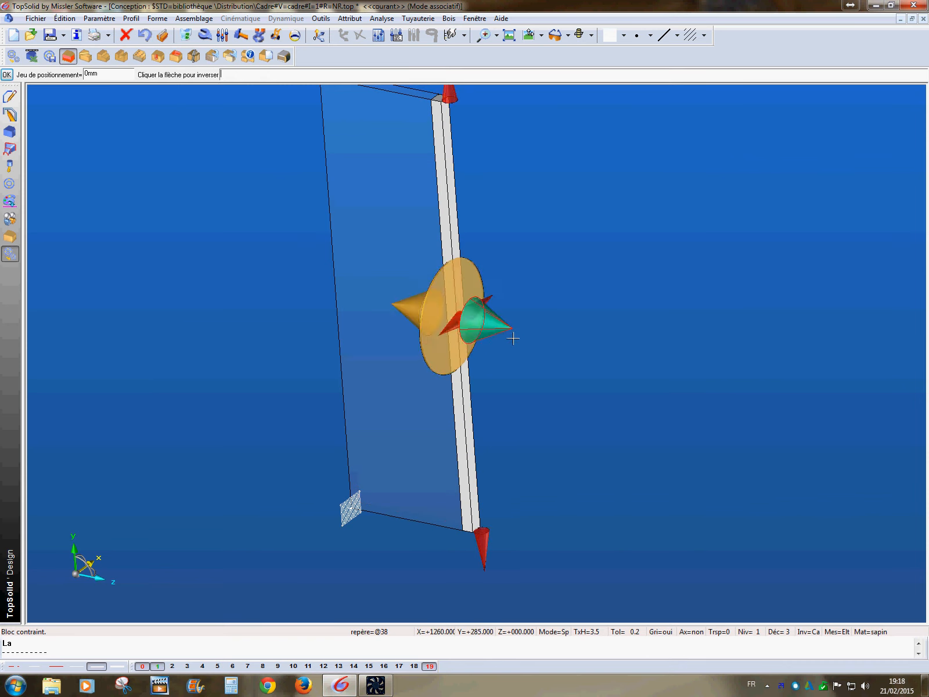
left_click(588, 322)
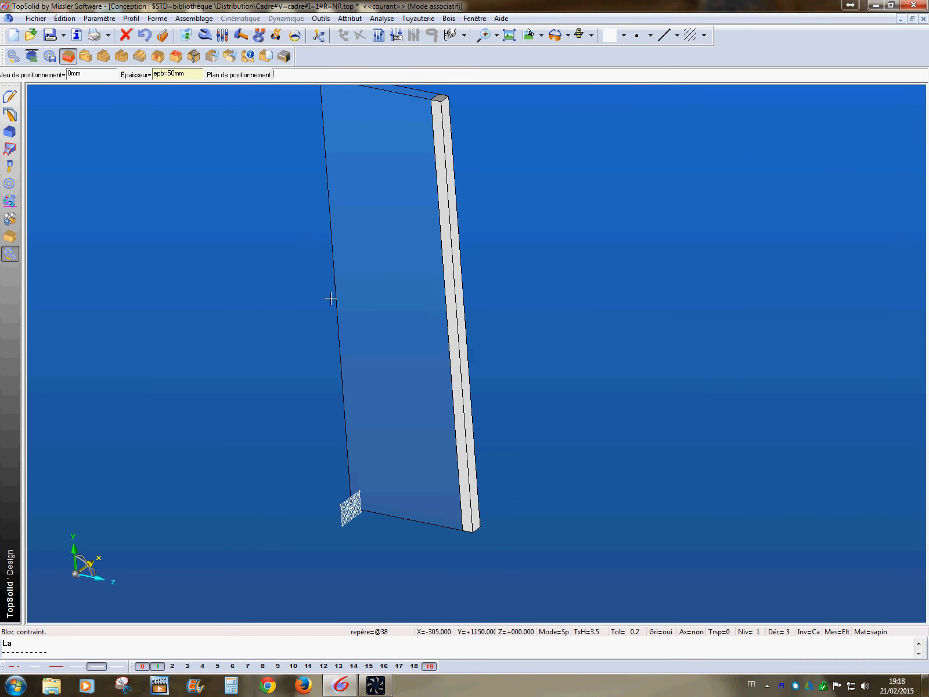
- Add the second upright of thickness epb as a constrained block on the panel's long side face at the origin
left_click(346, 294)
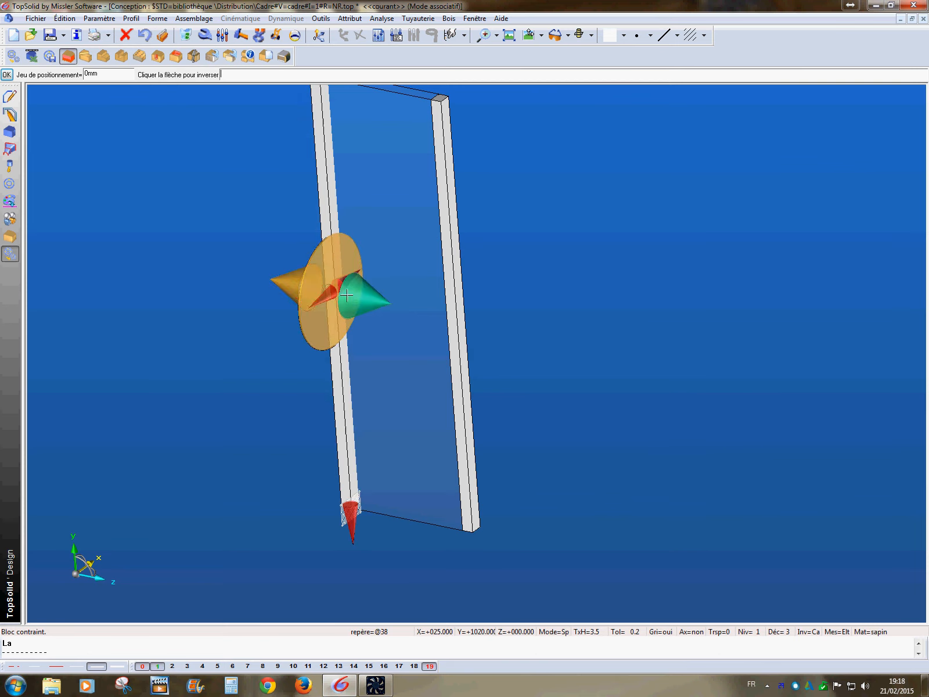
left_click(296, 282)
middle_click(228, 366)
- Add the upper rail of thickness epb as a constrained block positioned on the panel's top face between the uprights
middle_click_drag(250, 253, 223, 392)
middle_click(232, 275)
left_click(360, 228)
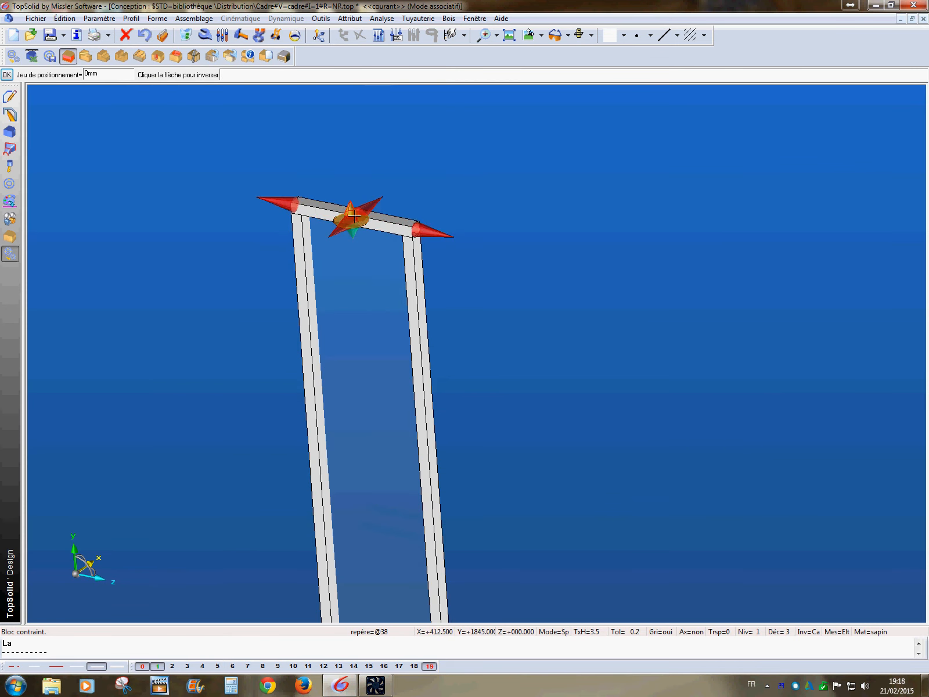
middle_click_drag(473, 358, 465, 207)
scroll(464, 358, "down", 3)
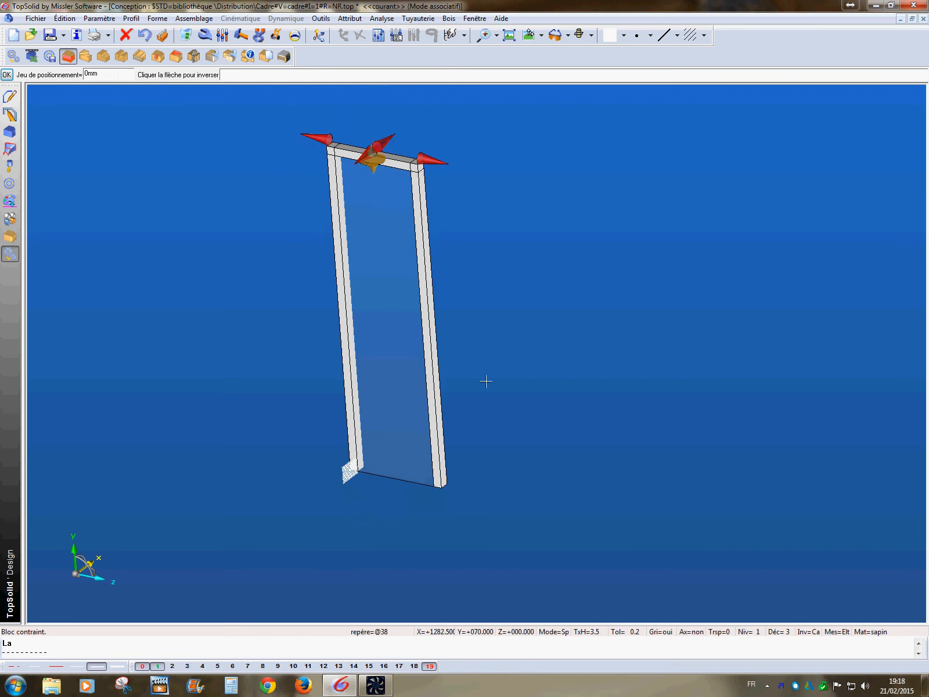
middle_click(517, 398)
middle_click(395, 517)
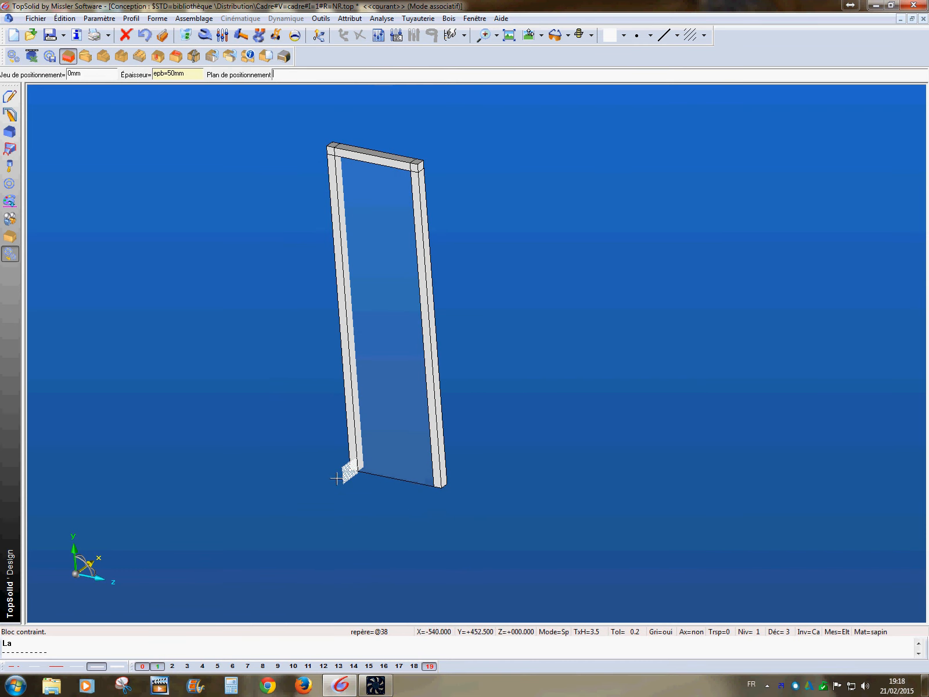
- Add the lower rail of thickness epb on the panel's bottom face and finish the constrained blocks
left_click(411, 487)
left_click(406, 507)
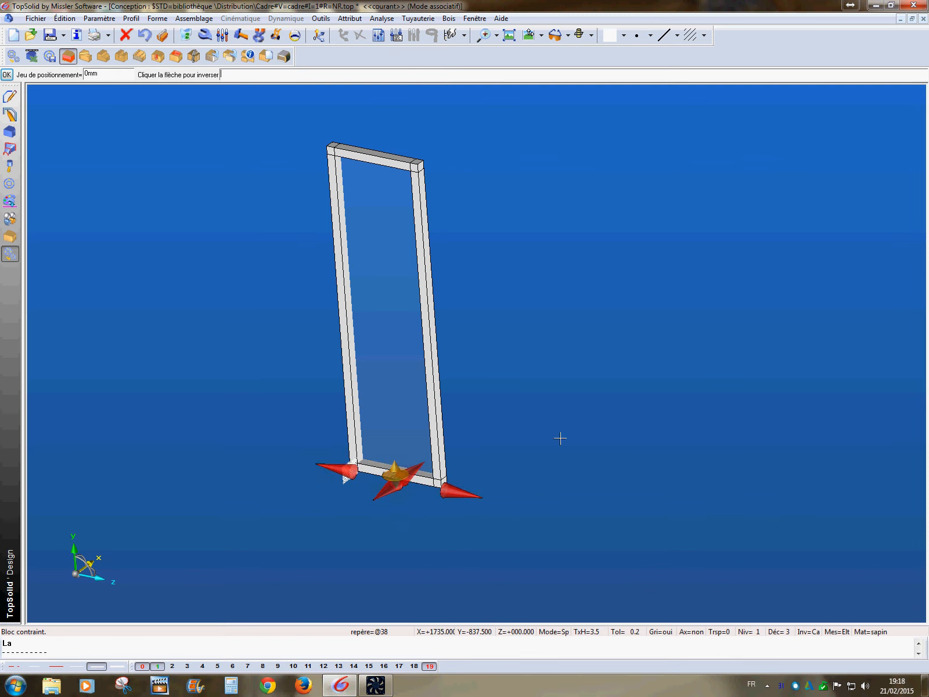
middle_click_drag(546, 353, 500, 401)
scroll(482, 397, "down", 2)
scroll(476, 417, "up", 2)
scroll(483, 412, "up", 1)
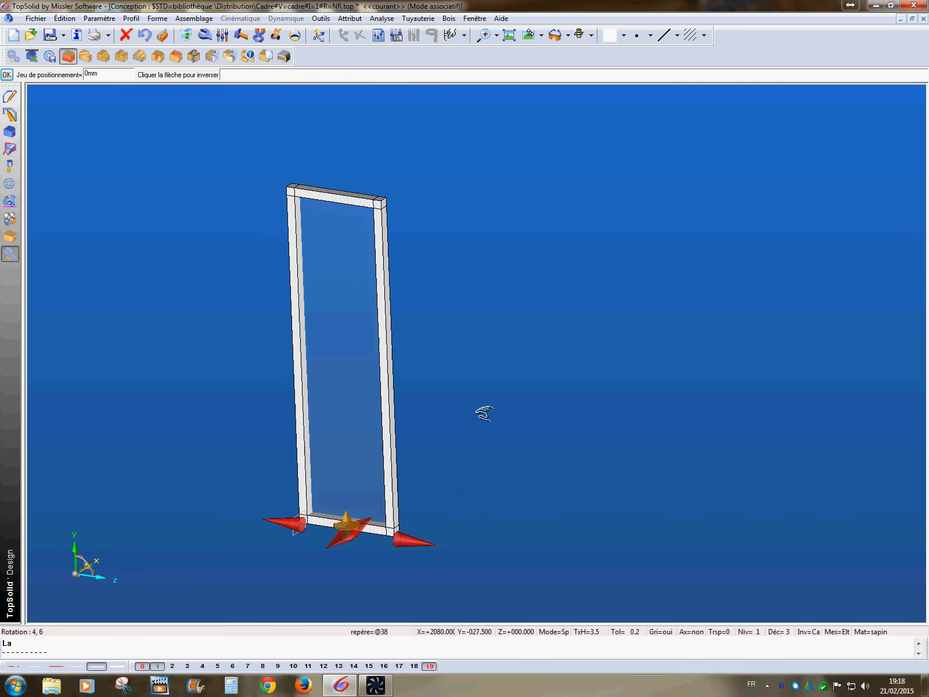
middle_click(496, 426)
middle_click_drag(497, 426, 506, 322)
right_click_drag(507, 322, 535, 386)
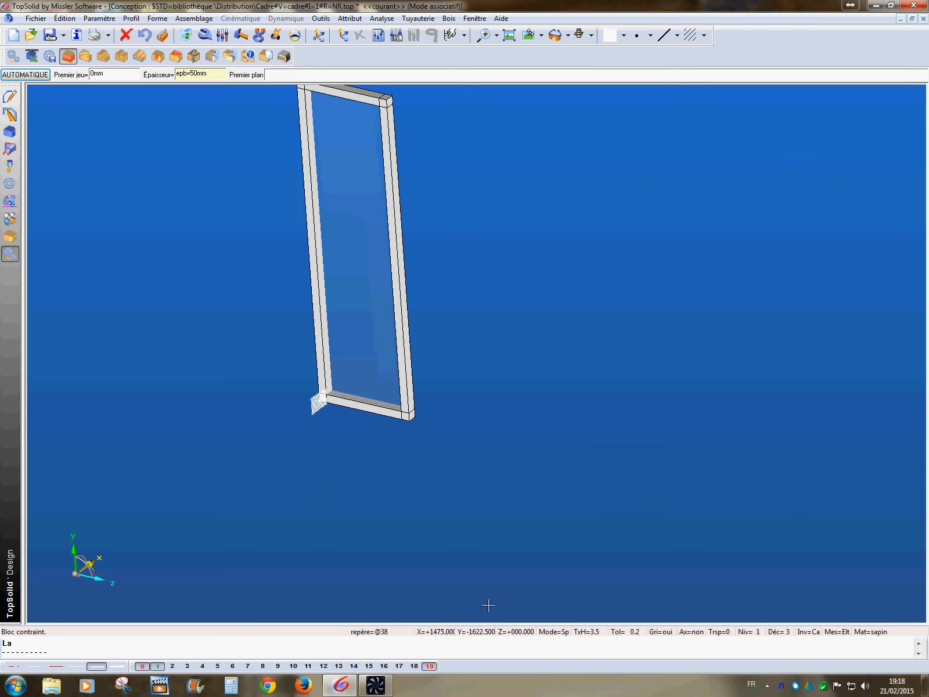
- Hide level 19 so only the frame is displayed, and switch to the wood functions
left_click(432, 665)
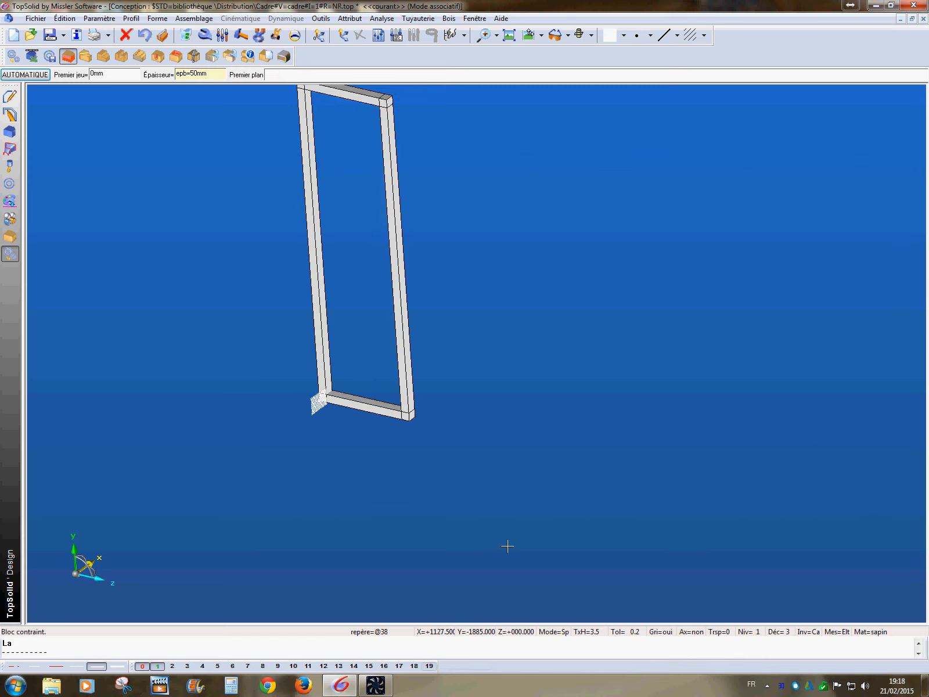
middle_click_drag(515, 353, 514, 428)
right_click_drag(519, 429, 482, 377)
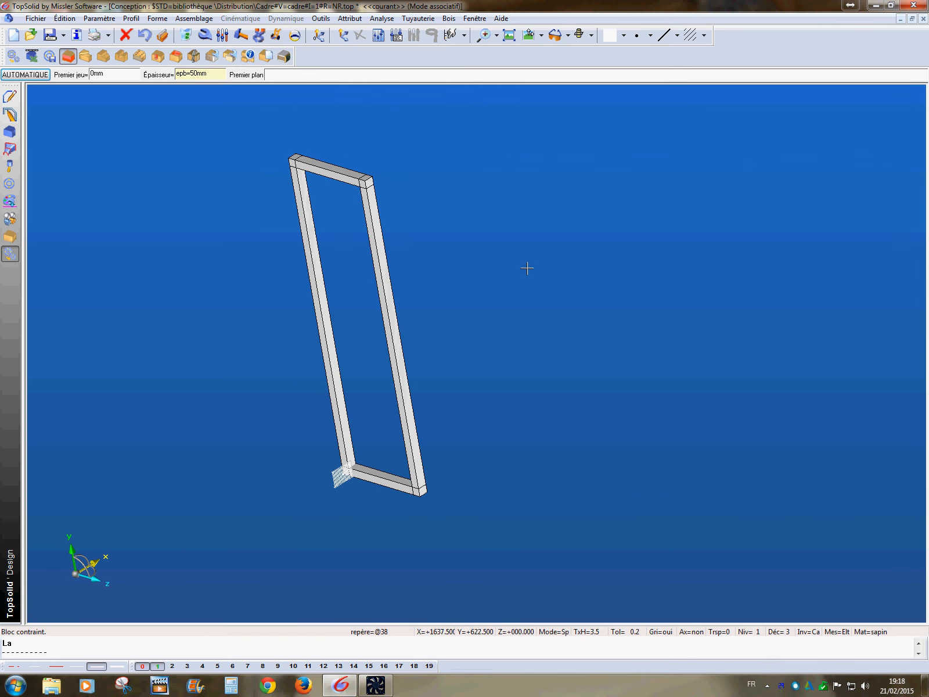
right_click_drag(526, 267, 109, 283)
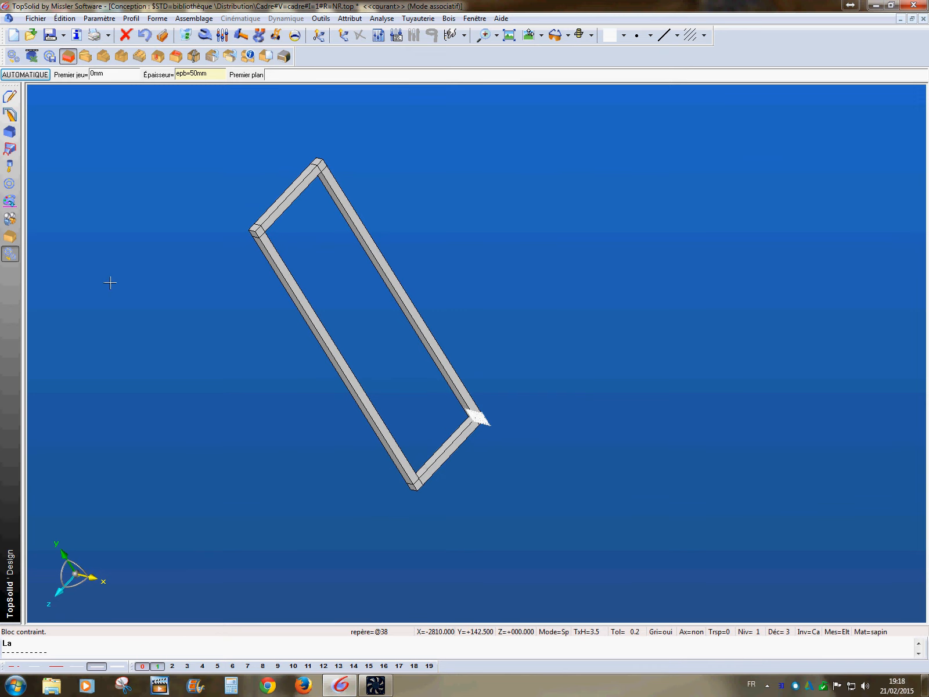
left_click(10, 237)
right_click_drag(215, 338, 268, 358)
scroll(285, 342, "down", 4)
scroll(296, 319, "up", 8)
middle_click_drag(302, 308, 221, 418)
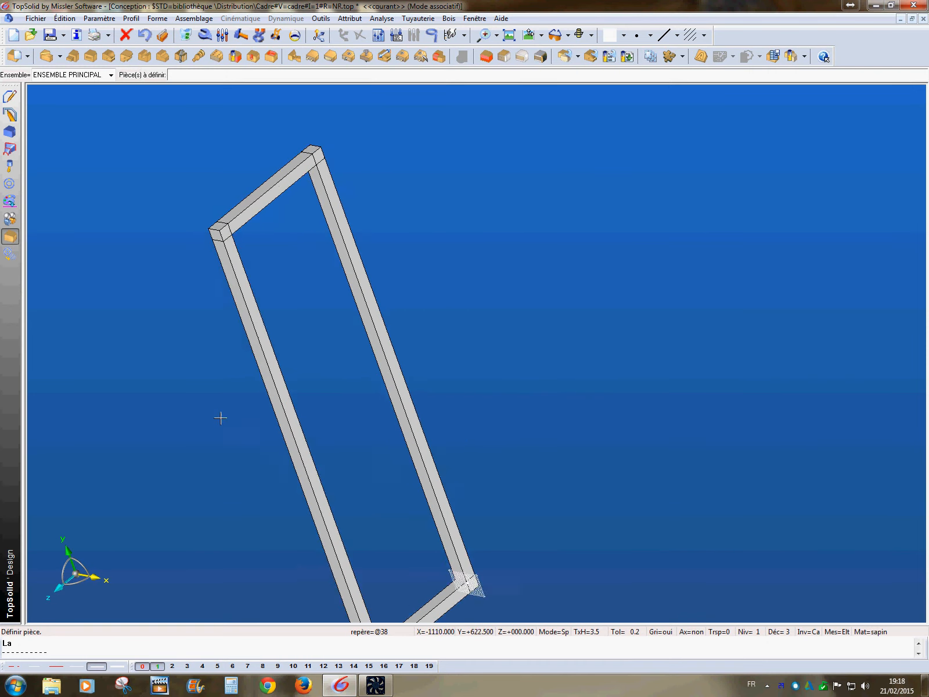
scroll(220, 418, "down", 1)
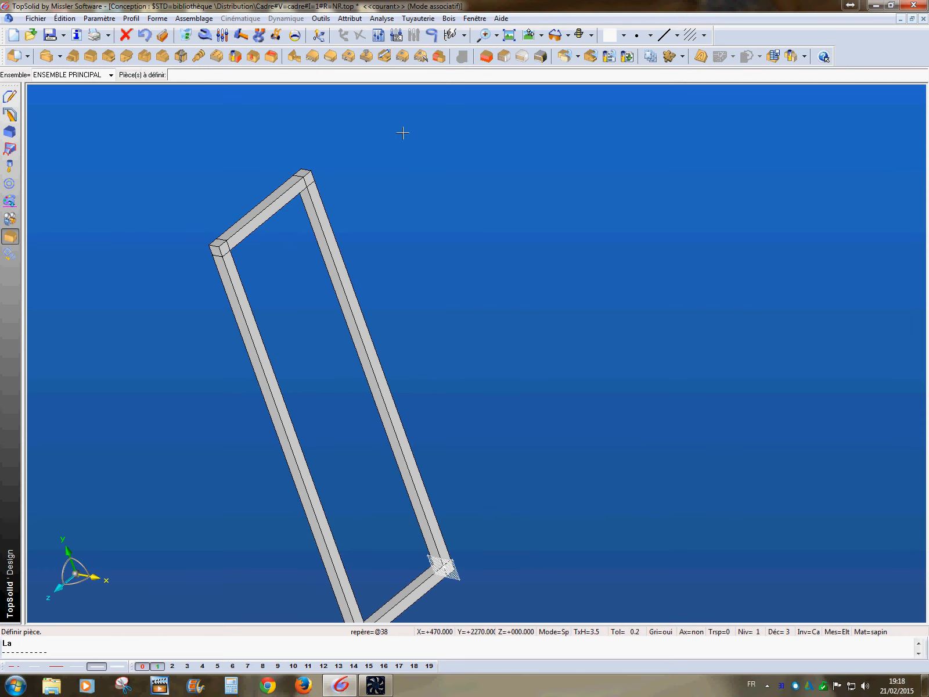
left_click(163, 56)
scroll(274, 335, "up", 5)
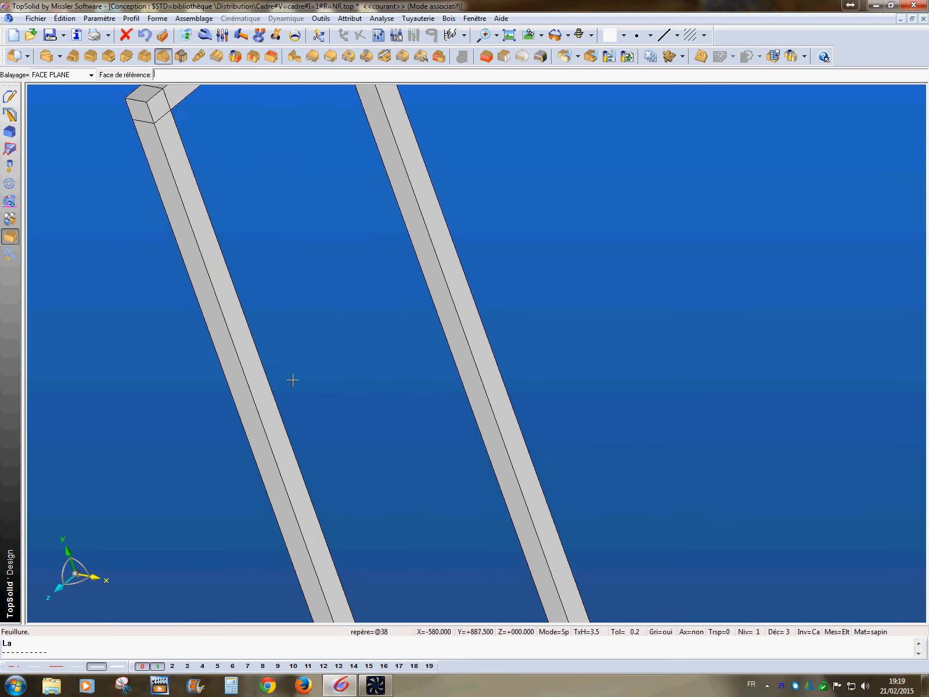
middle_click_drag(186, 457, 212, 311)
scroll(218, 486, "down", 3)
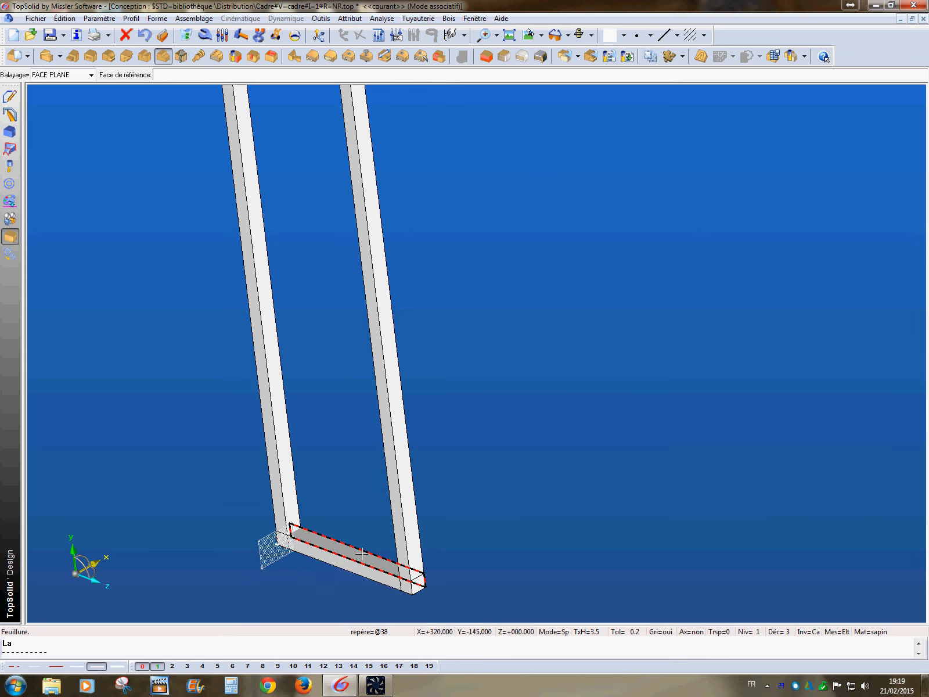
middle_click_drag(387, 551, 197, 528)
middle_click_drag(487, 334, 369, 397)
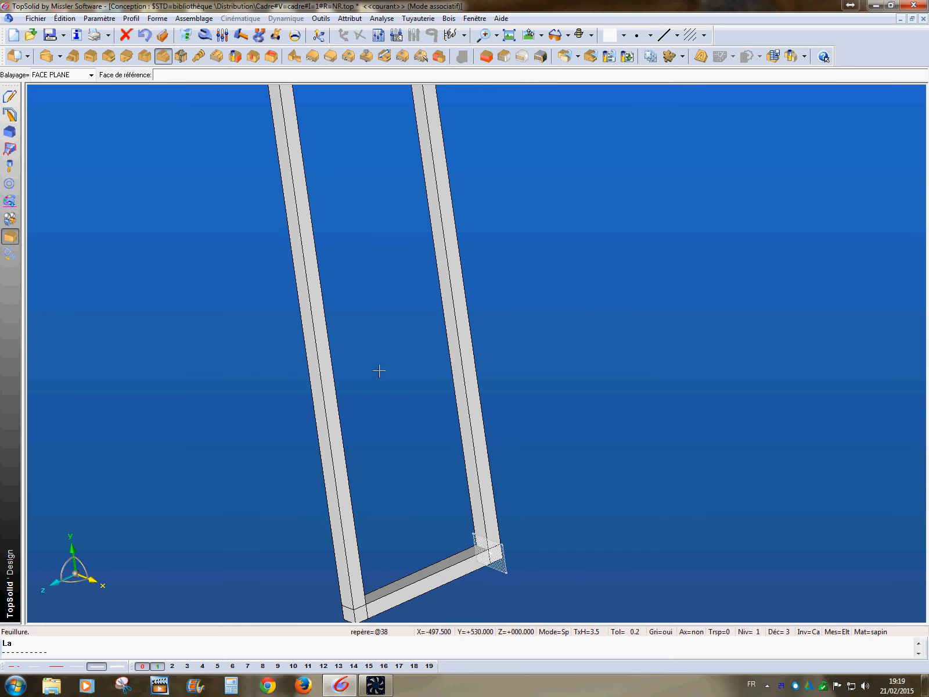
left_click(486, 56)
left_click(322, 296)
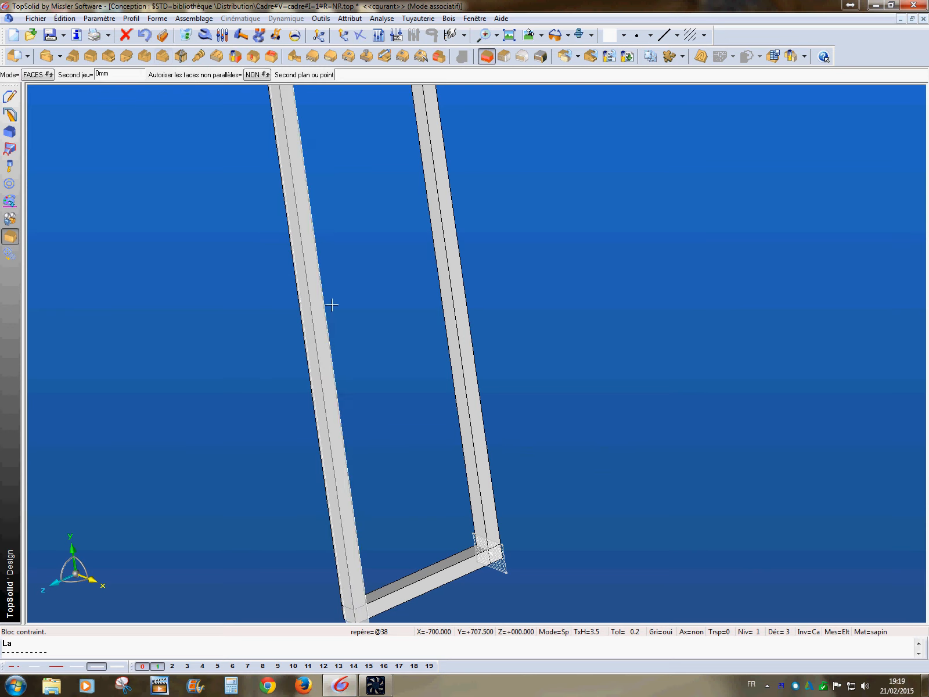
key("Escape")
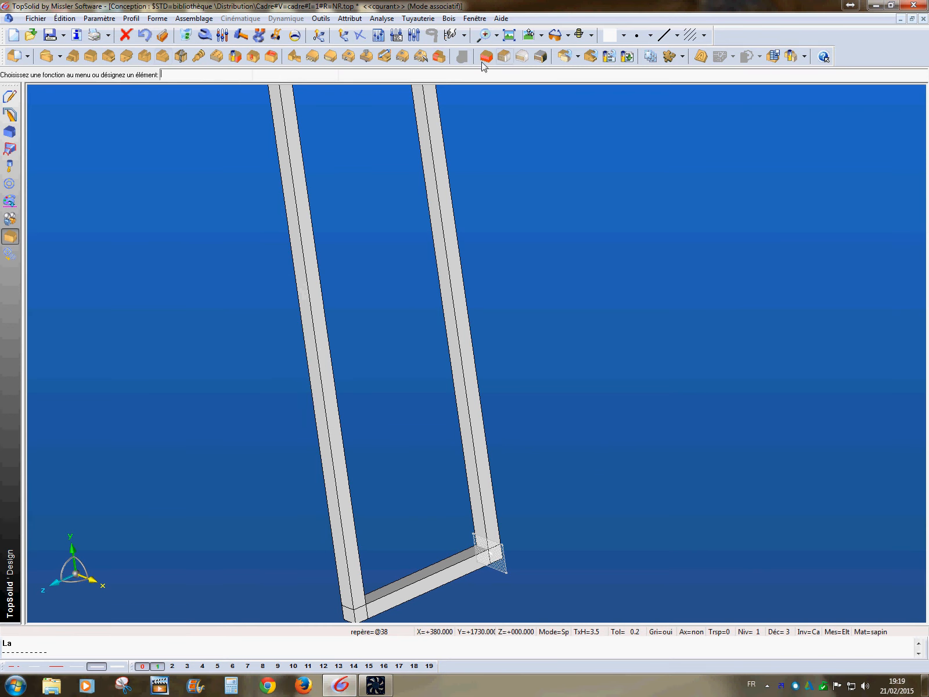
- Define a rebate along the inner edge of the upright farthest from the origin, with Mèches as the tool type
left_click(162, 56)
middle_click_drag(363, 255, 350, 346)
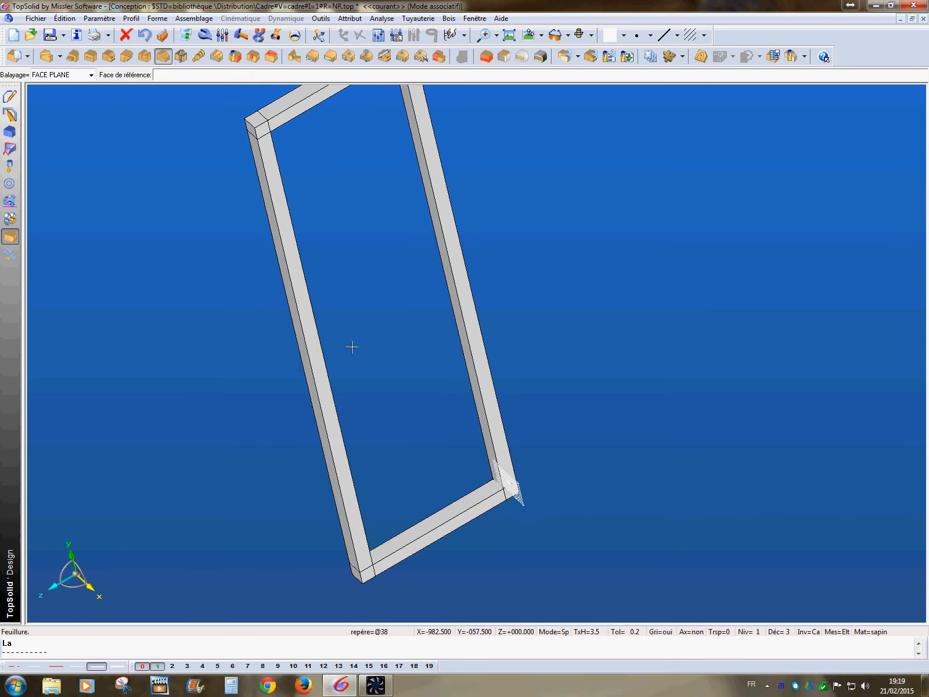
left_click(328, 364)
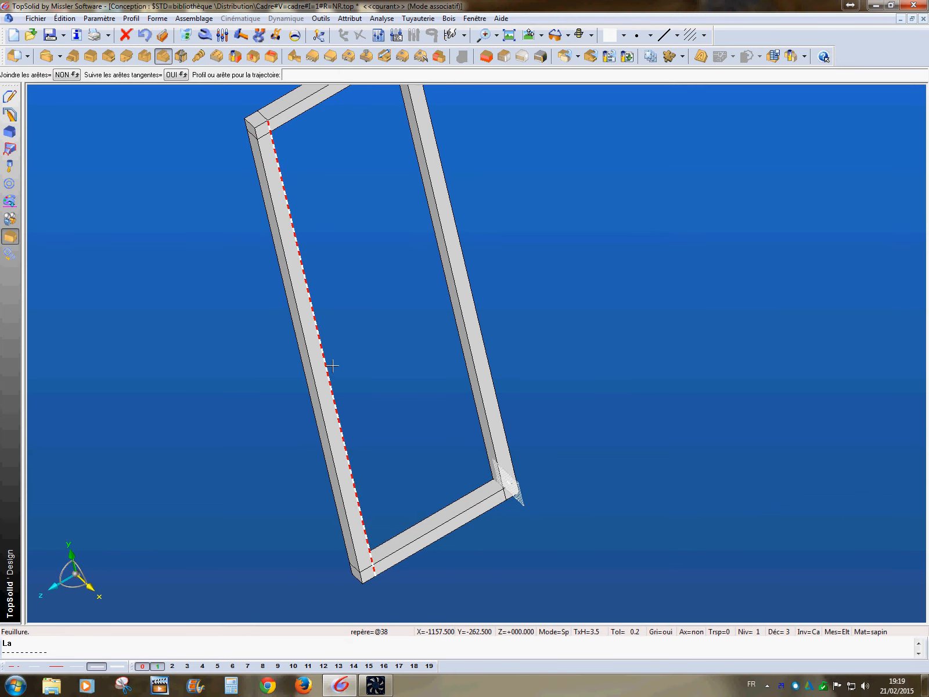
left_click(331, 364)
left_click(217, 261)
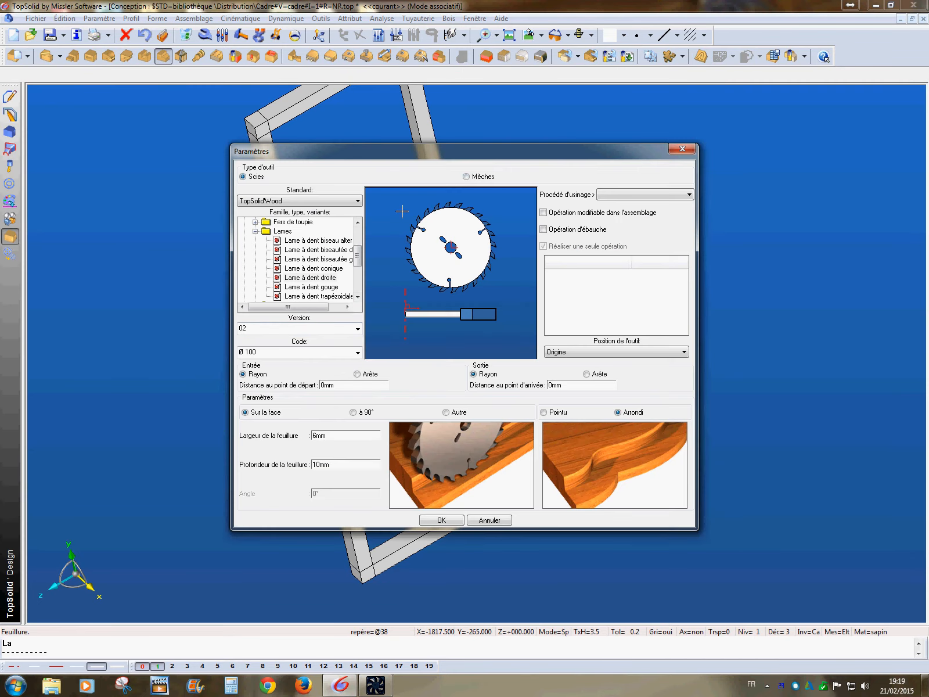
left_click(466, 177)
- Try the rebate with a width of 15 mm and undo it to return to its parameters
double_click(345, 437)
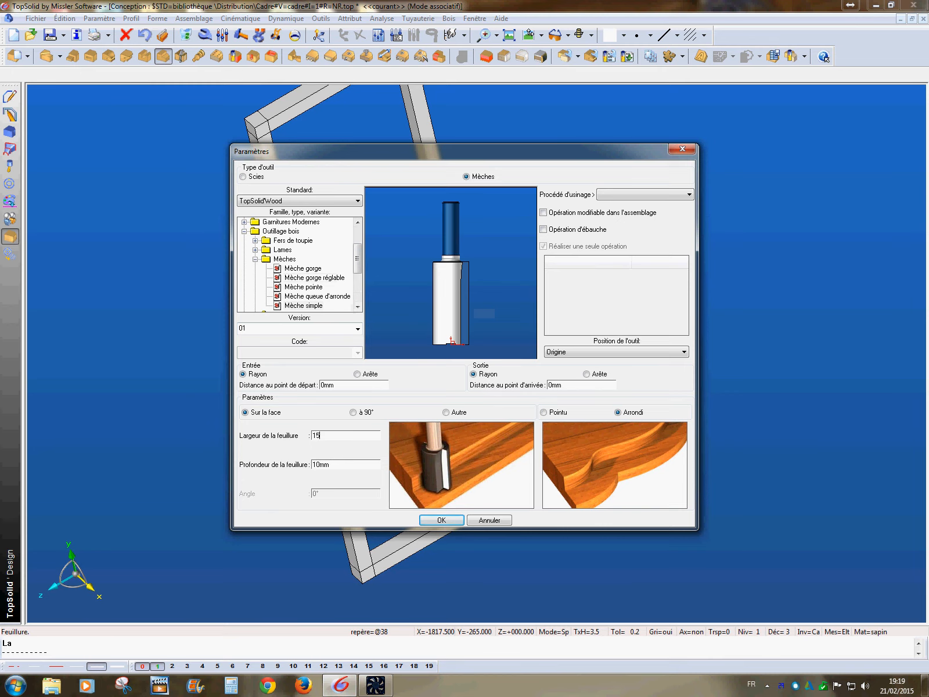
key("Return")
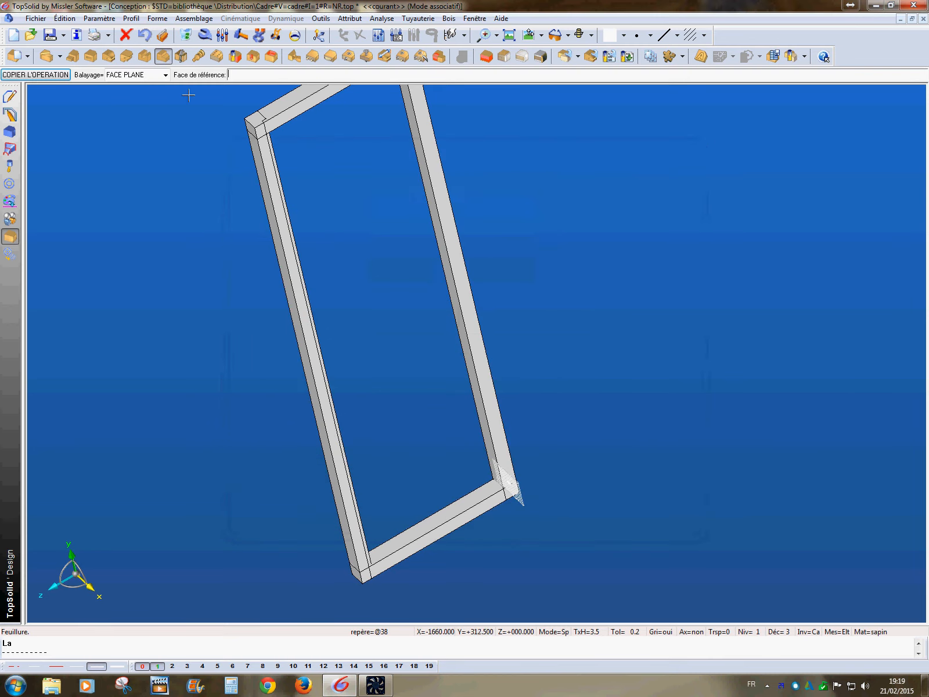
left_click(145, 36)
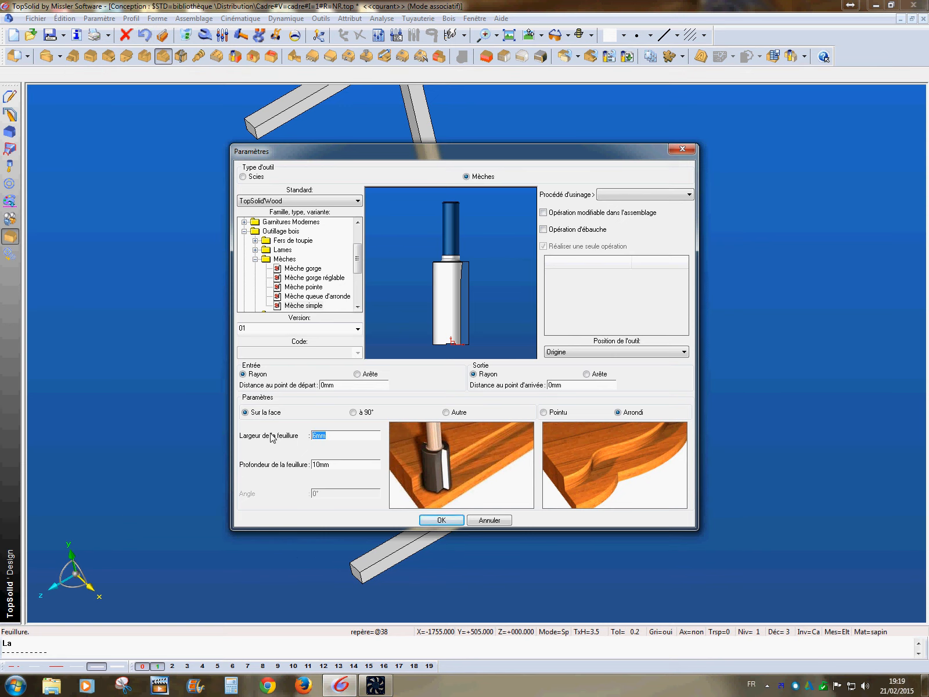
- Set the rebate on the upright farthest from the origin to 15 mm wide and 30 mm deep and create it
type("15")
key("Tab")
left_click_drag(348, 469, 280, 463)
type("30")
key("Return")
- Cut the same rebate along the inner edge of the upright nearest the origin
middle_click_drag(288, 497, 379, 447)
middle_click_drag(506, 388, 468, 401)
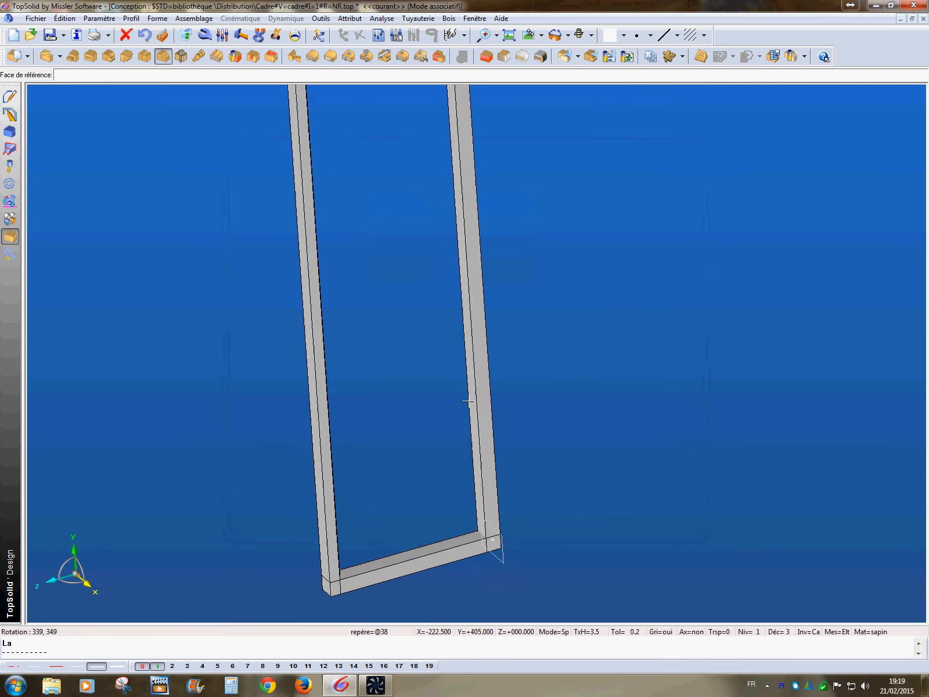
left_click(473, 363)
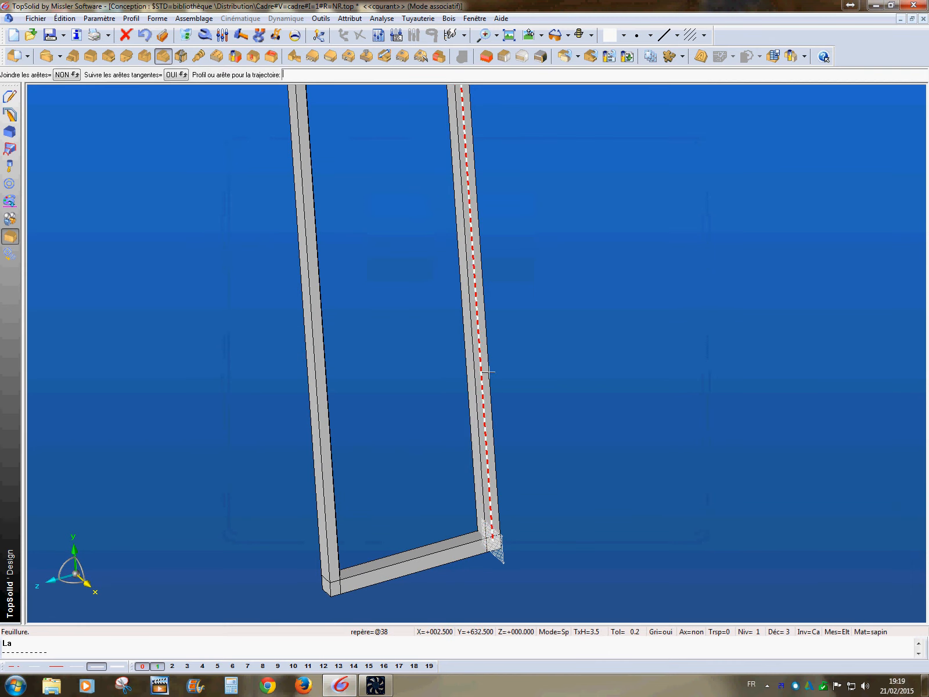
left_click(563, 350)
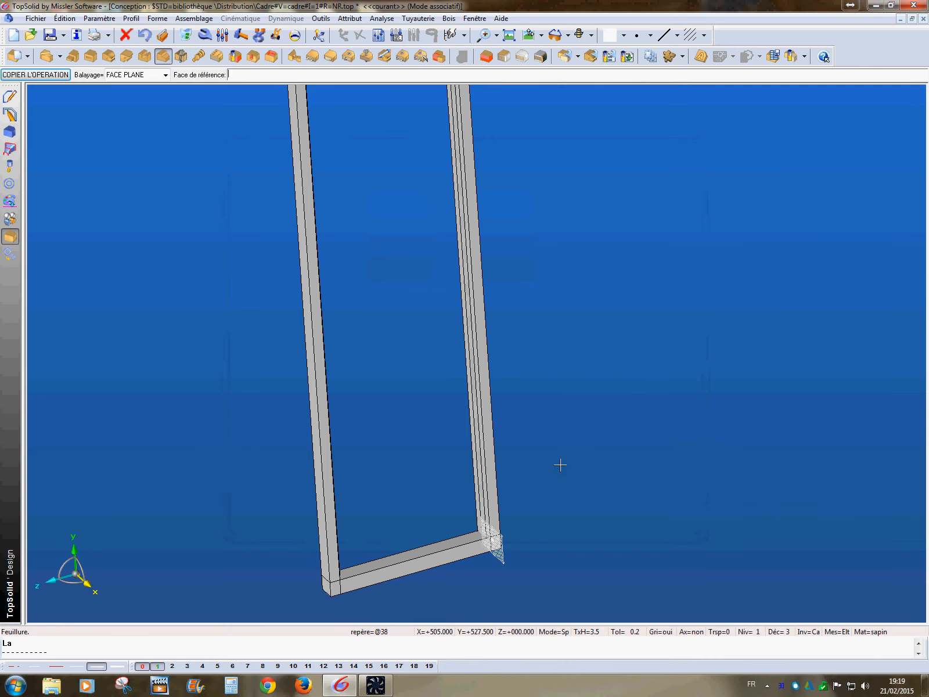
- Cut the same rebate along the inner edge of the lower rail
middle_click_drag(560, 464, 580, 454)
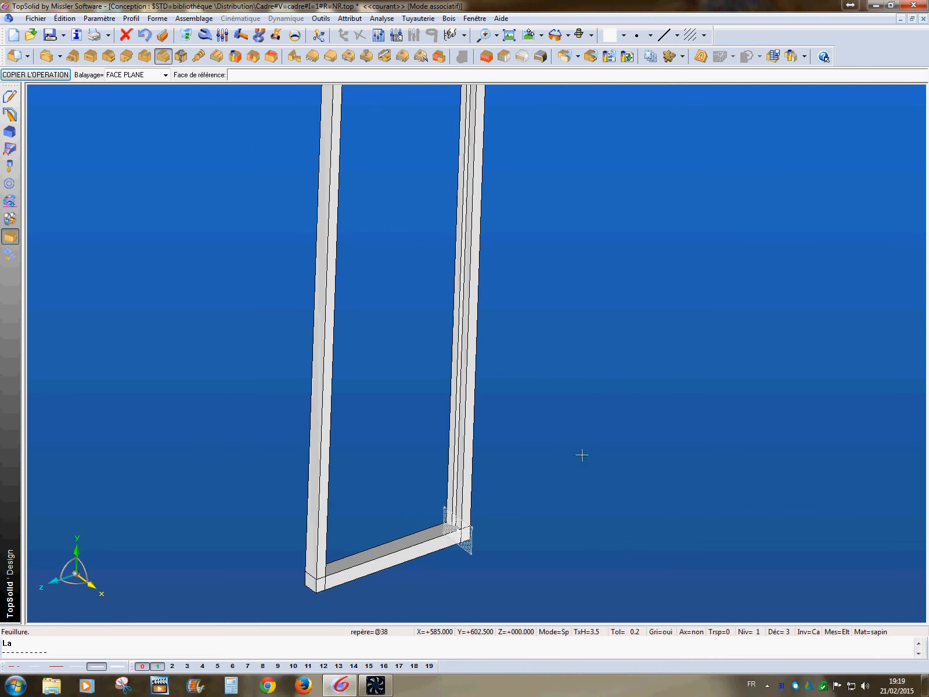
left_click(442, 559)
left_click(539, 401)
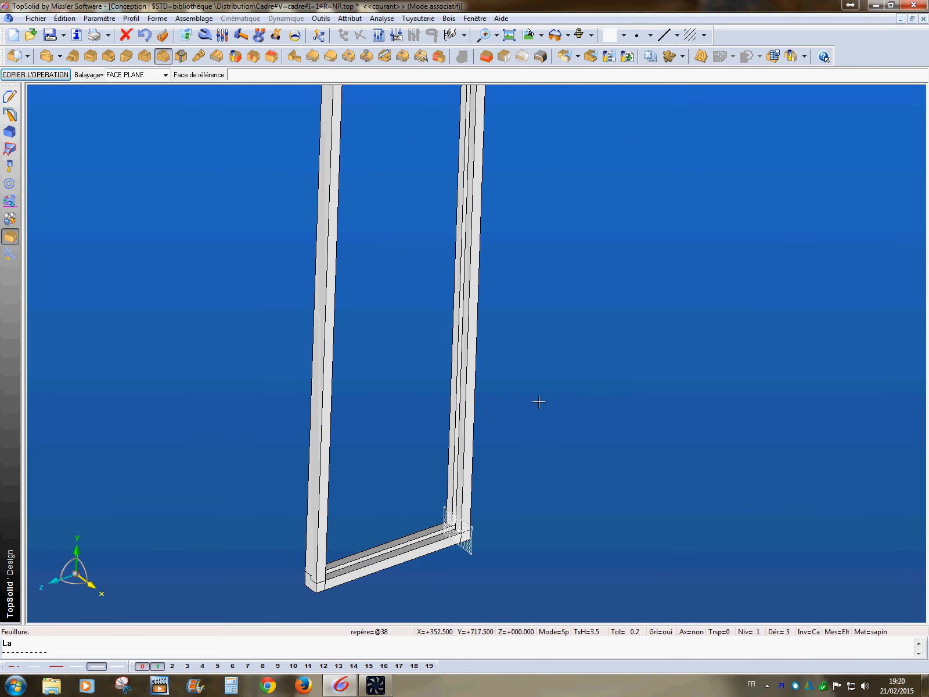
- Cut the same rebate along the inner edge of the upper rail
middle_click_drag(538, 401, 515, 600)
left_click(397, 217)
middle_click(579, 262)
middle_click_drag(547, 317, 547, 378)
middle_click_drag(484, 357, 496, 468)
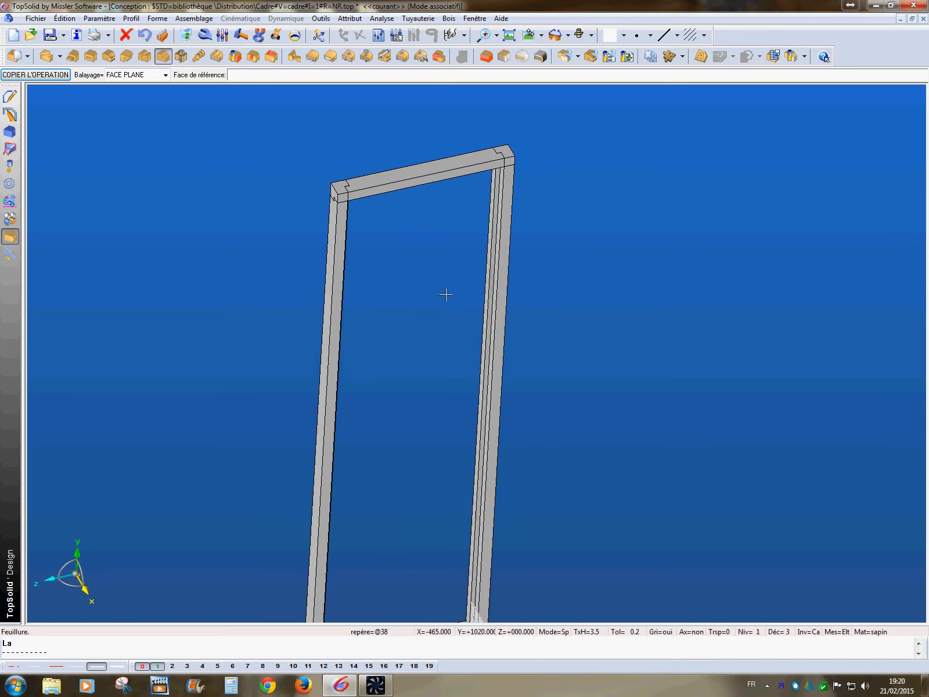
- Examine how the rebated uprights and upper rail meet at the frame's top corners
scroll(416, 239, "down", 2)
scroll(416, 240, "up", 3)
middle_click_drag(414, 238, 487, 284)
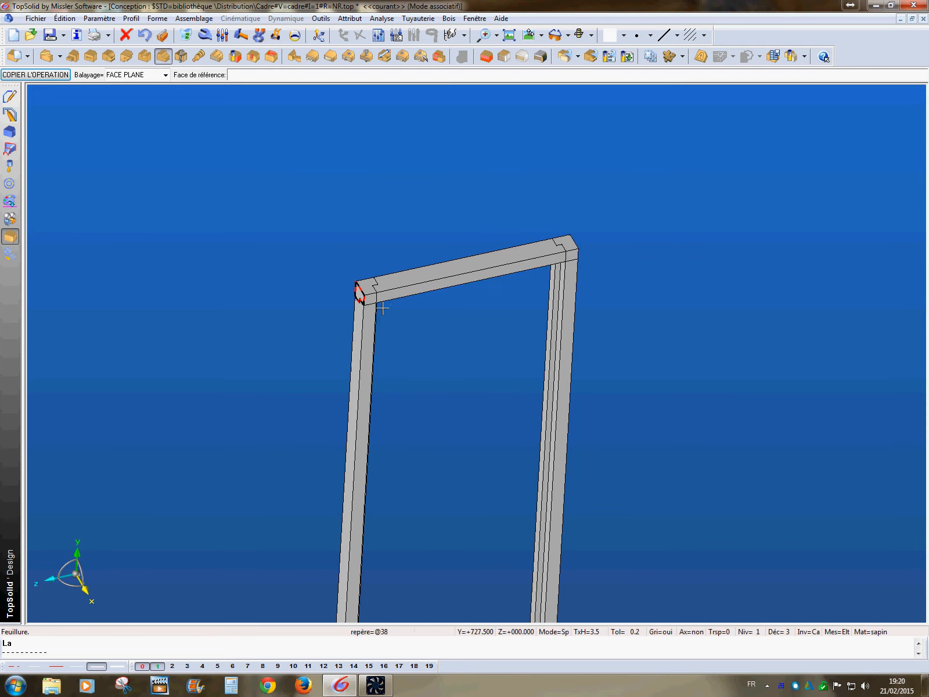
middle_click_drag(439, 411, 389, 394)
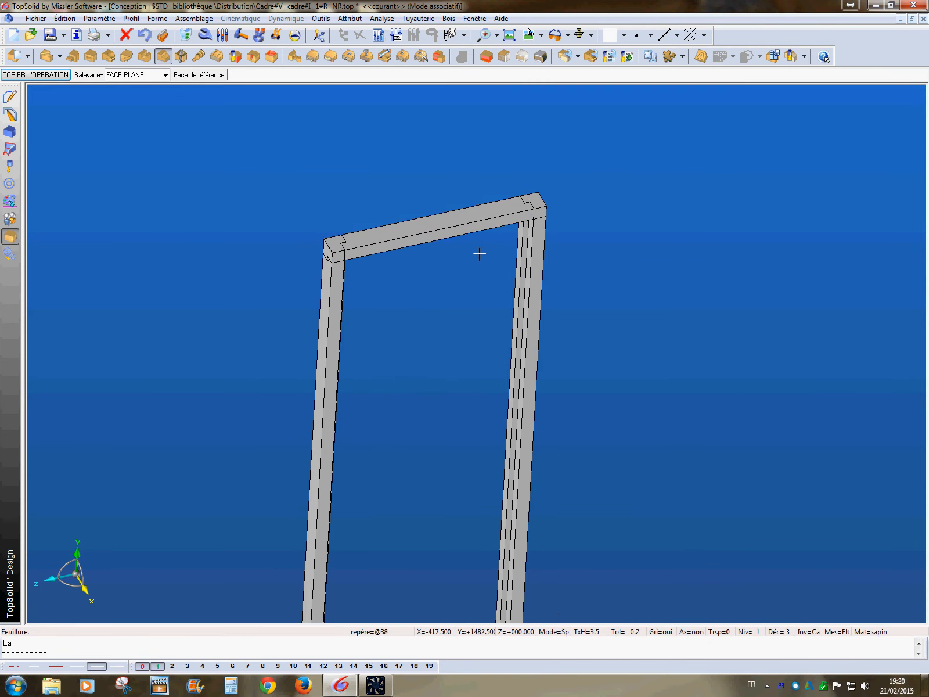
scroll(413, 296, "down", 1)
mouse_move(422, 324)
middle_mouse_down()
mouse_move(411, 319)
mouse_move(409, 334)
middle_mouse_up()
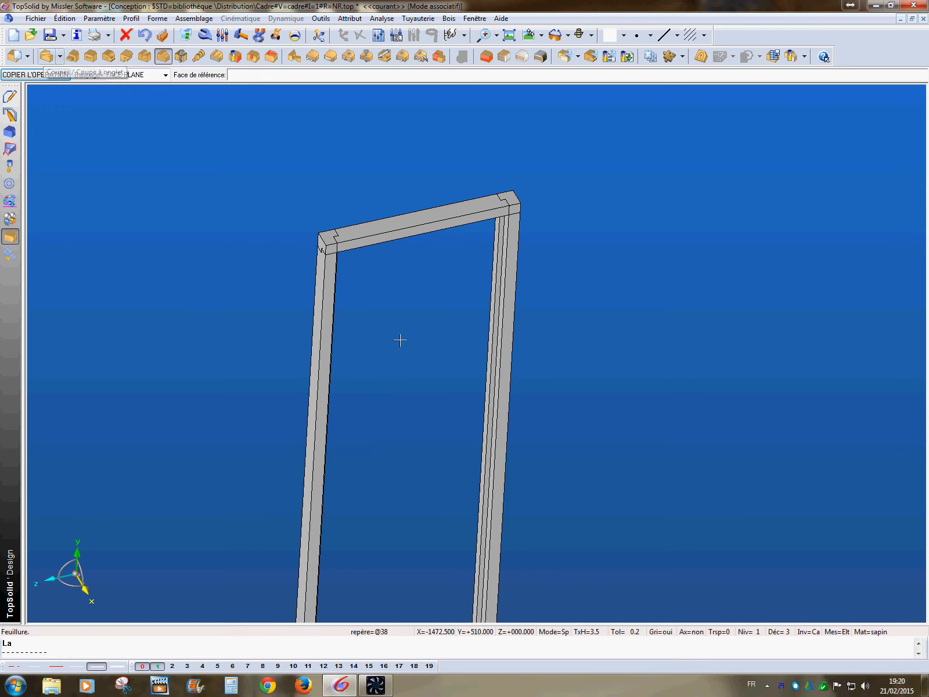
scroll(490, 301, "down", 2)
mouse_move(491, 302)
middle_mouse_down()
mouse_move(549, 321)
mouse_move(475, 317)
mouse_move(496, 323)
mouse_move(516, 298)
mouse_move(493, 365)
mouse_move(458, 272)
mouse_move(486, 305)
middle_mouse_up()
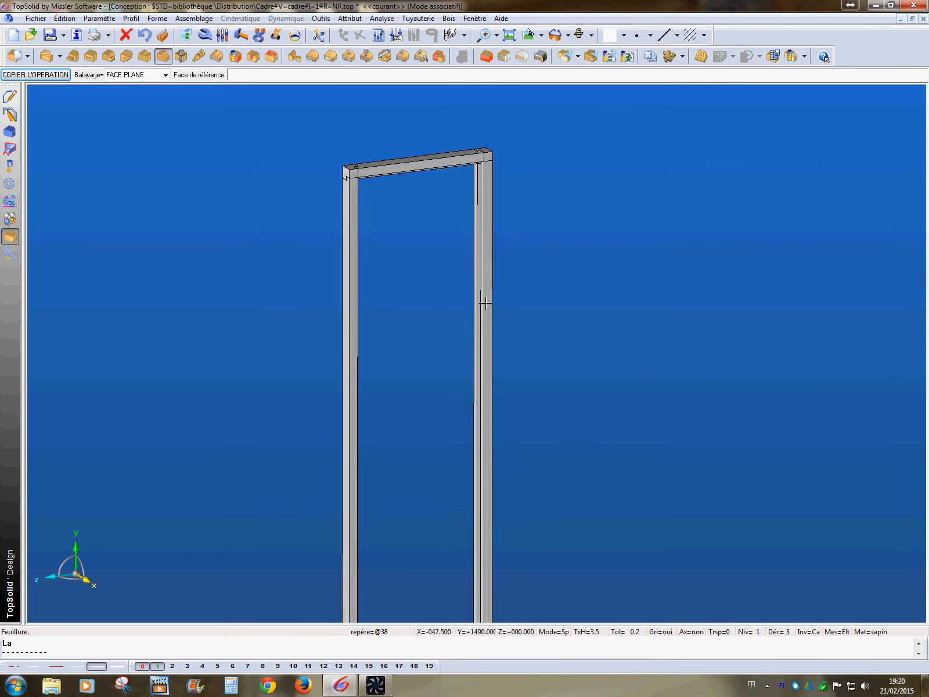
middle_click(486, 304)
- Subtract both uprights from the upper rail in one operation, keeping the tool shapes displayed
left_click(7, 135)
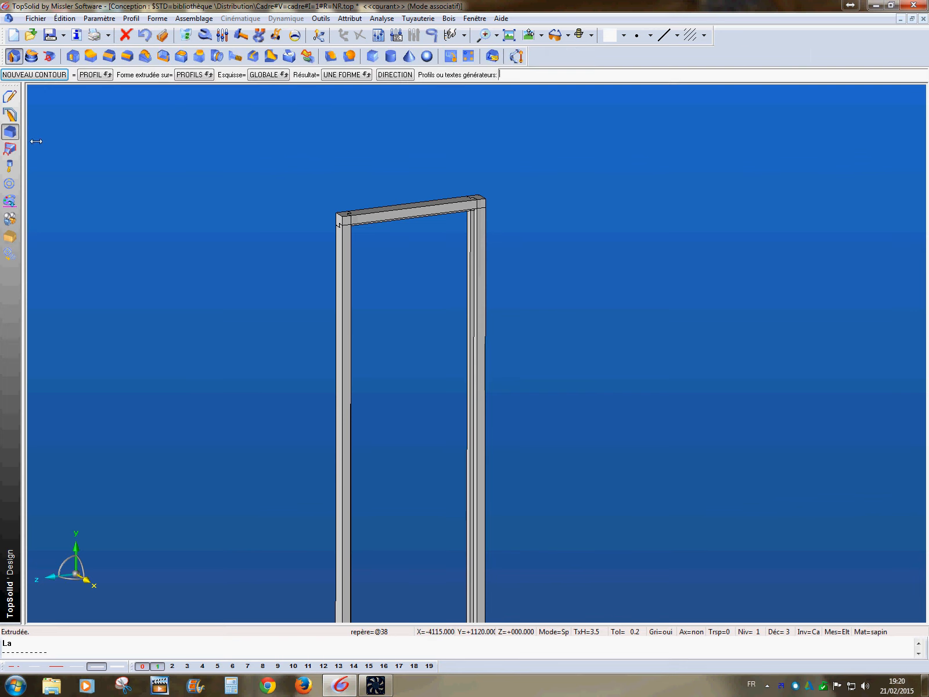
left_click(332, 56)
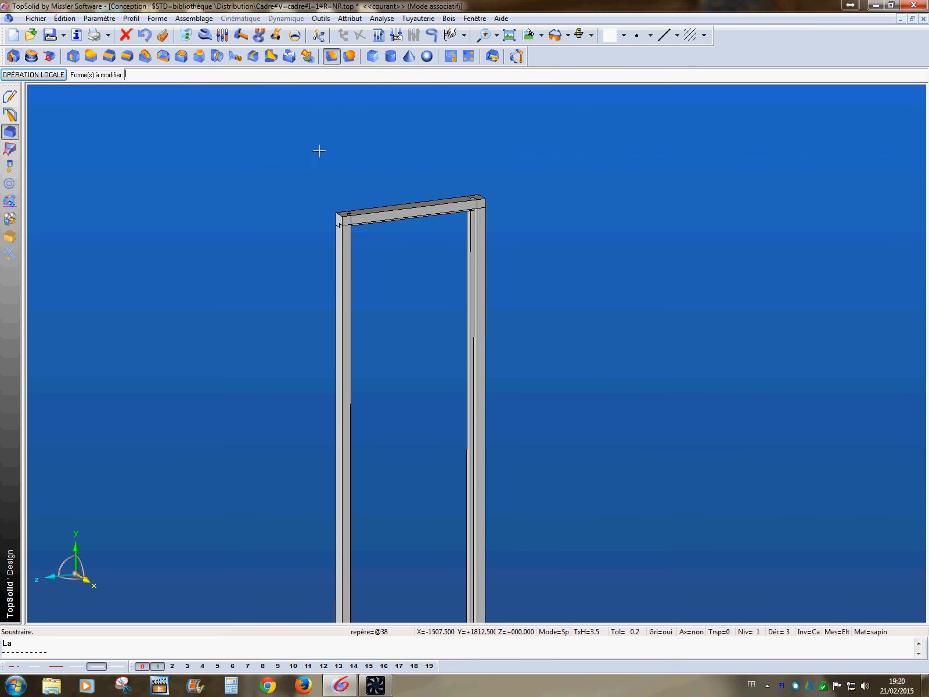
left_click(406, 221)
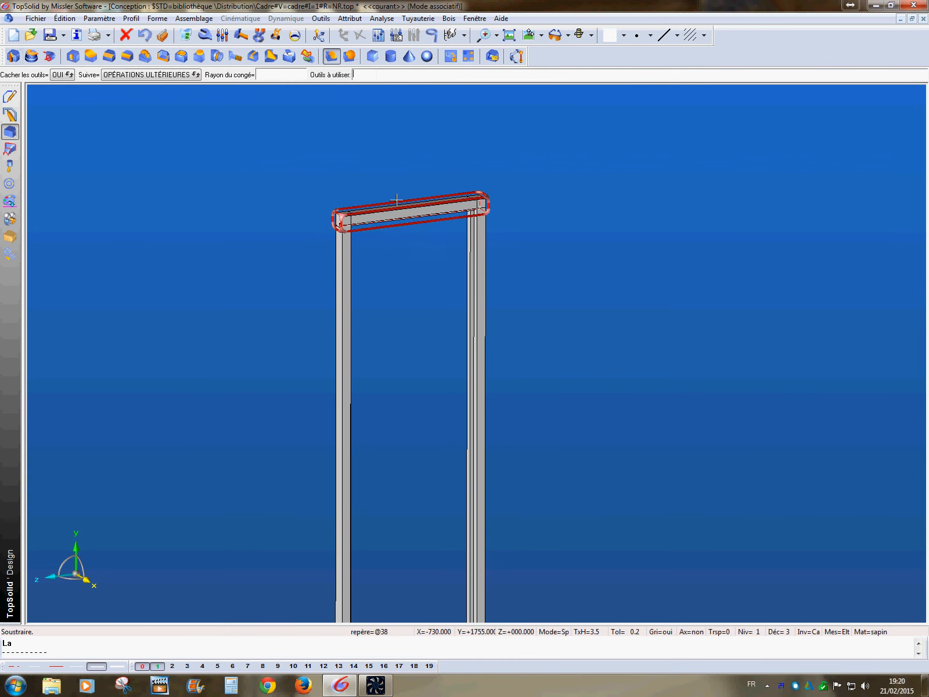
left_click(58, 75)
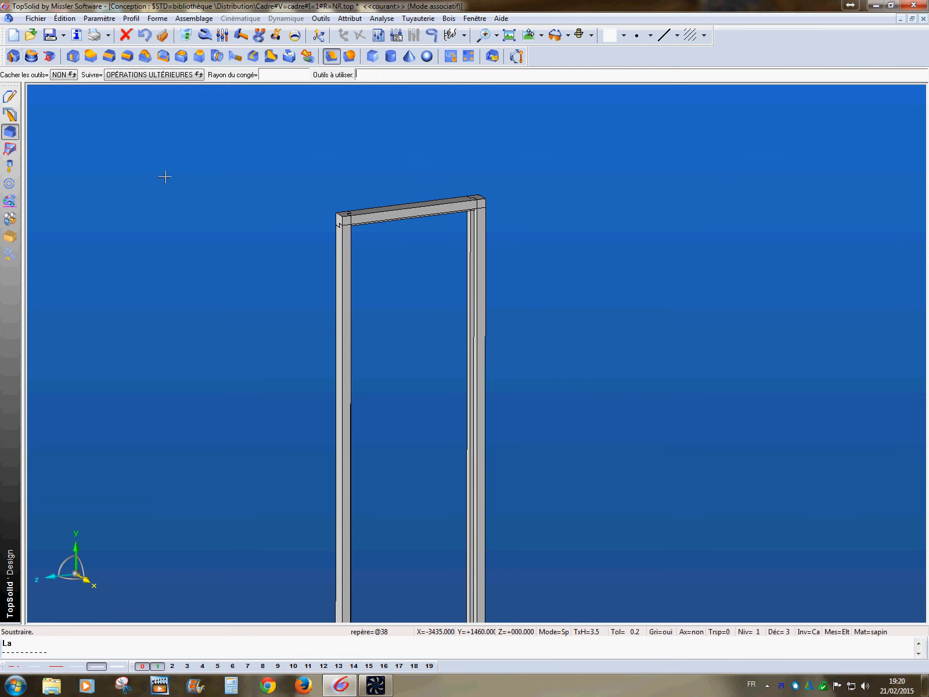
left_click(432, 36)
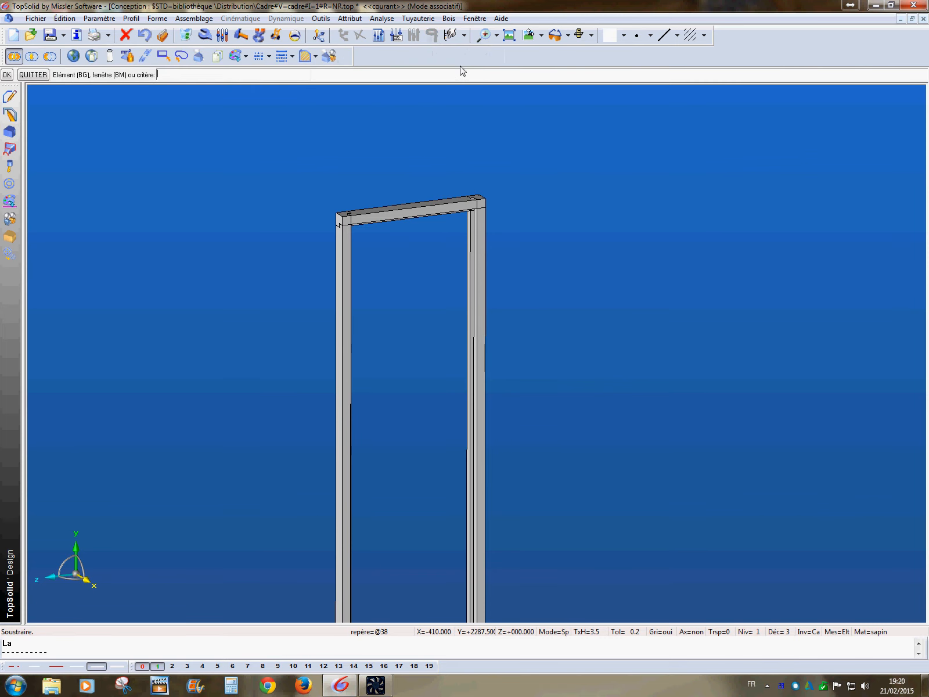
left_click(479, 305)
left_click(354, 326)
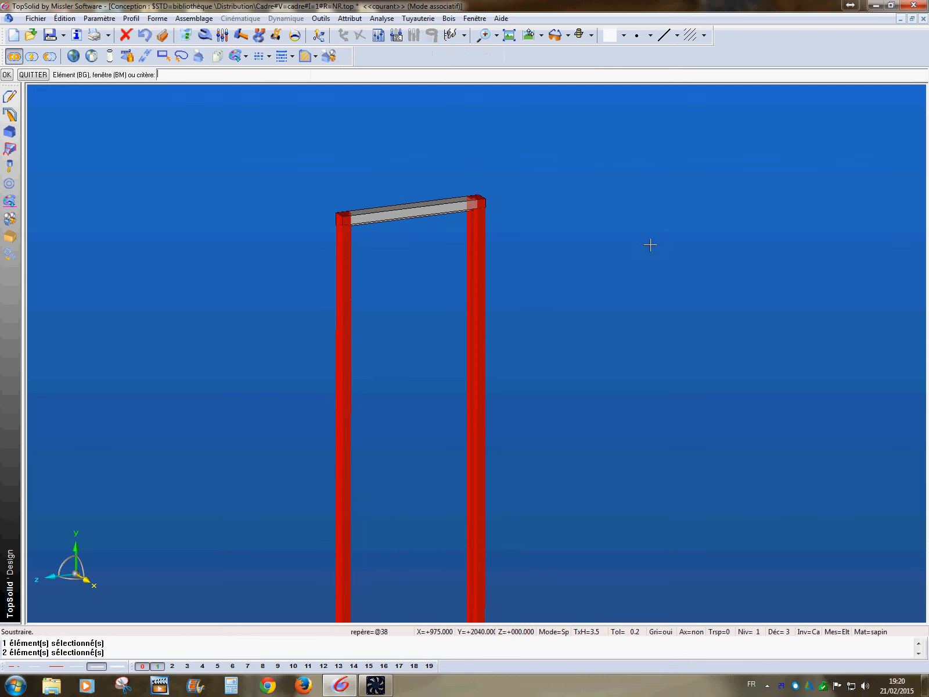
right_click(611, 228)
- Subtract both uprights from the lower rail in one operation, keeping the tool shapes displayed
middle_click_drag(597, 291, 594, 241)
middle_click_drag(592, 242, 564, 317)
middle_click_drag(564, 317, 559, 168)
scroll(505, 347, "down", 2)
scroll(505, 350, "up", 3)
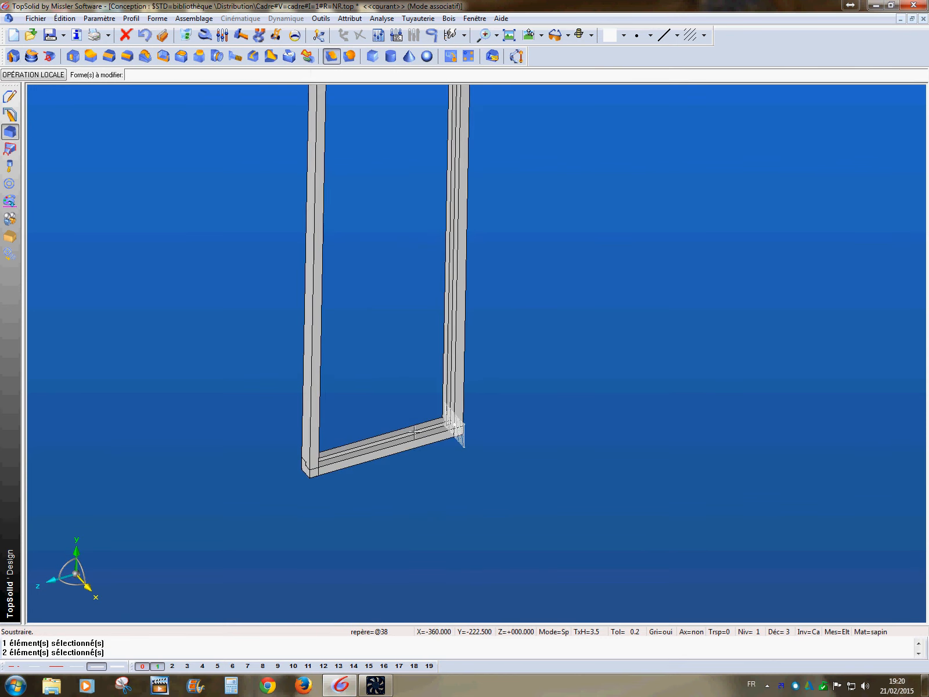
left_click(410, 458)
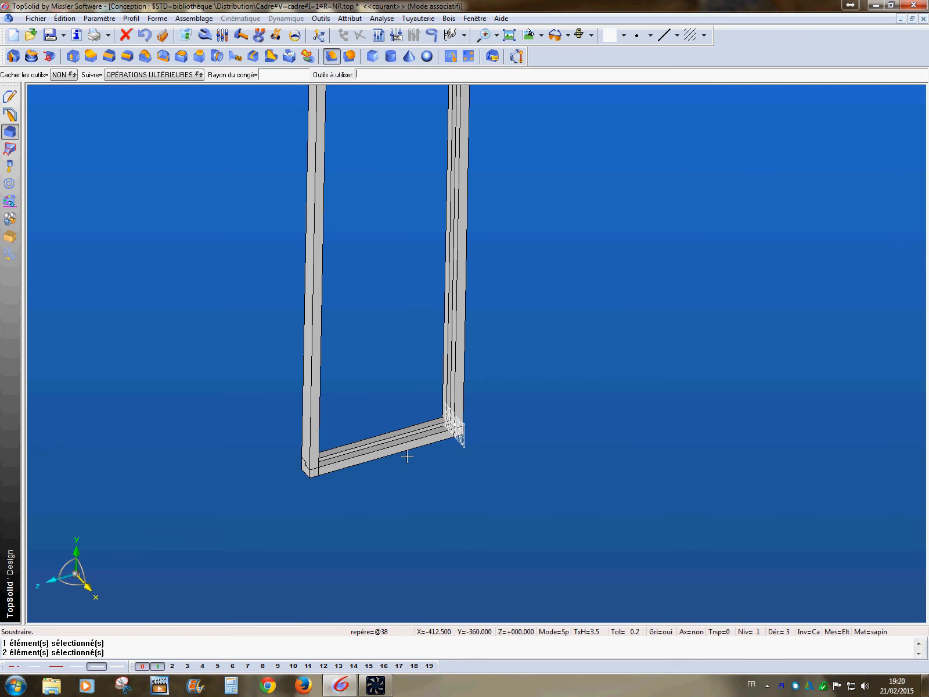
left_click(432, 35)
left_click(458, 264)
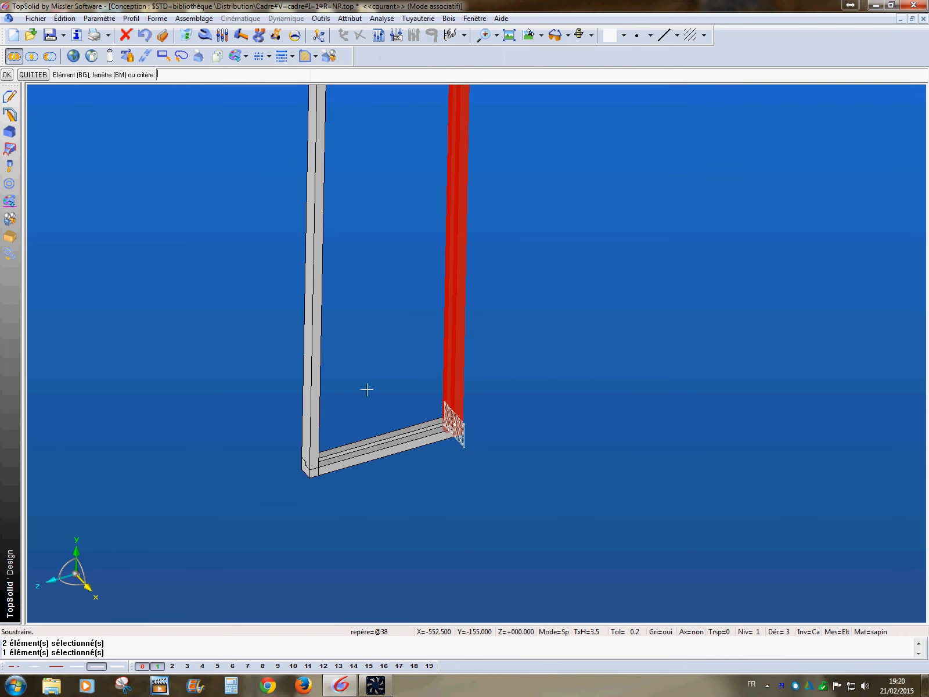
left_click(316, 383)
right_click(660, 327)
- Put both uprights on level 2, leaving that level inactive
middle_click_drag(620, 351, 471, 427)
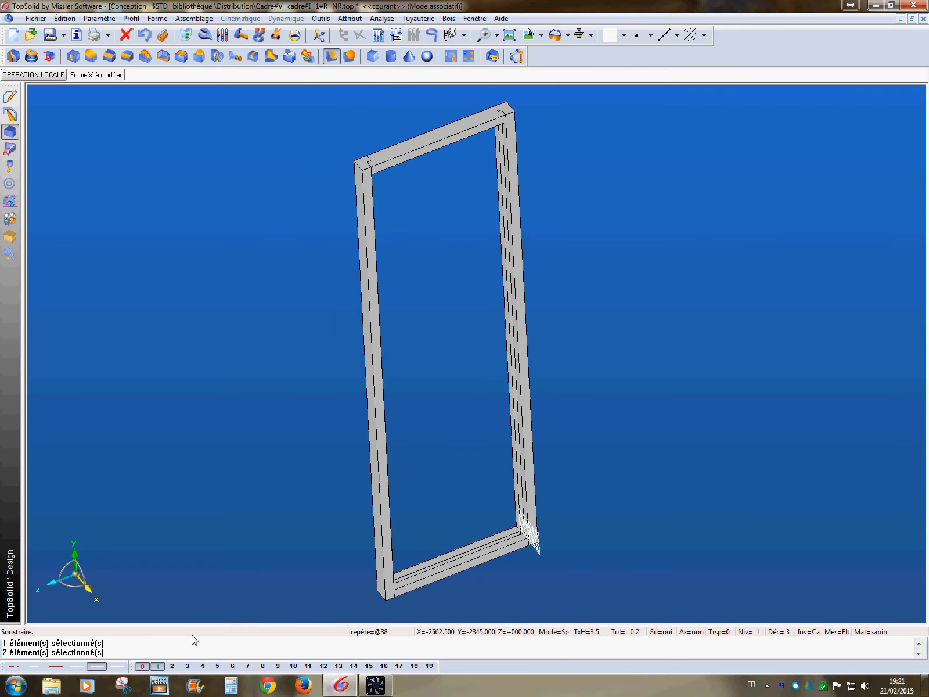
right_click(172, 667)
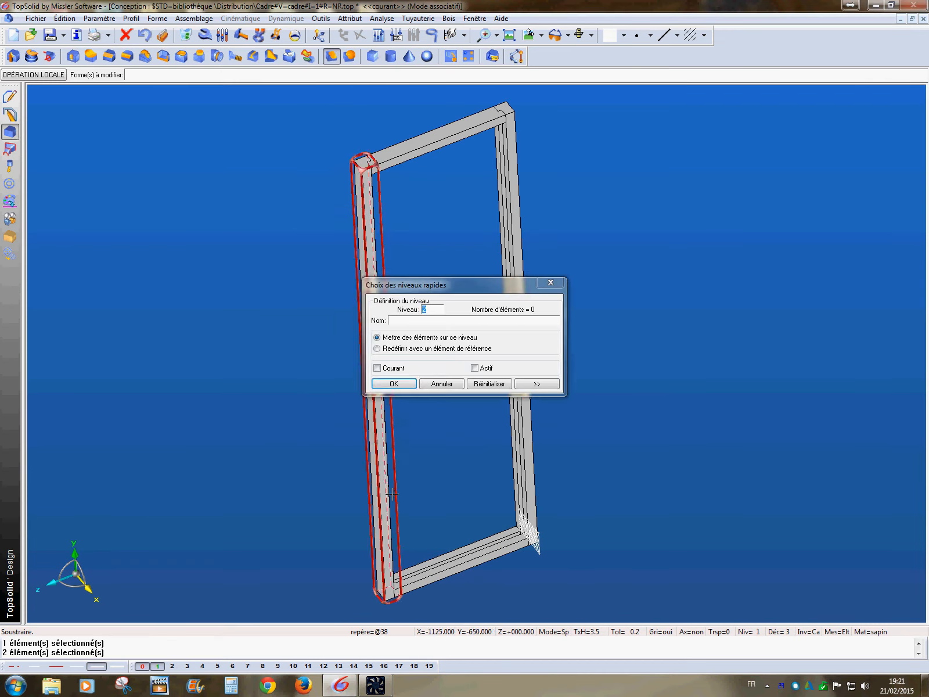
left_click(384, 497)
left_click(517, 468)
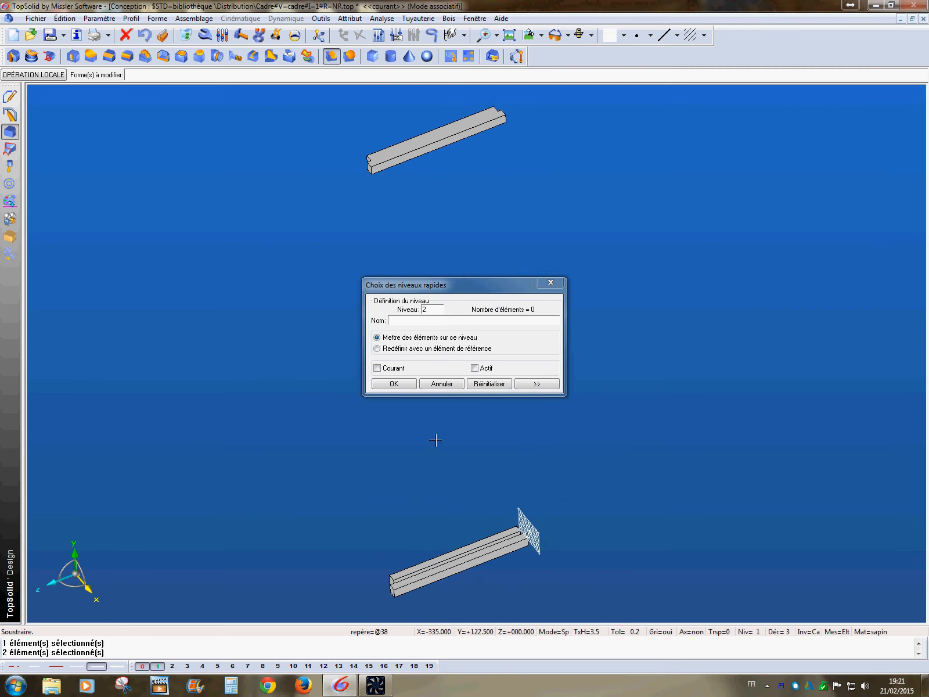
left_click(403, 384)
- Set the current coordinate system on the smaller face at the notched end of the rail
middle_click_drag(305, 347, 305, 314)
middle_click_drag(354, 332, 458, 337)
scroll(500, 200, "up", 3)
middle_click_drag(499, 214, 546, 321)
left_click(10, 240)
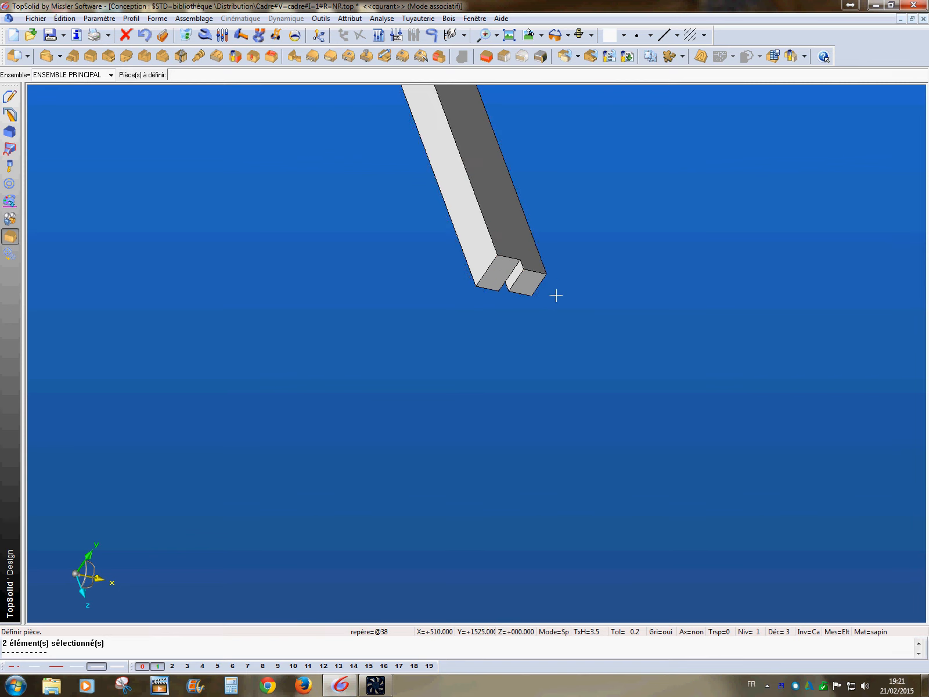
middle_click_drag(506, 279, 528, 364)
left_click(486, 57)
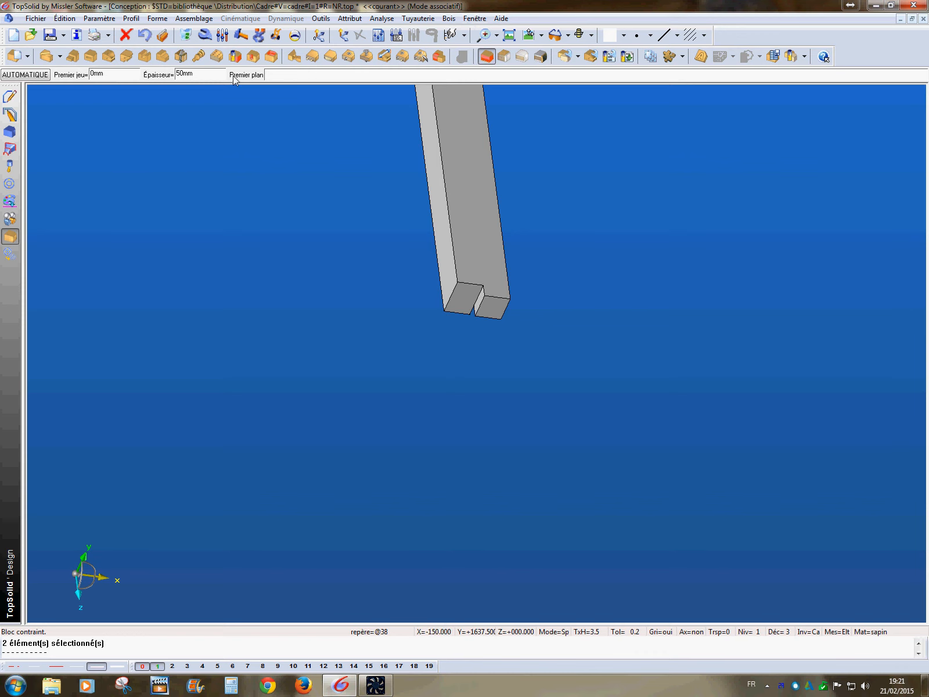
left_click(319, 35)
left_click(501, 314)
middle_click_drag(452, 387, 438, 356)
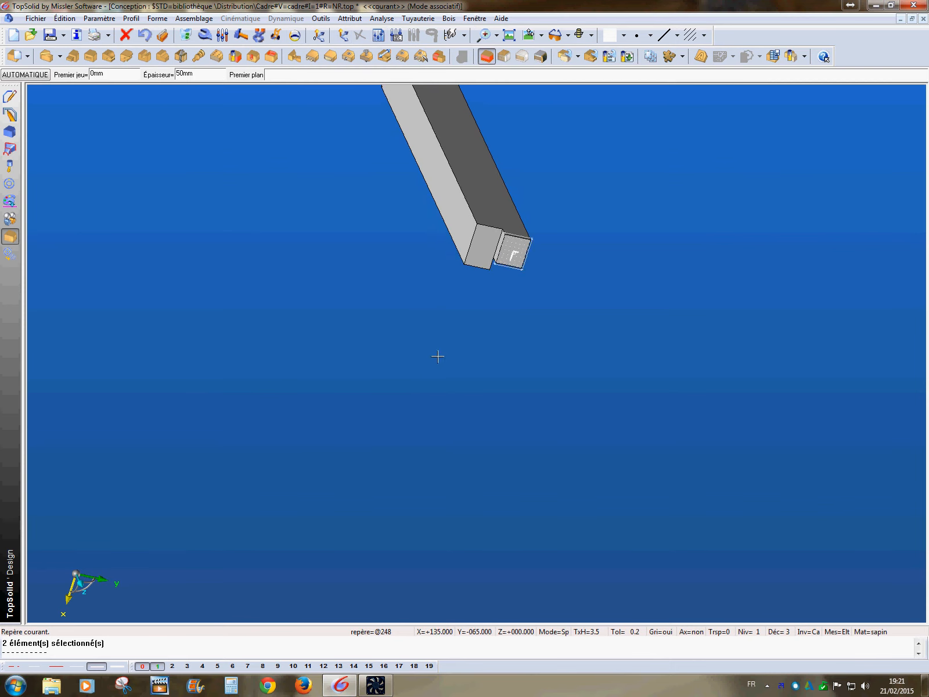
scroll(476, 307, "up", 1)
scroll(467, 322, "up", 2)
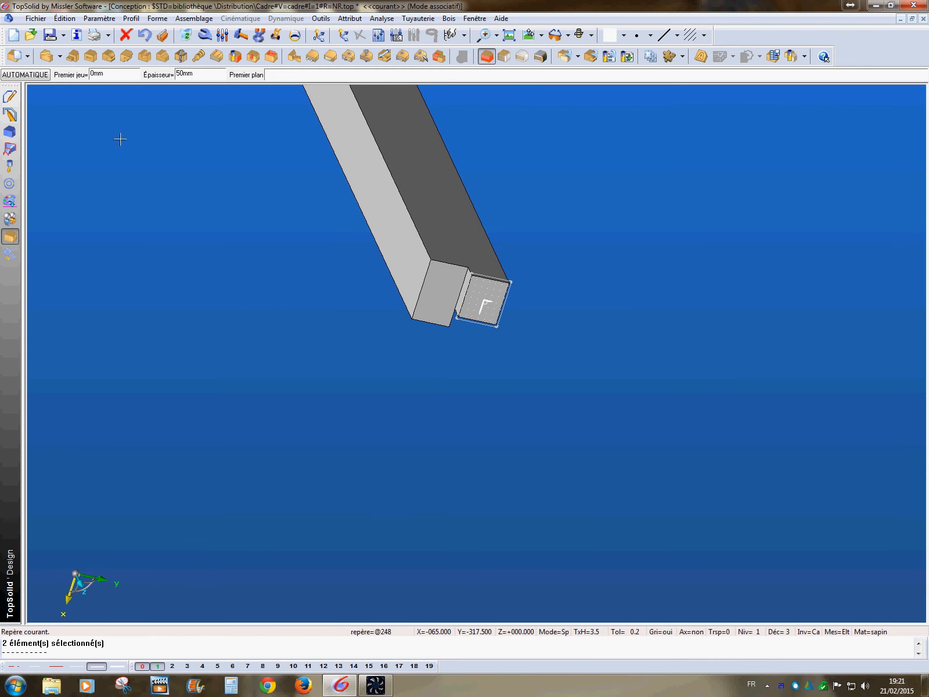
- Sketch a rectangular contour about 15 mm high on the smaller end face of the rail
left_click(9, 115)
left_click(42, 58)
scroll(396, 298, "down", 5)
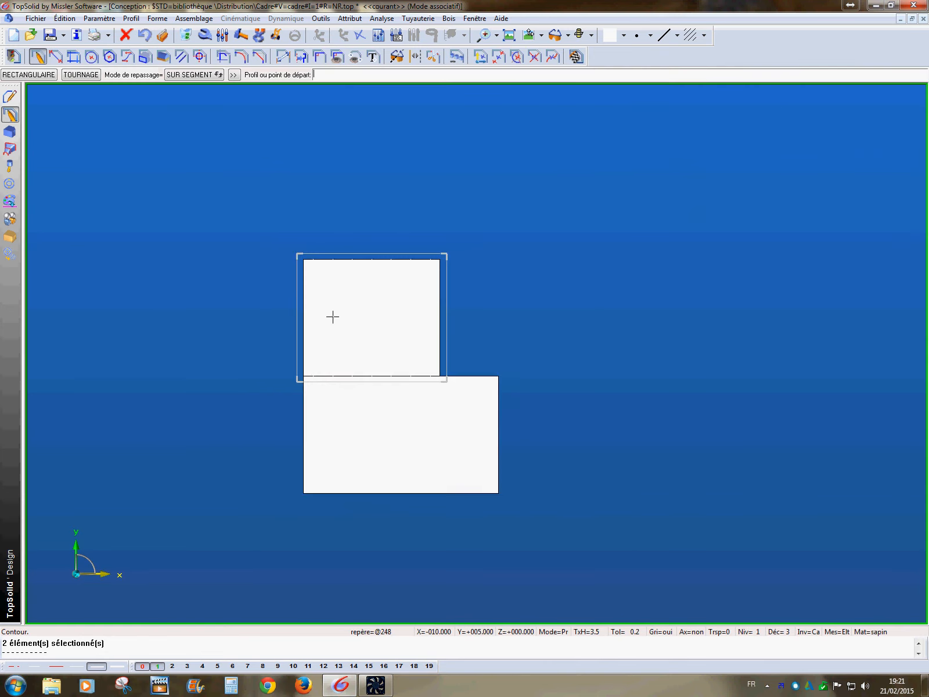
middle_click_drag(332, 316, 425, 322)
scroll(523, 242, "up", 7)
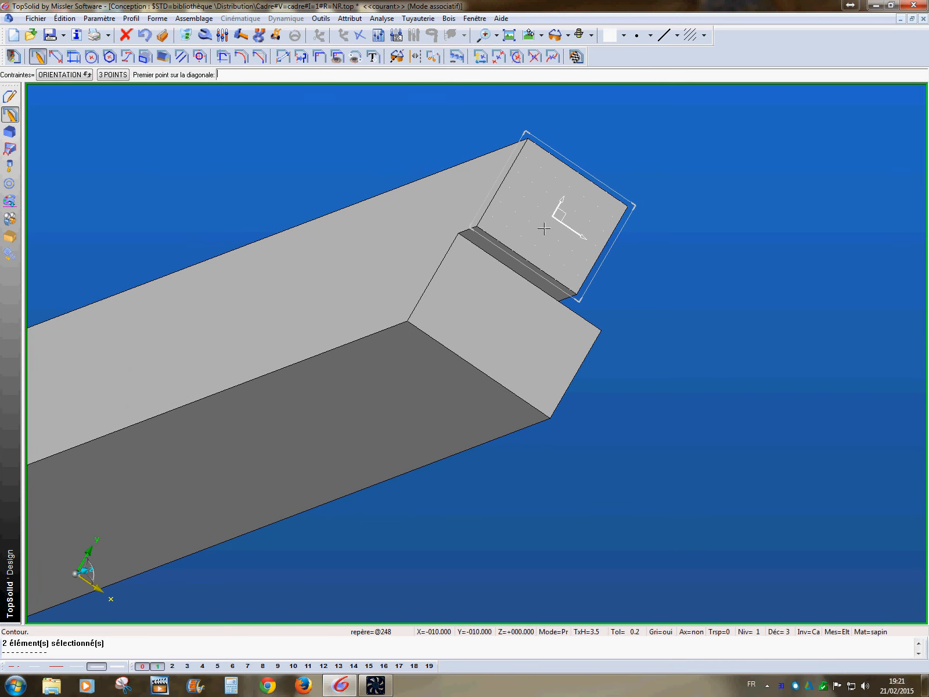
left_click(499, 222)
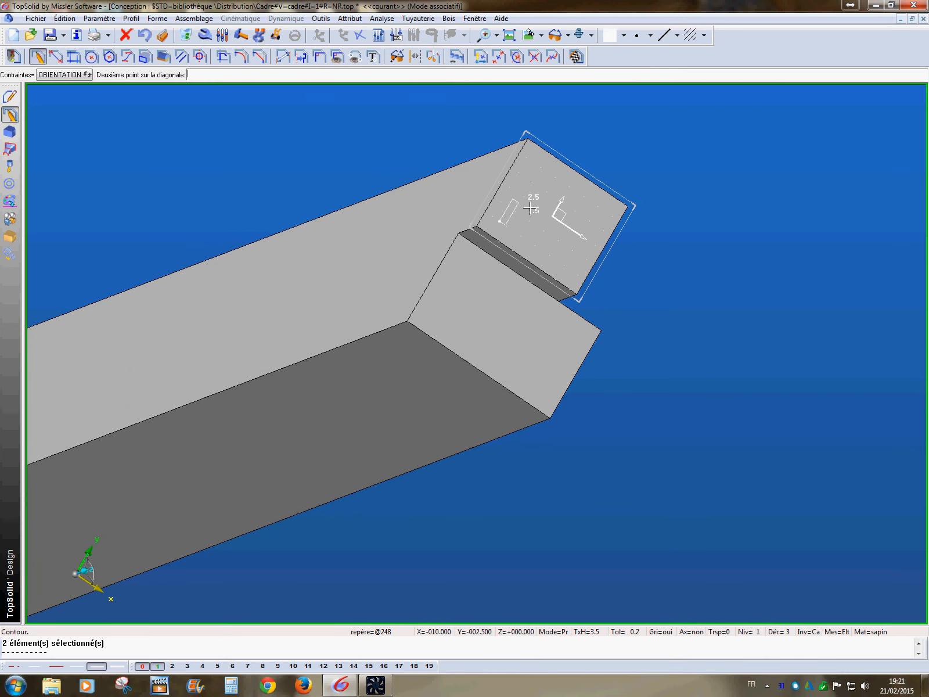
left_click(596, 226)
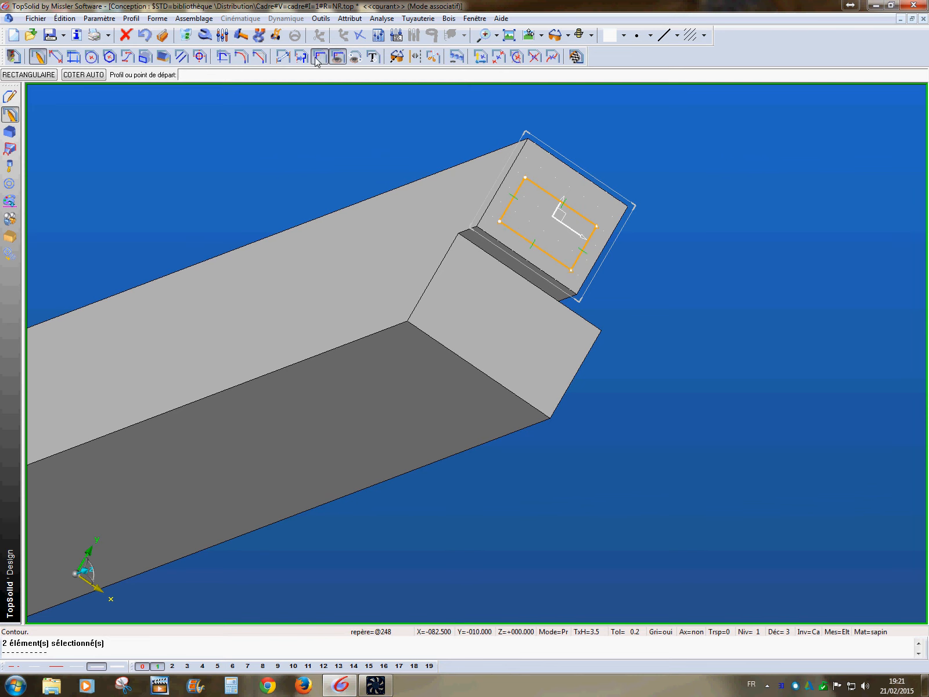
- Align the rectangle's lower edge and both side edges with the matching edges of the rail's end face
left_click(317, 58)
left_click(248, 77)
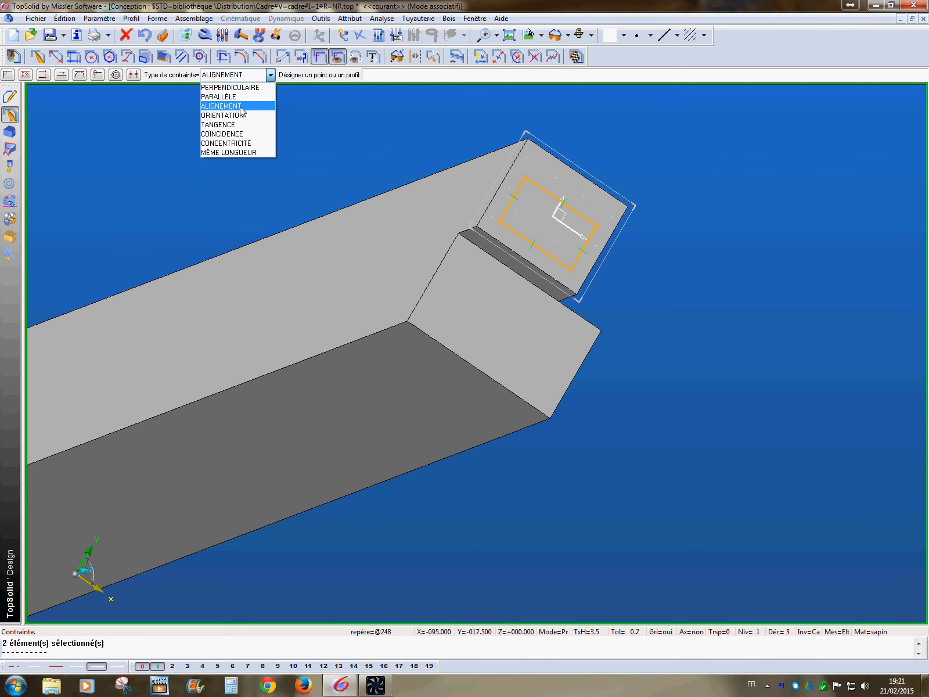
left_click(226, 108)
left_click(526, 243)
left_click(513, 251)
left_click(505, 229)
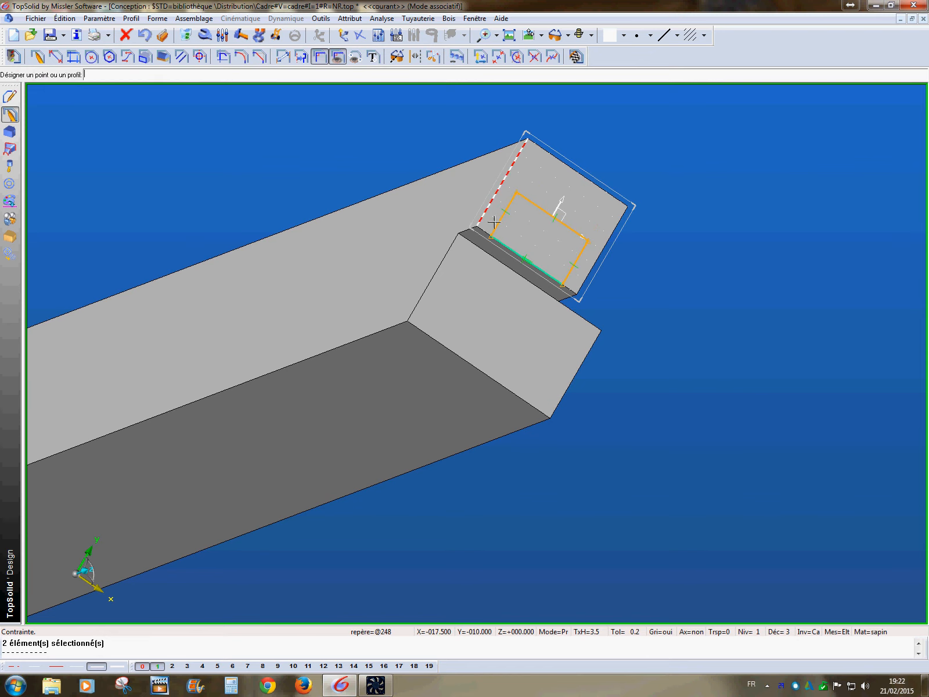
left_click(494, 222)
left_click(564, 268)
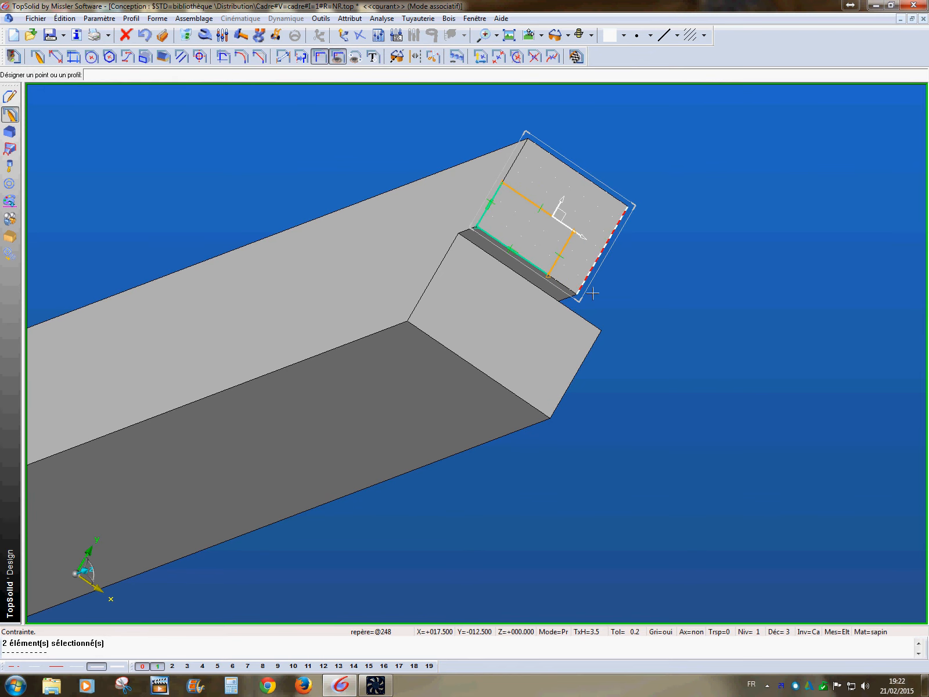
left_click(592, 294)
- Dimension the height of the rectangle on the rail's smaller end face and finish the sketch
left_click(283, 59)
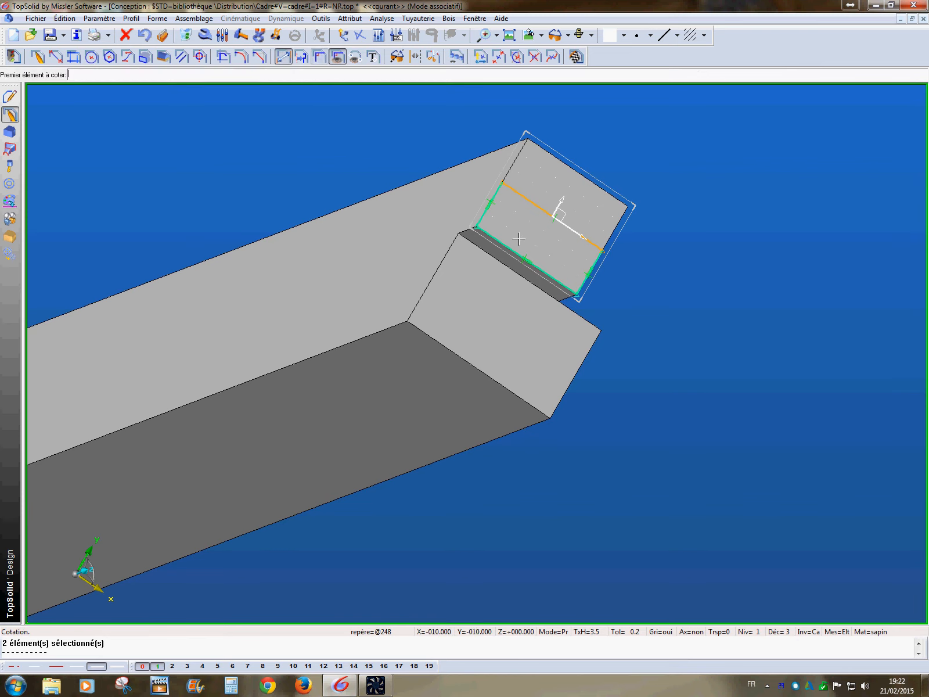
left_click(547, 214)
left_click(544, 213)
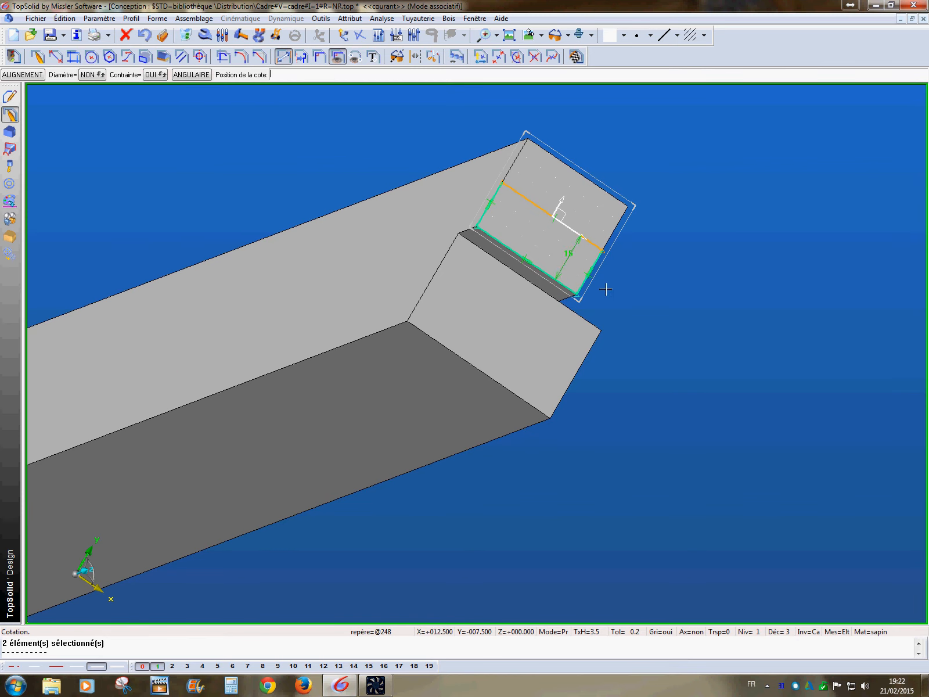
left_click(689, 343)
scroll(595, 315, "down", 3)
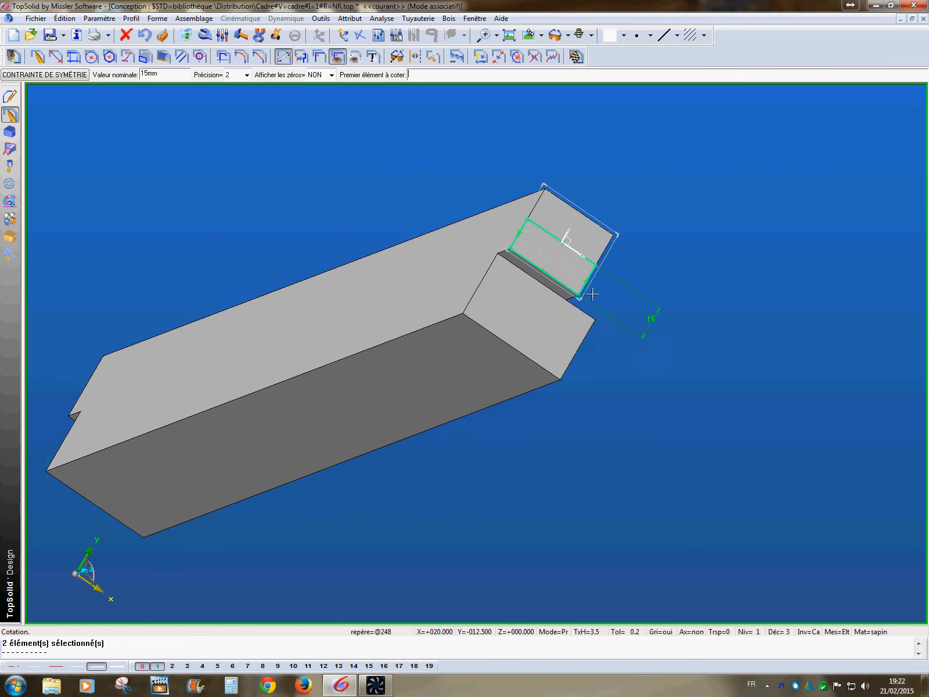
left_click(575, 57)
middle_click_drag(542, 271, 586, 344)
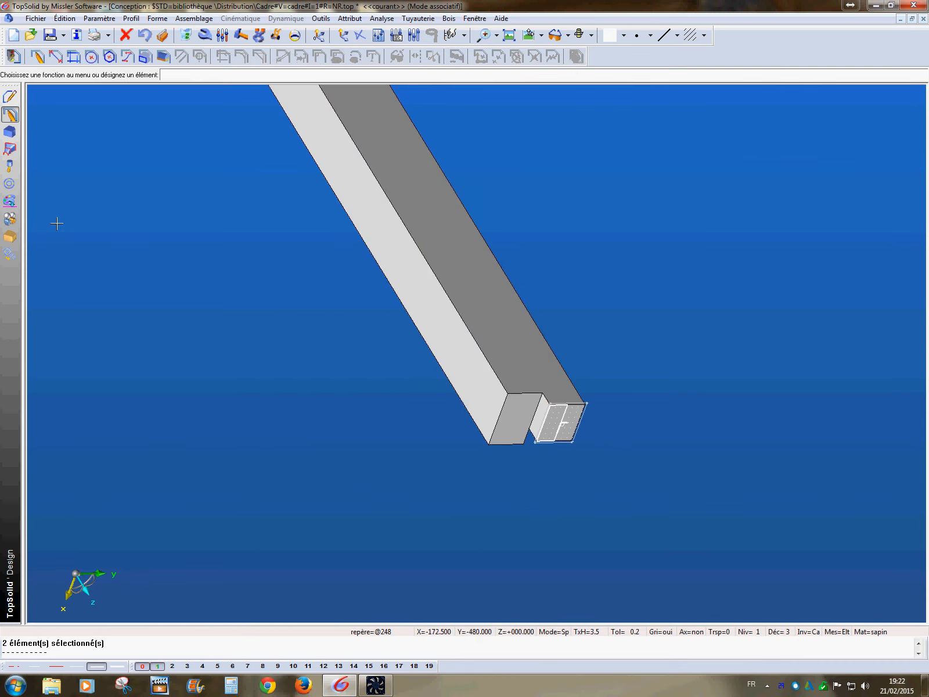
- Display level 2 and extrude the rectangle as a solid with one limitation, up to the outer face of the upright
left_click(9, 132)
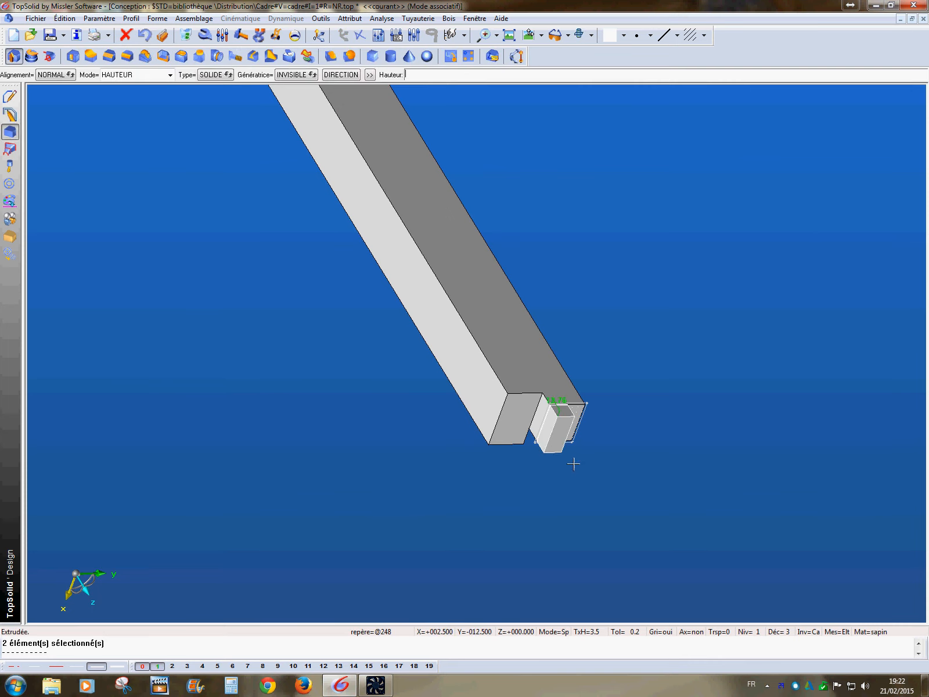
left_click(173, 666)
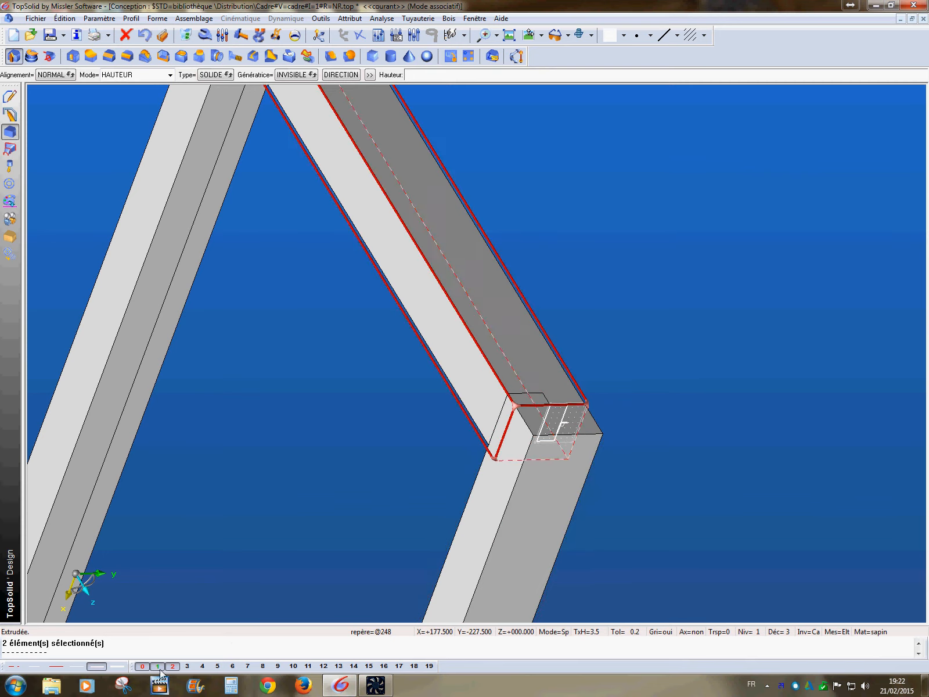
middle_click_drag(626, 579, 531, 512)
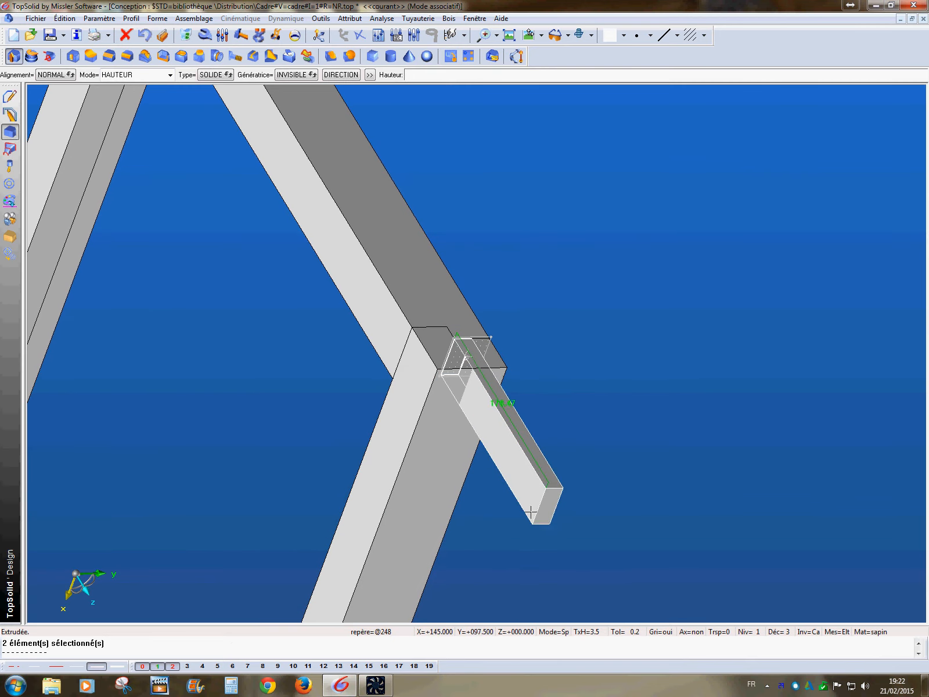
right_click(511, 497)
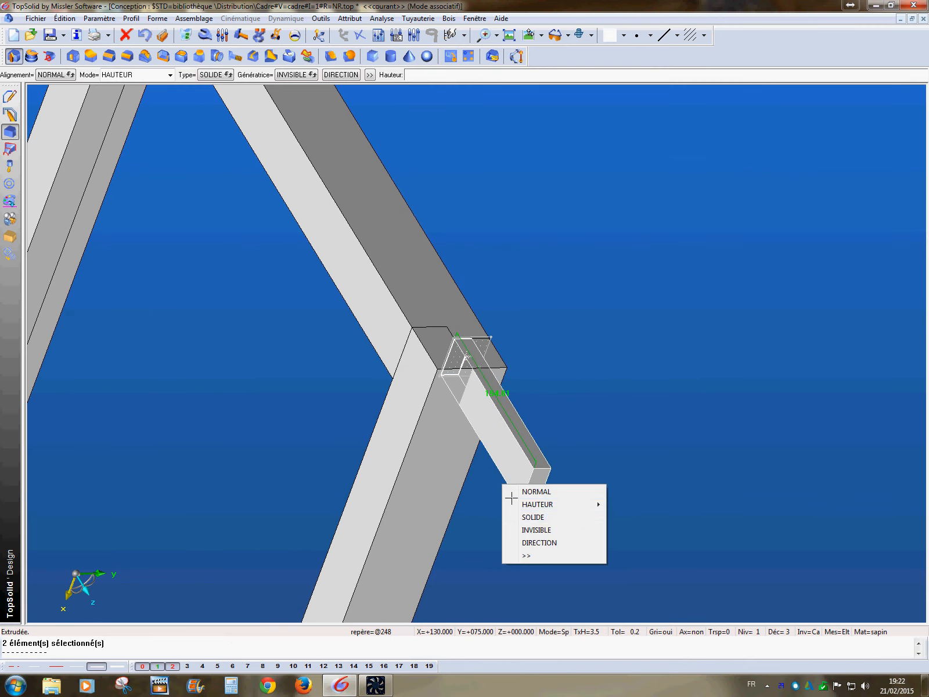
mouse_move(570, 510)
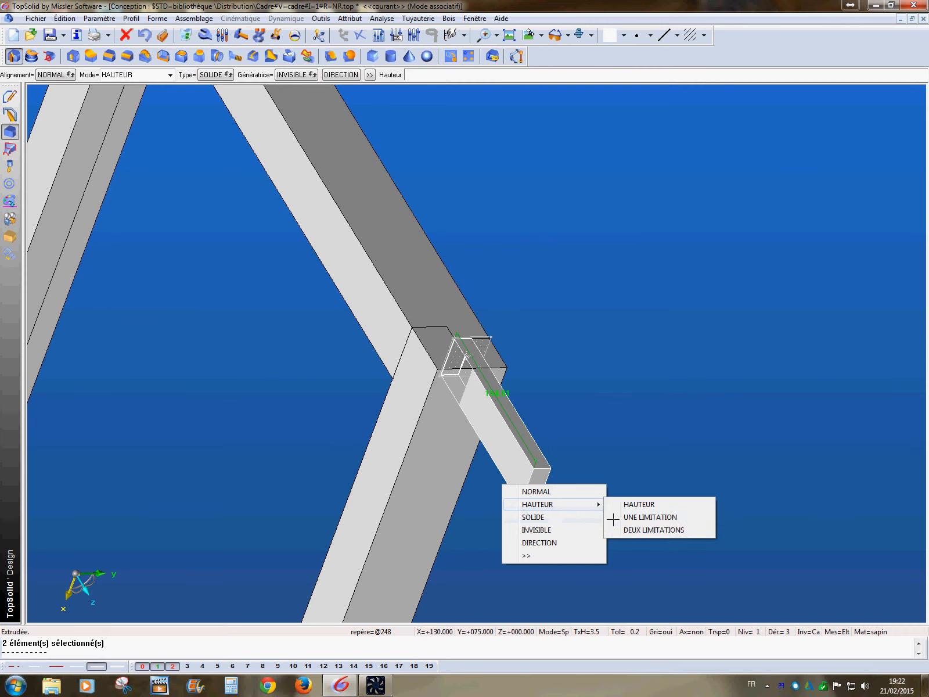
left_click(647, 516)
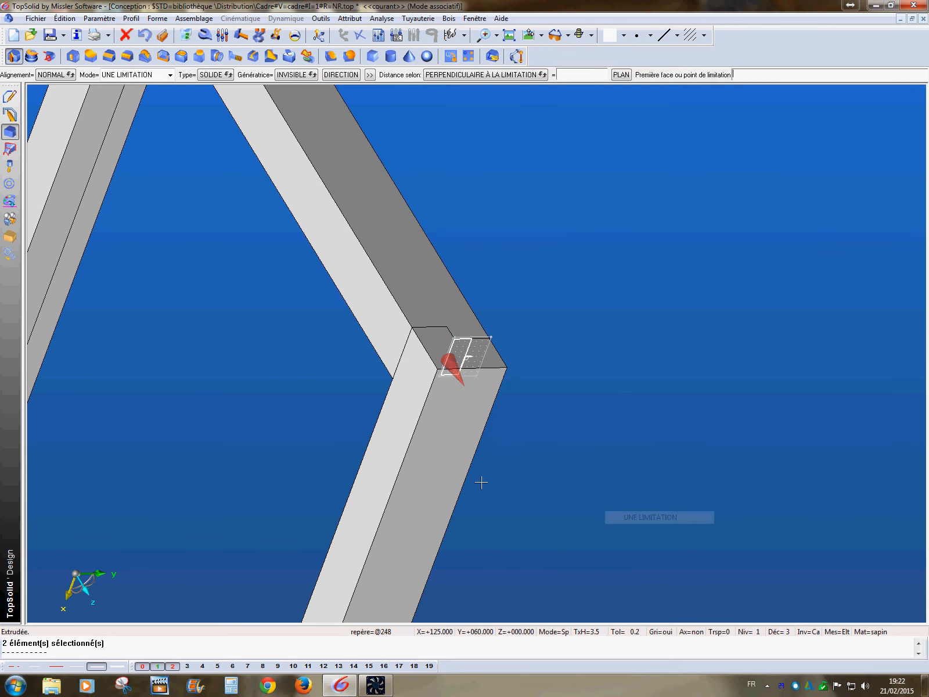
left_click(459, 462)
- Turn level 2 off again to hide the uprights
middle_click_drag(602, 428, 586, 415)
middle_click_drag(446, 394, 555, 293)
scroll(523, 406, "down", 2)
scroll(548, 376, "down", 3)
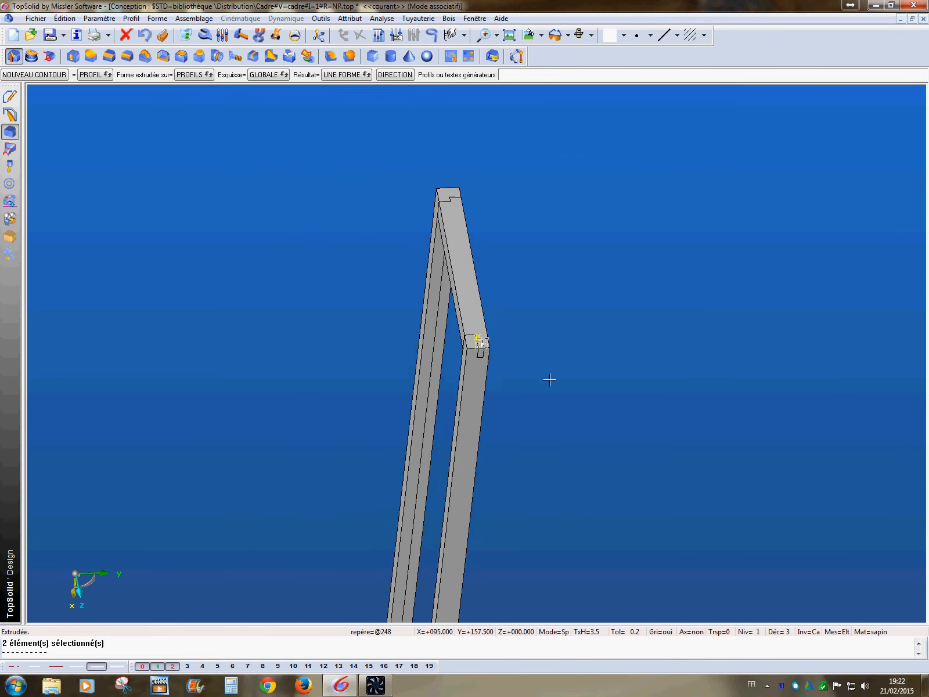
middle_click_drag(555, 401, 527, 394)
middle_click_drag(558, 385, 586, 392)
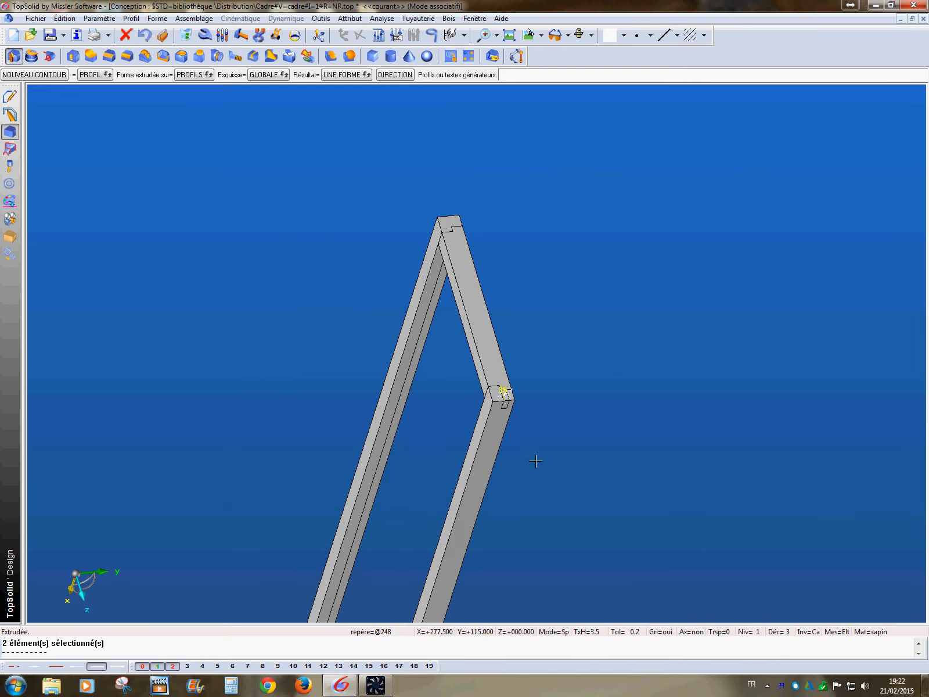
left_click(176, 665)
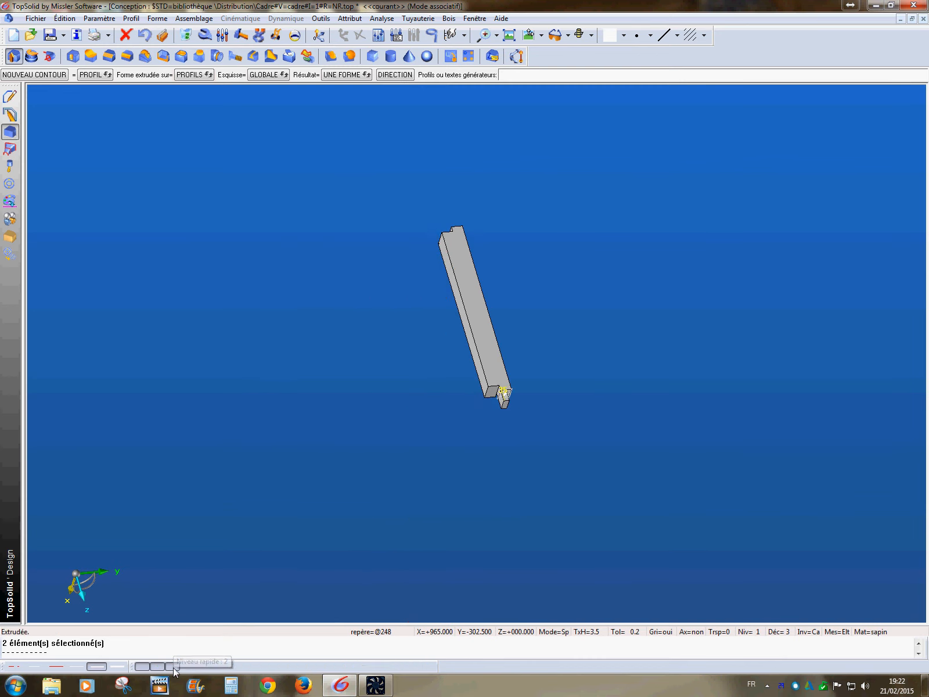
- Set the current coordinate system on the smaller face at the notched end of the other rail
middle_click_drag(553, 481, 530, 339)
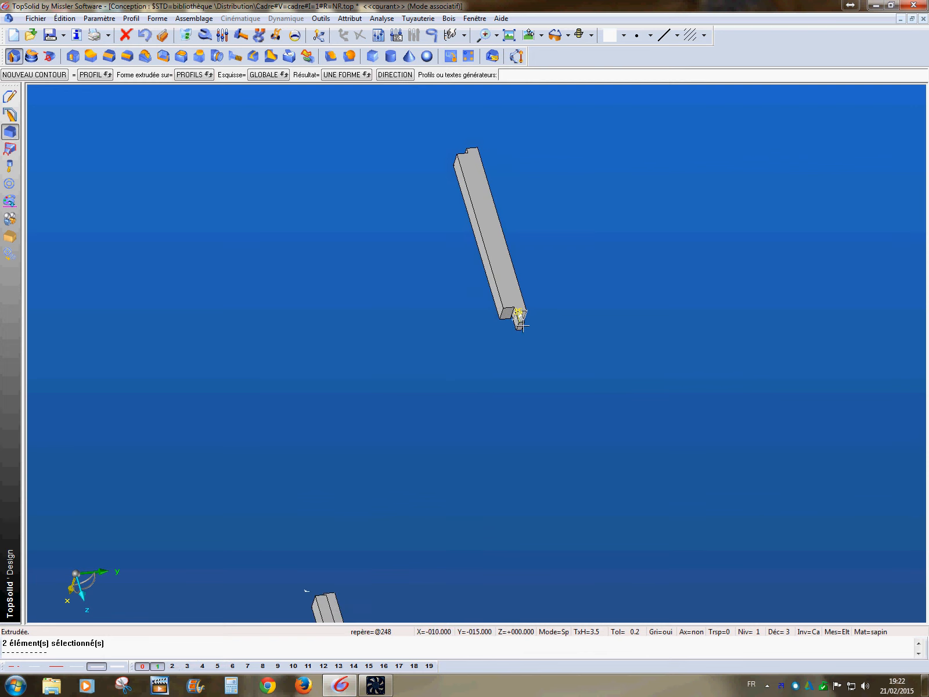
scroll(521, 316, "down", 1)
scroll(526, 323, "up", 5)
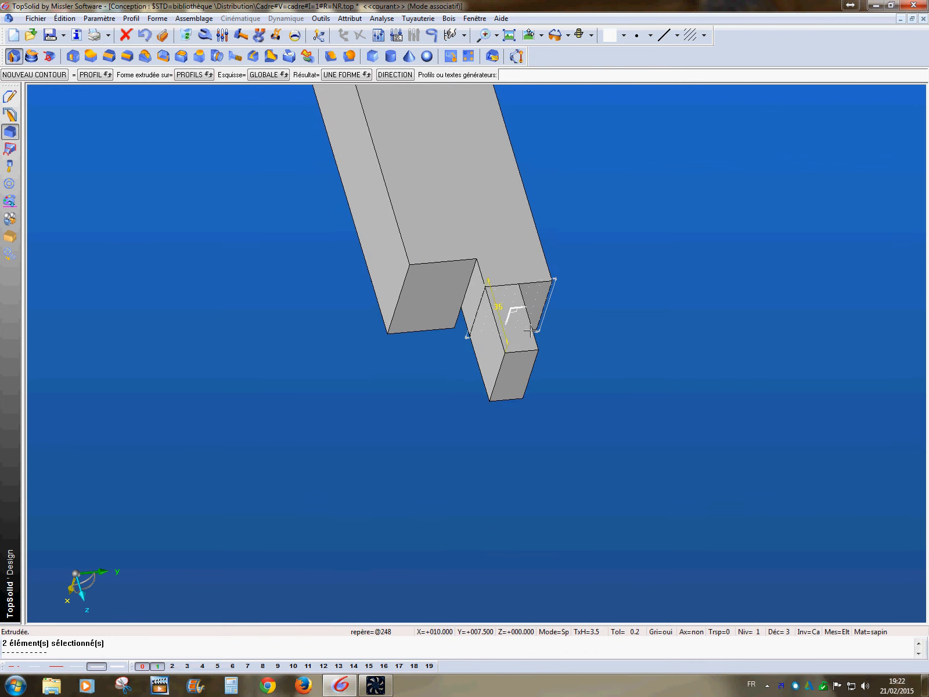
scroll(531, 329, "up", 1)
scroll(507, 321, "down", 6)
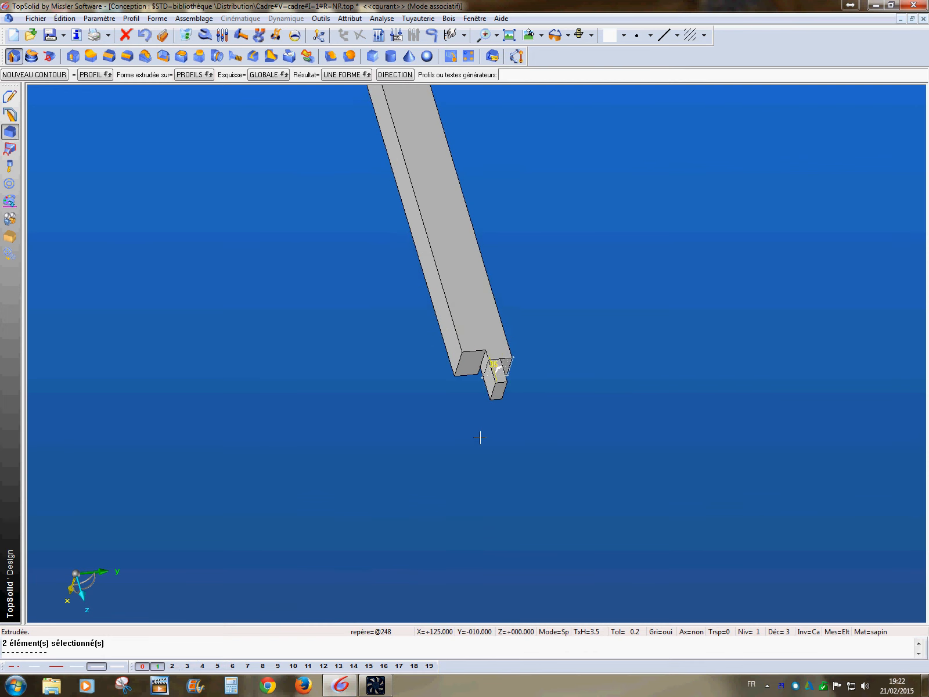
middle_click_drag(553, 231, 410, 458)
middle_click_drag(384, 530, 395, 295)
scroll(339, 504, "down", 1)
scroll(338, 502, "up", 5)
scroll(373, 456, "up", 1)
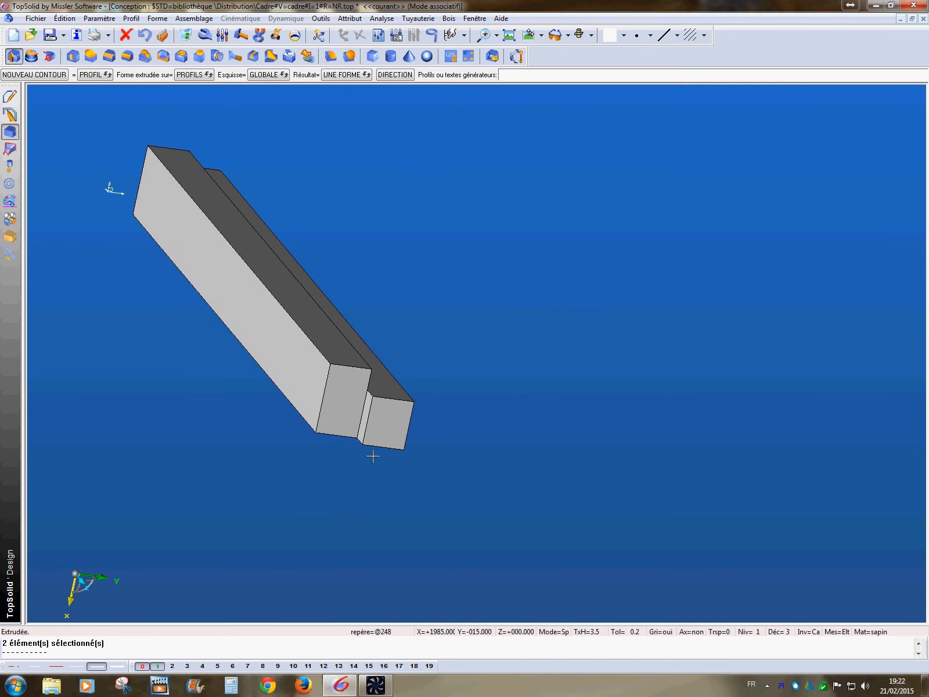
left_click(319, 35)
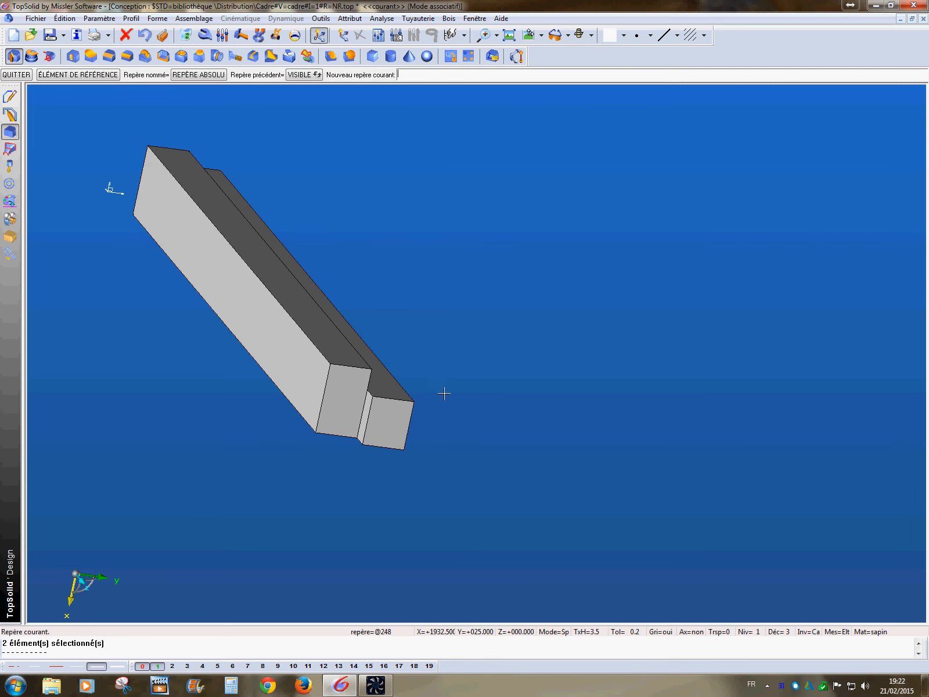
left_click(427, 424)
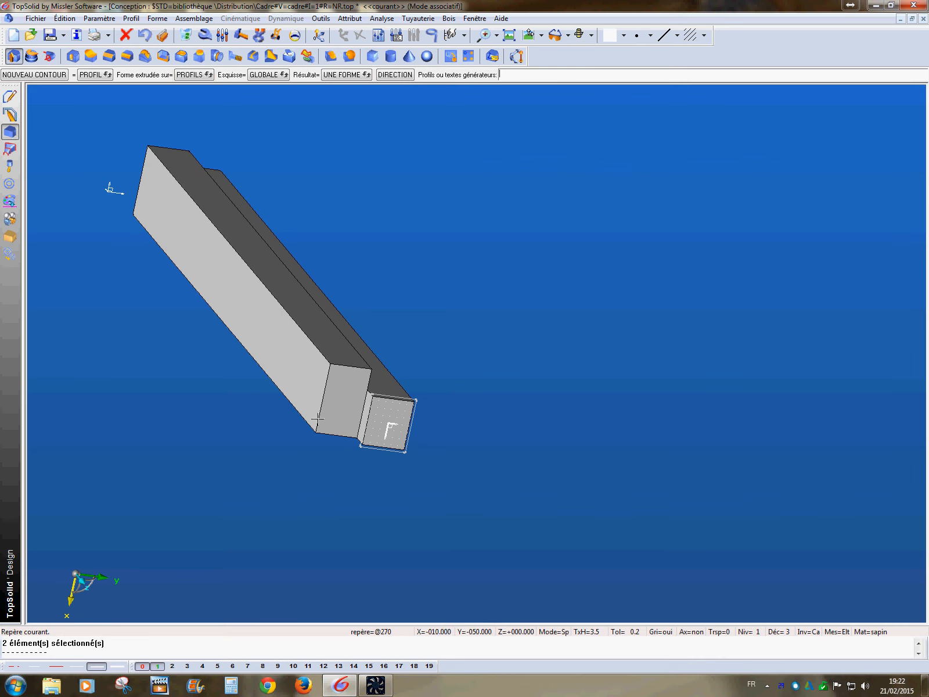
- Sketch a rectangular contour about 15 mm wide on the smaller end face of the second rail
left_click(10, 114)
left_click(38, 56)
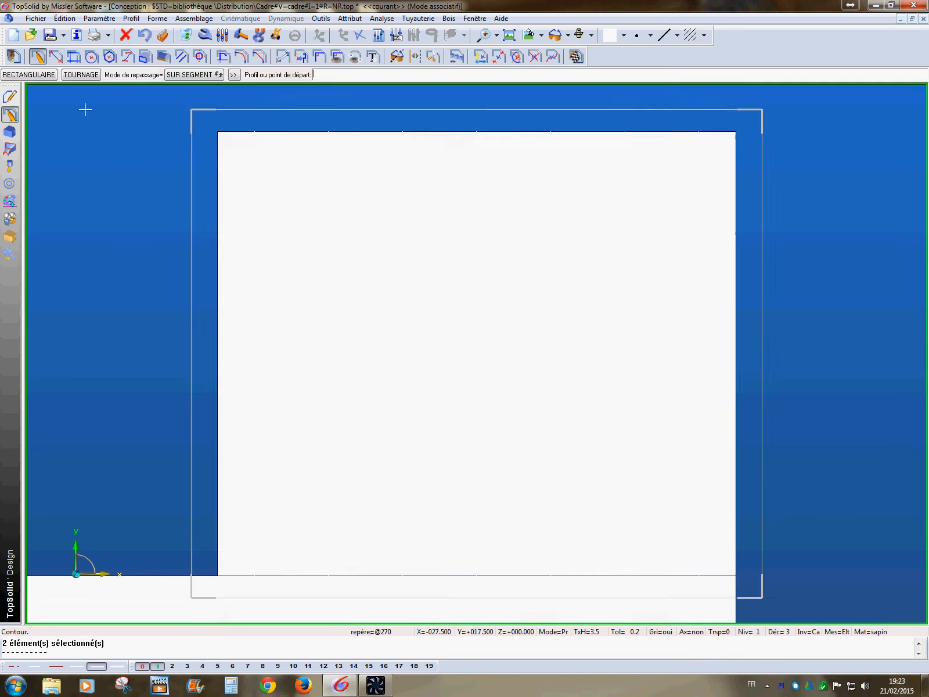
scroll(369, 362, "down", 4)
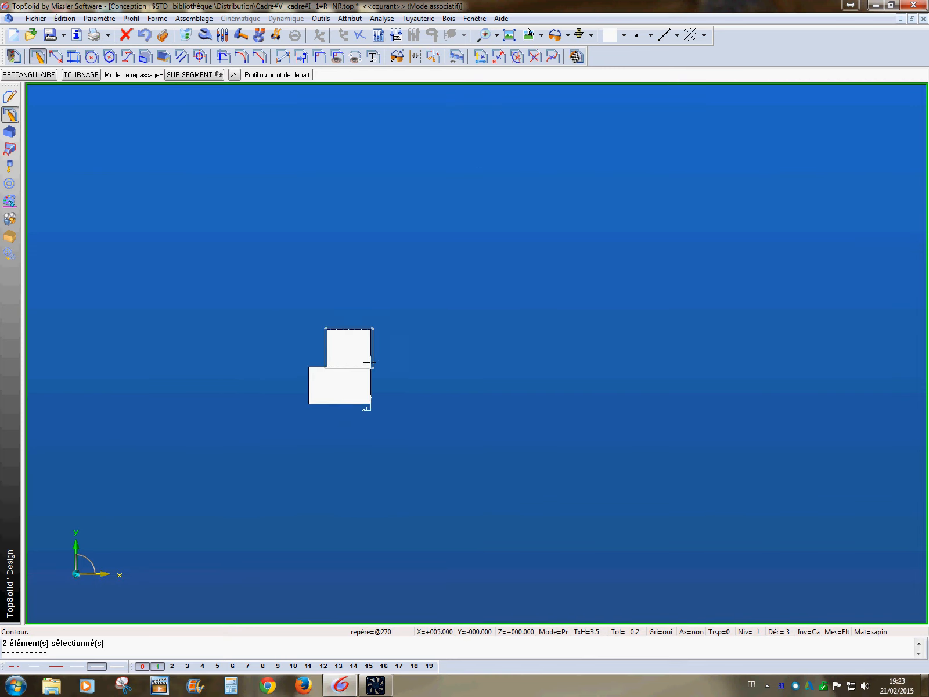
mouse_move(381, 385)
middle_mouse_down()
mouse_move(473, 336)
mouse_move(466, 374)
mouse_move(500, 299)
mouse_move(555, 276)
mouse_move(549, 266)
middle_mouse_up()
scroll(466, 374, "down", 3)
scroll(466, 374, "down", 1)
middle_click_drag(534, 257, 576, 435)
scroll(471, 381, "up", 1)
scroll(482, 430, "down", 5)
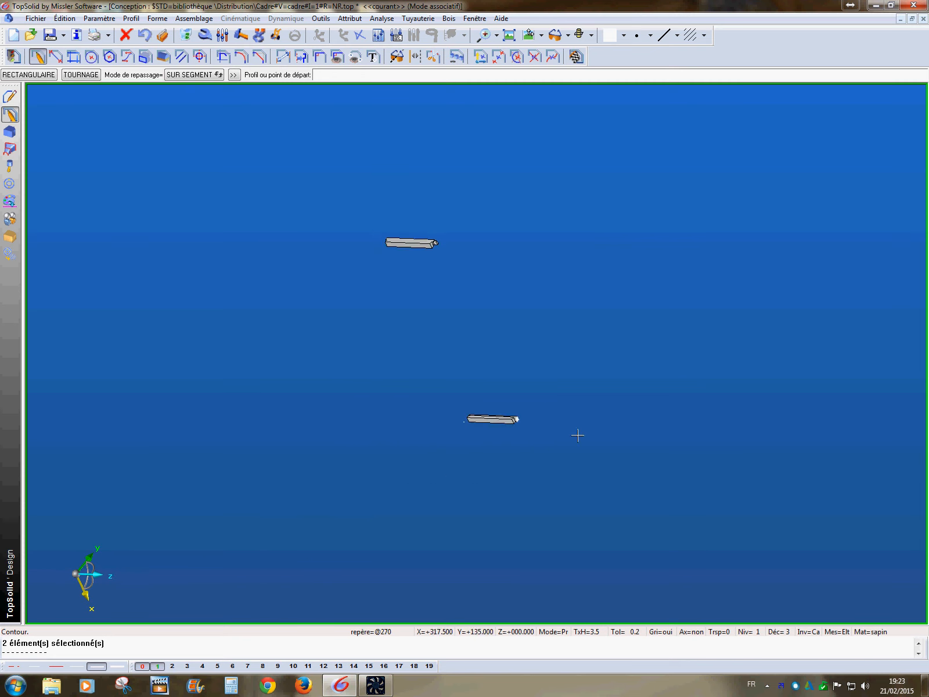
scroll(558, 411, "up", 4)
scroll(460, 437, "up", 5)
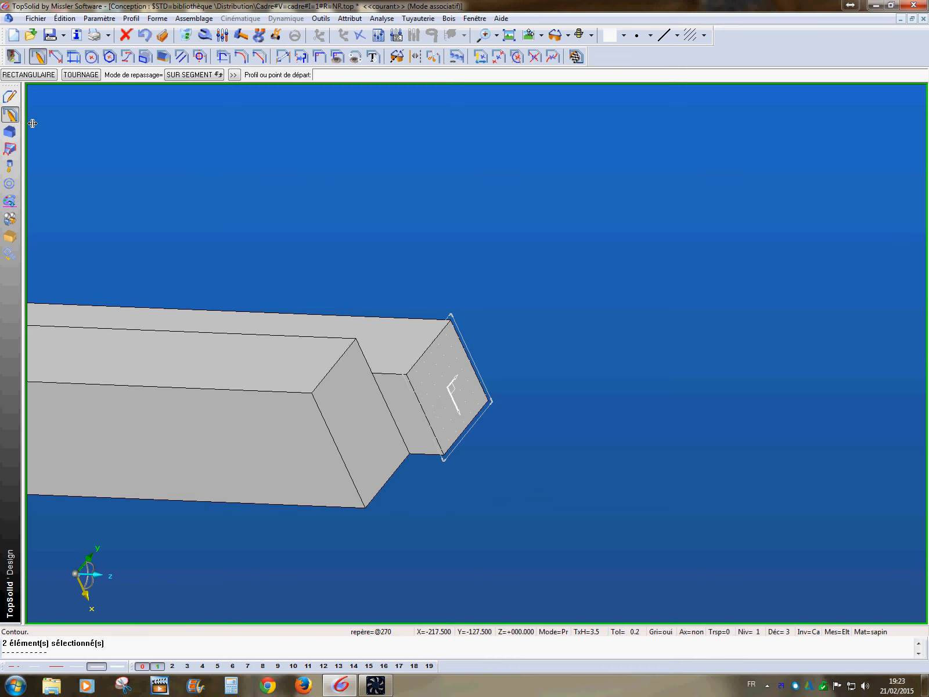
left_click(30, 75)
left_click(429, 383)
left_click(489, 400)
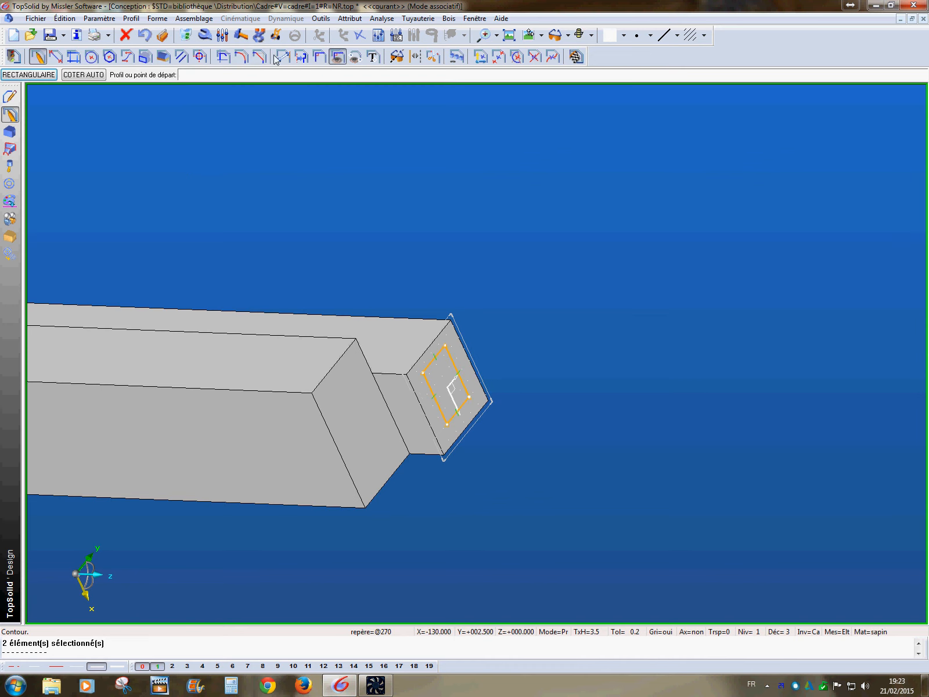
- Align the rectangle's notch-side long edge and both short edges with the matching edges of the second rail's end face
left_click(319, 56)
left_click(270, 74)
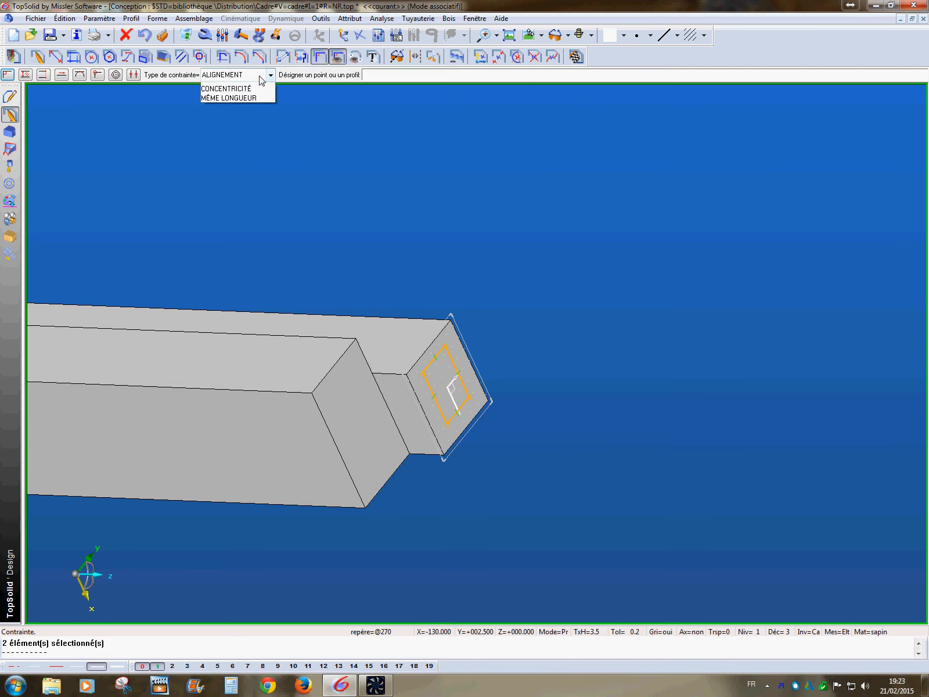
left_click(248, 105)
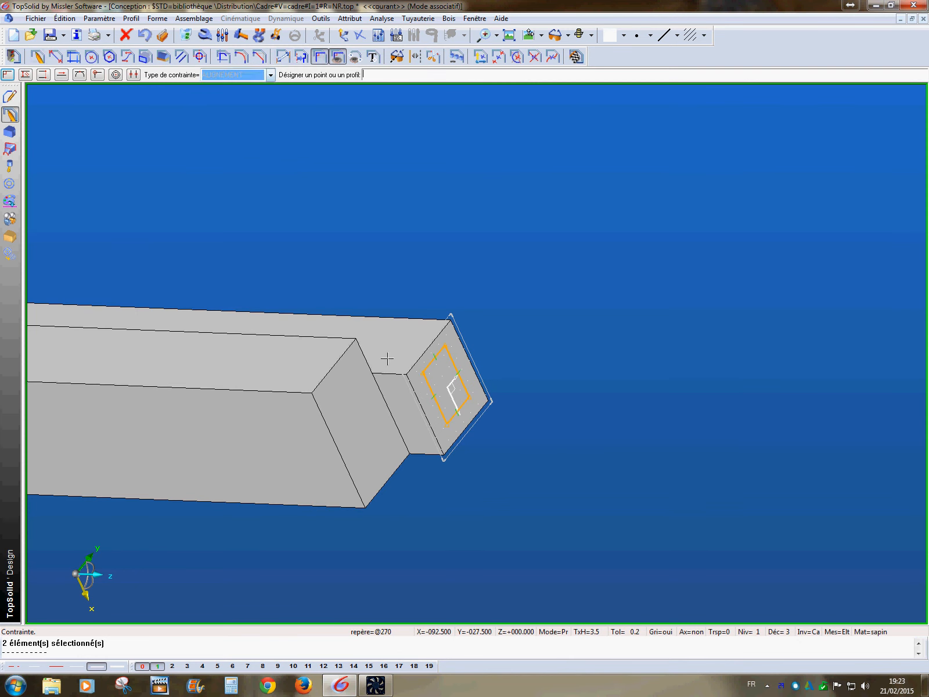
left_click(440, 392)
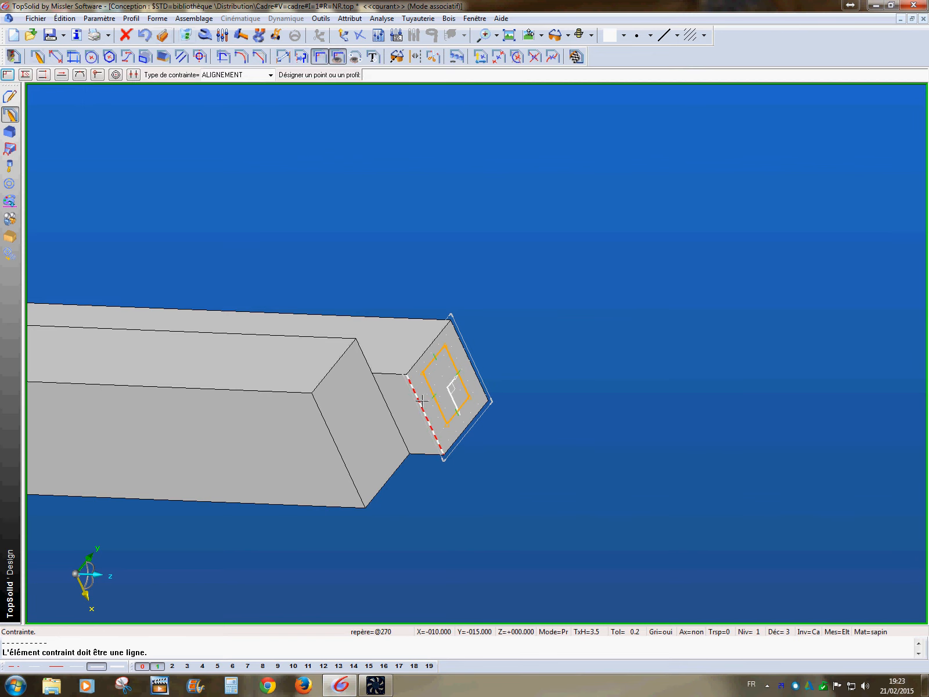
left_click(425, 398)
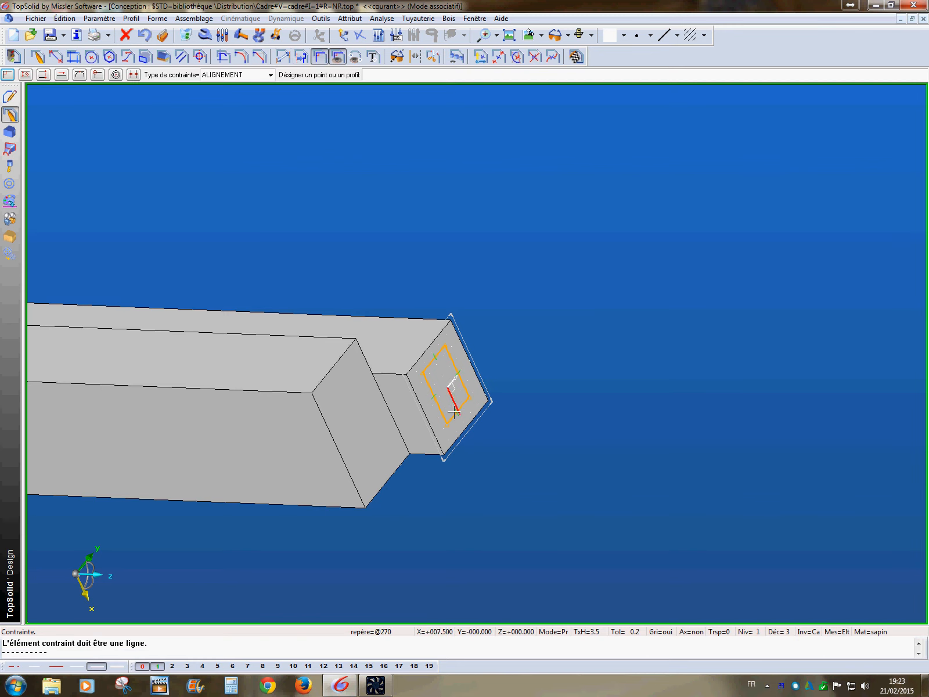
left_click(437, 393)
left_click(438, 378)
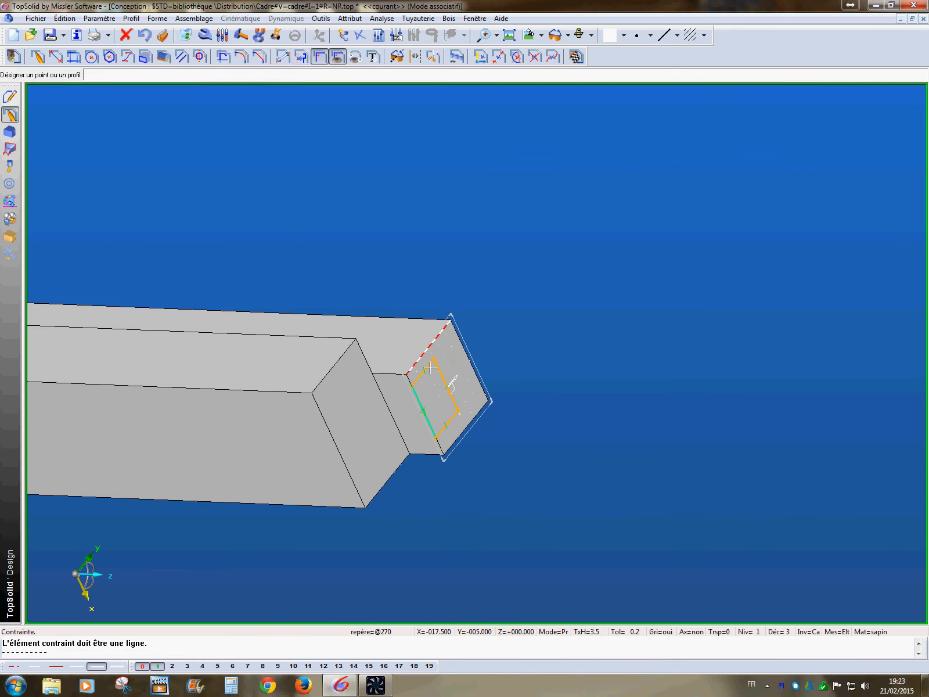
left_click(455, 414)
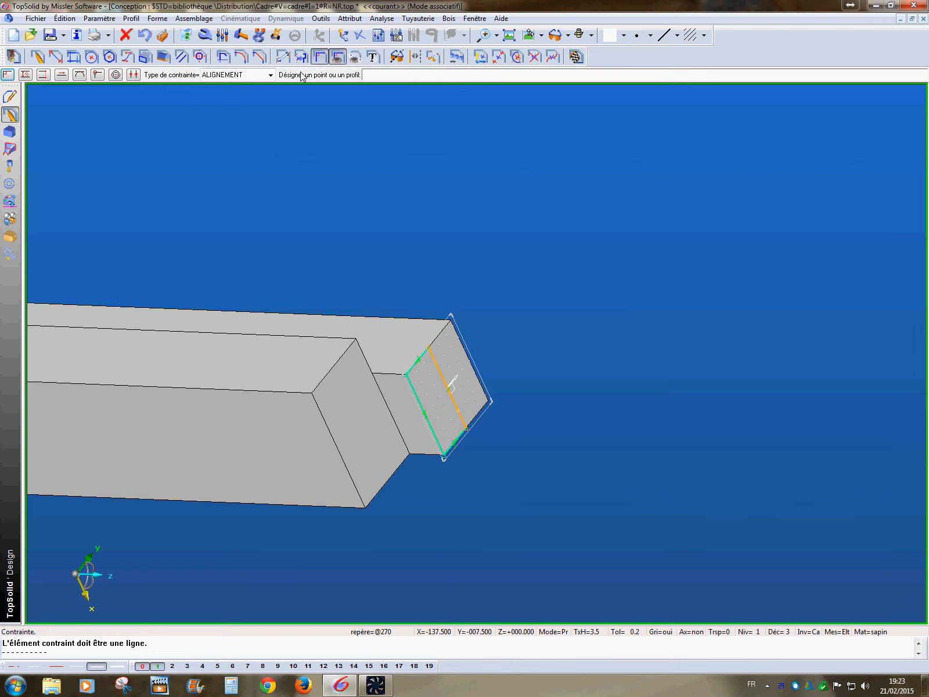
- Try to dimension the distance between the rectangle's two long edges, placing the dimension beyond its lower end
left_click(282, 57)
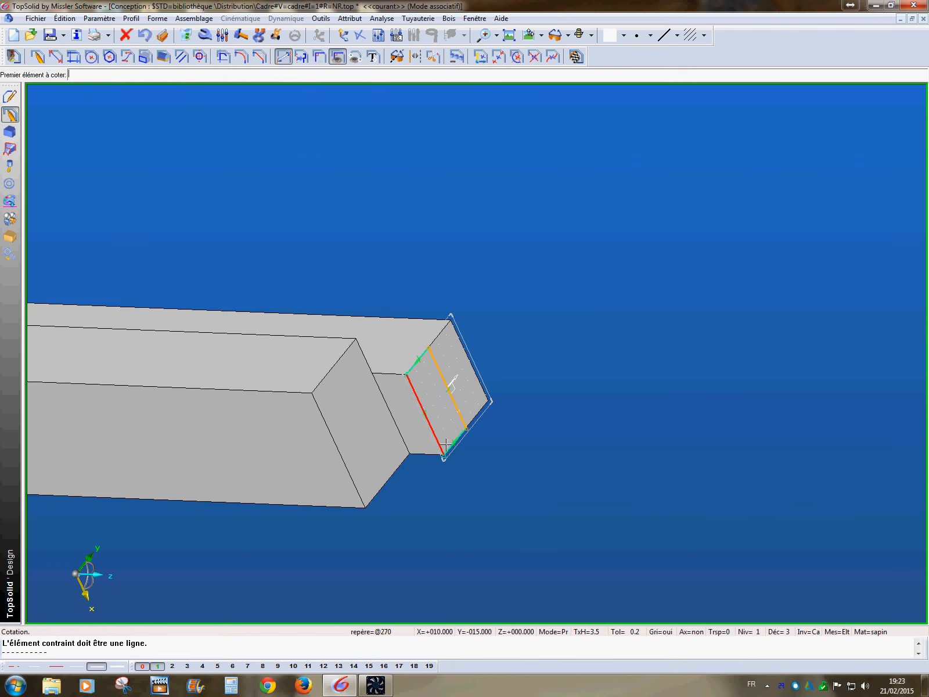
left_click(443, 446)
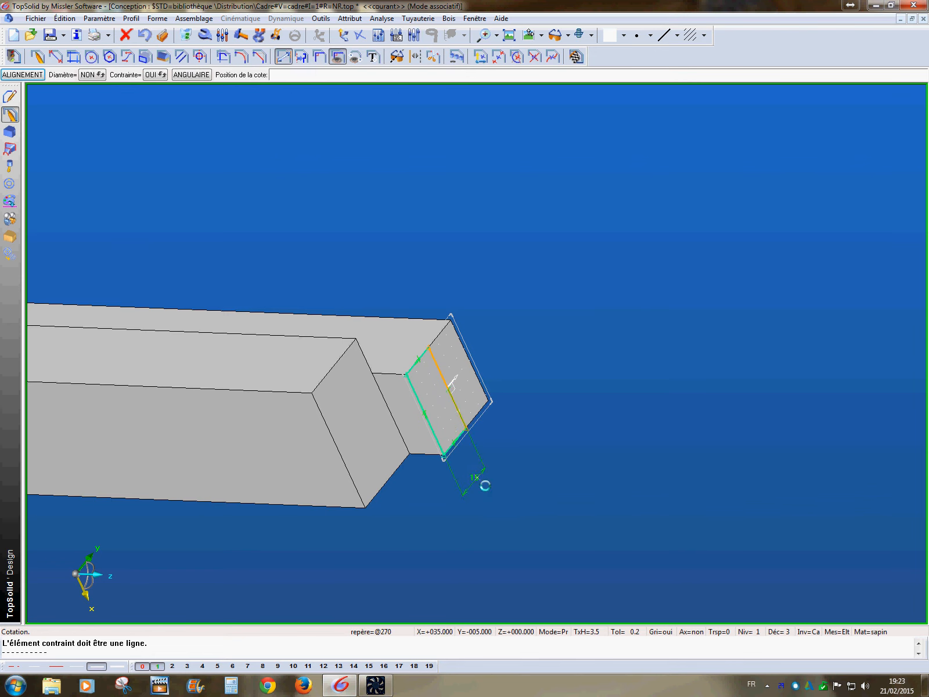
left_click(477, 484)
middle_click_drag(554, 489, 473, 481)
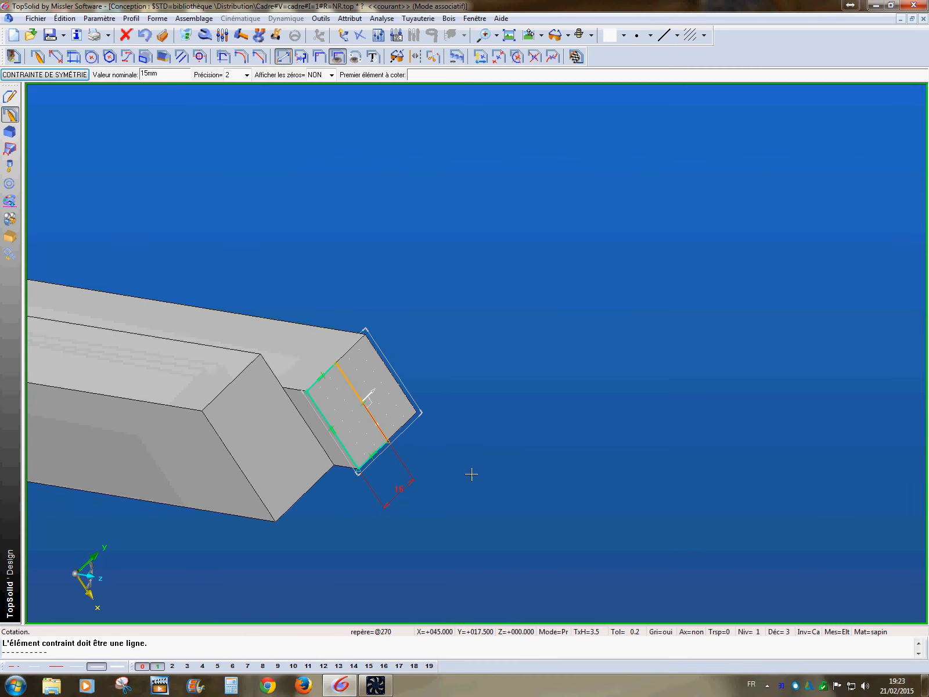
- Retry the width dimension beyond the rectangle's upper end and delete it
left_click(144, 35)
left_click(279, 286)
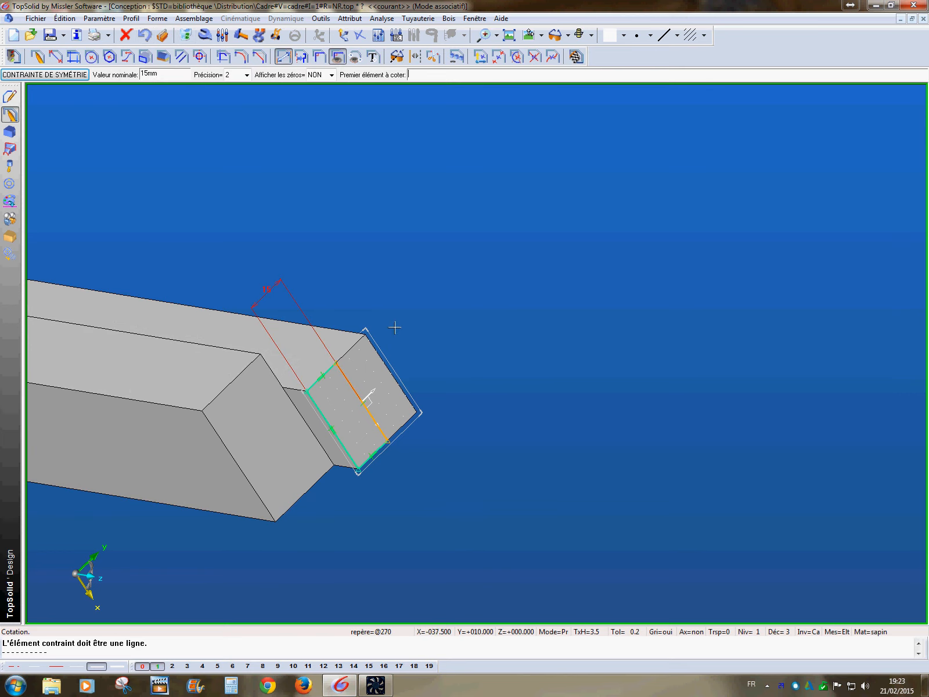
left_click(186, 36)
left_click(291, 297)
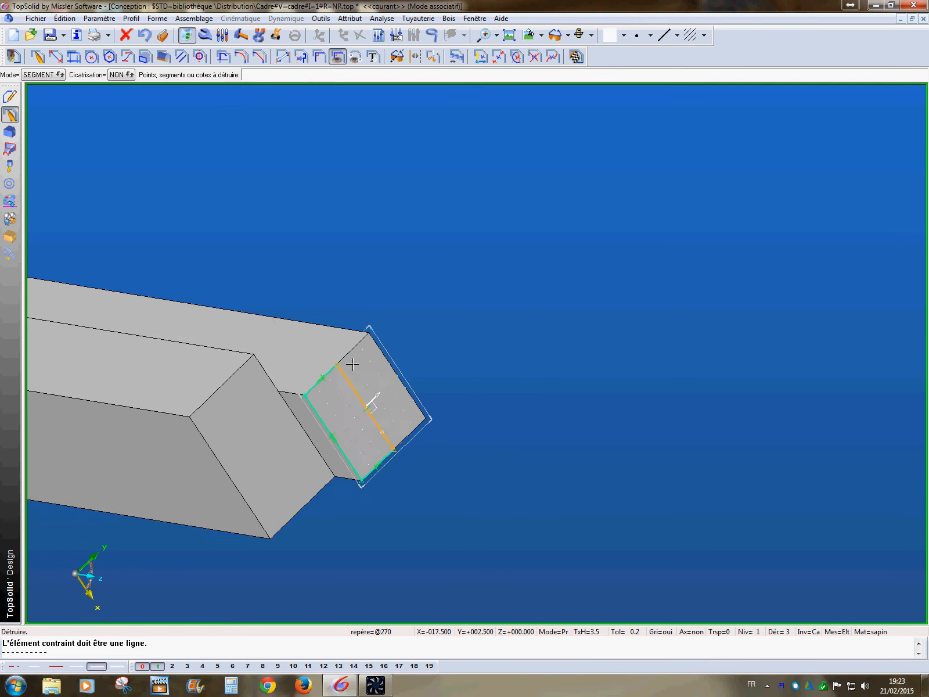
- Dimension the length of the rectangle's upper short edge, placing the dimension clear of the rail, and finish the contour
scroll(353, 365, "up", 3)
middle_click_drag(342, 417, 495, 278)
middle_click_drag(532, 229, 459, 321)
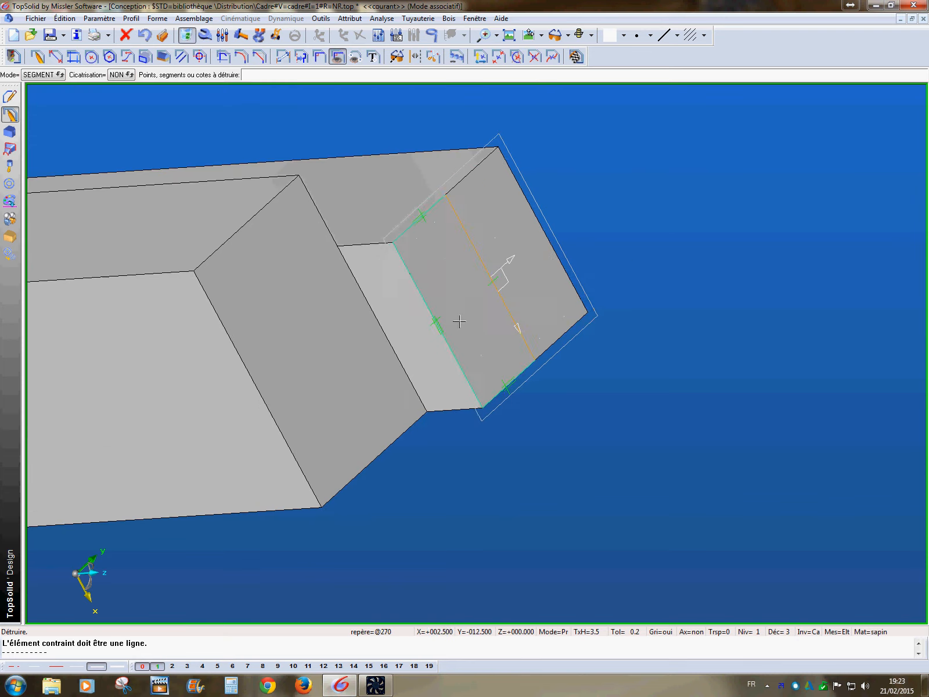
left_click(283, 56)
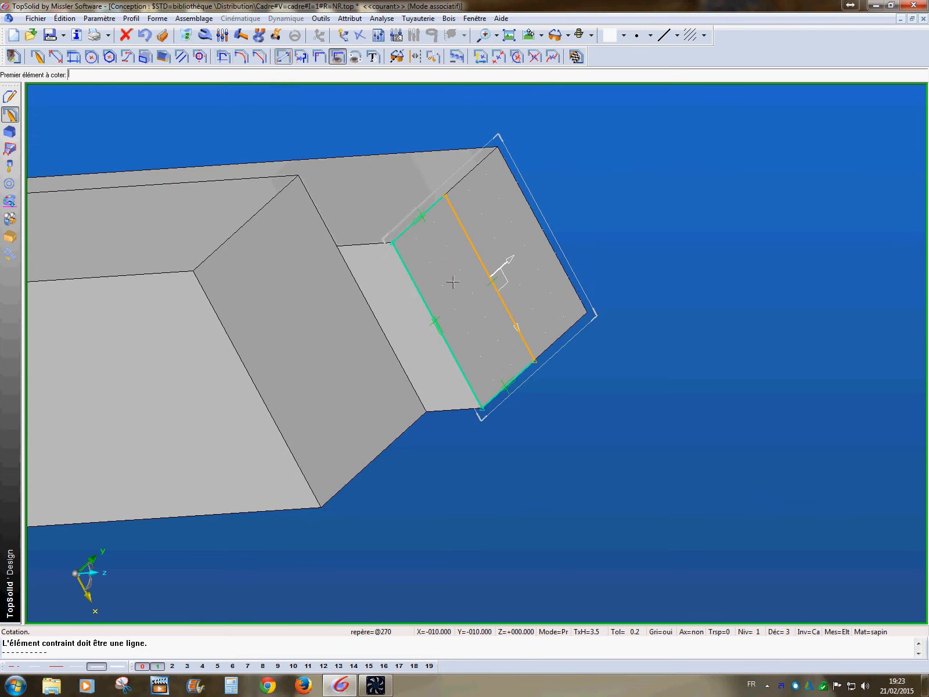
left_click(415, 239)
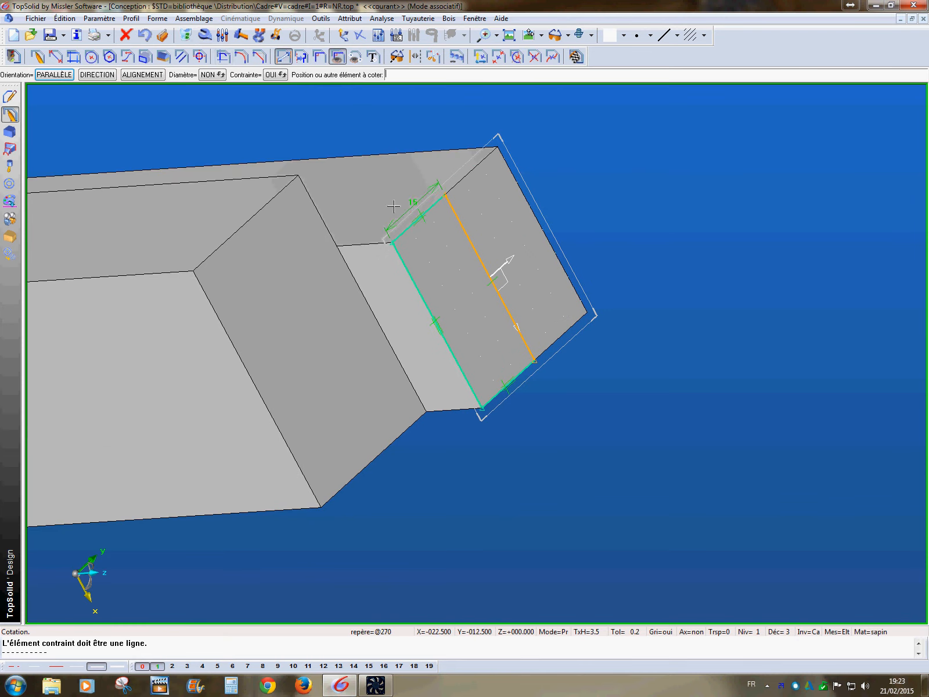
left_click(354, 136)
scroll(555, 331, "down", 2)
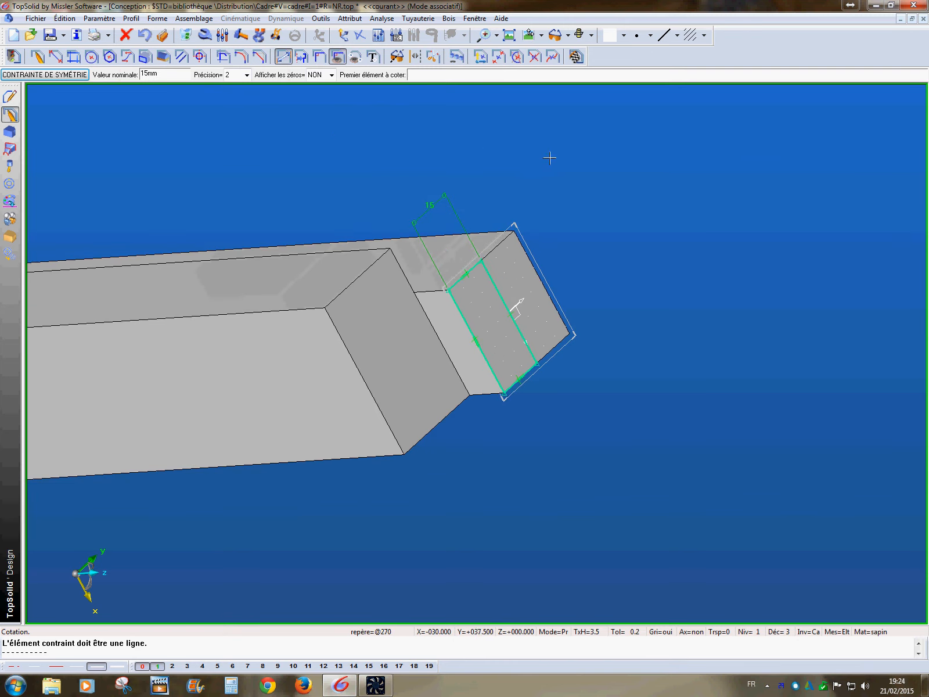
left_click(576, 56)
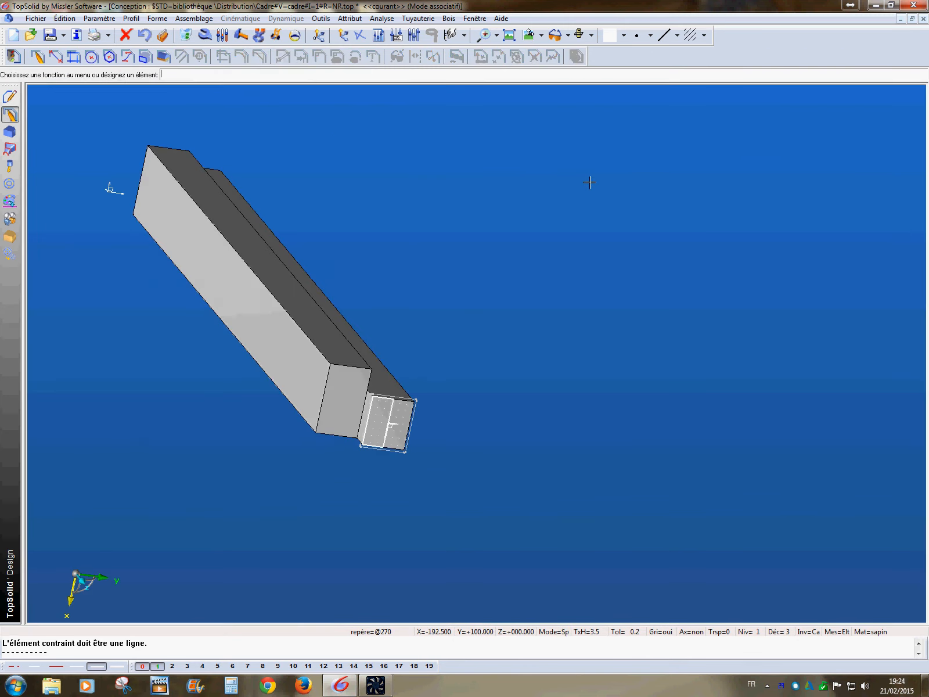
- Show layer 2 and extrude the rectangle as a solid tenon with a single limitation, up to the upright's outer face
middle_click_drag(553, 369, 578, 377)
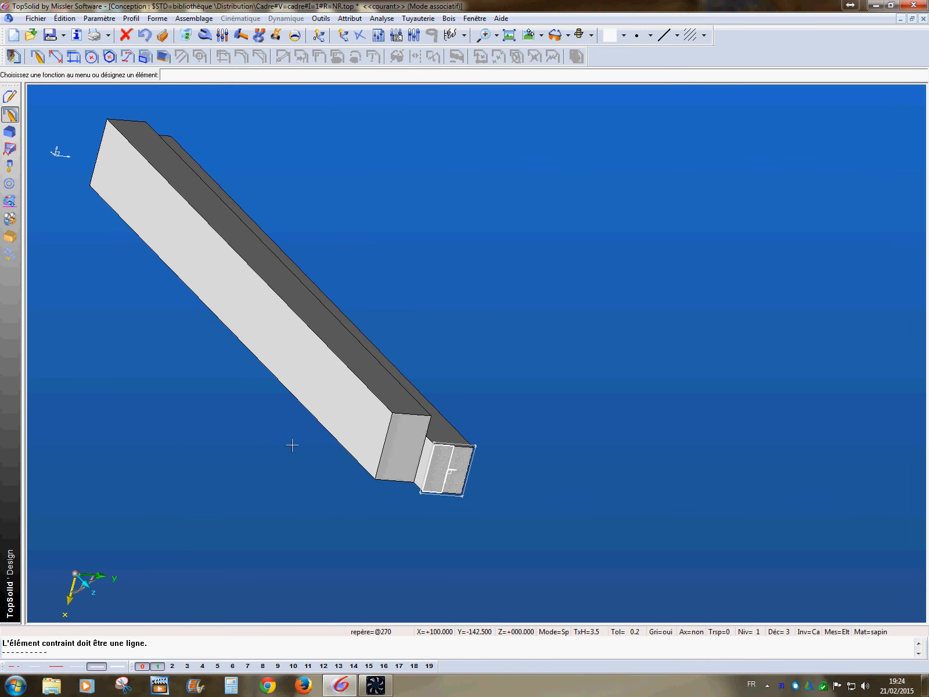
left_click(10, 132)
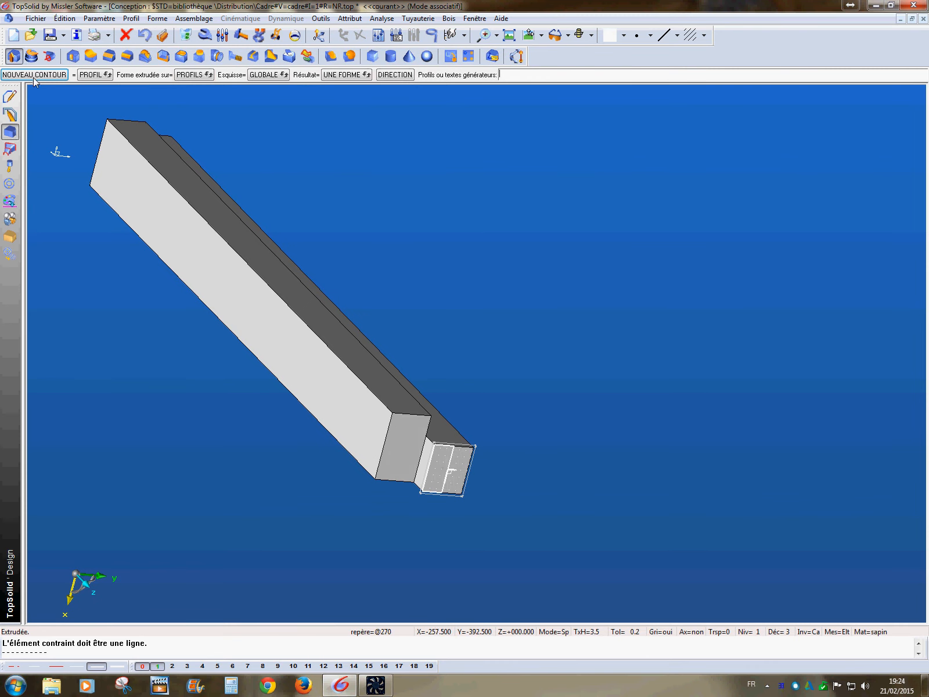
left_click(459, 466)
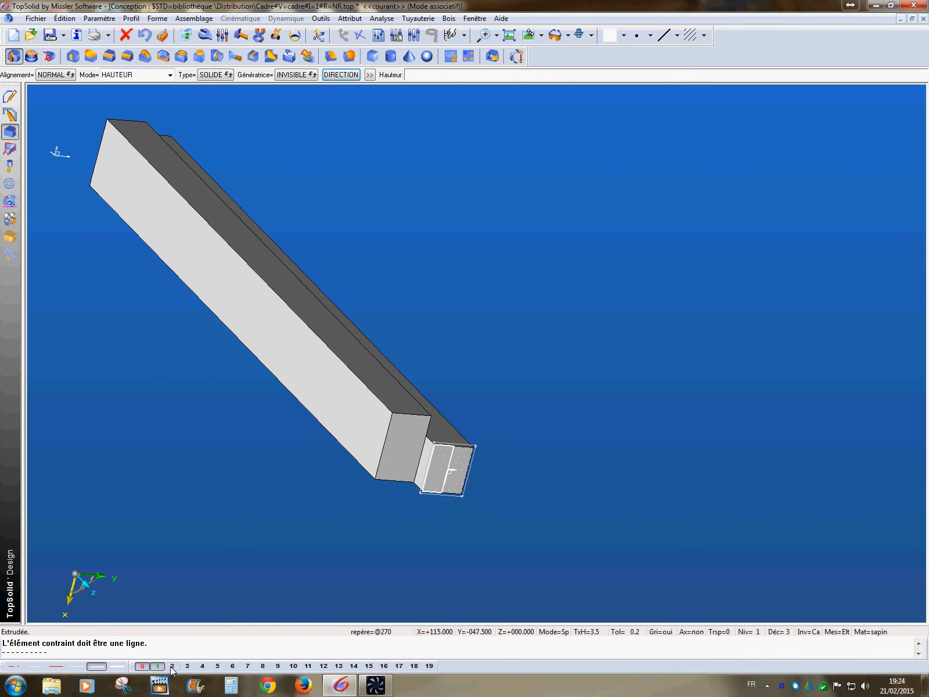
right_click(460, 573)
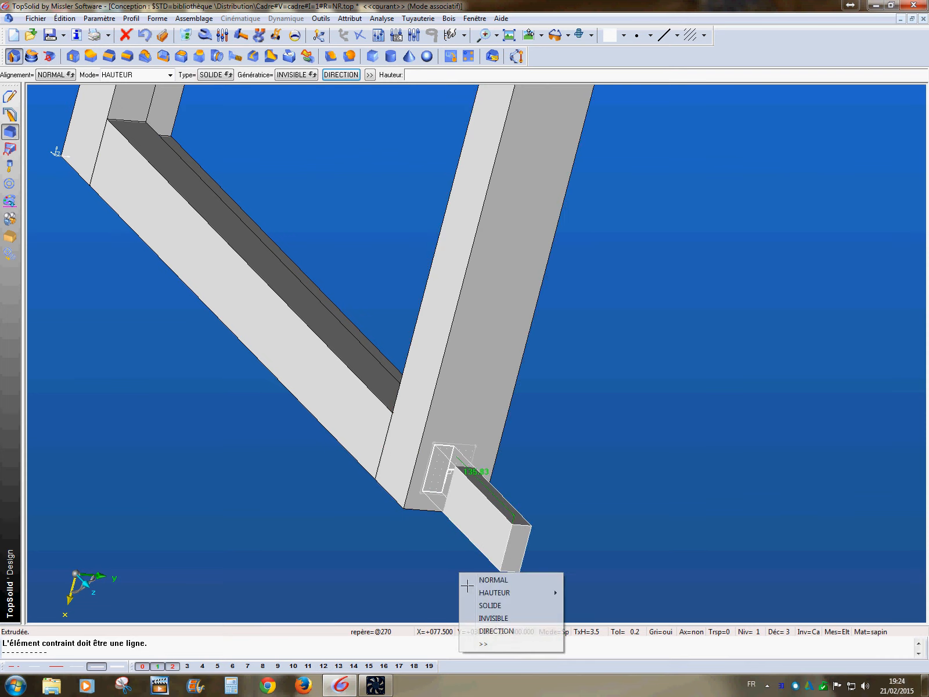
mouse_move(522, 594)
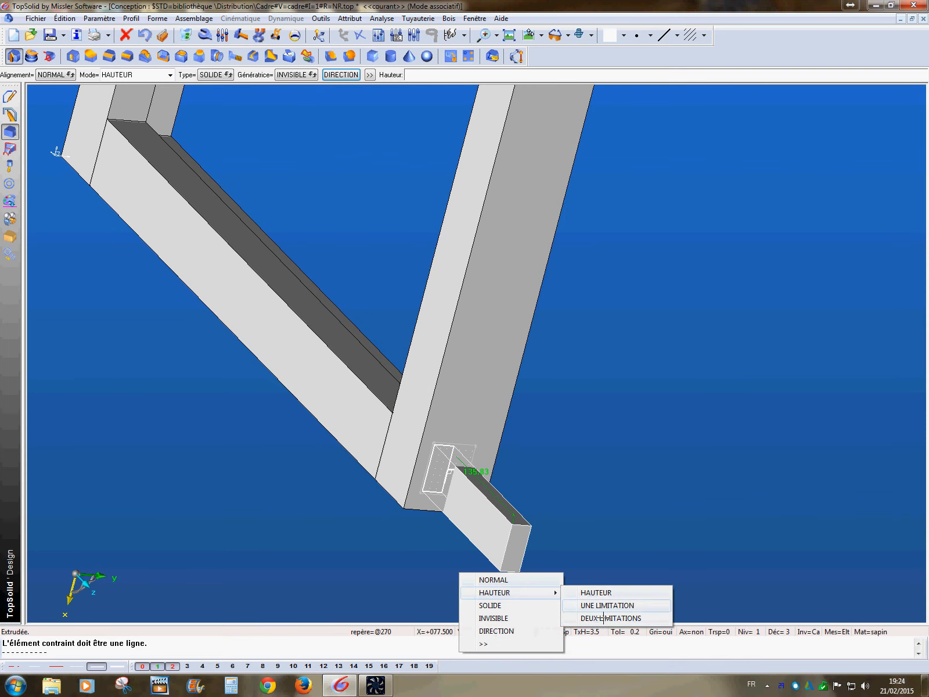
left_click(604, 606)
left_click(440, 502)
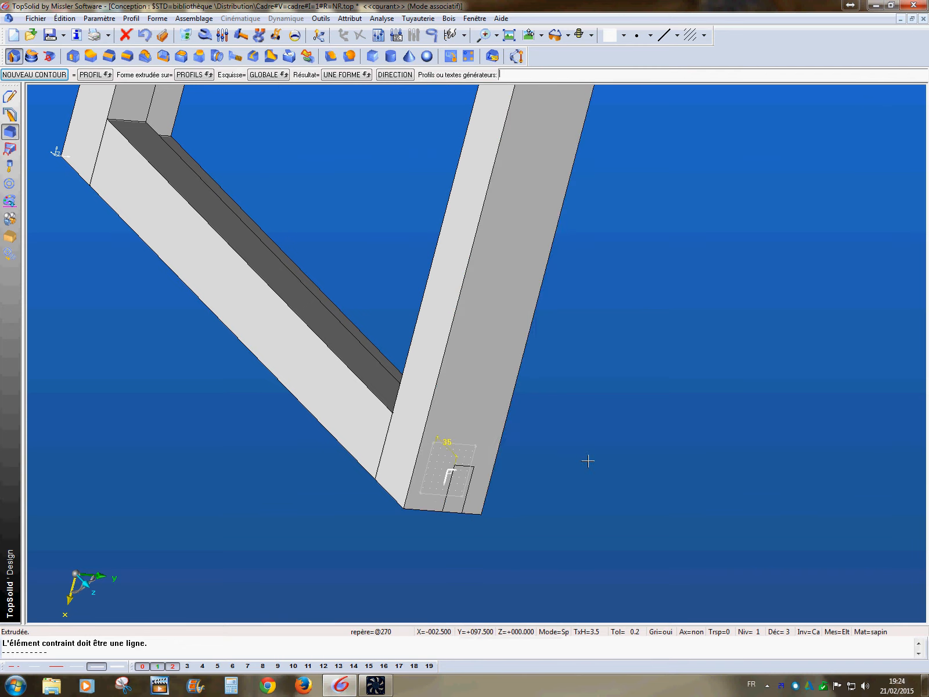
- Hide layer 2 and set the current coordinate system at the middle of the rail's long face
middle_click_drag(609, 466, 517, 476)
left_click(175, 666)
middle_click_drag(500, 433, 564, 344)
left_click(319, 34)
scroll(525, 265, "up", 3)
left_click(643, 298)
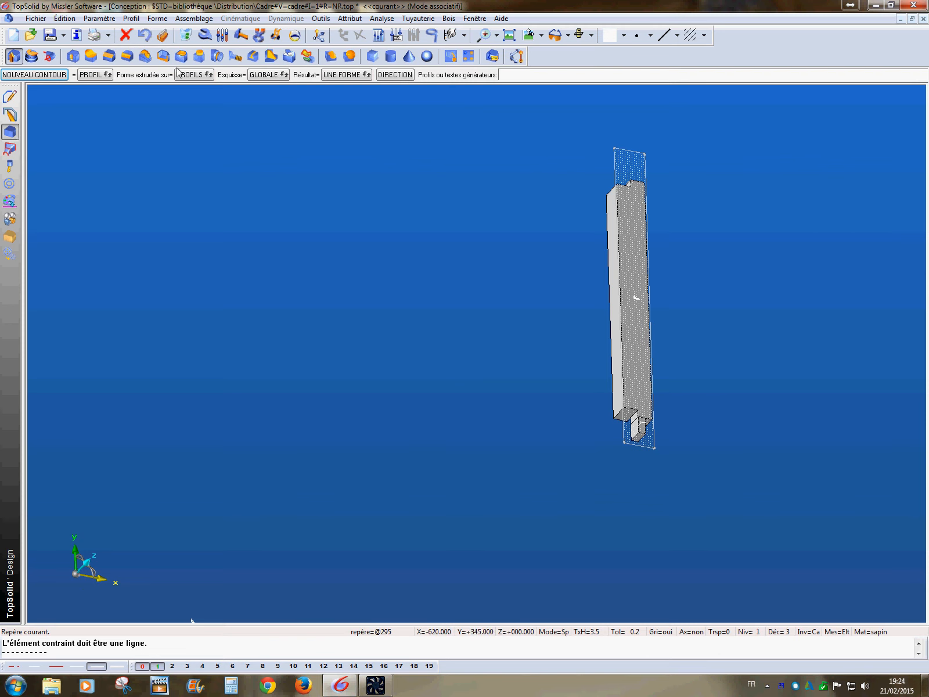
- Repeat the tenon at the rail's other end by plane symmetry about the ZX plane
left_click(65, 18)
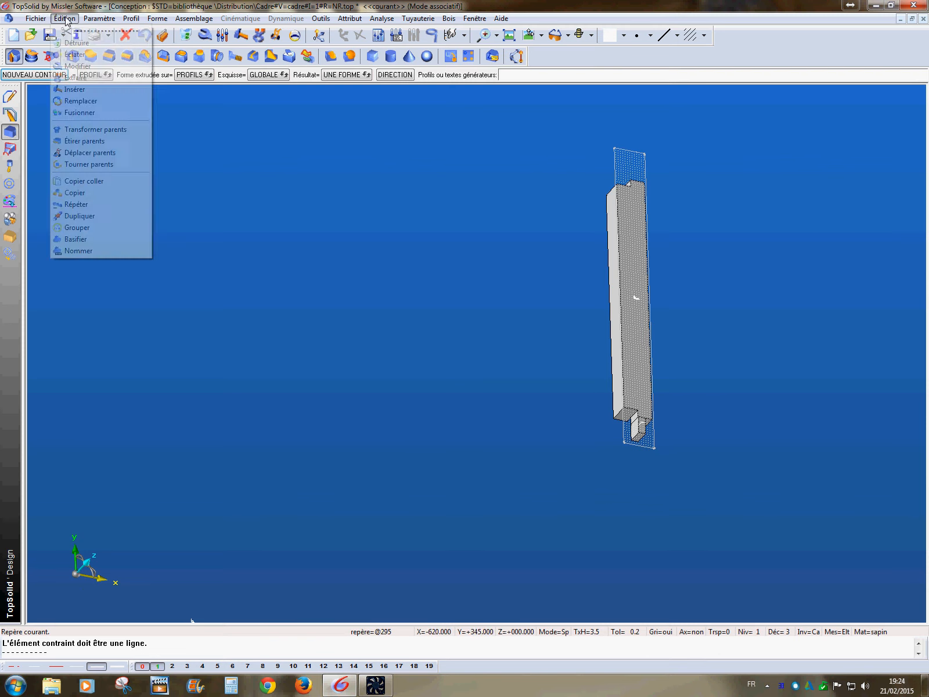
left_click(76, 204)
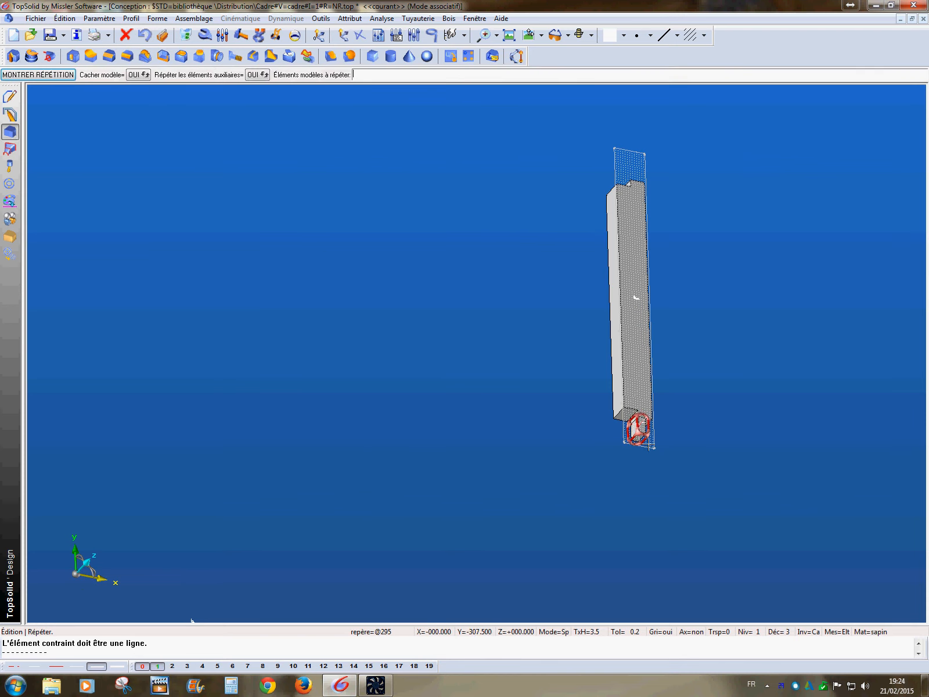
left_click(637, 429)
left_click(173, 78)
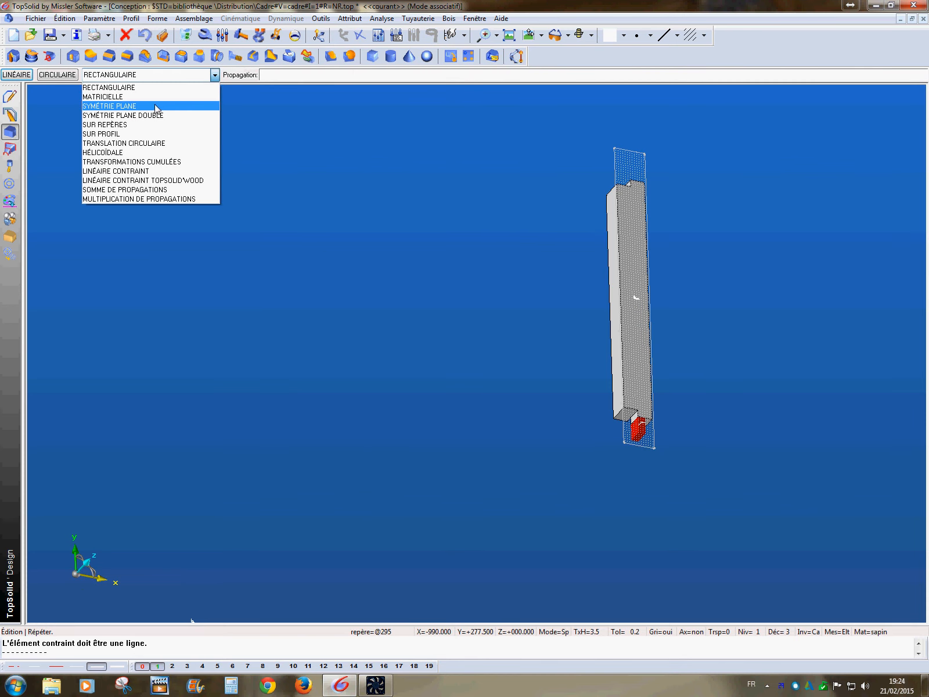
left_click(162, 105)
middle_click_drag(163, 559, 145, 536)
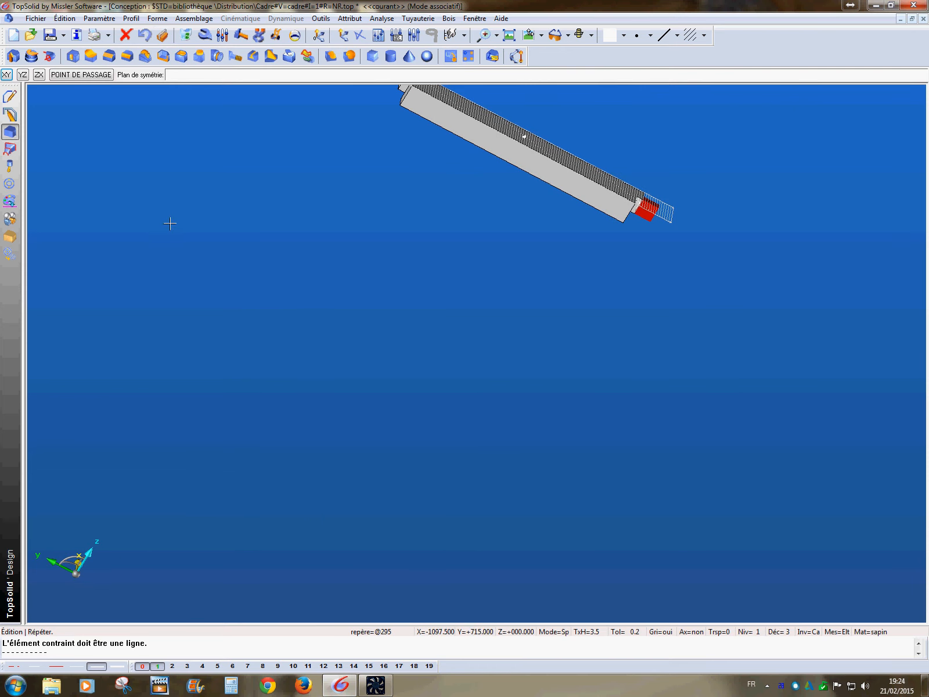
left_click(39, 74)
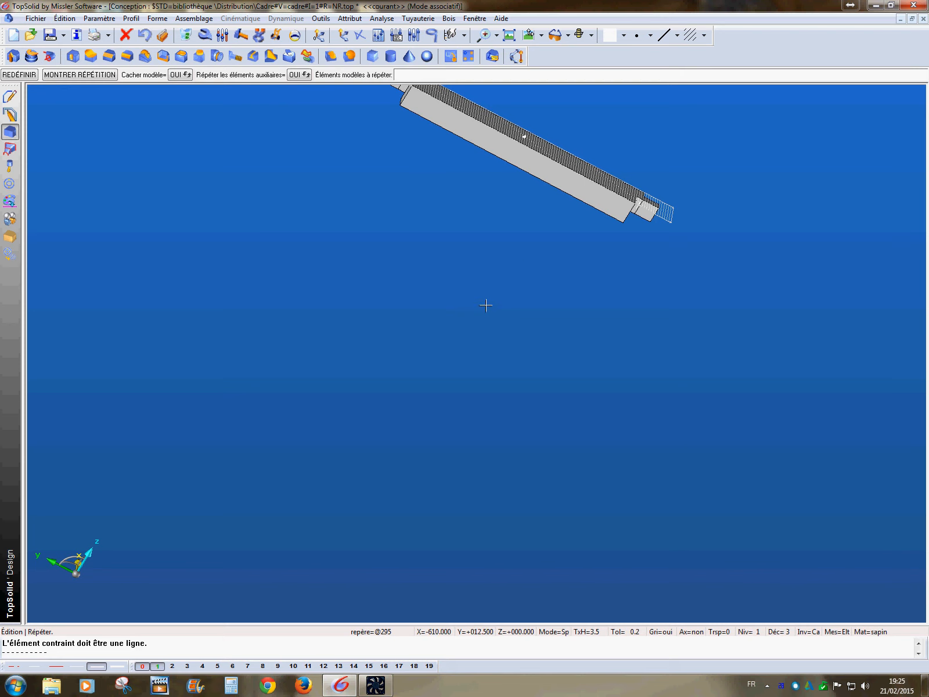
- Unite the upper rail with its end tenon into one solid
middle_click_drag(486, 305, 332, 510)
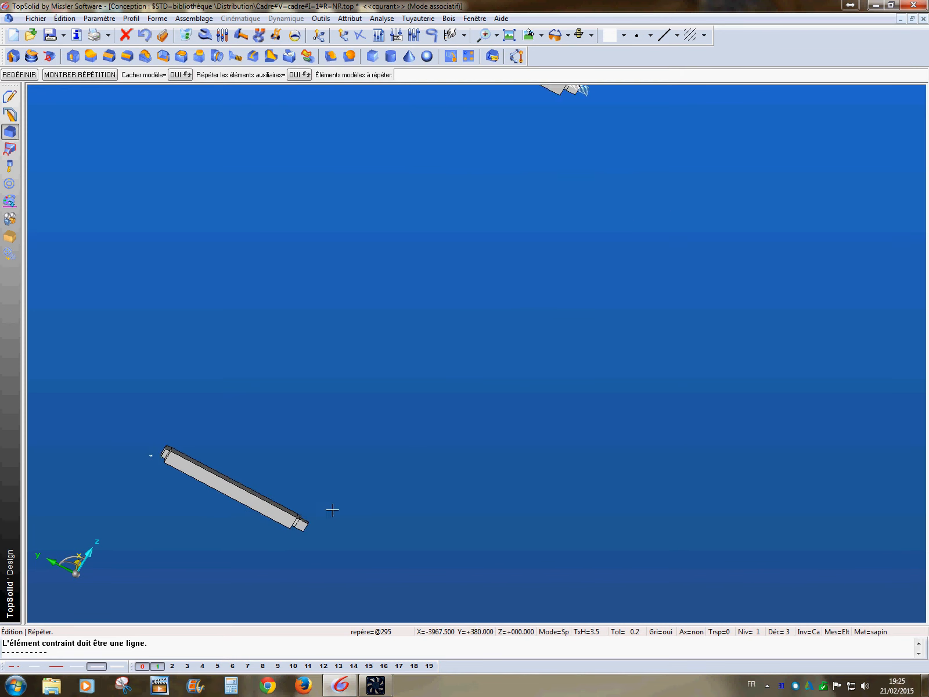
scroll(337, 510, "up", 2)
left_click(308, 557)
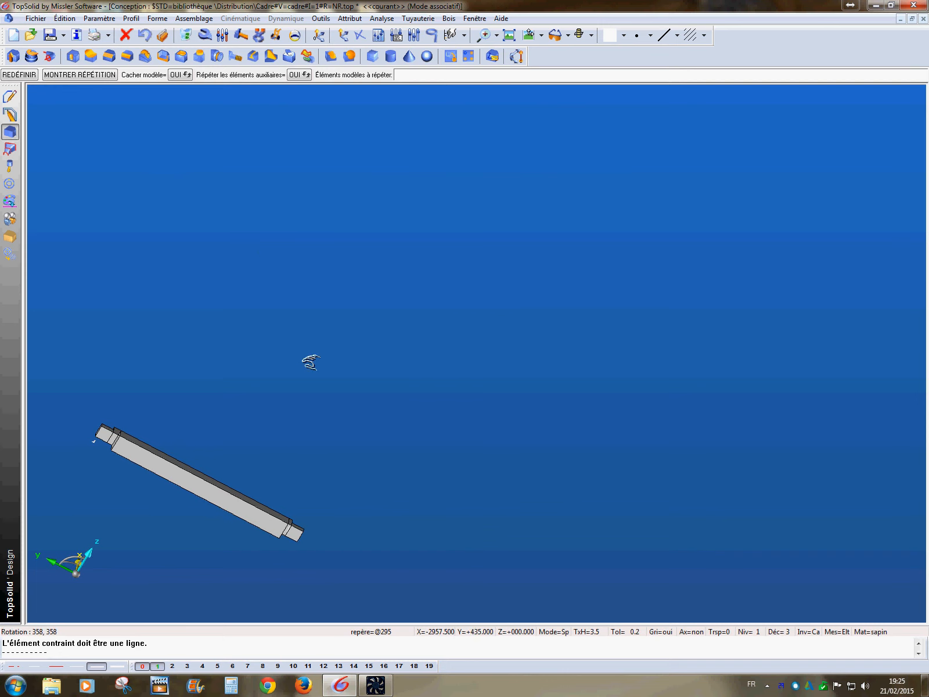
middle_click_drag(291, 361, 209, 385)
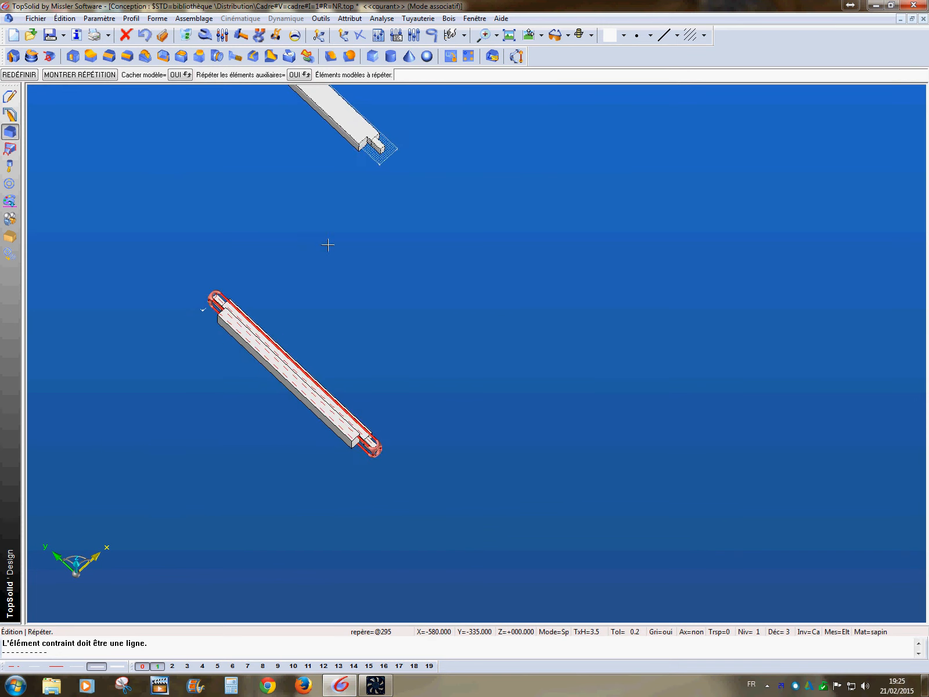
middle_click_drag(219, 168, 237, 254)
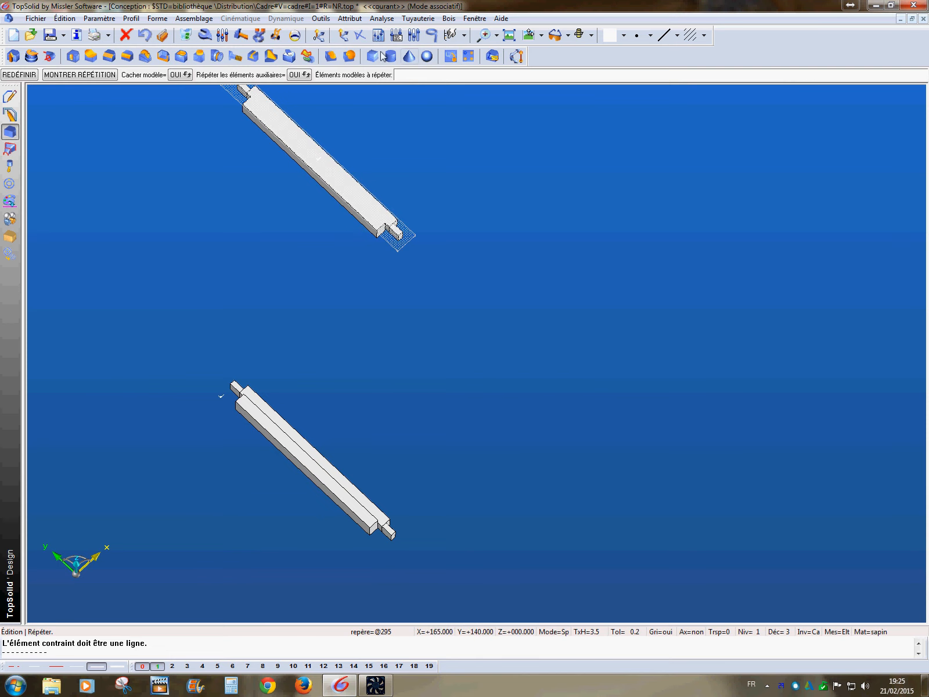
middle_click_drag(325, 217, 371, 325)
left_click(334, 222)
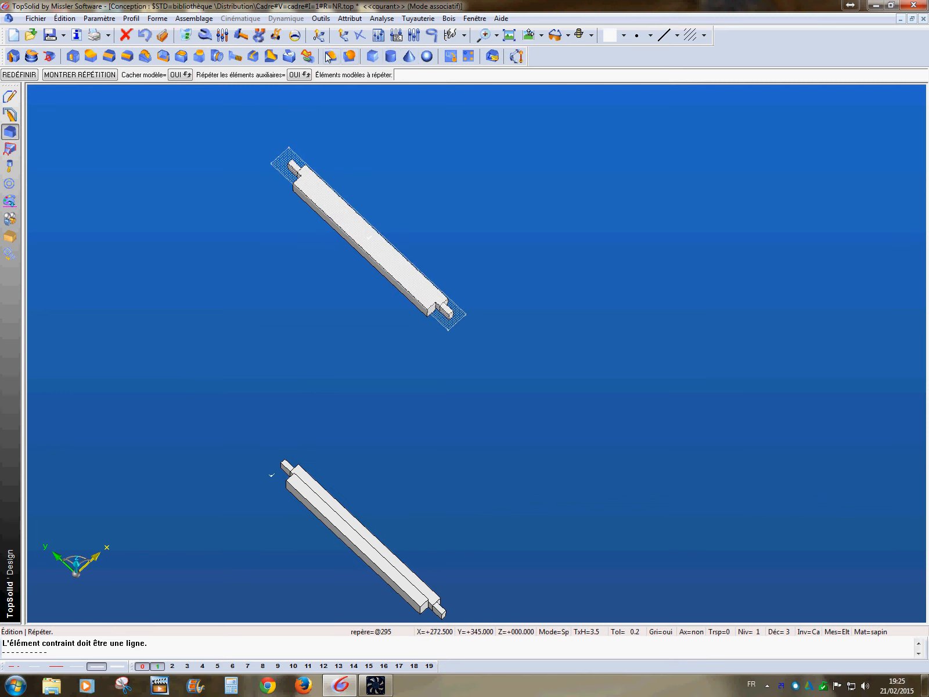
left_click(349, 56)
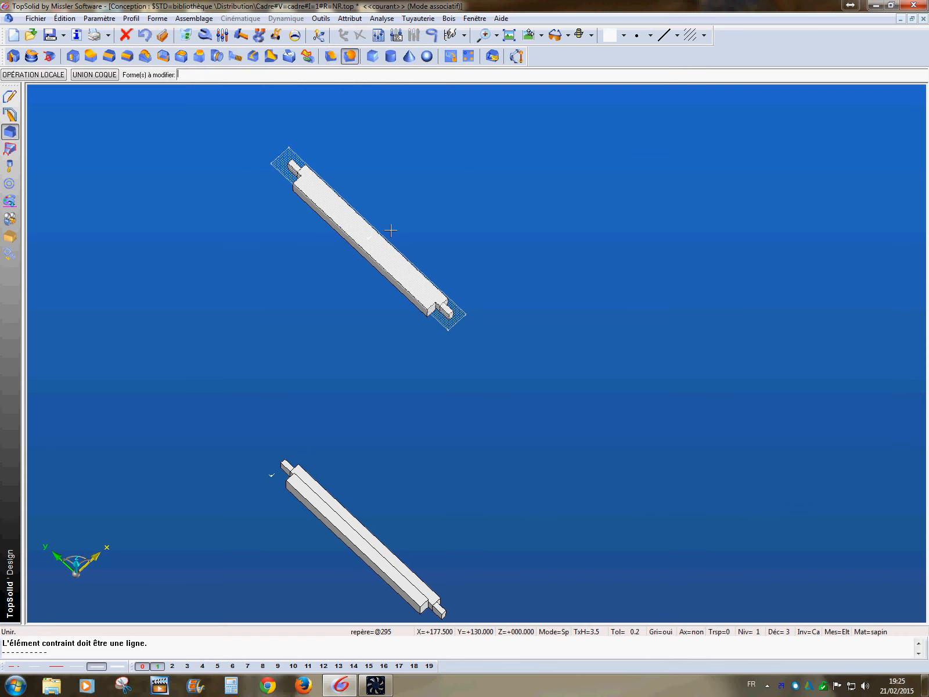
left_click(372, 253)
left_click(458, 323)
- Unite the lower rail with its end tenon into one solid
middle_click_drag(366, 359, 337, 280)
left_click(378, 511)
left_click(421, 542)
- Turn on layer 2 to display the stiles together with the rails
scroll(427, 427, "down", 2)
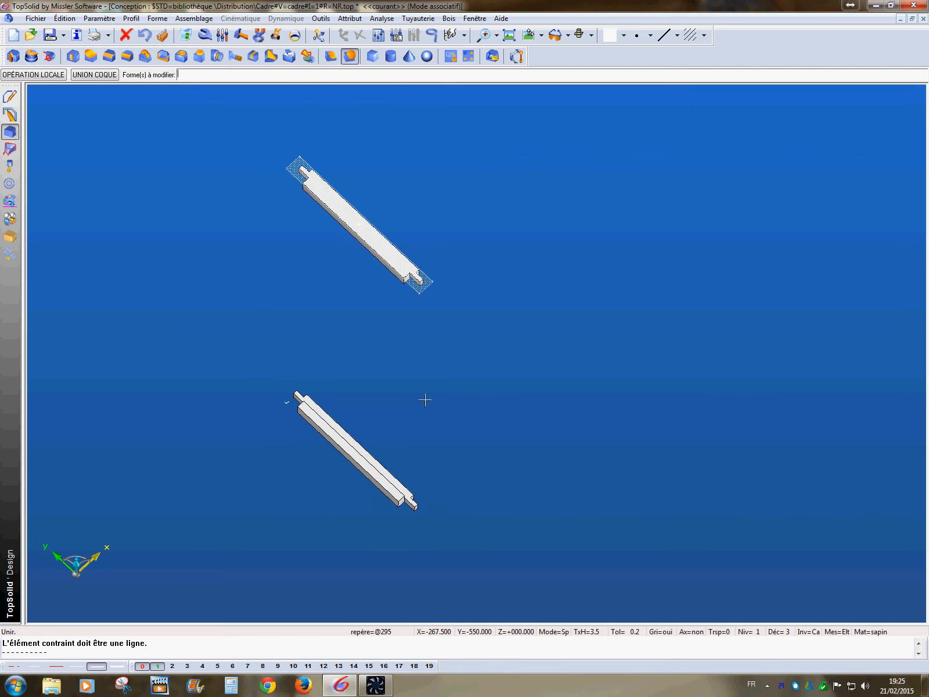
middle_click_drag(425, 399, 442, 411)
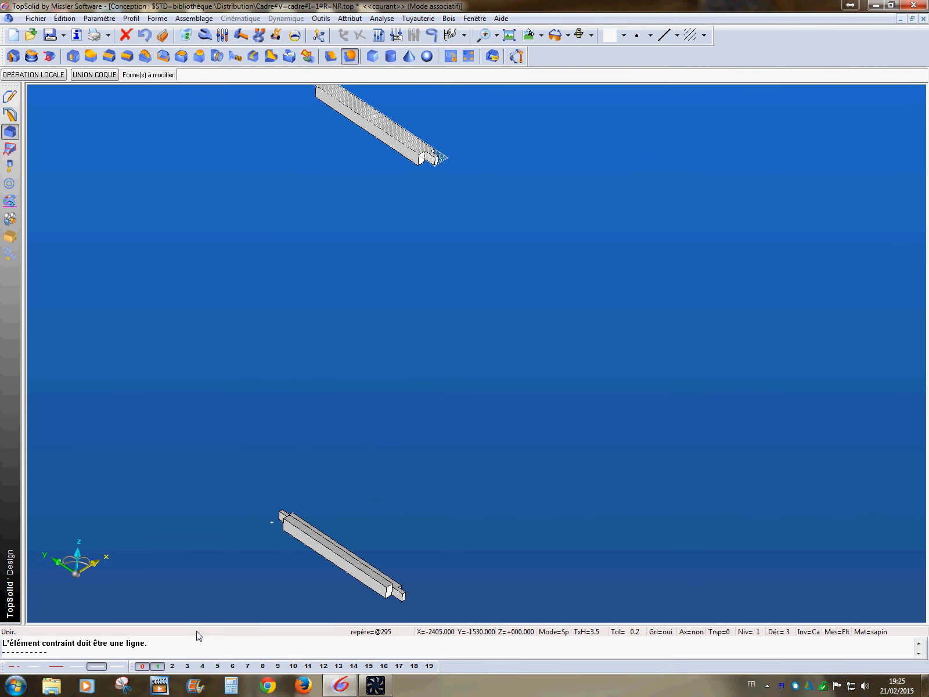
left_click(172, 665)
middle_click_drag(501, 448, 416, 464)
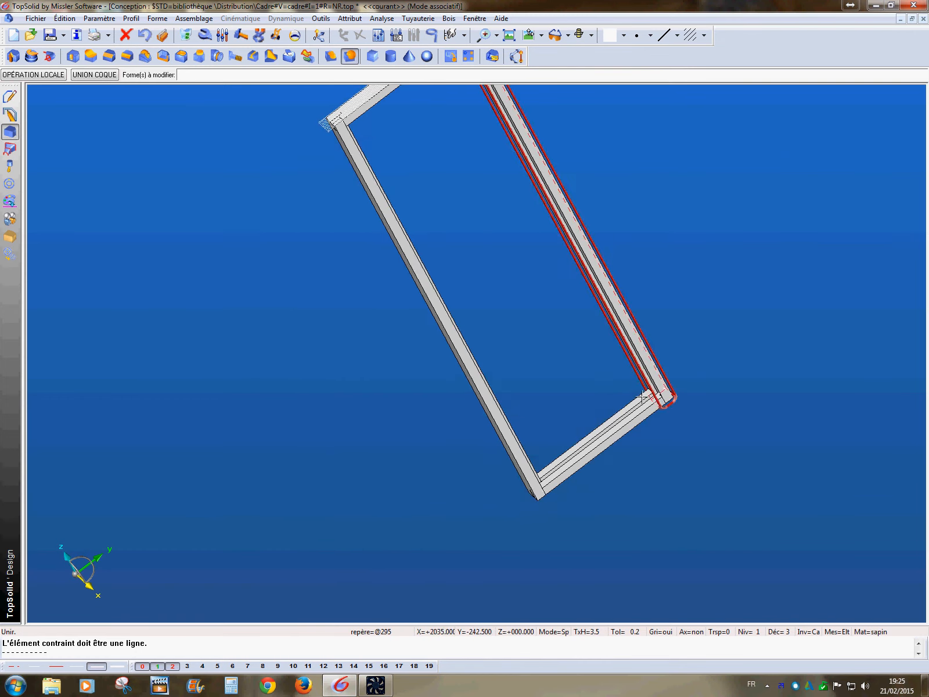
middle_click_drag(642, 397, 566, 491)
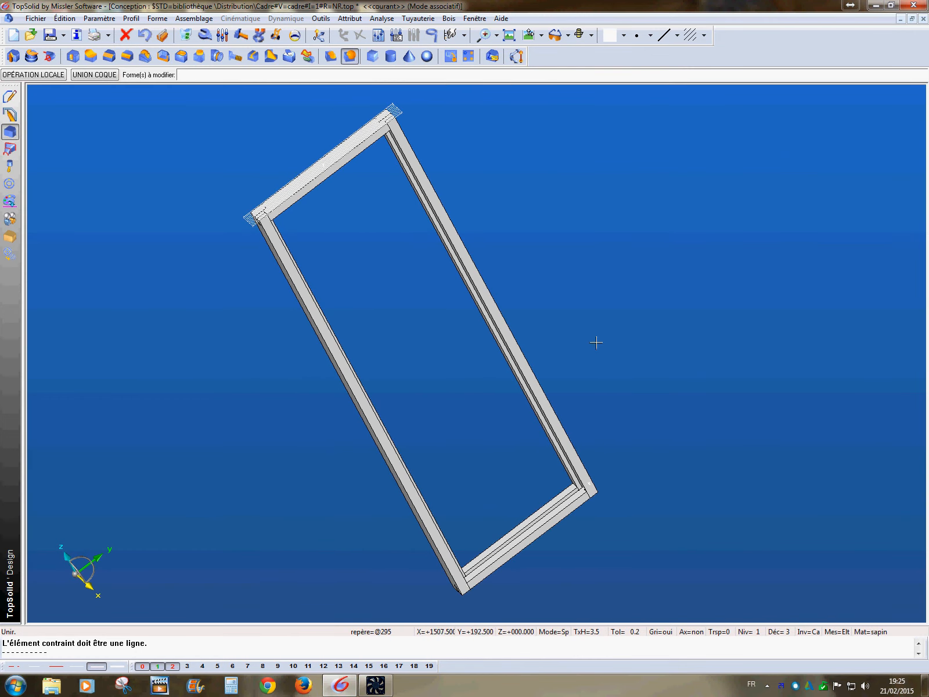
- Start a 10 mm thick constrained block bounded by the inner rebate faces of the lower and upper rails
left_click(10, 237)
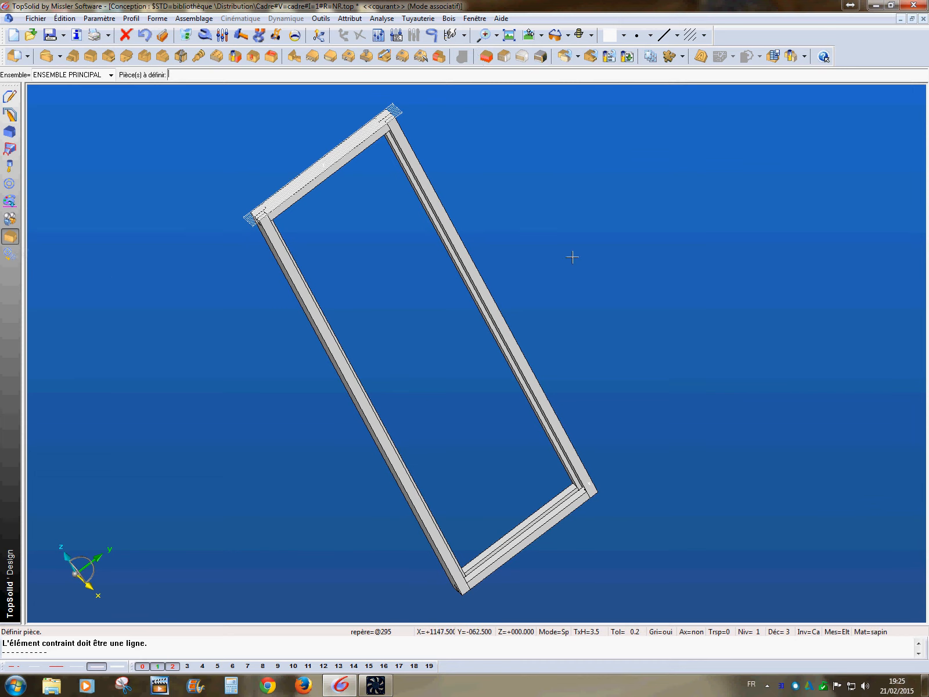
middle_click_drag(510, 133, 574, 156)
left_click(486, 55)
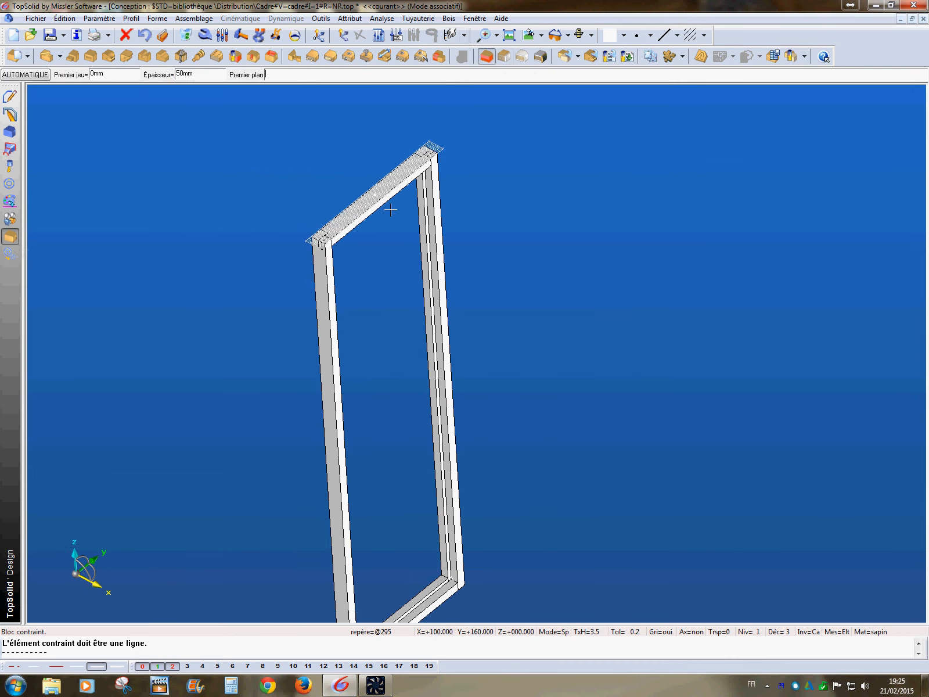
left_click(205, 76)
type("10")
key("Tab")
middle_click_drag(364, 465, 326, 339)
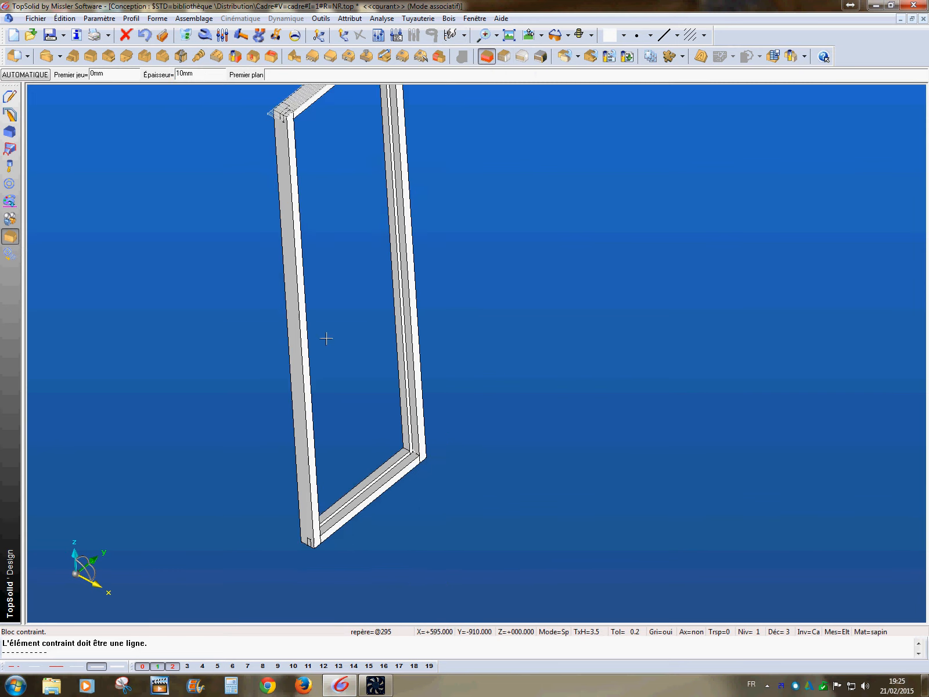
scroll(389, 520, "up", 5)
left_click(377, 472)
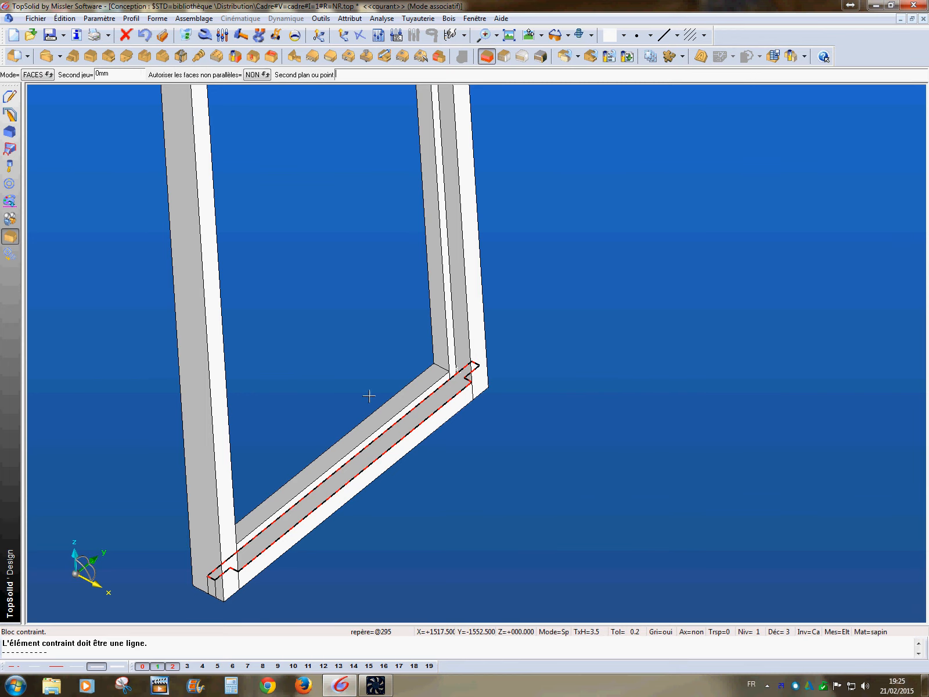
middle_click_drag(326, 284, 311, 500)
middle_click_drag(346, 334, 330, 555)
middle_click_drag(328, 261, 331, 482)
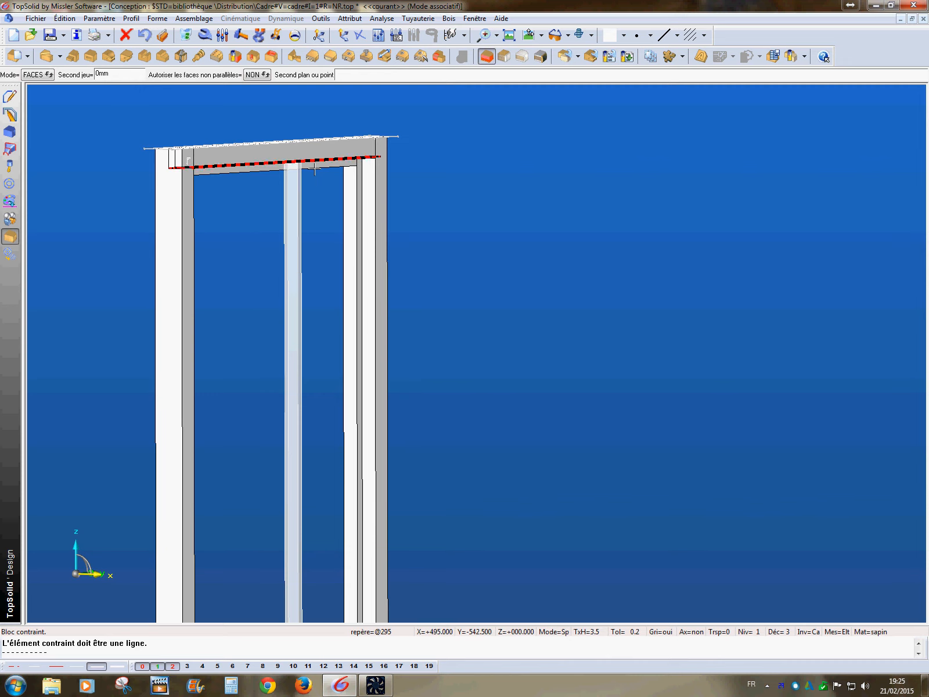
left_click(315, 168)
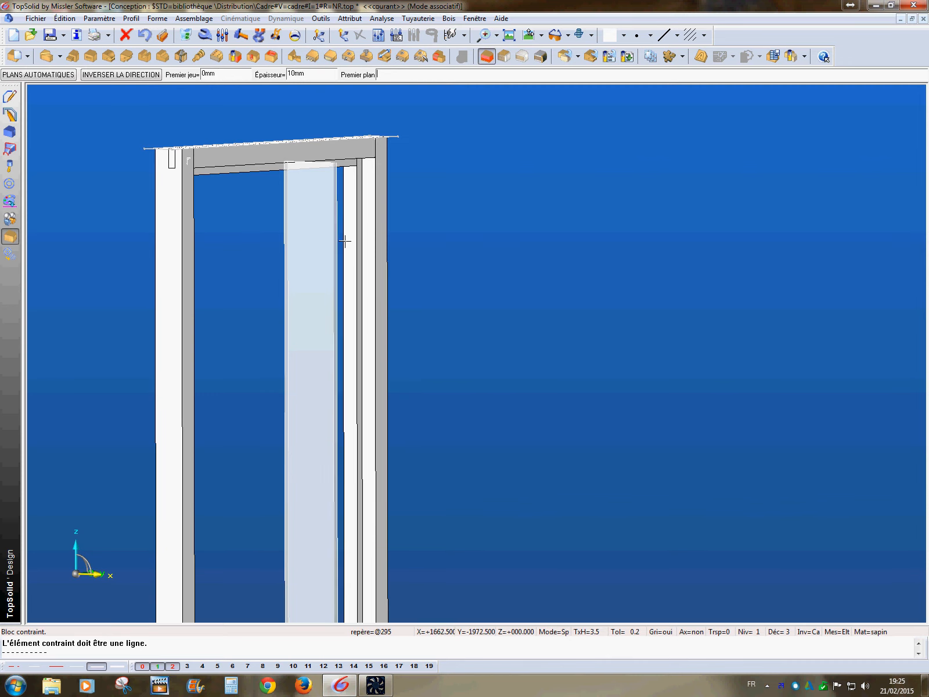
- Bound the panel block by both stiles' inner rebate faces and seat it against the rebate shoulder with 0 mm positioning clearance
right_click(469, 267)
left_click(522, 275)
middle_click_drag(549, 296, 319, 325)
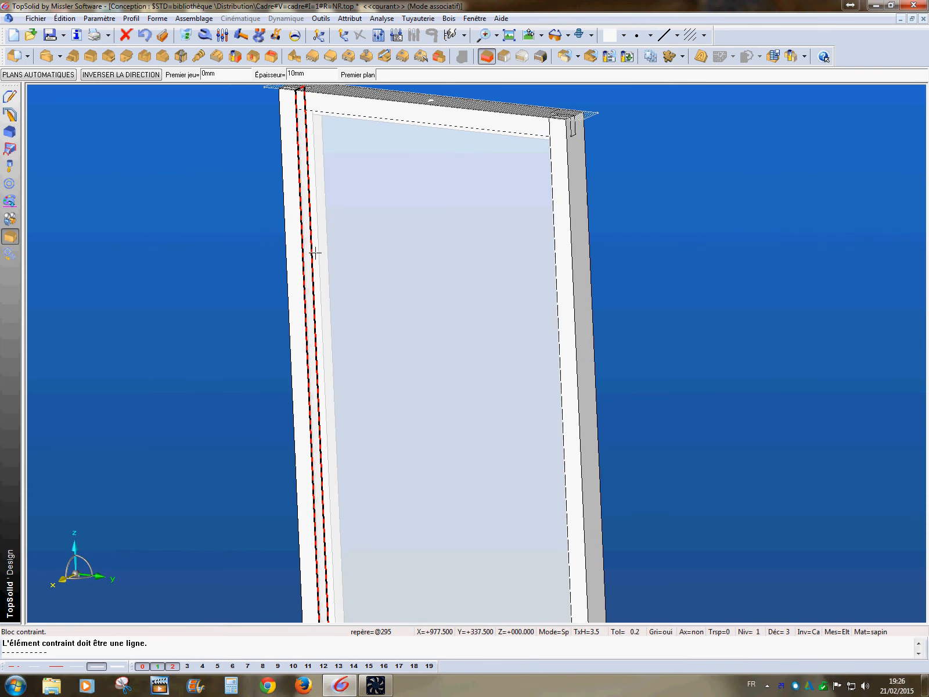
left_click(314, 253)
middle_click_drag(315, 254, 679, 278)
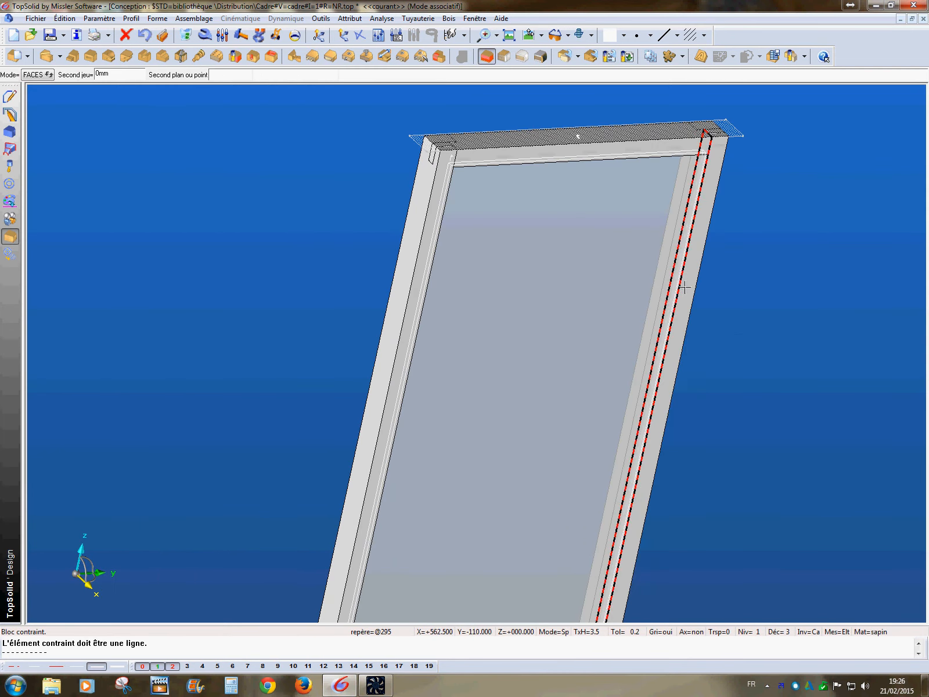
left_click(685, 287)
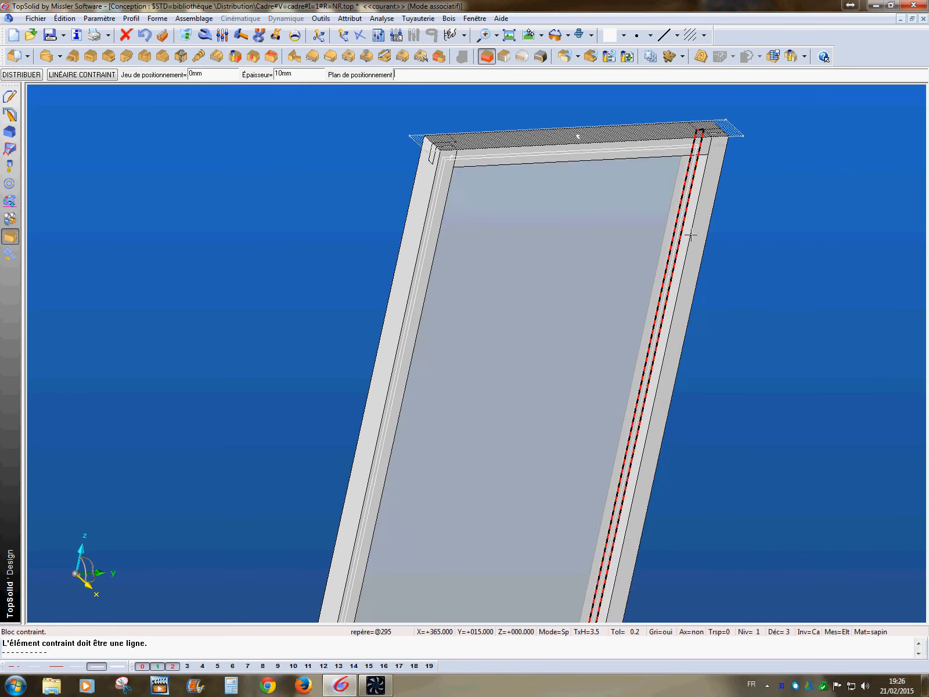
middle_click_drag(627, 273, 530, 497)
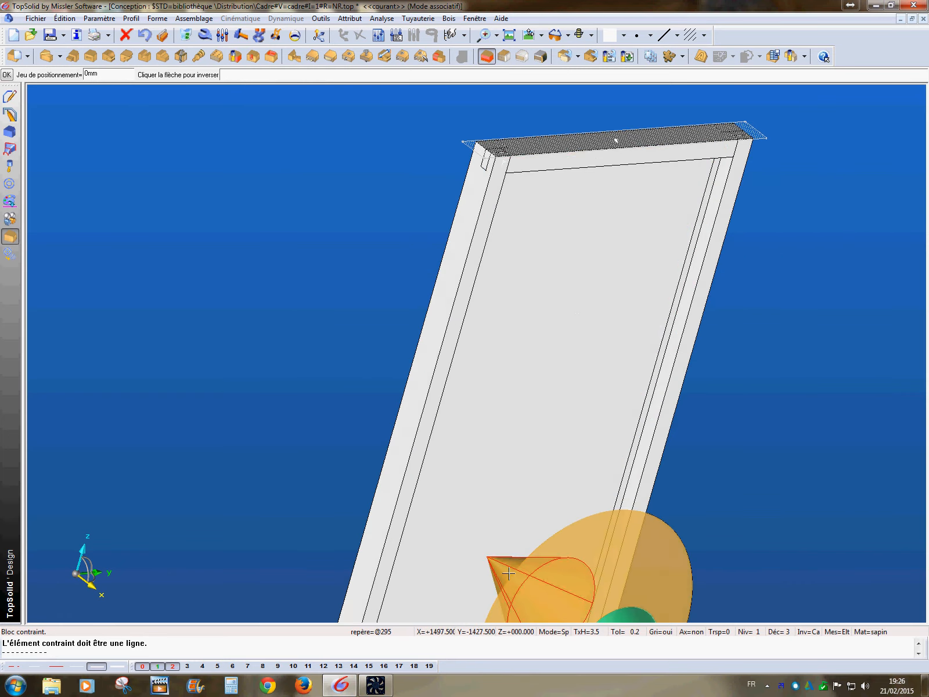
middle_click_drag(503, 541, 290, 373)
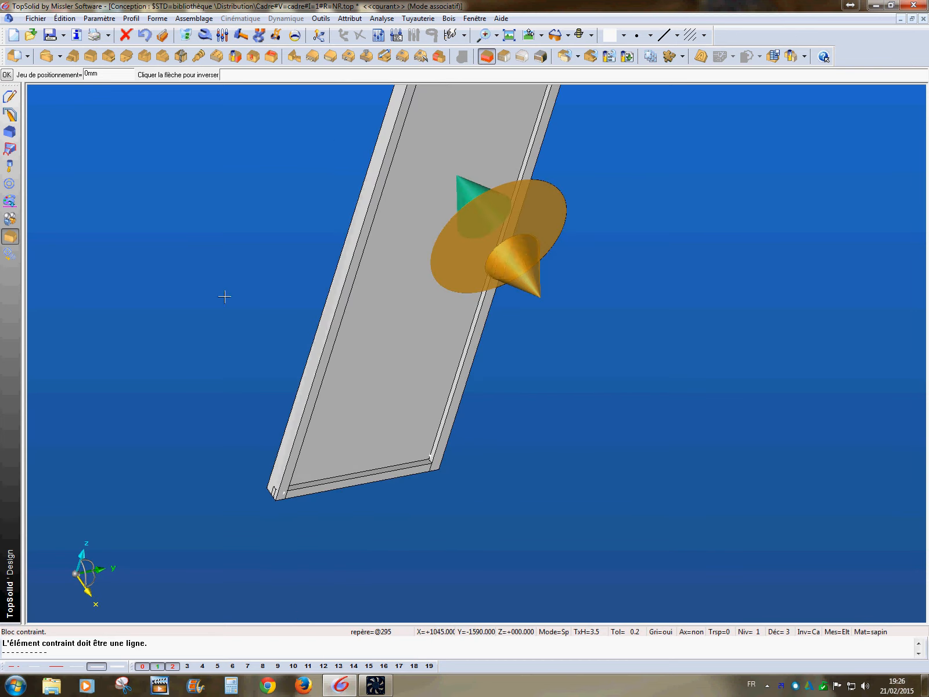
key("Return")
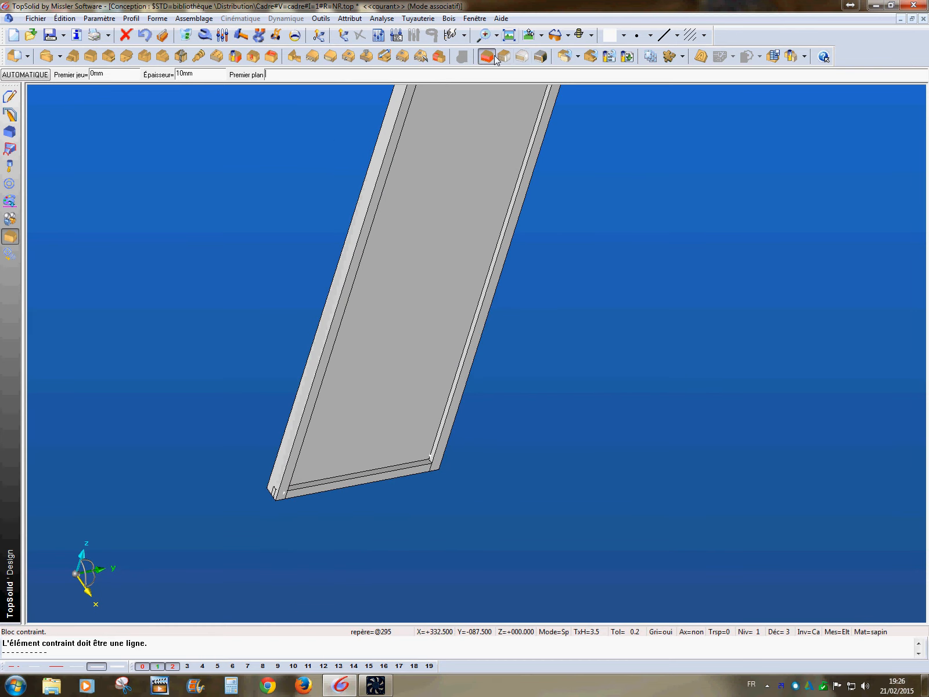
- Create a 10 mm constrained block between both rails, from the panel face to the frame's front face, against one stile's rebate
scroll(486, 344, "down", 4)
scroll(485, 344, "up", 7)
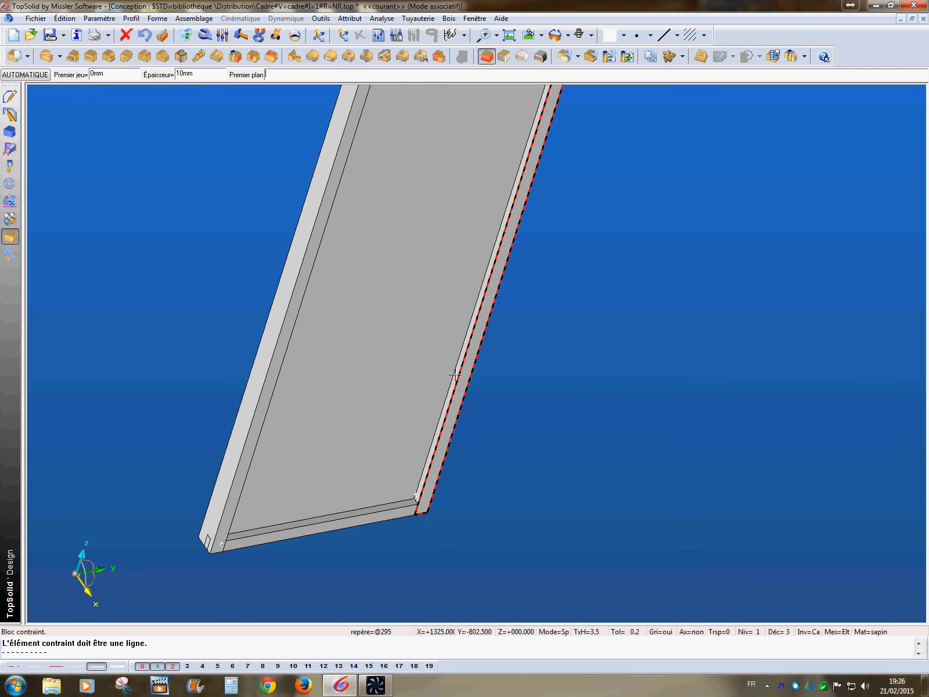
left_click(404, 515)
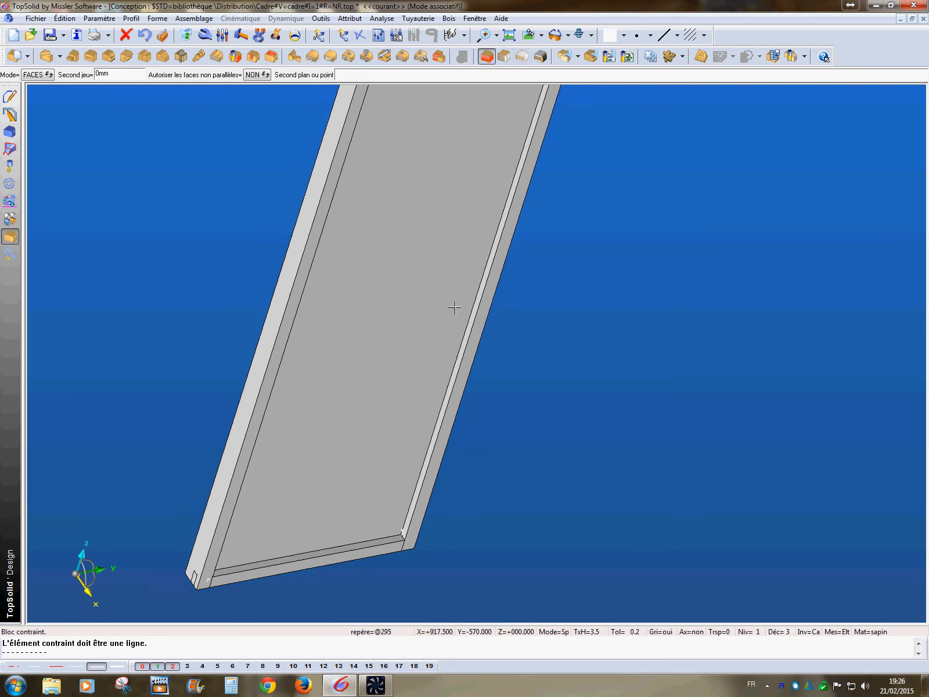
left_click(504, 113)
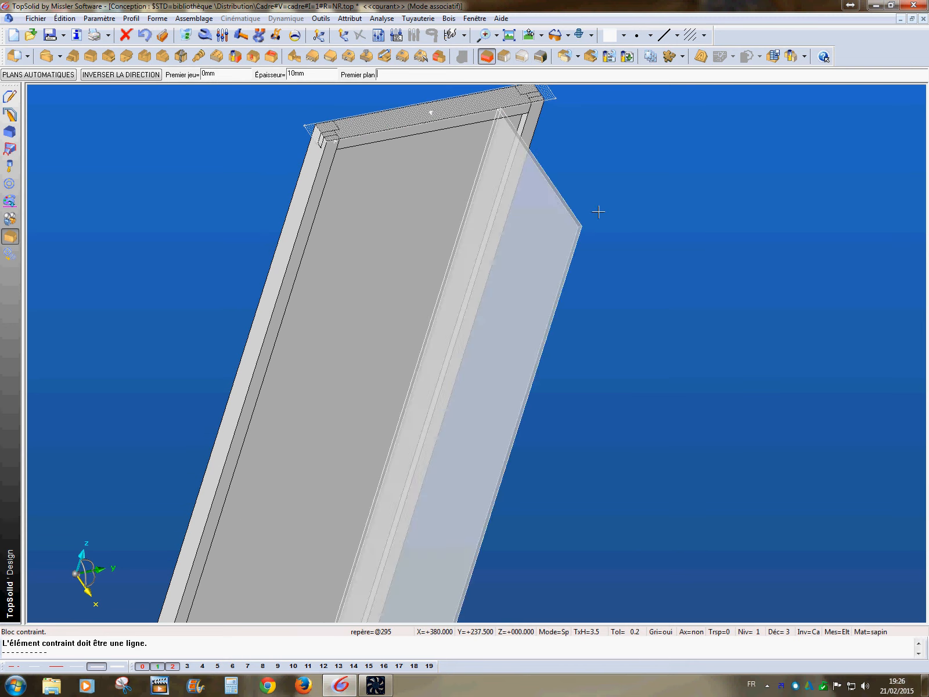
left_click(452, 181)
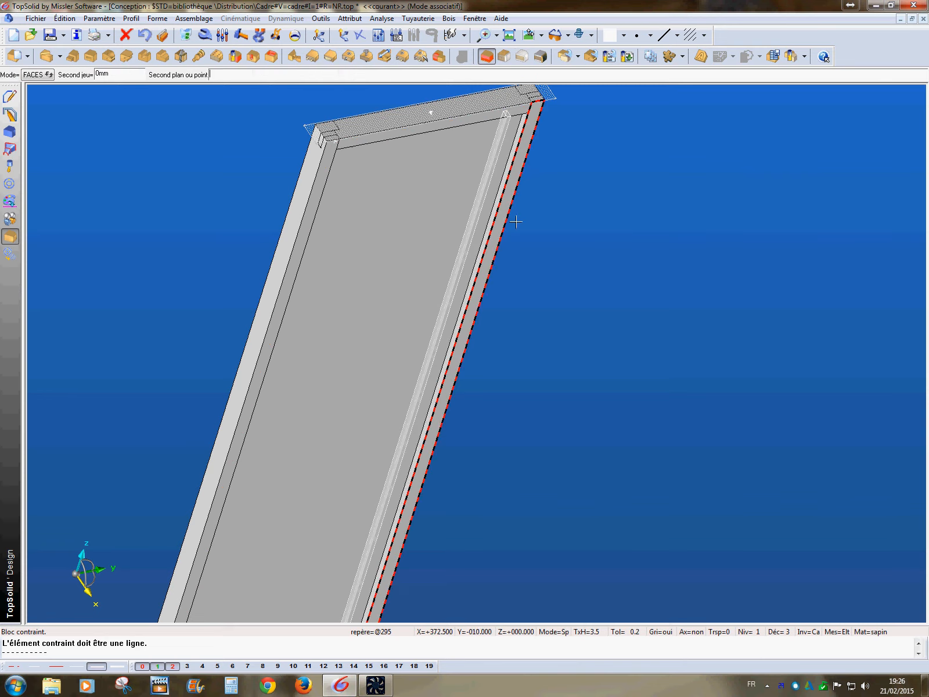
left_click(516, 204)
left_click(515, 182)
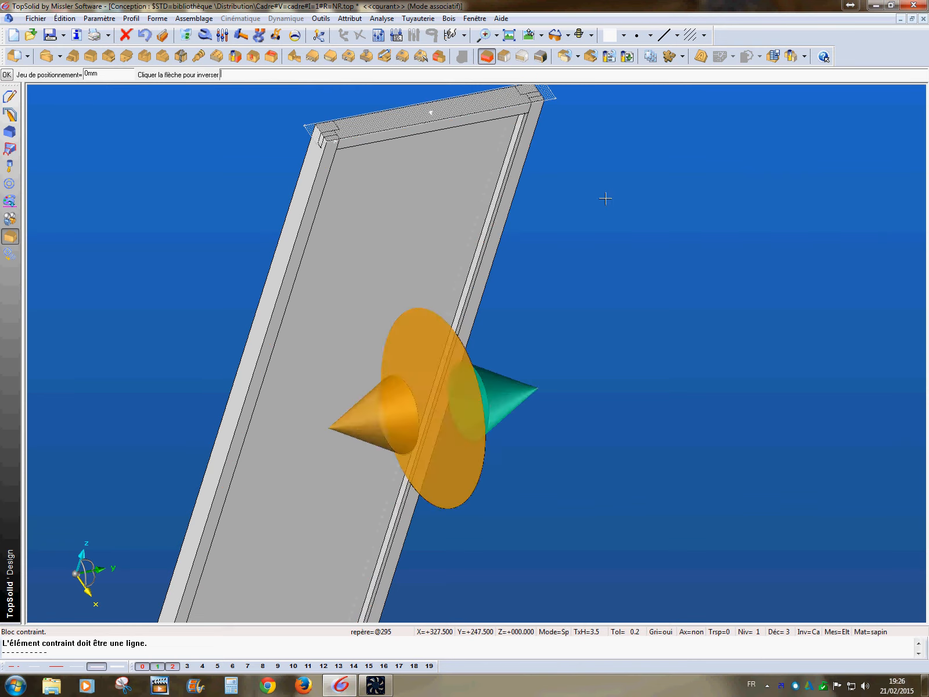
middle_click_drag(588, 267, 555, 266)
key("Return")
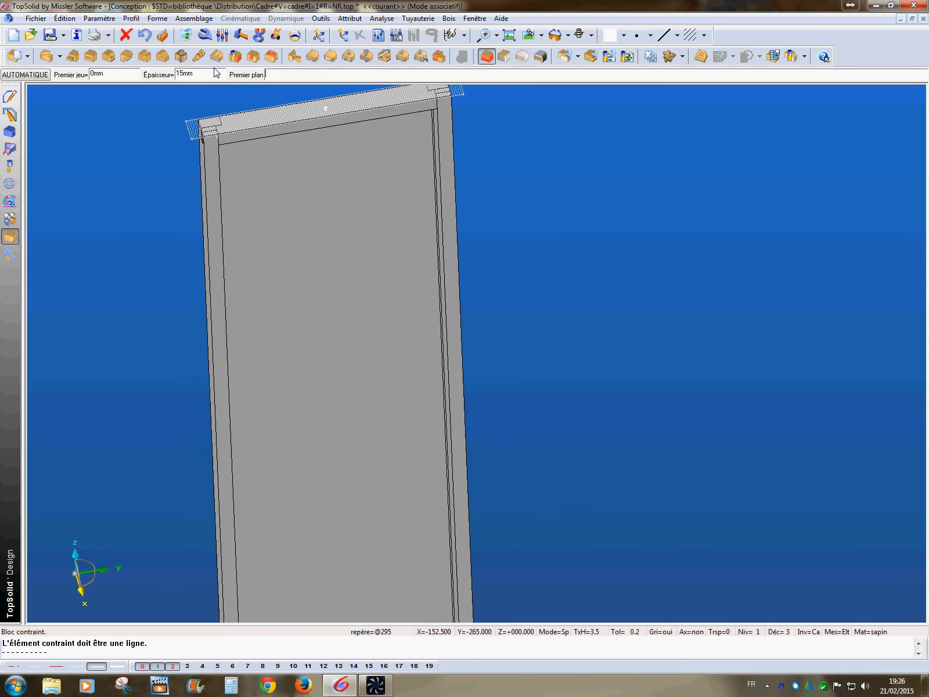
- Start a 15 mm thick constrained block bounded by the inner faces of the lower and upper rails
middle_click_drag(145, 280, 143, 322)
scroll(112, 313, "down", 2)
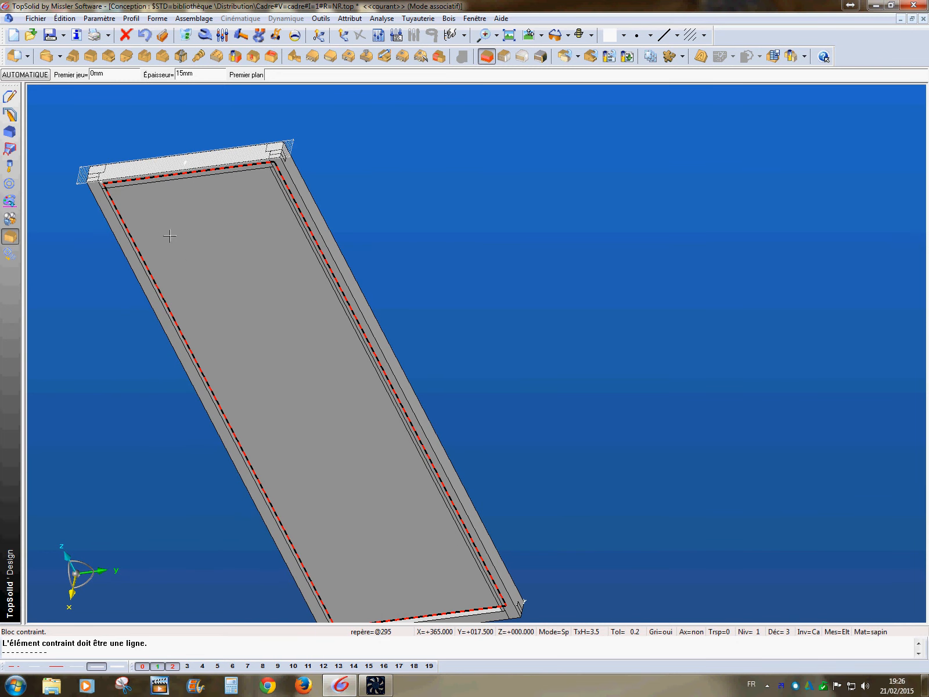
middle_click_drag(357, 531, 384, 435, "shift")
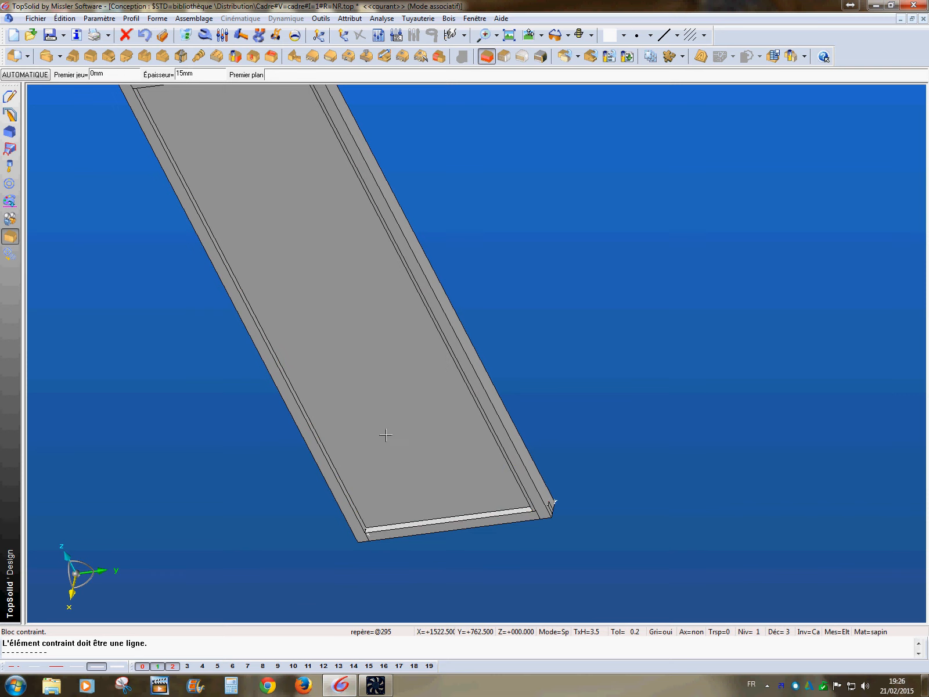
left_click(408, 534)
middle_click_drag(203, 143, 280, 297, "shift")
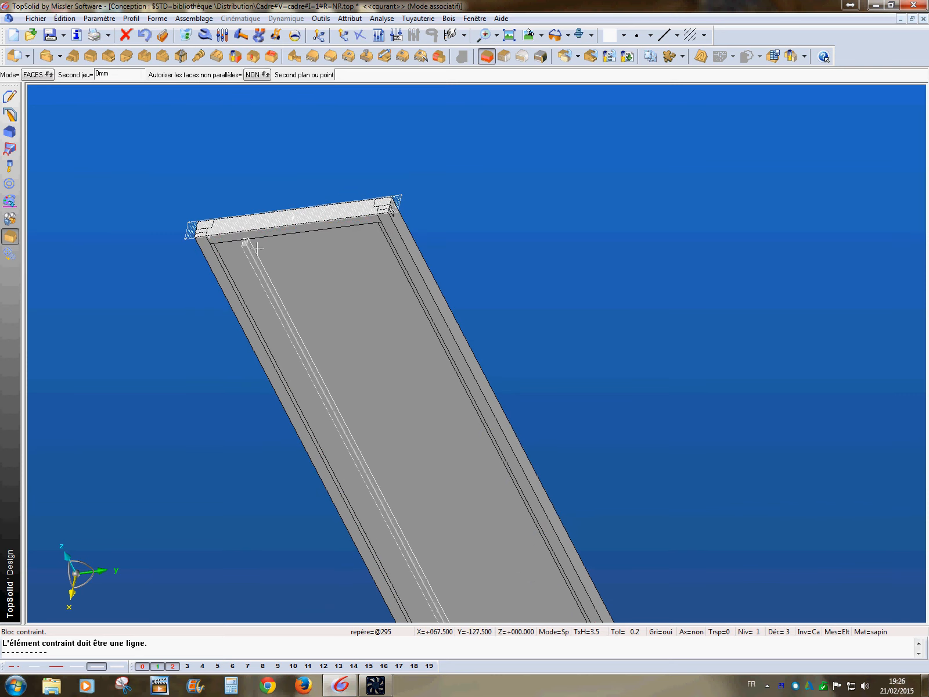
left_click(256, 245)
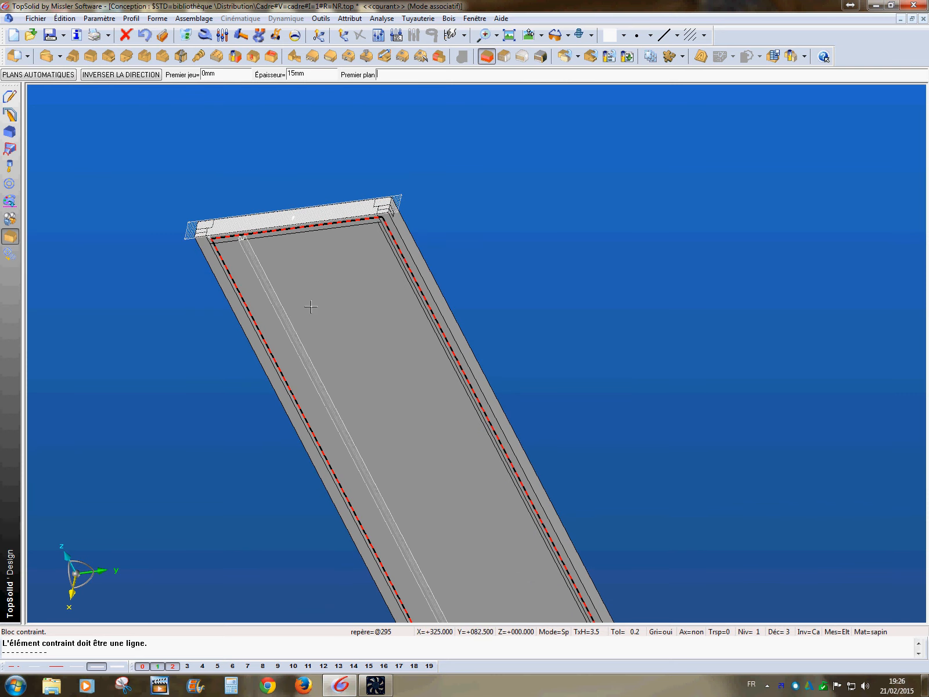
- Limit the block between the panel face and the frame's front face, and position it against the opposite stile's rebate
left_click(311, 306)
left_click(284, 387)
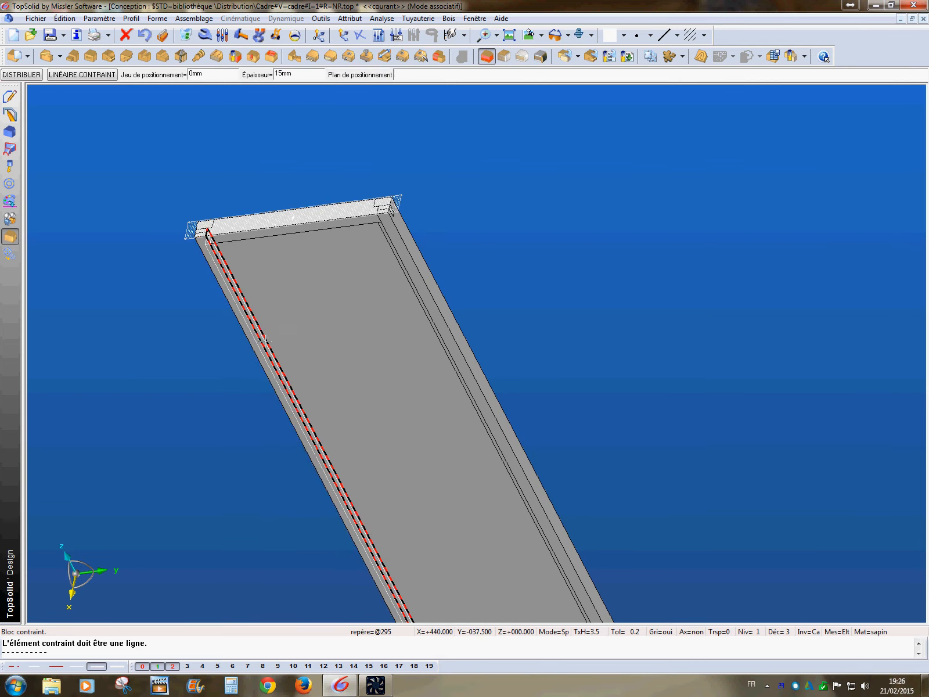
left_click(267, 341)
left_click(272, 473)
middle_click_drag(177, 407, 337, 320)
middle_click_drag(397, 268, 271, 404)
key("Return")
- Start a 15 mm thick constrained block for the upper rail's bead, bounded by the rebate faces of both stiles
middle_click_drag(209, 329, 198, 203)
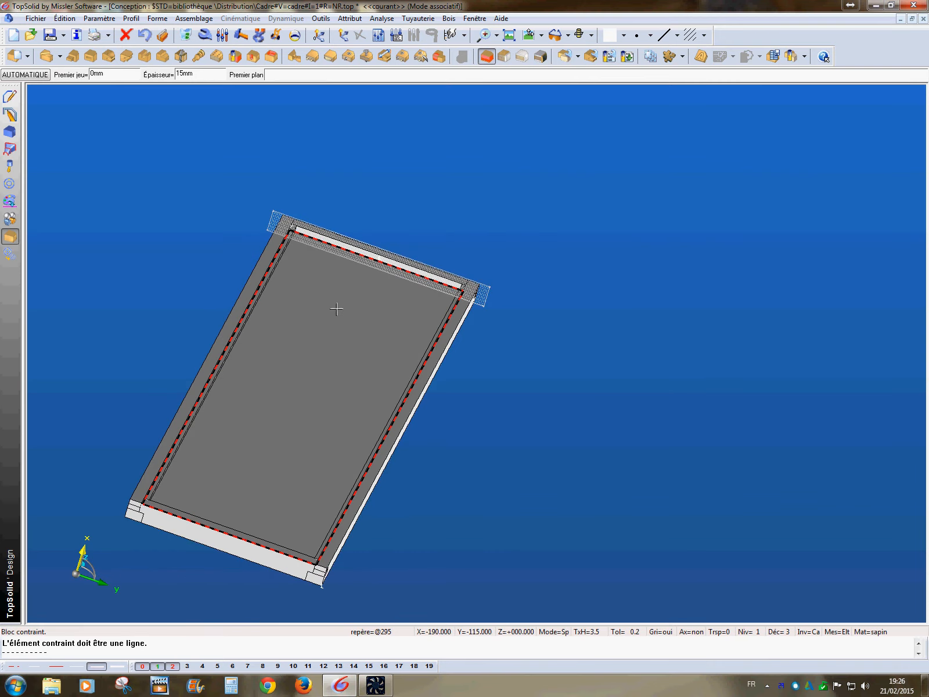
middle_click_drag(333, 310, 298, 315)
scroll(405, 265, "down", 2)
scroll(406, 264, "up", 5)
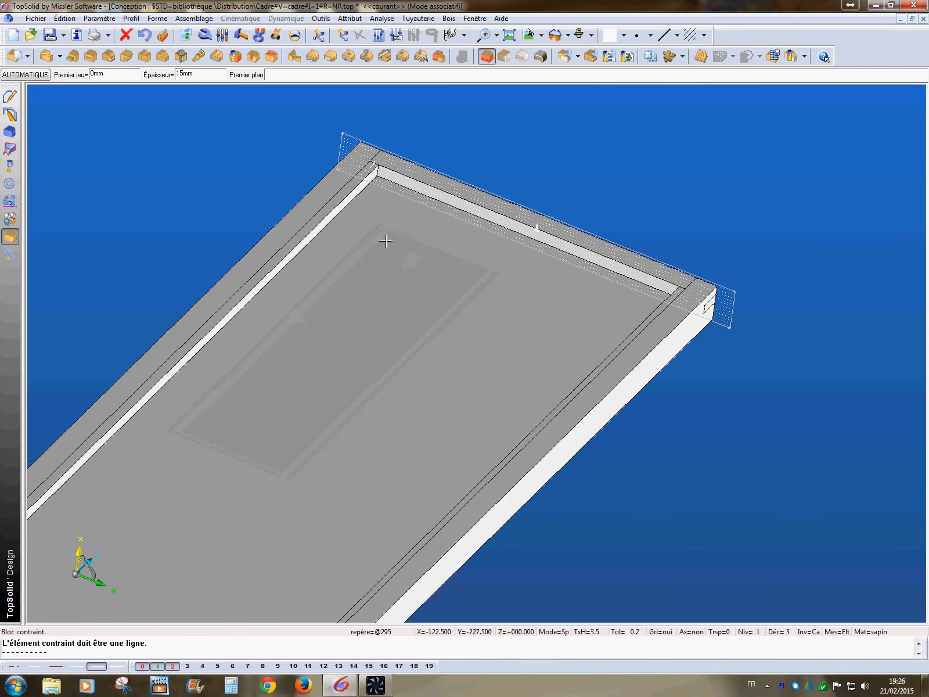
left_click(339, 212)
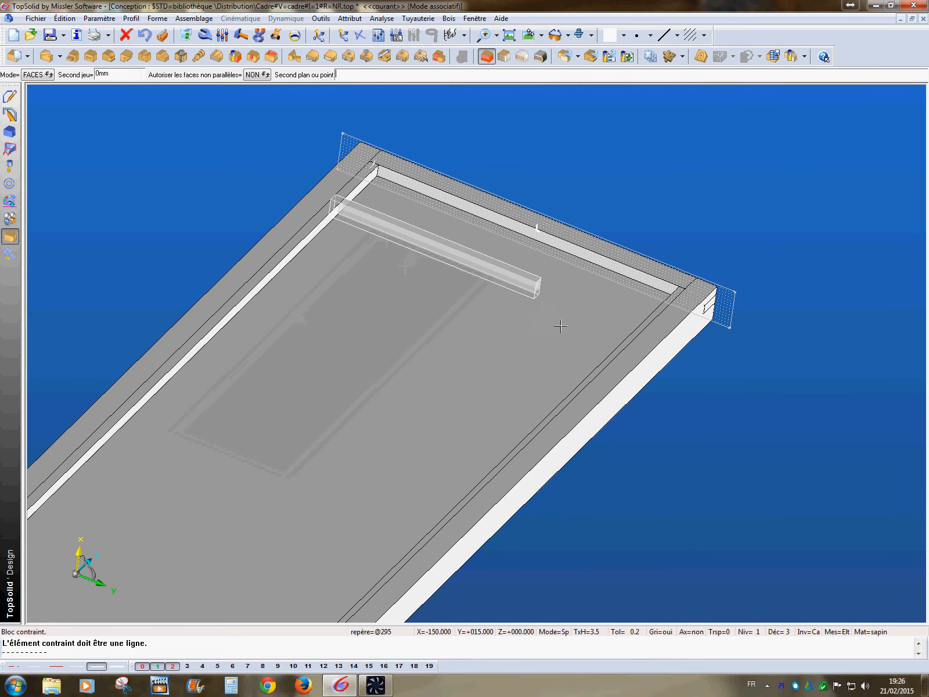
left_click(643, 346)
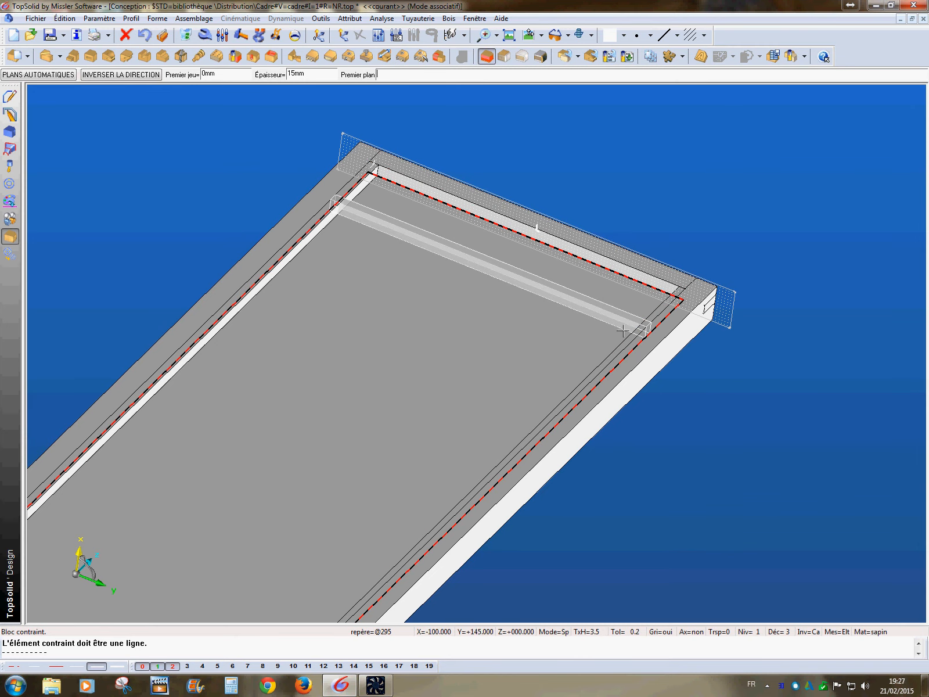
- Limit the bead block between the panel face and the frame's front face, and position it against the upper rail's rebate
left_click(566, 342)
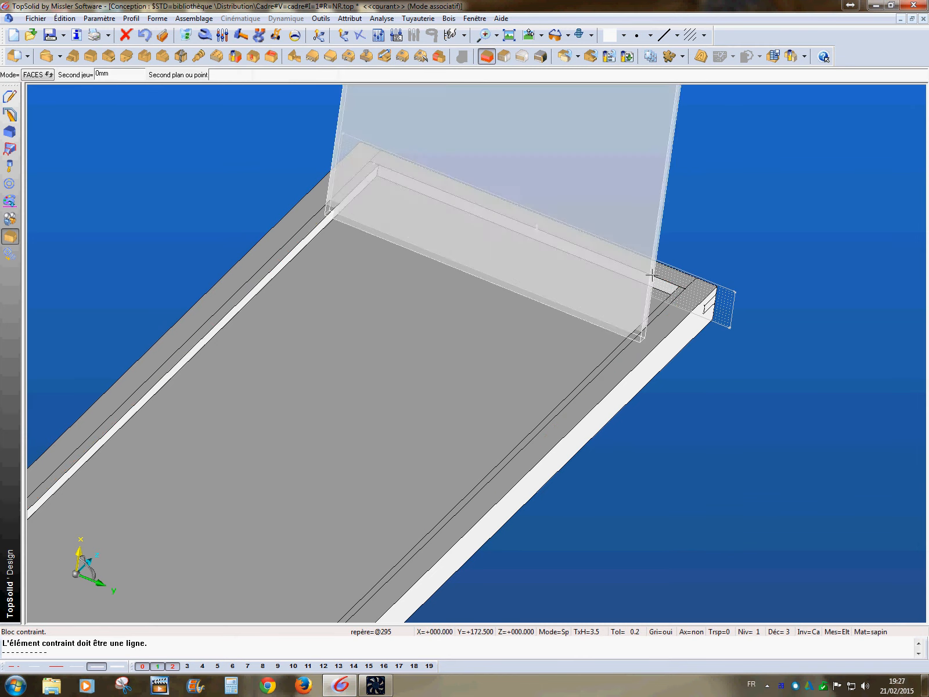
left_click(654, 274)
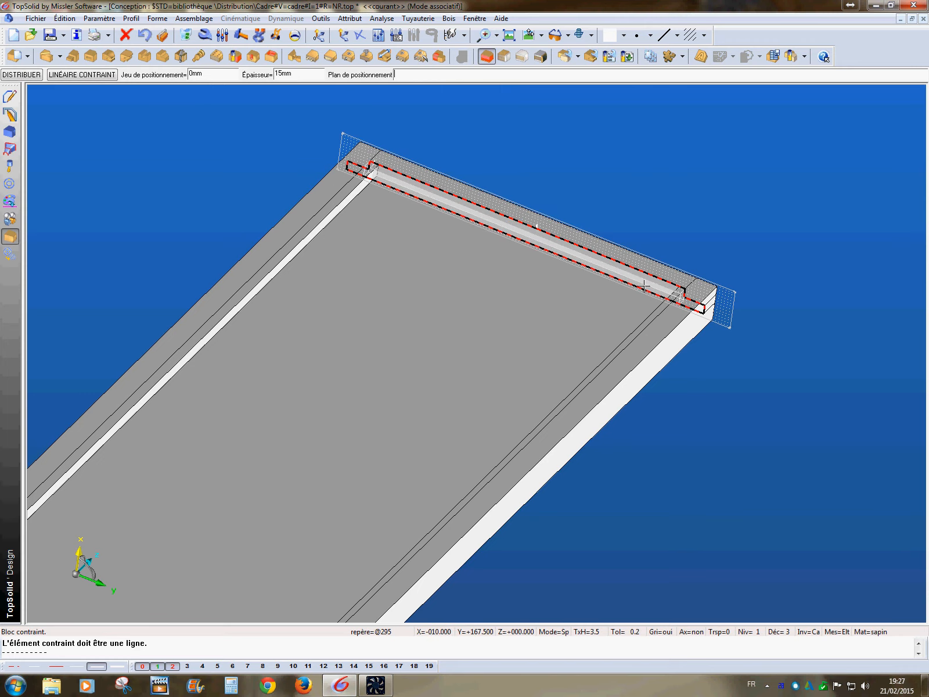
left_click(644, 286)
middle_click_drag(459, 327, 518, 230)
scroll(510, 387, "down", 2)
scroll(518, 230, "down", 3)
key("Return")
middle_click_drag(587, 342, 584, 299)
middle_click_drag(573, 386, 540, 450)
scroll(540, 450, "down", 2)
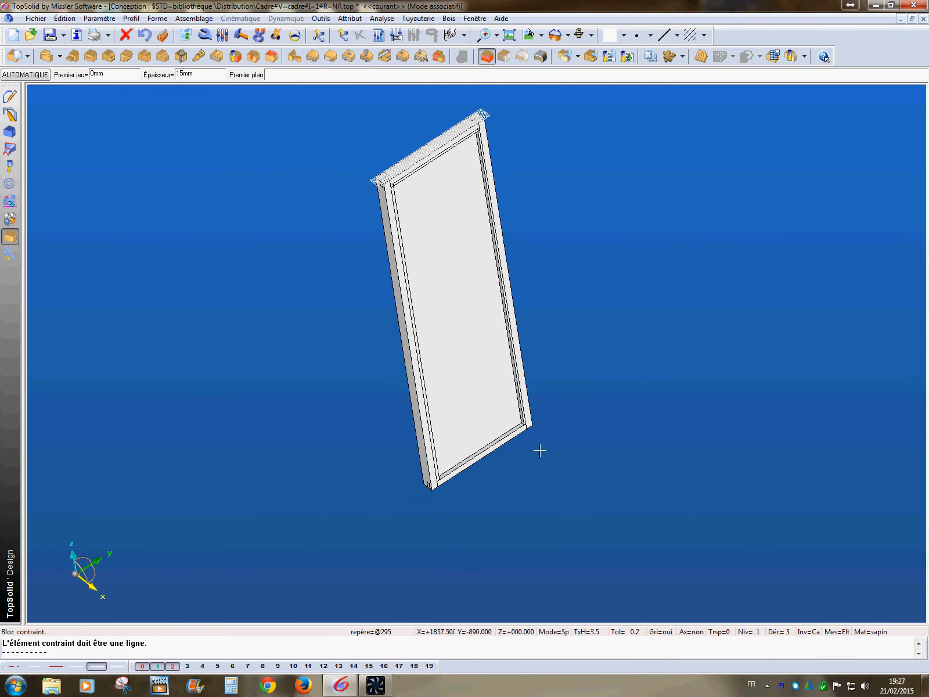
scroll(540, 451, "up", 3)
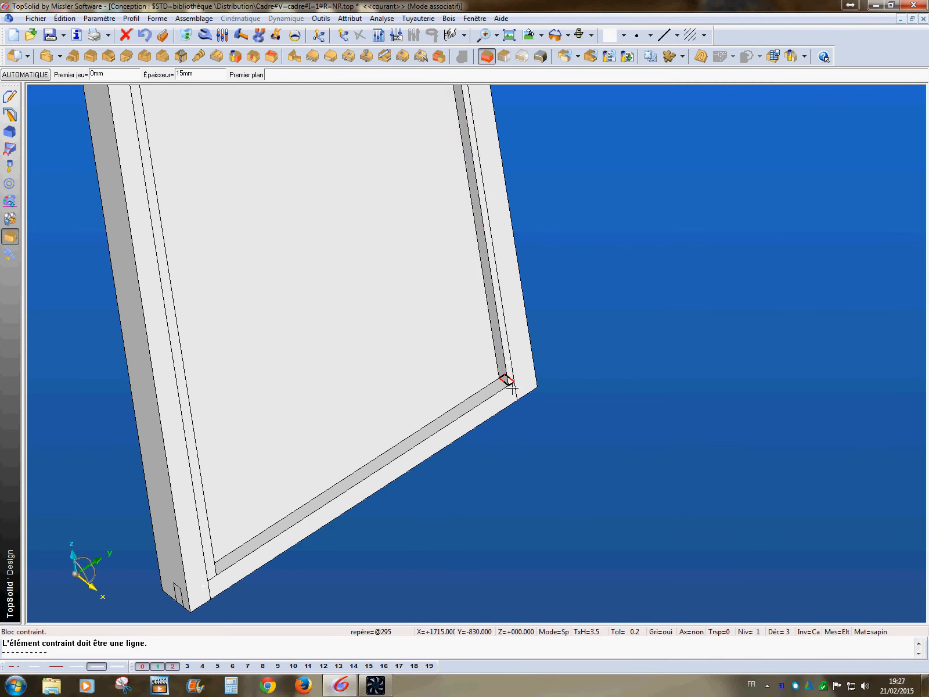
left_click(510, 383)
middle_click_drag(379, 438, 553, 447)
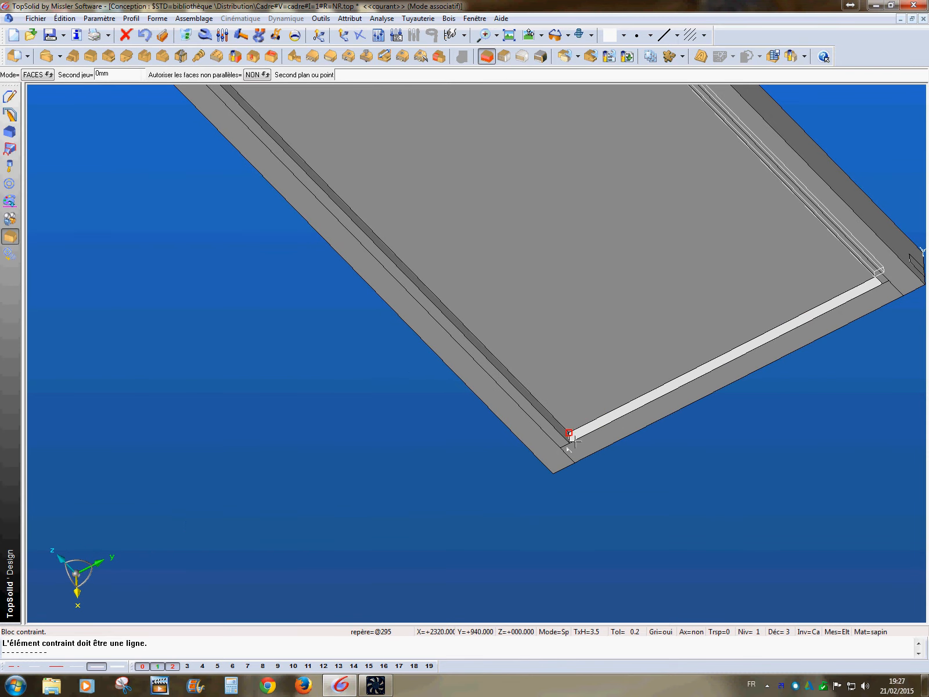
left_click(482, 56)
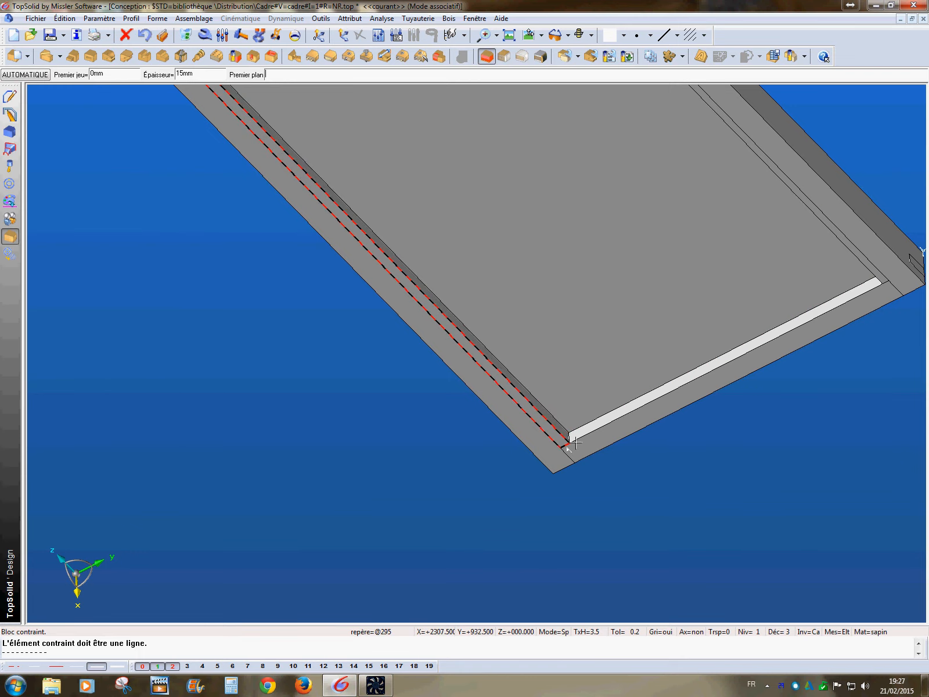
- Create a 15 mm constrained block along the lower rail's rebate, between both stiles' rebate faces, from the panel face to the frame's front face
middle_click_drag(568, 431, 584, 458)
left_click(674, 328)
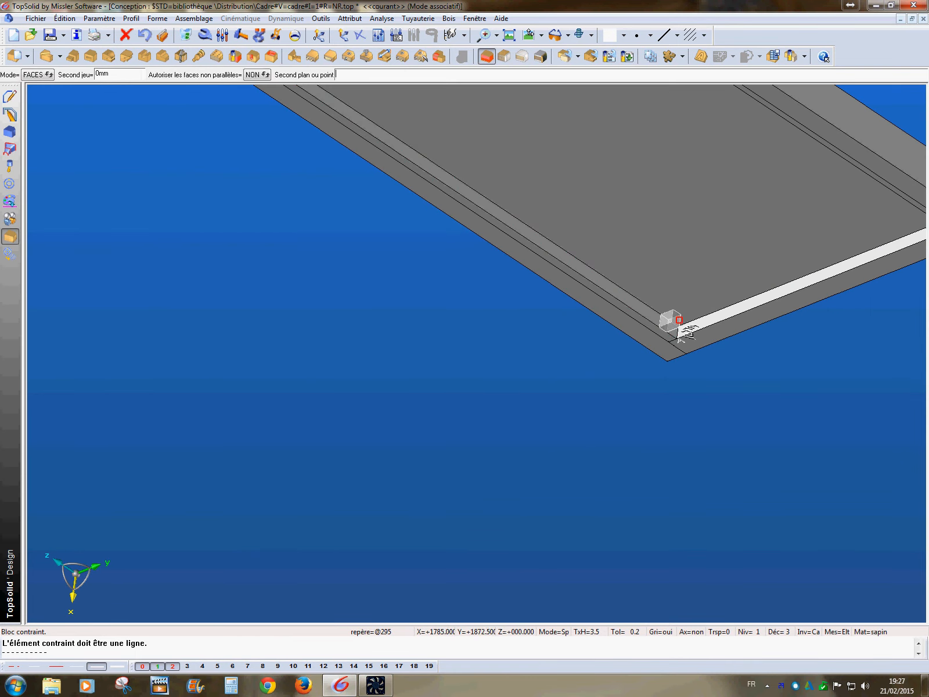
middle_click_drag(674, 328, 505, 388)
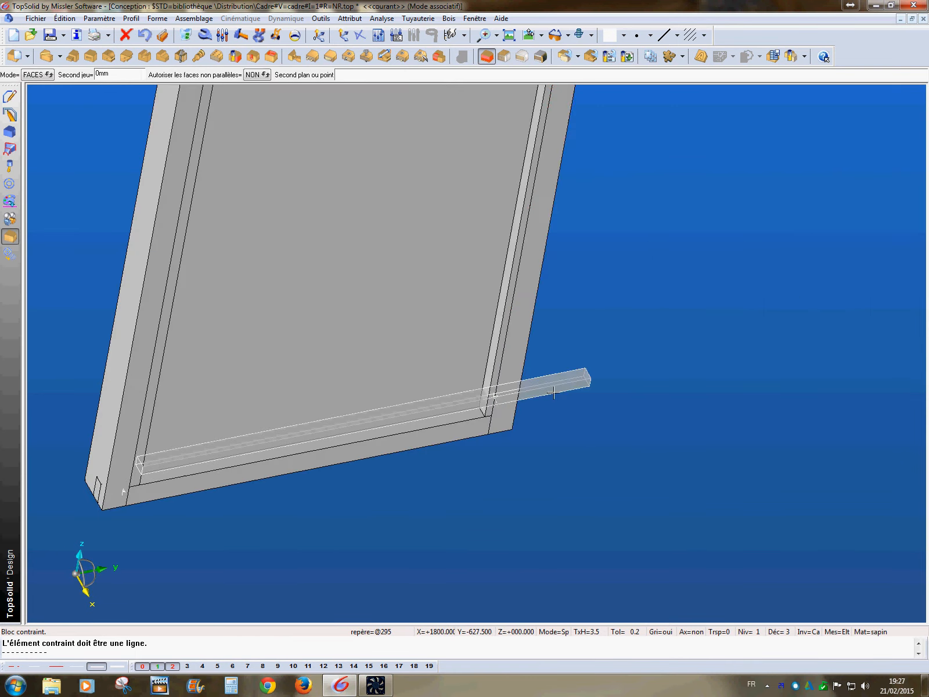
left_click(495, 390)
left_click(446, 383)
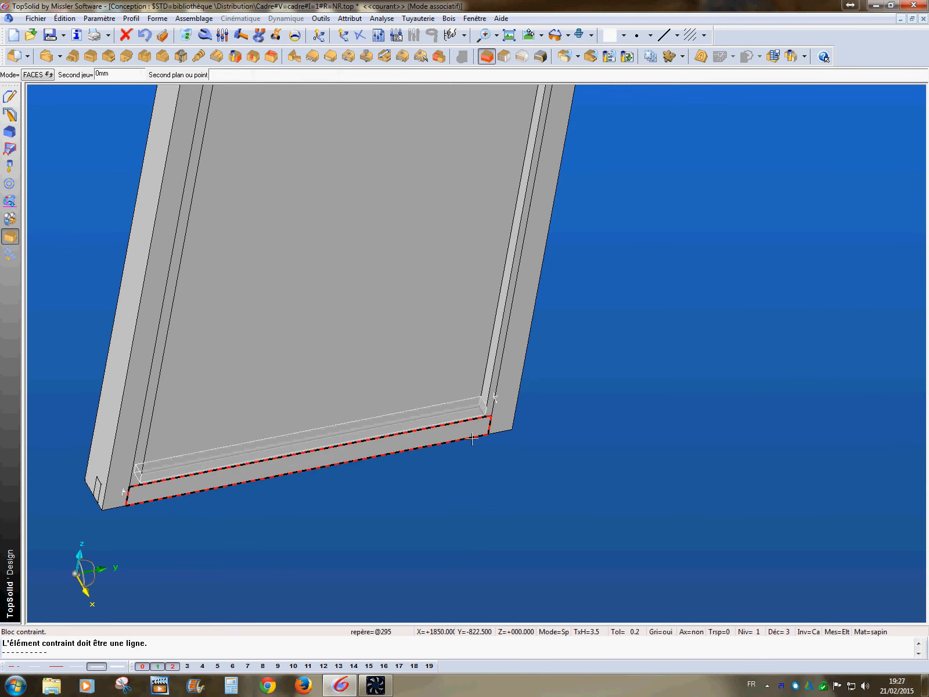
left_click(477, 424)
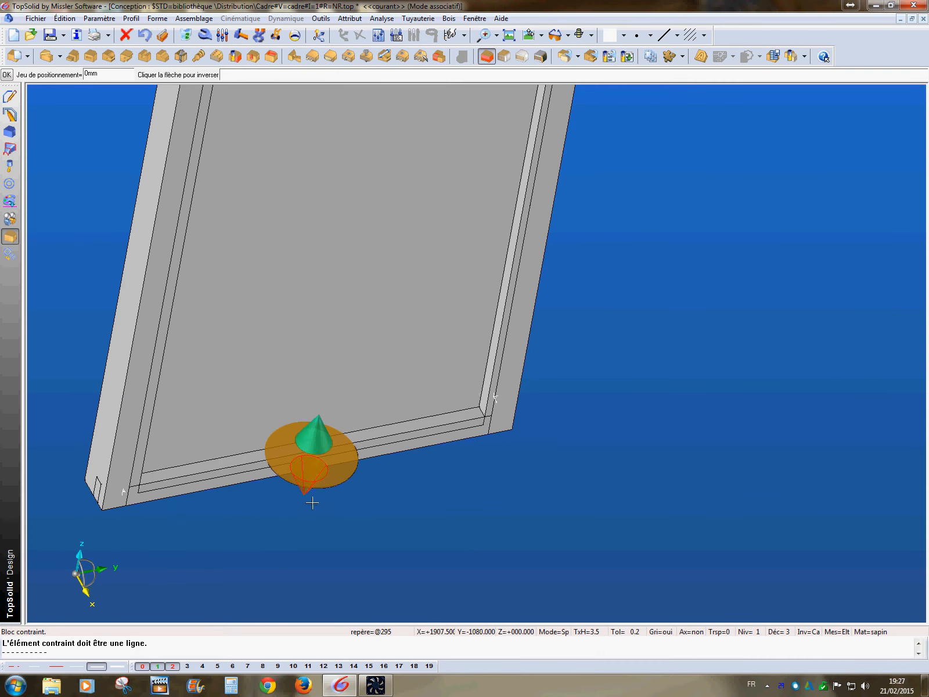
middle_click_drag(446, 512, 483, 491)
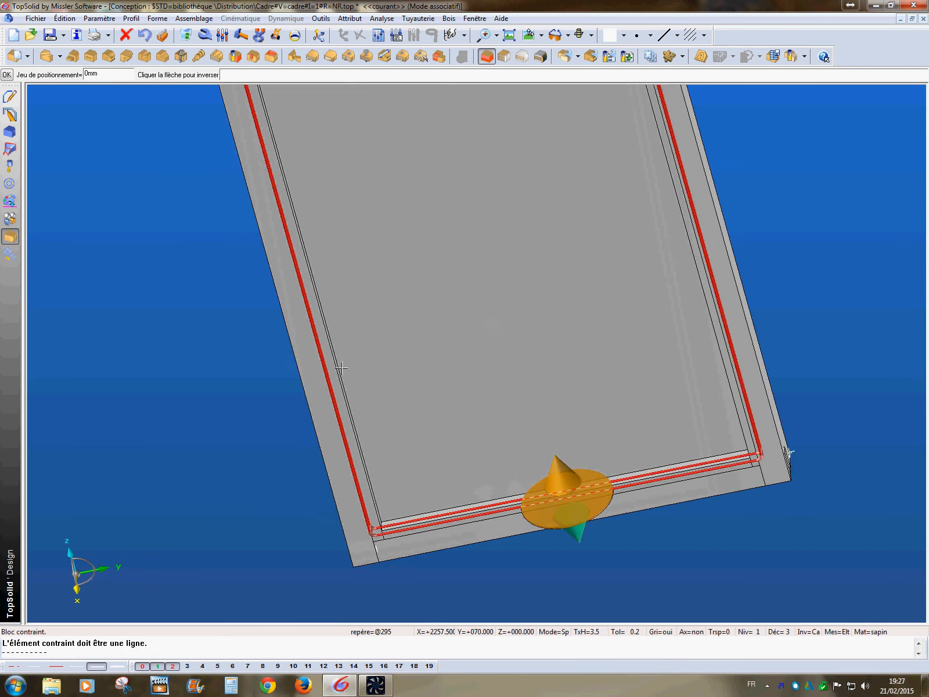
middle_click_drag(342, 402, 601, 314)
key("Return")
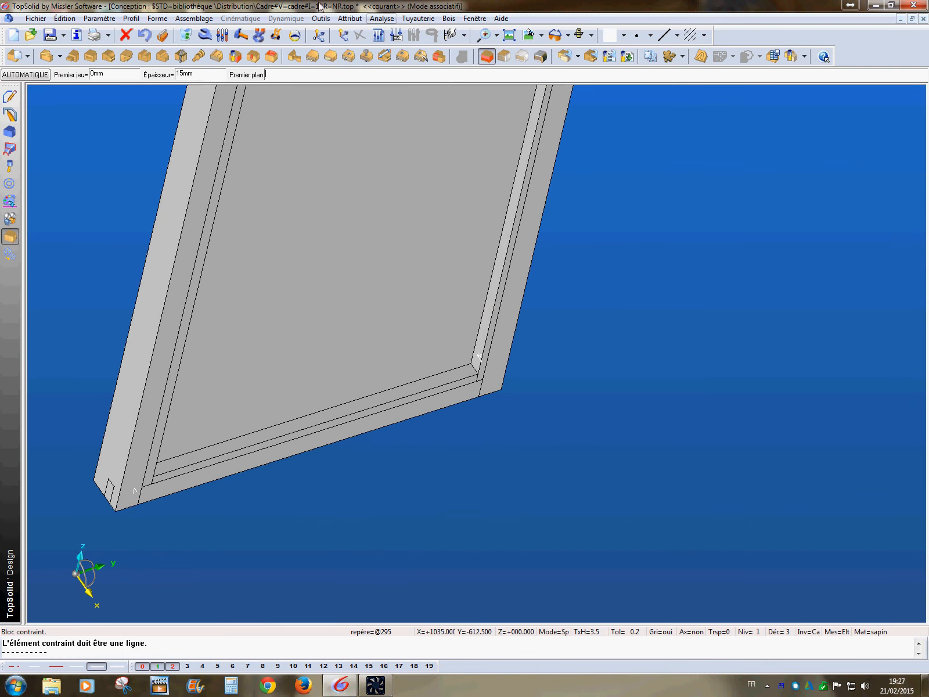
- Modify the thickness of the 10 mm bead along the +Y stile to match the other beads
left_click(223, 36)
left_click(519, 242)
left_click(110, 77)
left_click(92, 90)
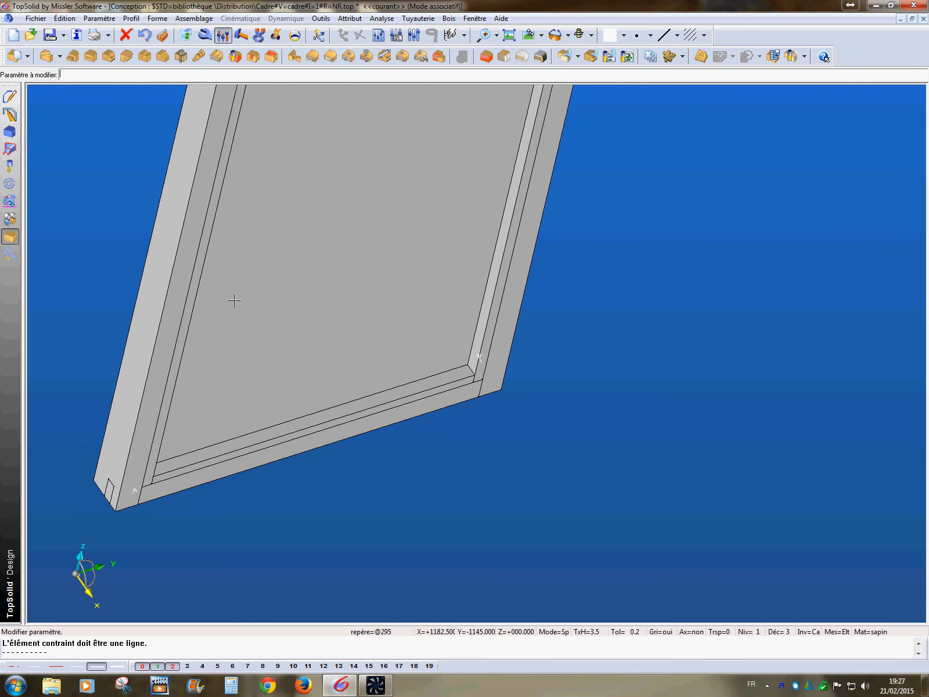
- Mitre-cut the −Y stile bead with the upper bead in MANUEL mode at 0 mm offset, reversing the upper bead's direction
scroll(410, 261, "down", 1)
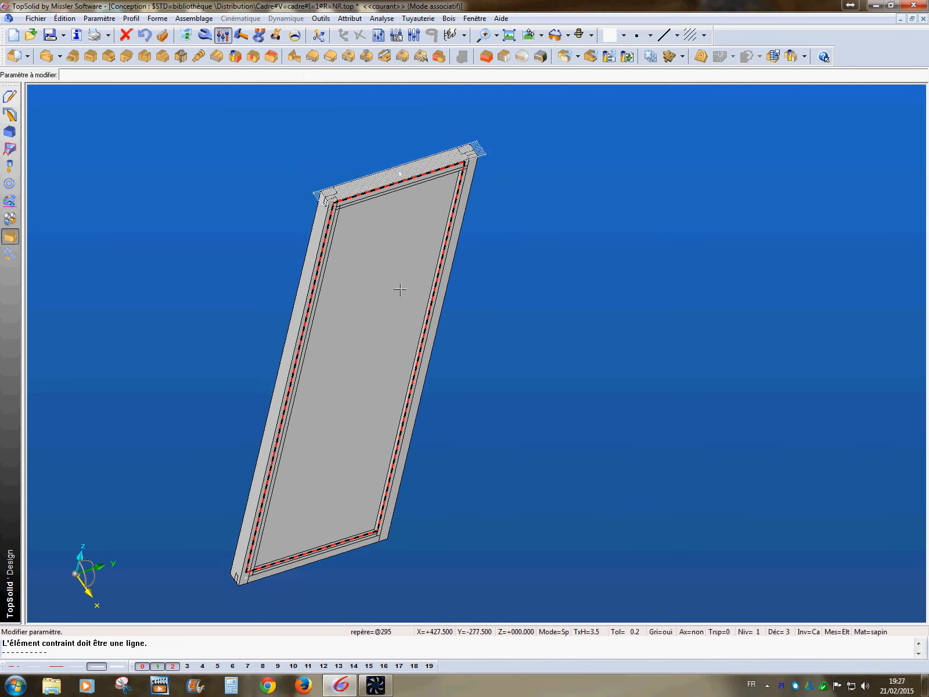
middle_click_drag(399, 287, 394, 253)
scroll(349, 160, "up", 3)
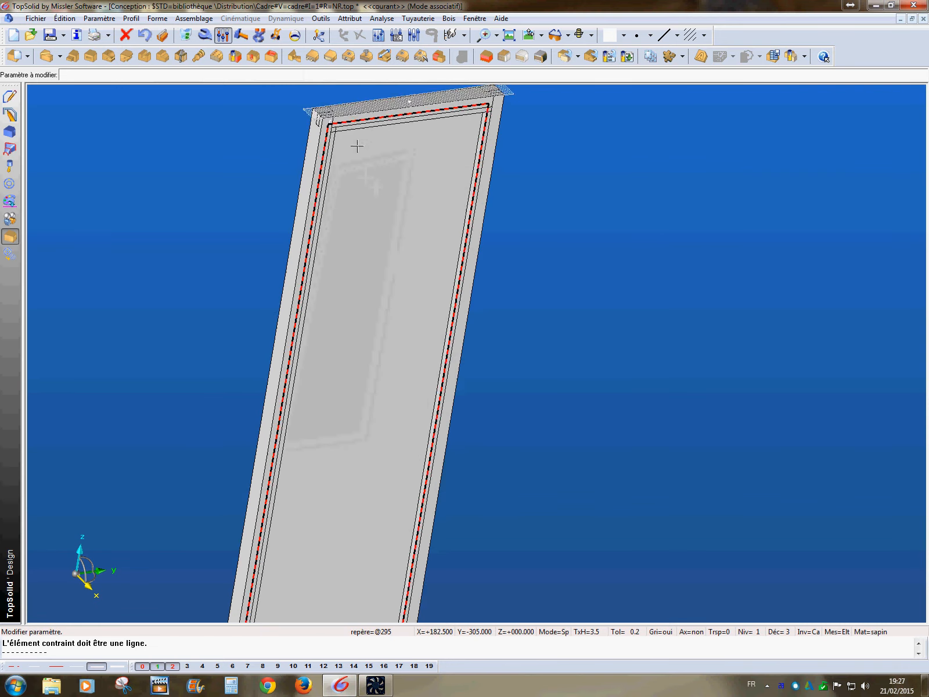
middle_click_drag(356, 147, 349, 193)
left_click(48, 58)
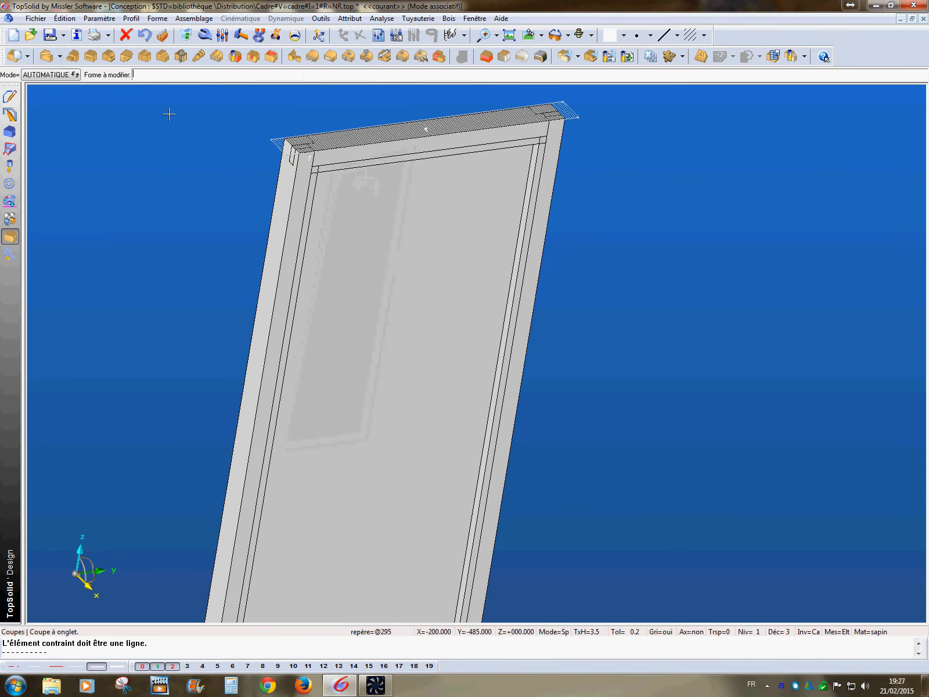
left_click(63, 76)
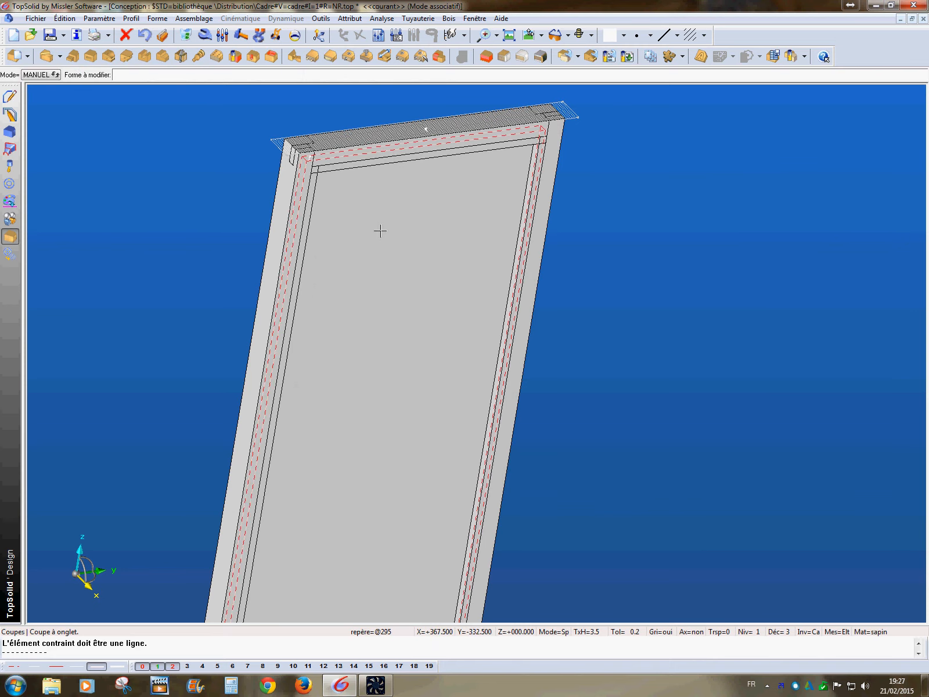
left_click(317, 230)
left_click(305, 311)
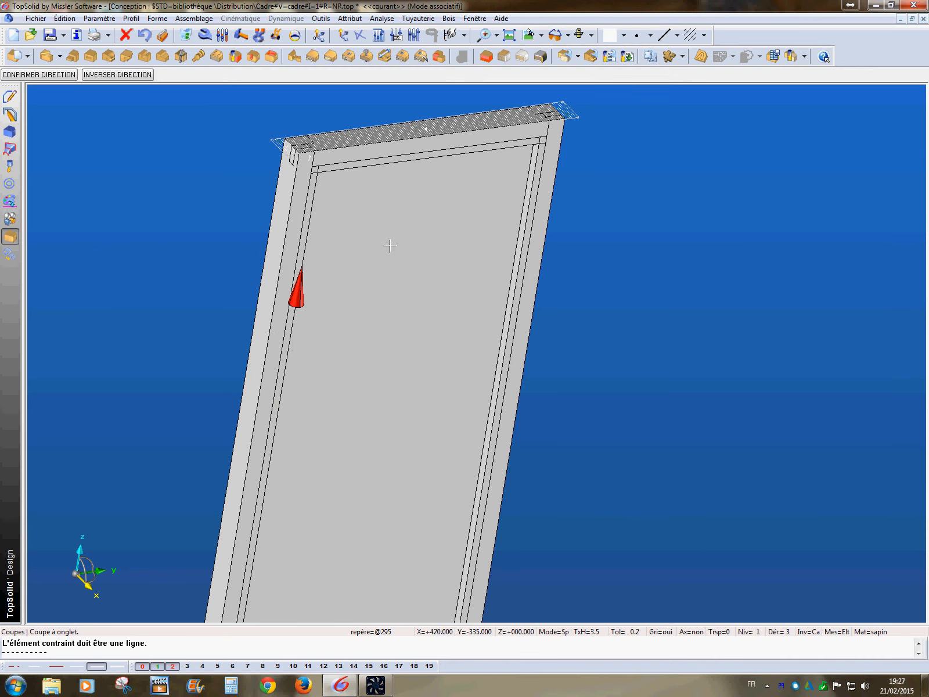
key("Return")
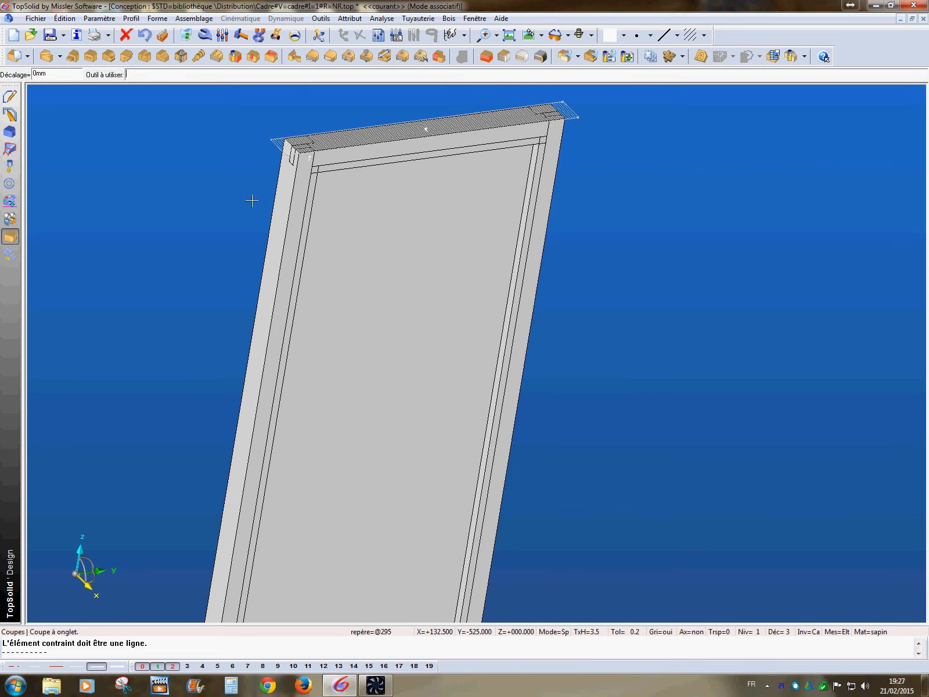
left_click(382, 173)
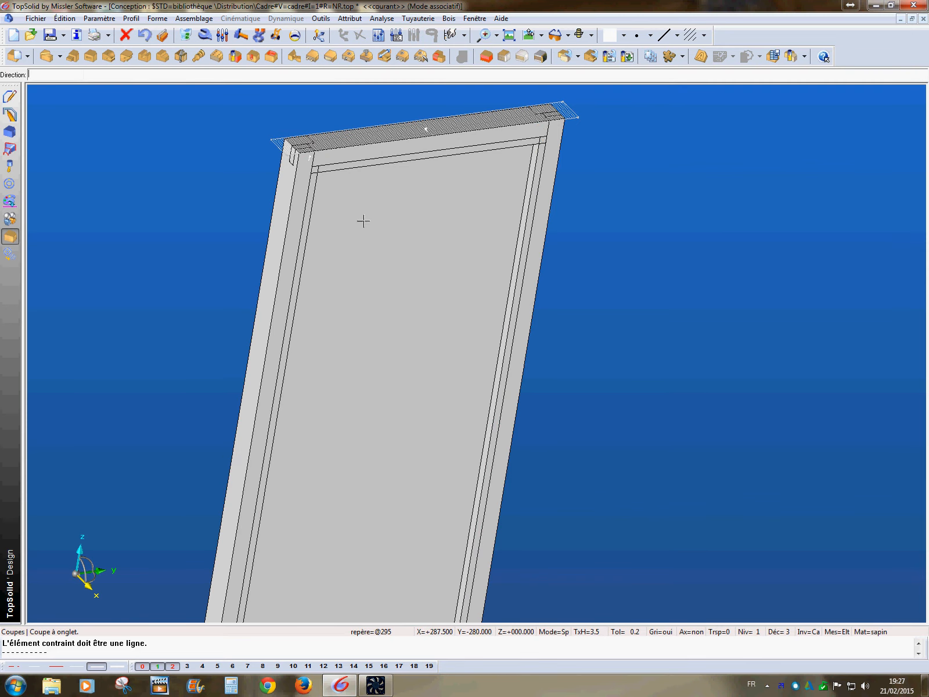
left_click(380, 173)
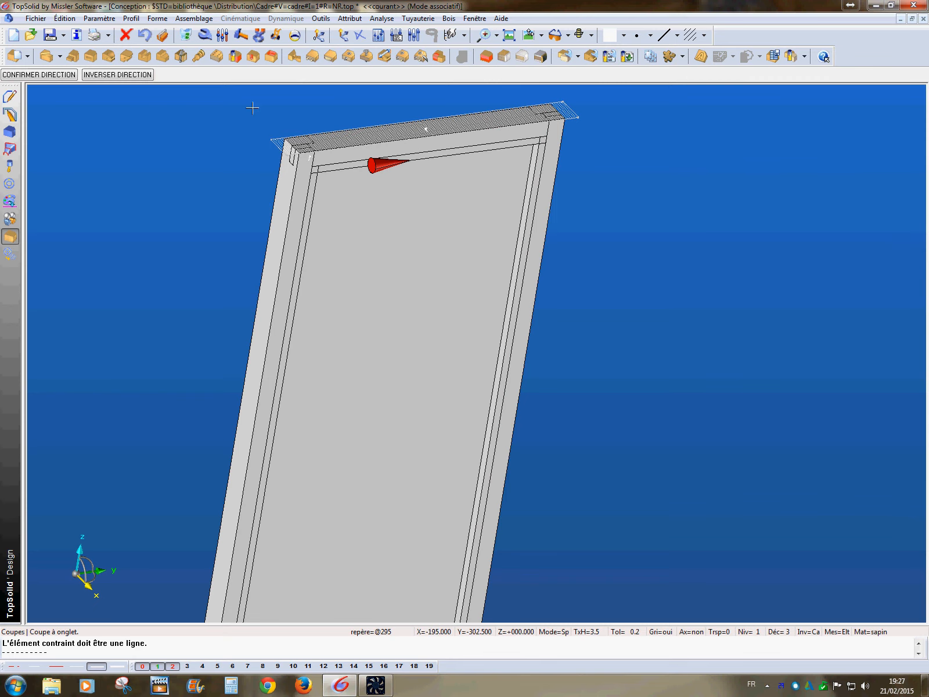
left_click(133, 76)
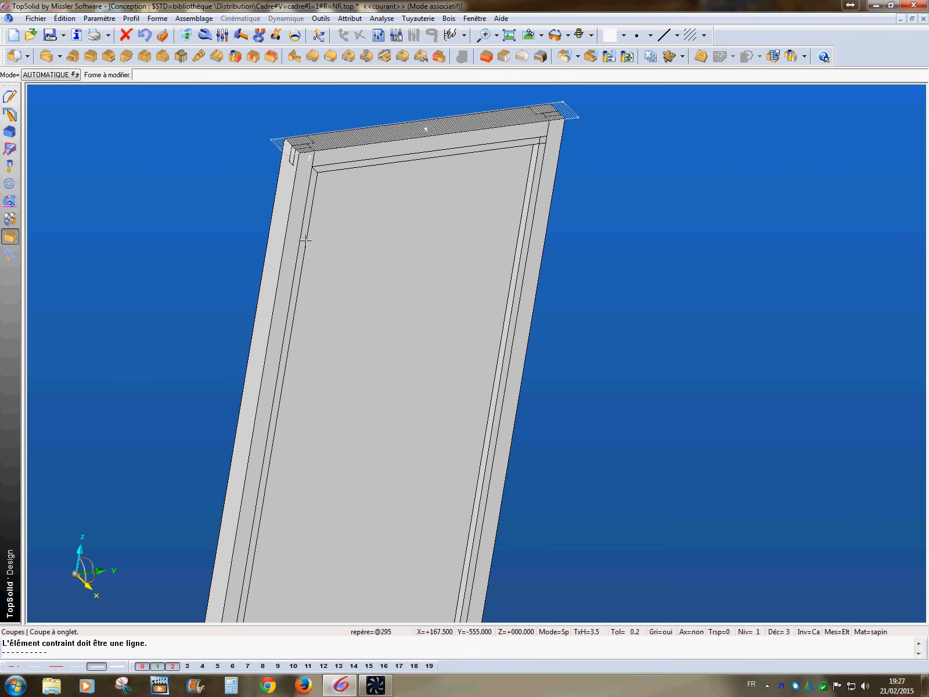
- Mitre-cut the corner between the upper bead and the +Y stile bead in AUTOMATIQUE mode
mouse_move(382, 283)
middle_mouse_down()
mouse_move(349, 276)
mouse_move(383, 278)
middle_mouse_up()
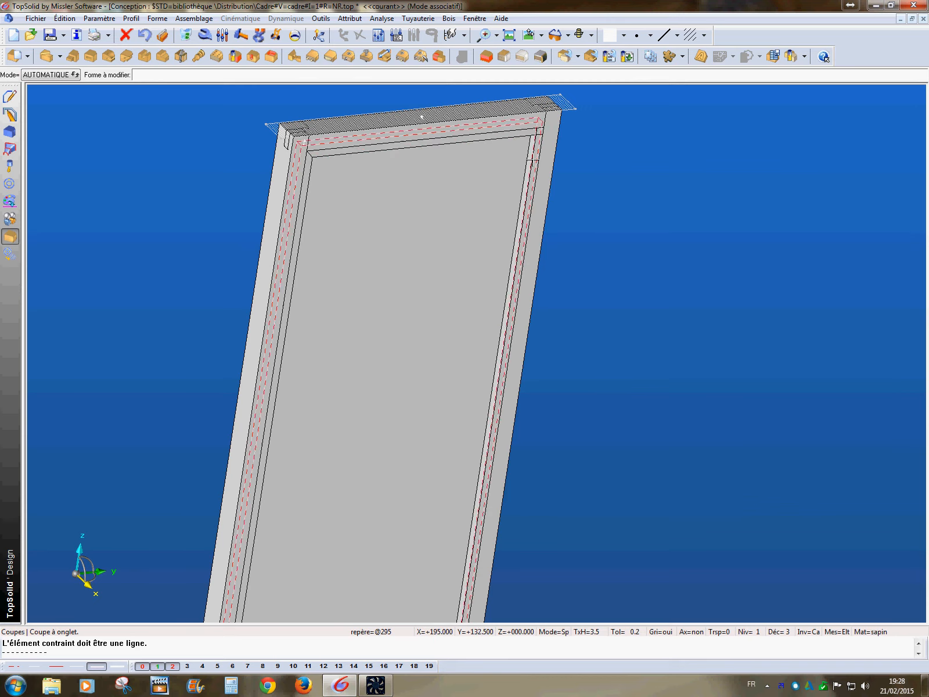
left_click(516, 145)
left_click(538, 207)
left_click(615, 317)
- Mitre-cut the corner between the +Y stile bead and the lower bead in AUTOMATIQUE mode
scroll(581, 371, "up", 3)
scroll(550, 481, "down", 3)
scroll(477, 514, "up", 3)
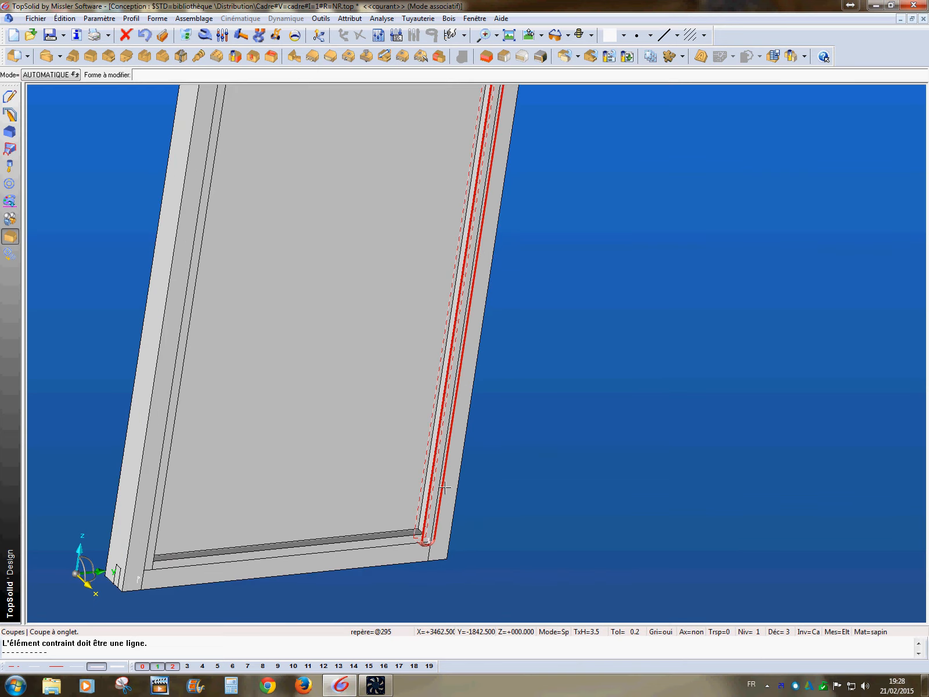
left_click(444, 487)
left_click(401, 548)
left_click(550, 525)
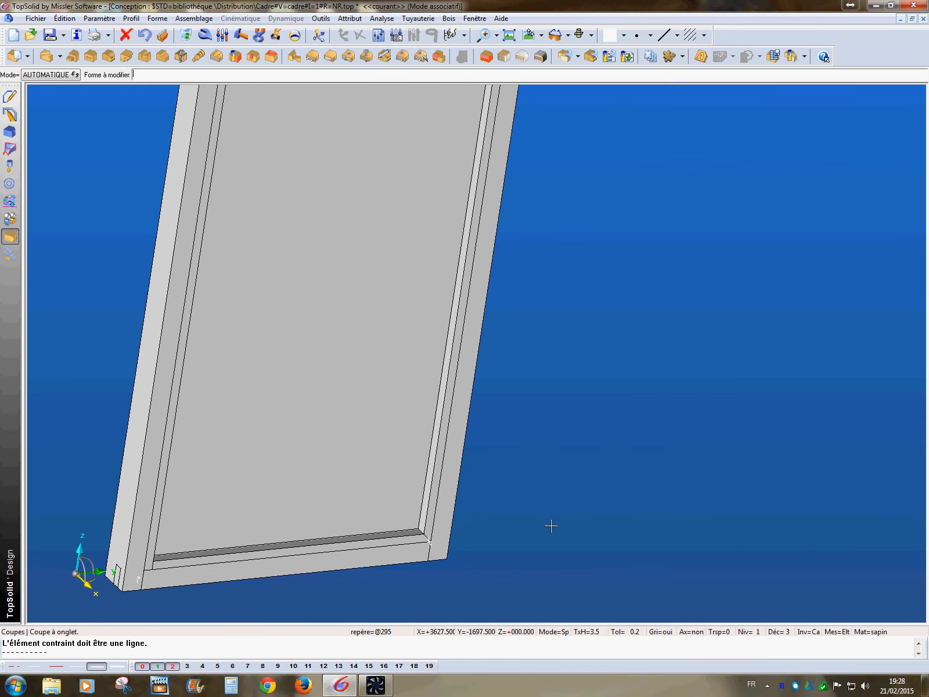
- Mitre-cut the remaining corner between the lower bead and the −Y stile bead in AUTOMATIQUE mode
middle_click_drag(503, 543, 429, 553)
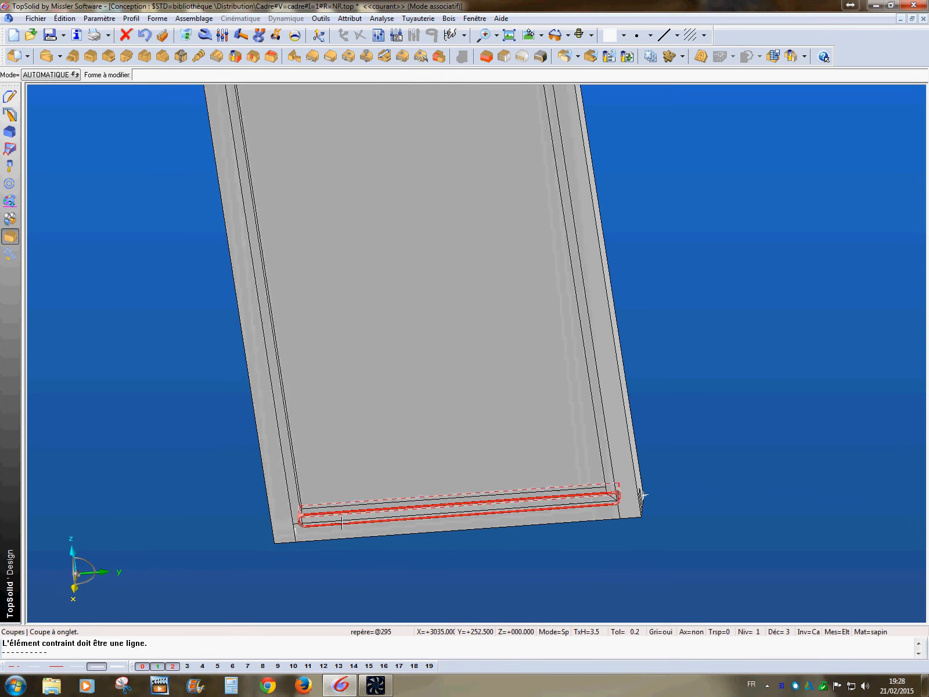
left_click(642, 494)
left_click(299, 478)
left_click(218, 430)
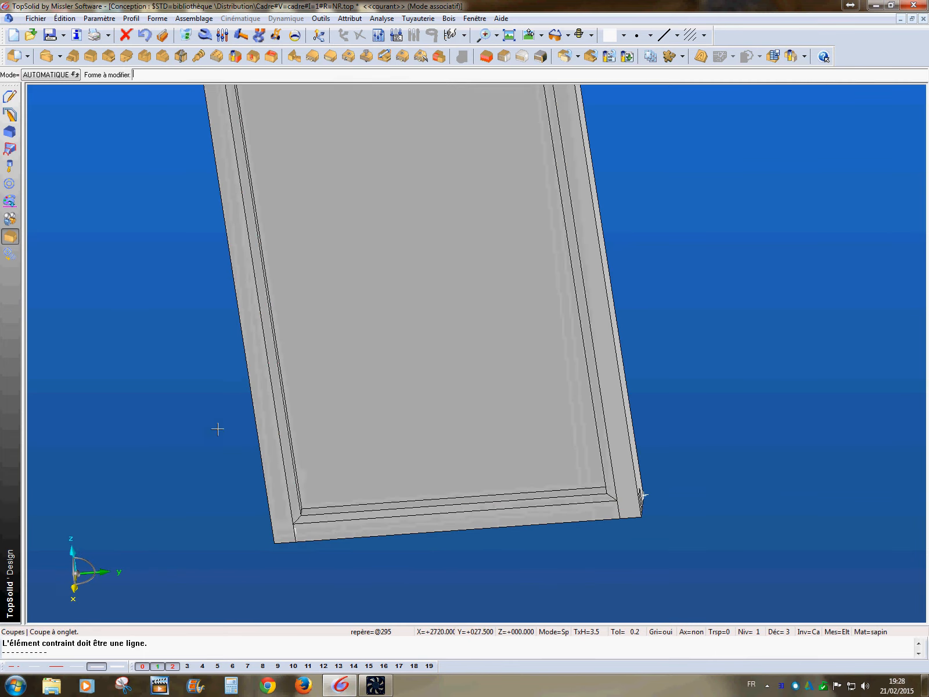
- Save the frame document with its mitred beads and inspect the frame from its other side
middle_click_drag(210, 442, 186, 404)
scroll(244, 442, "down", 3)
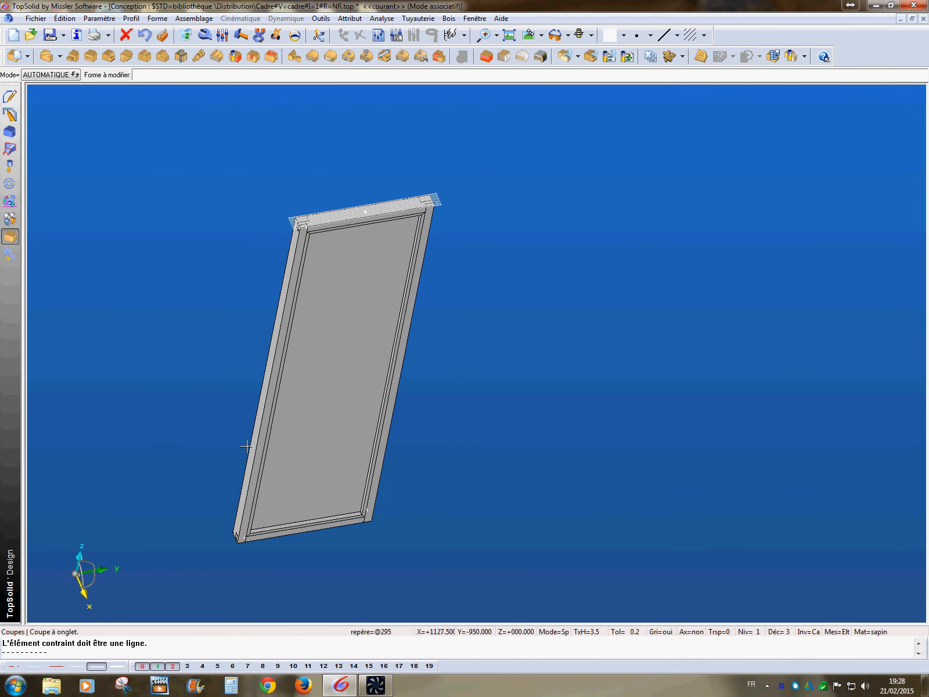
left_click(63, 35)
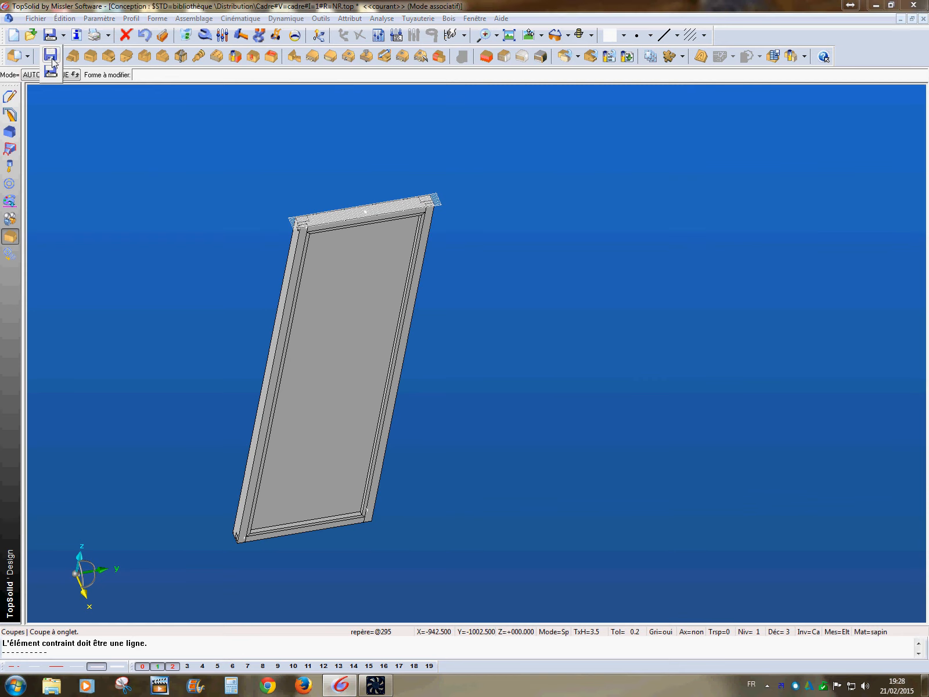
left_click(51, 56)
middle_click_drag(238, 307, 271, 402)
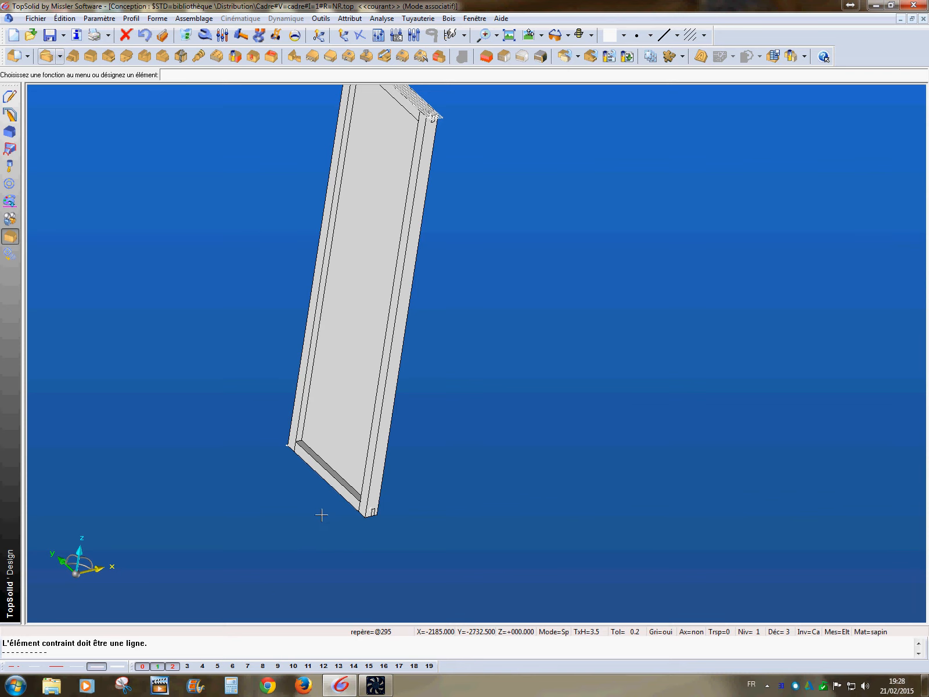
middle_click_drag(321, 515, 235, 352)
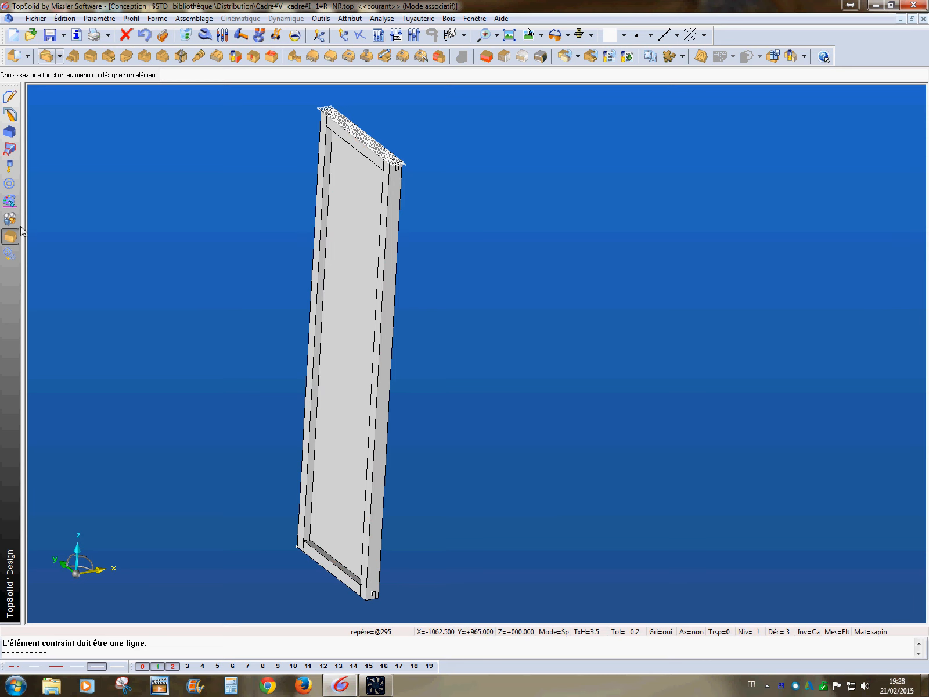
- Start the multiple-part definition (Définir pièces multiples) on the frame's two stiles and two rails
left_click(10, 254)
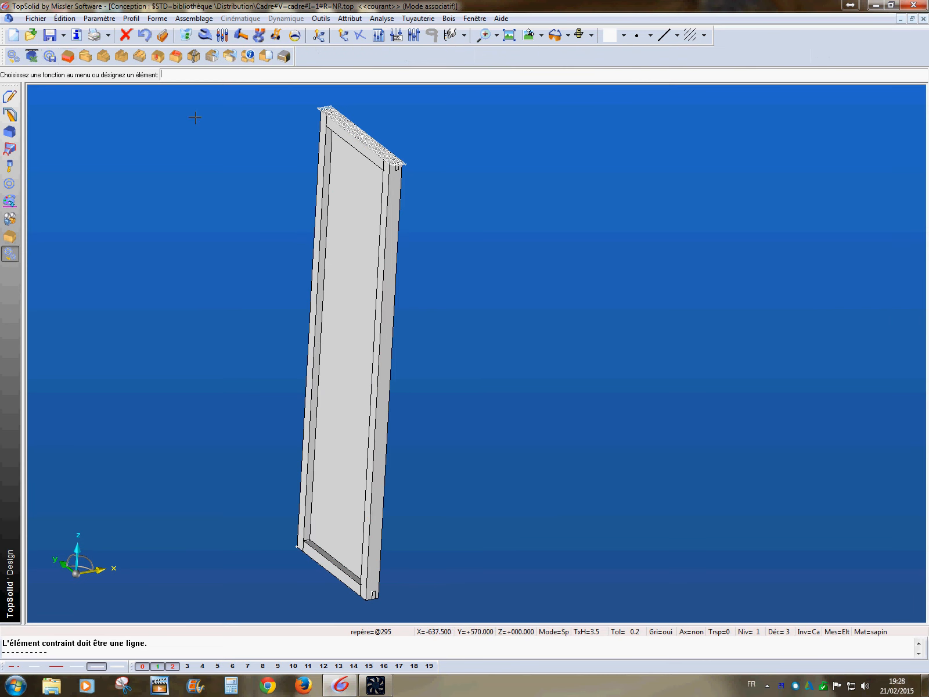
left_click(248, 57)
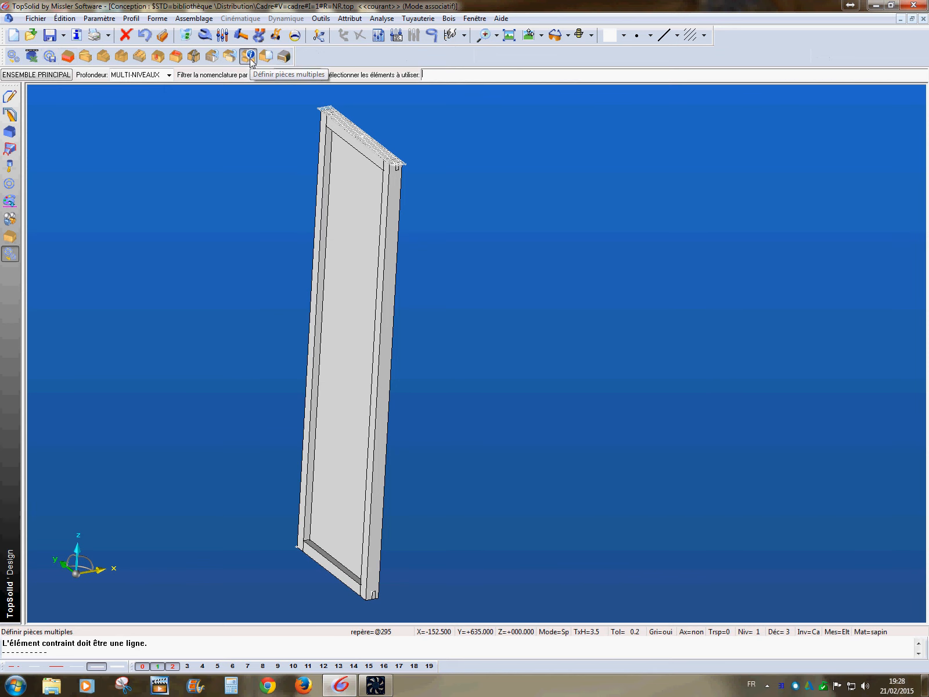
left_click(326, 201)
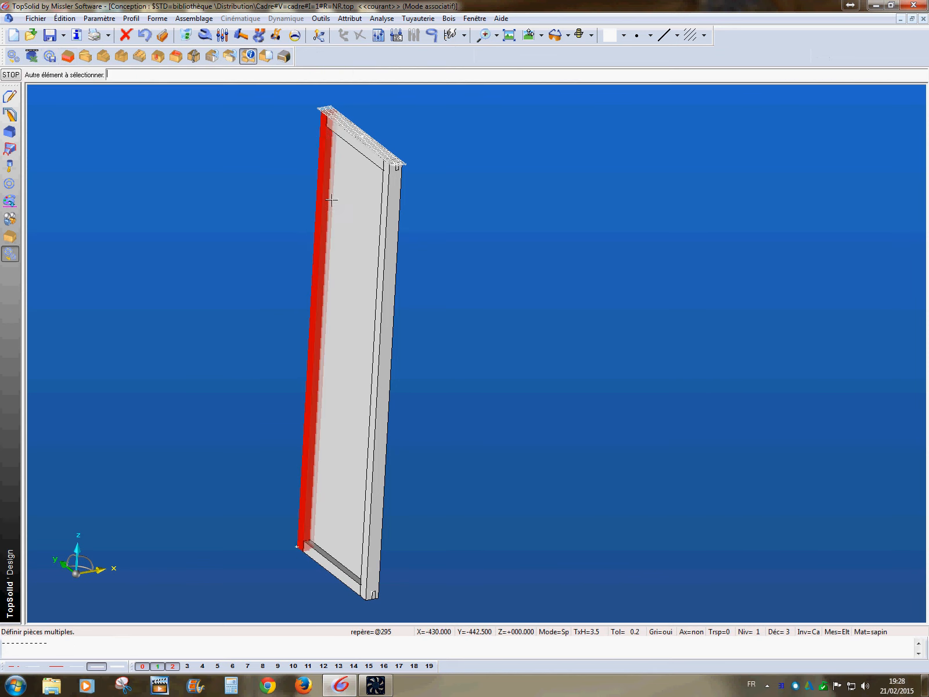
left_click(405, 219)
left_click(361, 137)
left_click(337, 571)
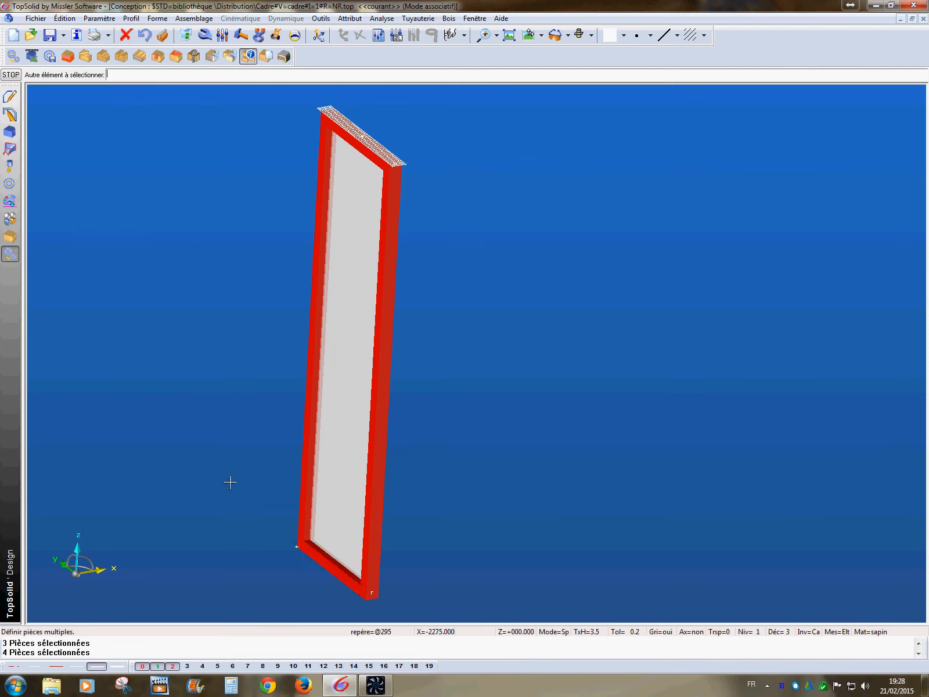
key("Return")
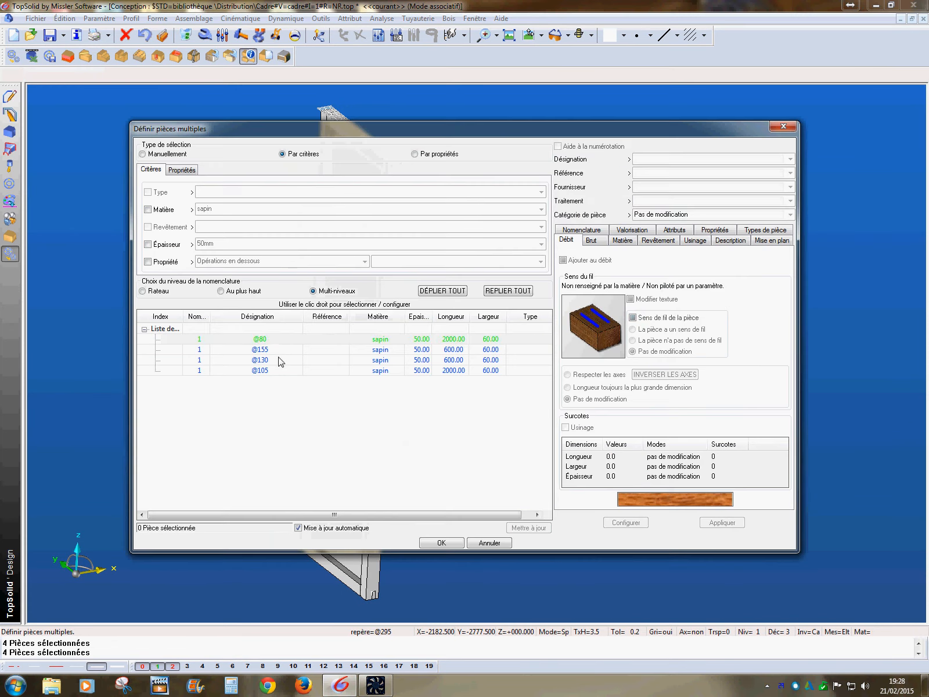
- Select all four frame members in the parts list and enable their configuration
left_click(280, 340)
left_click(283, 372, "shift")
right_click(283, 372)
left_click(329, 380)
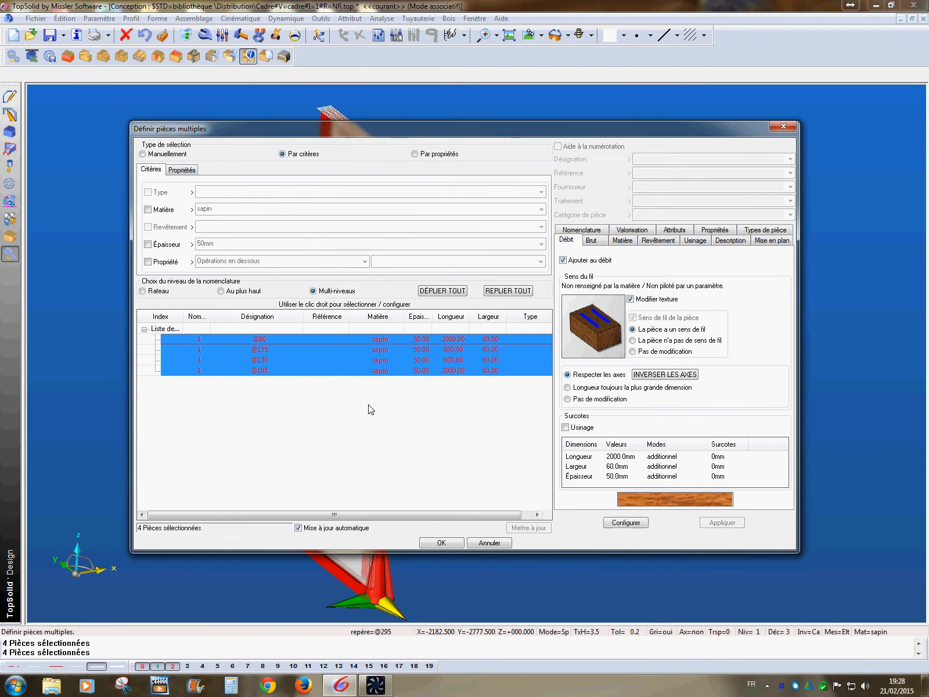
left_click(625, 523)
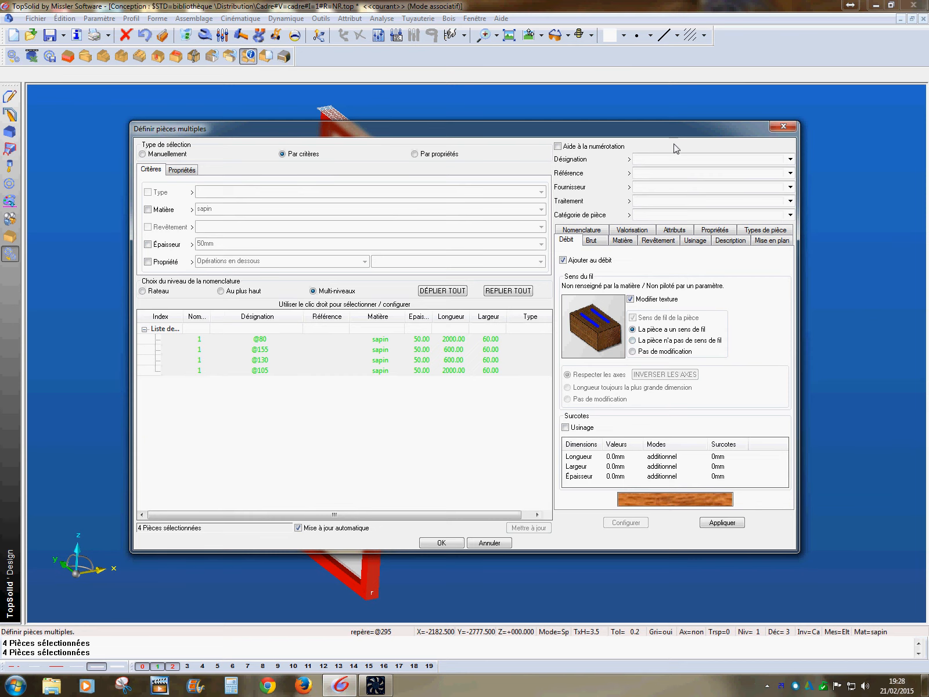
- Set the four members' designation to Montant, with surcotes of 100 mm in length, 10 mm in width and 10 mm in thickness
left_click(721, 163)
left_click(723, 456)
left_click(719, 458)
type("100")
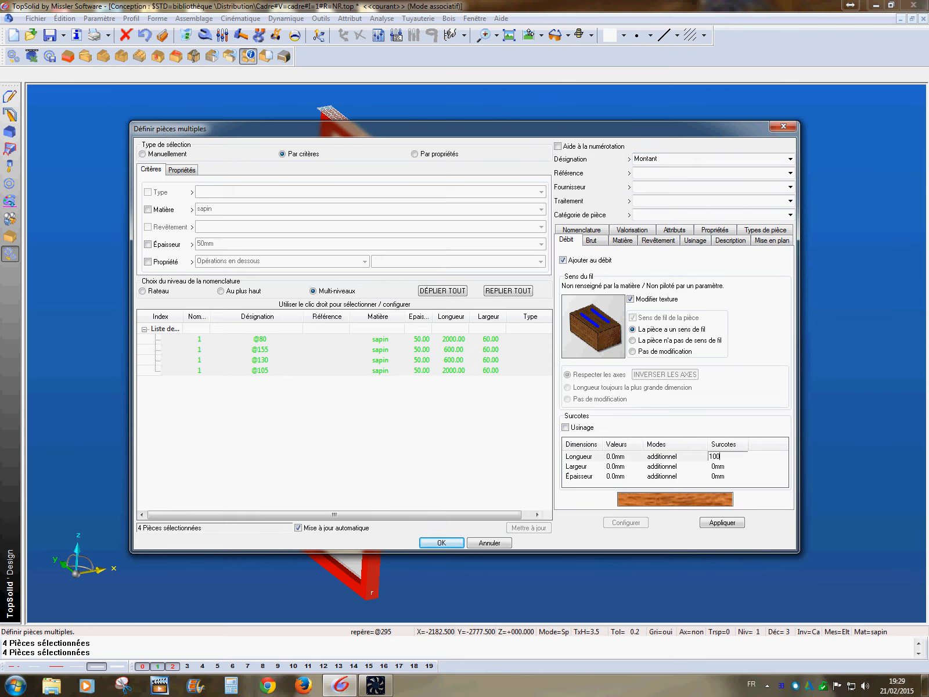
key("Return")
left_click(717, 468)
type("10")
key("Return")
left_click(723, 476)
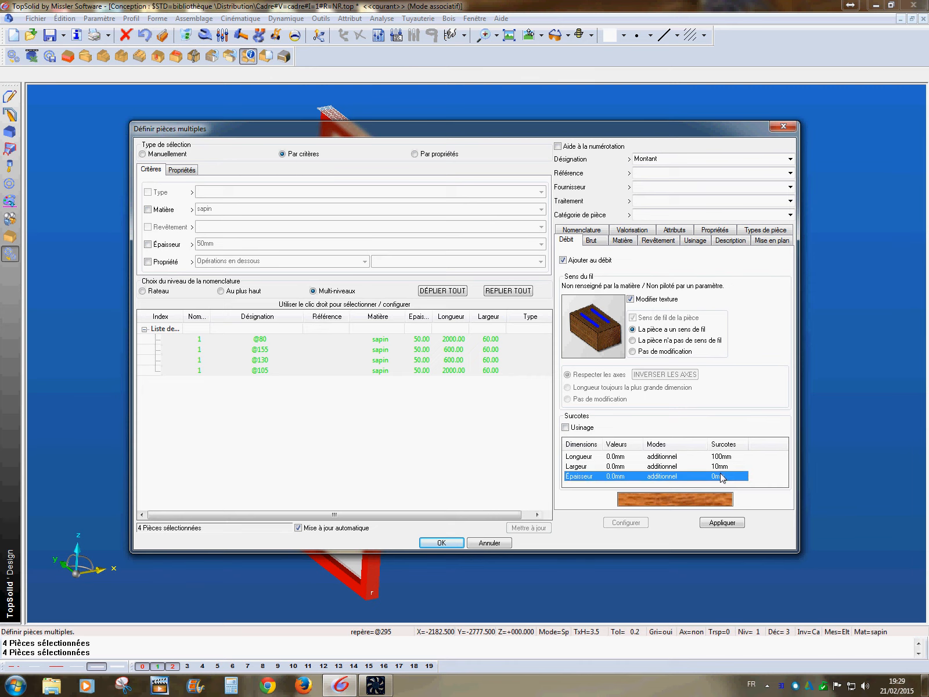
key("Return")
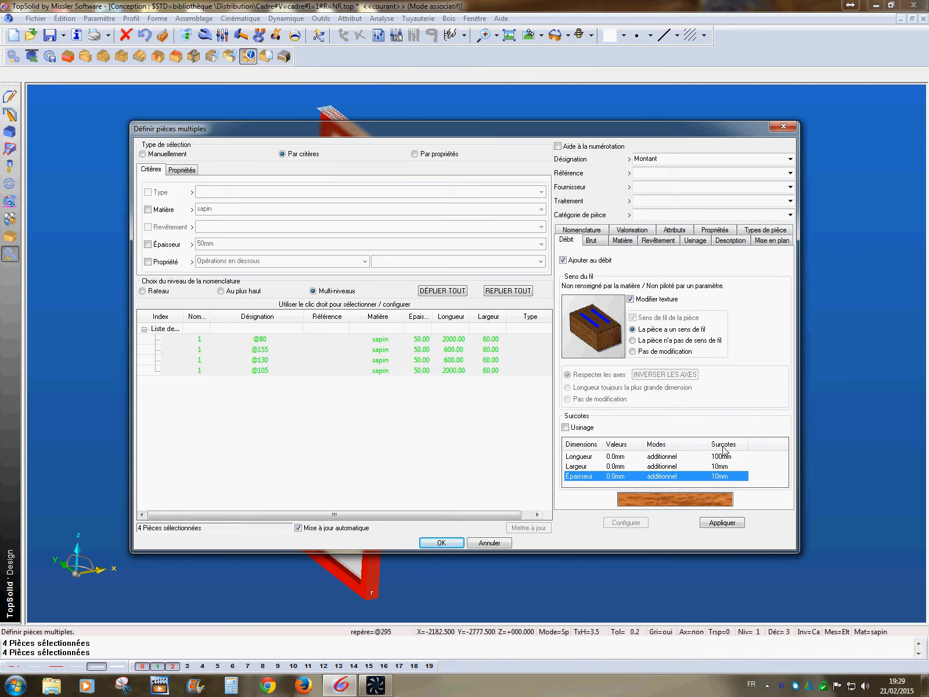
- Assign the part type Bois to the four frame members, apply the definition and close the dialog
left_click(621, 240)
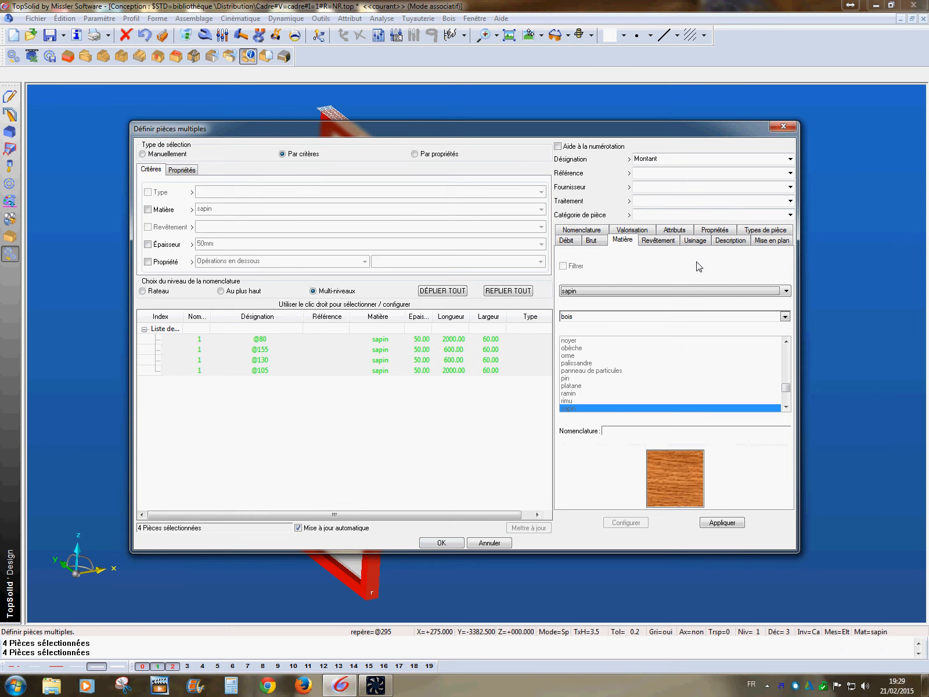
left_click(762, 231)
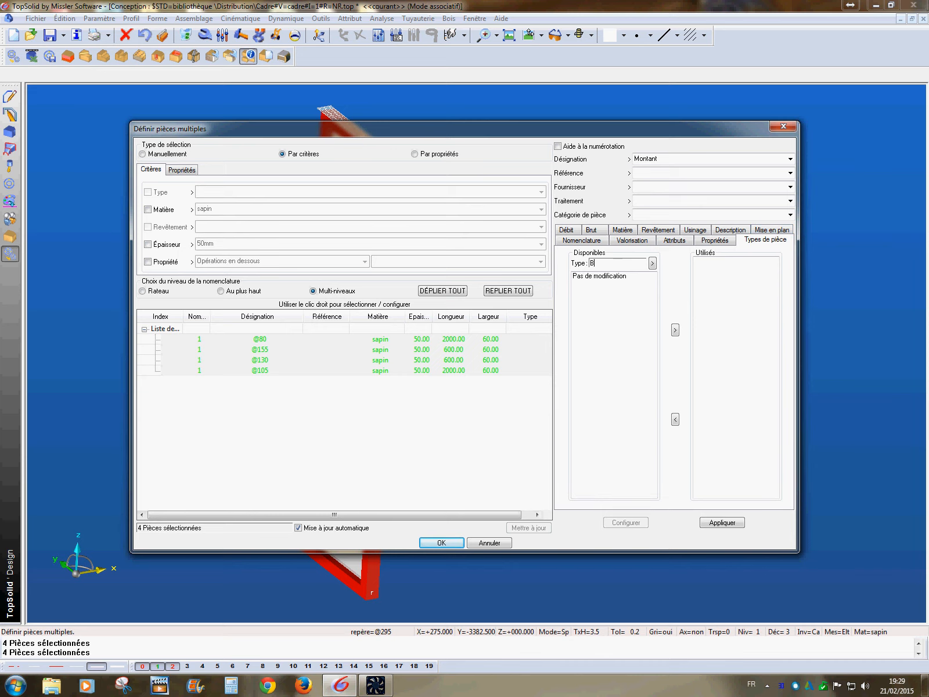
left_click(652, 263)
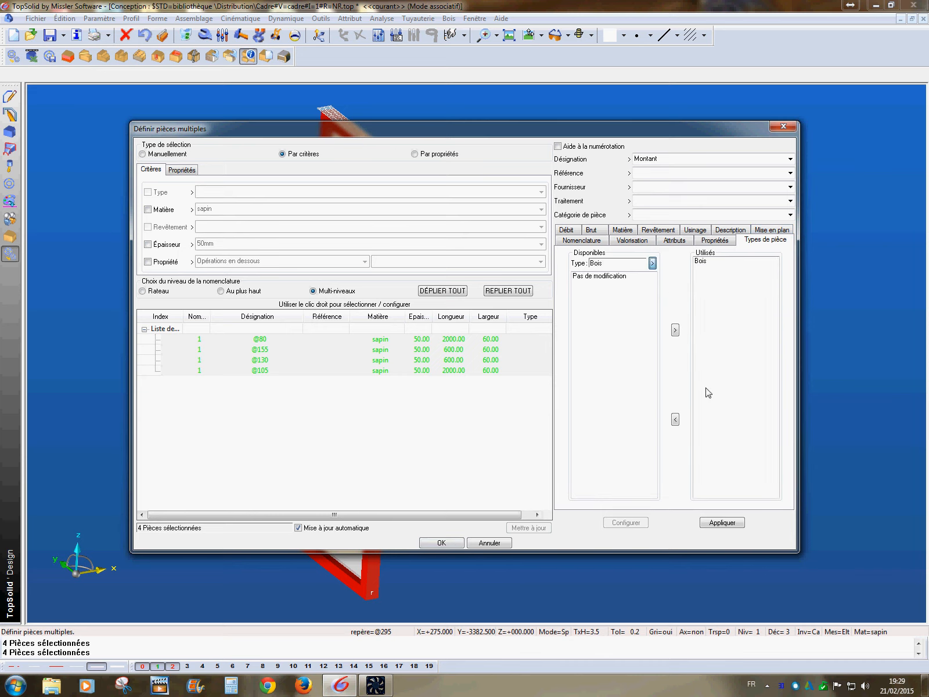
left_click(728, 523)
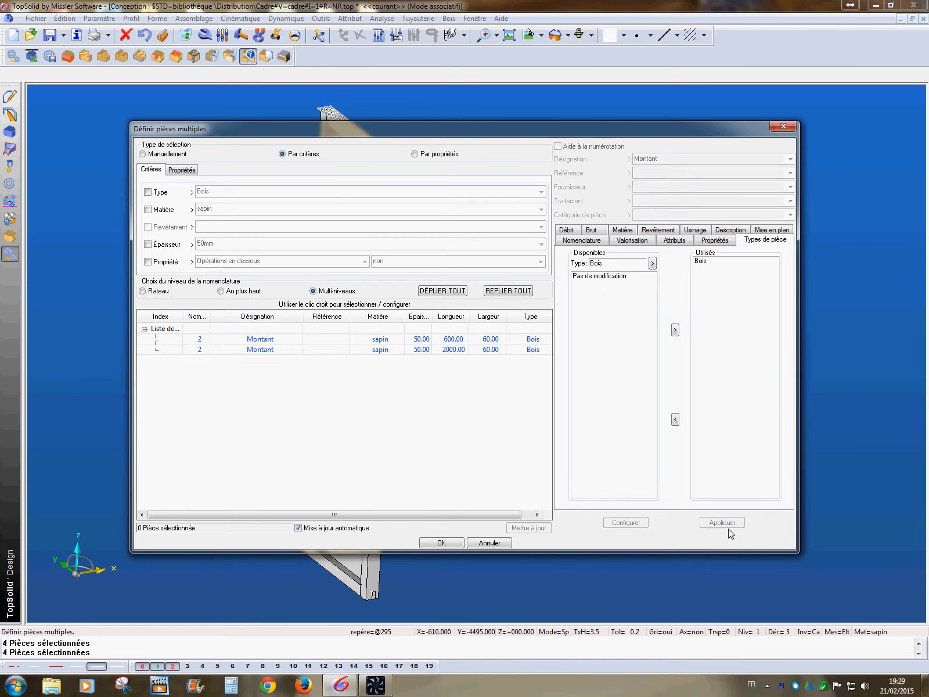
left_click(442, 542)
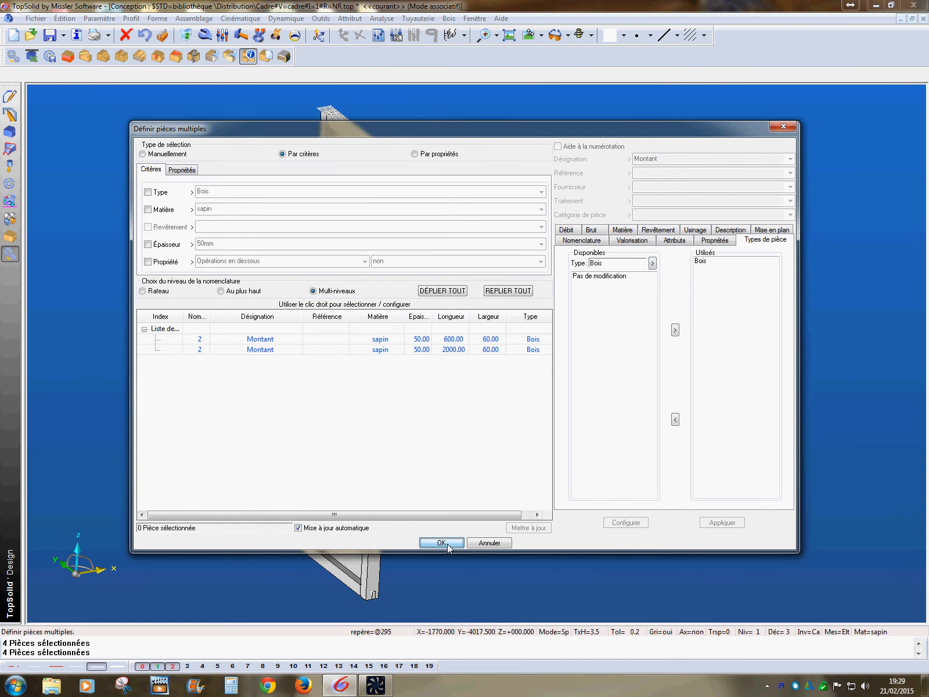
- Change the upper rail's designation to TraverseH and apply it
left_click(355, 137)
left_click(518, 253)
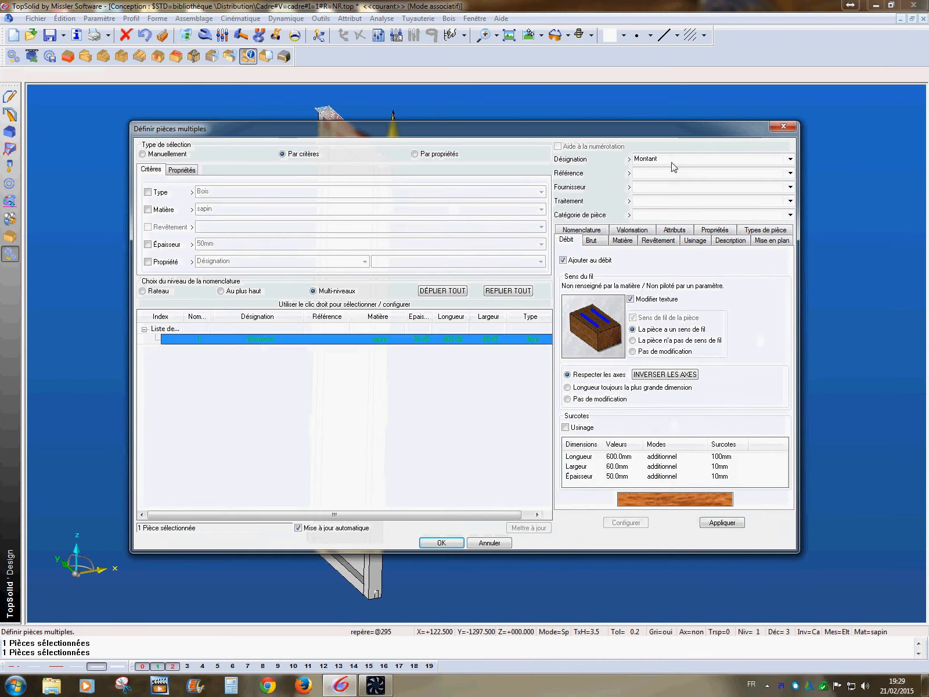
type("TraverseH")
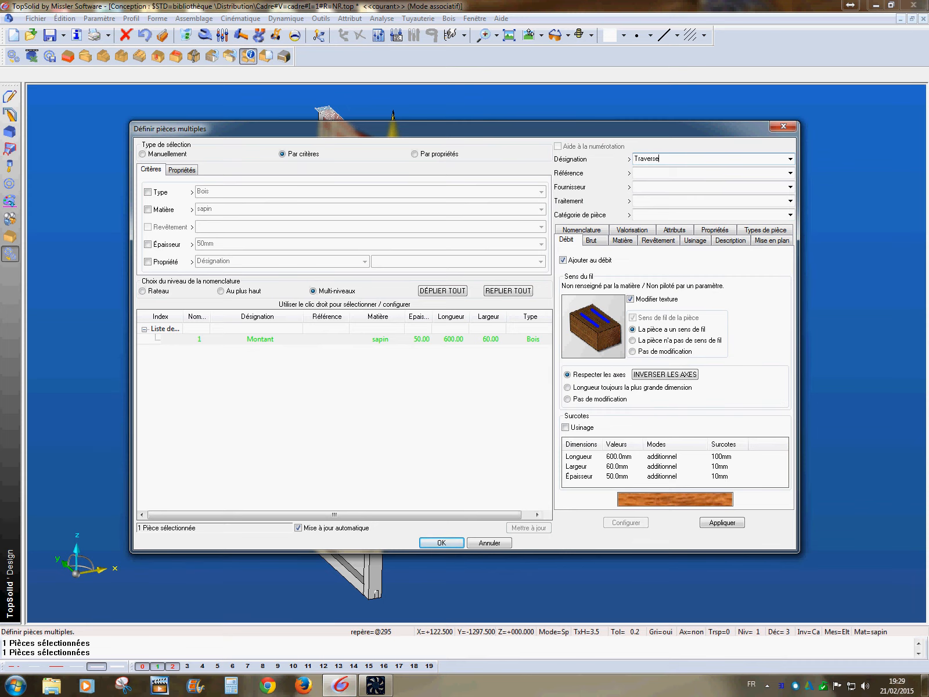
left_click(732, 524)
left_click(445, 546)
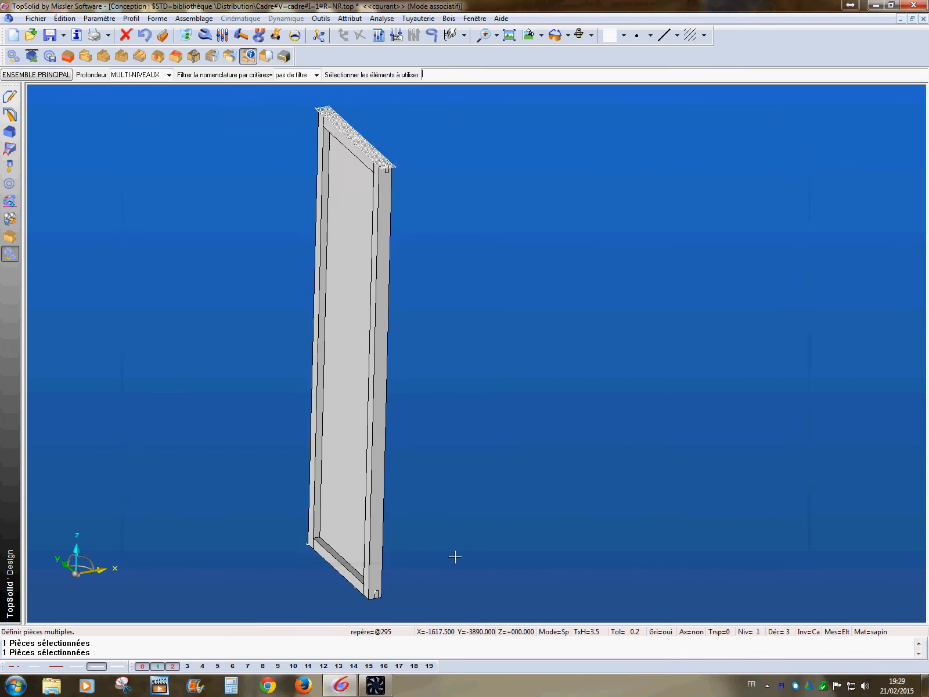
- Change the lower rail's designation to TraverseBasse and apply it
middle_click_drag(454, 556, 527, 461)
mouse_move(492, 497)
middle_mouse_down()
mouse_move(493, 549)
mouse_move(504, 549)
mouse_move(497, 501)
middle_mouse_up()
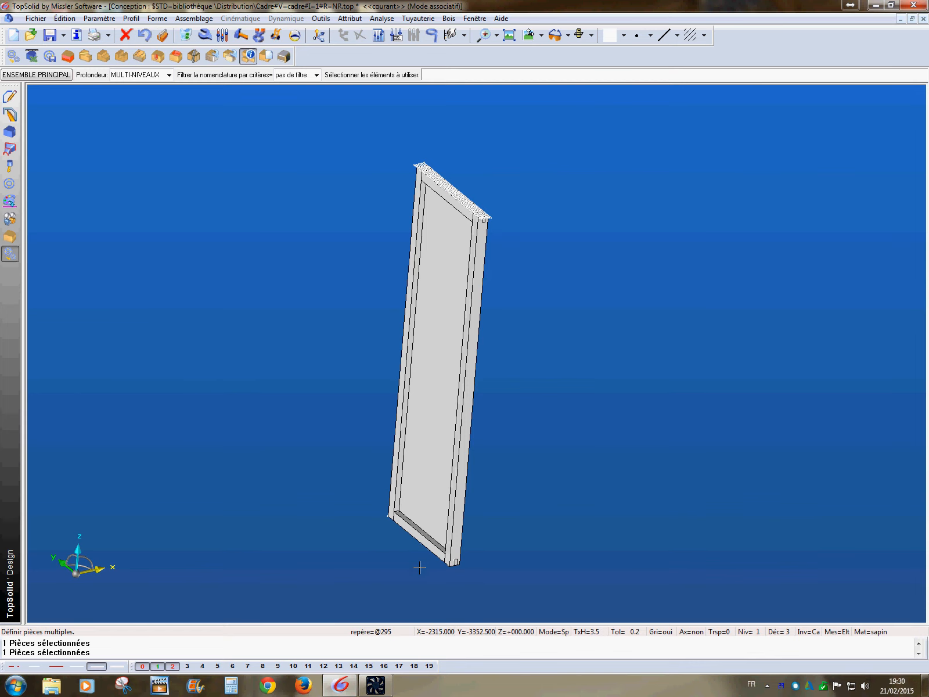
left_click(432, 550)
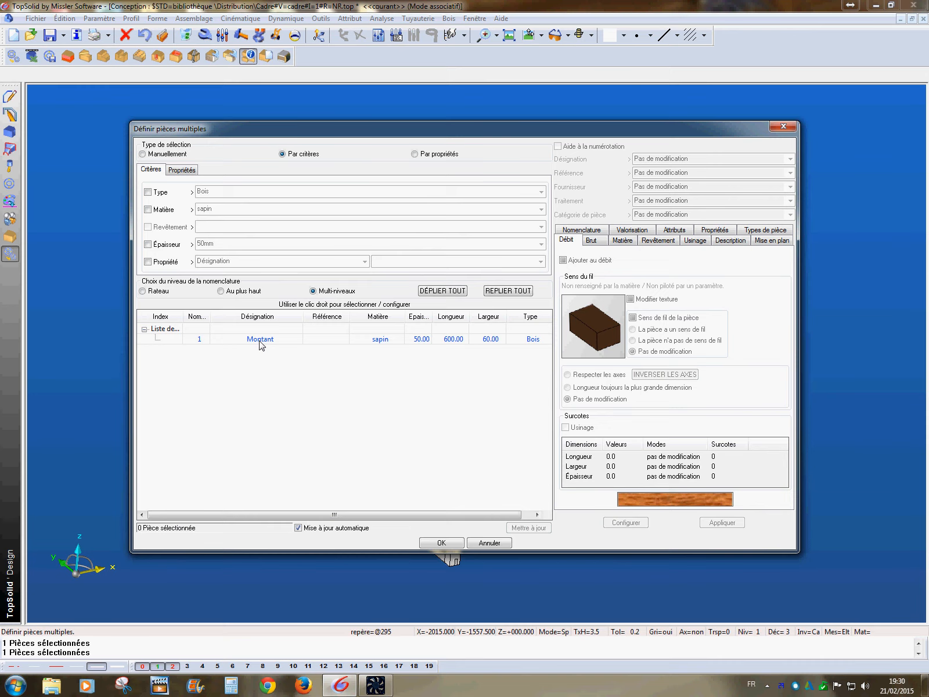
left_click(259, 340)
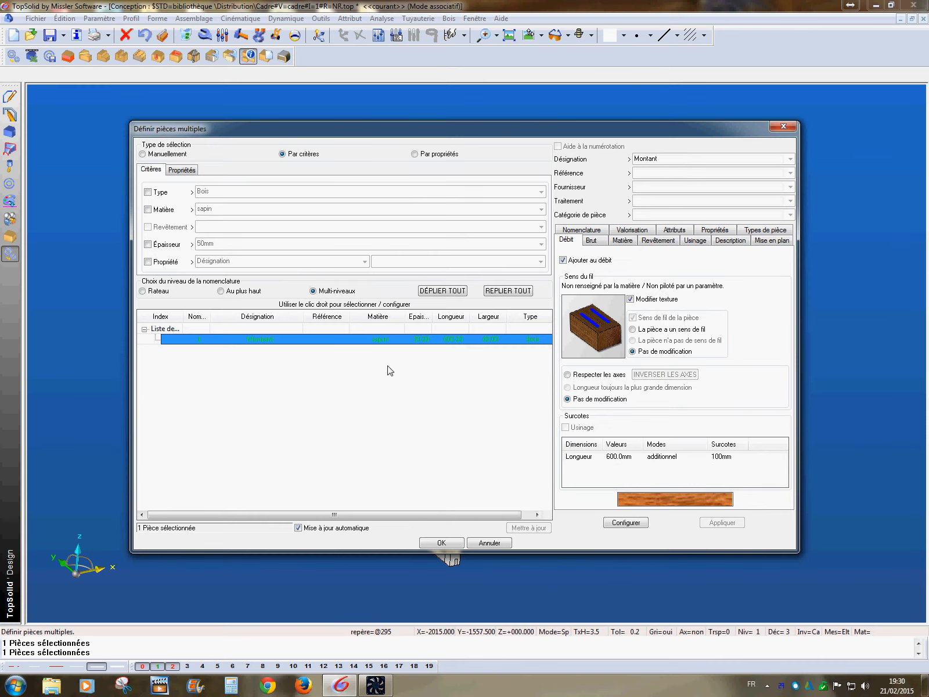
double_click(678, 163)
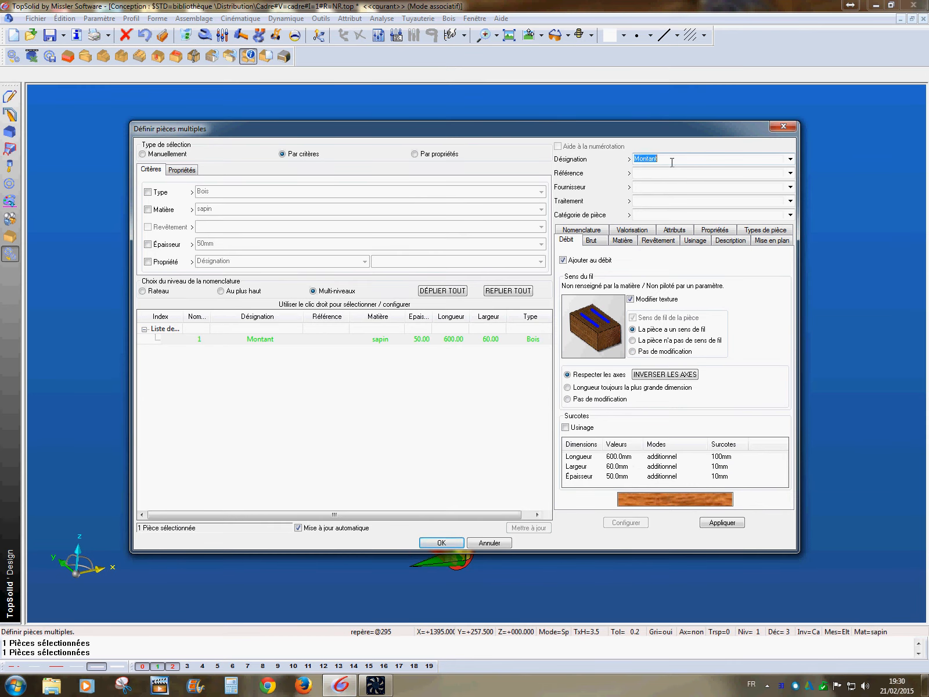
type("TraverseBasse")
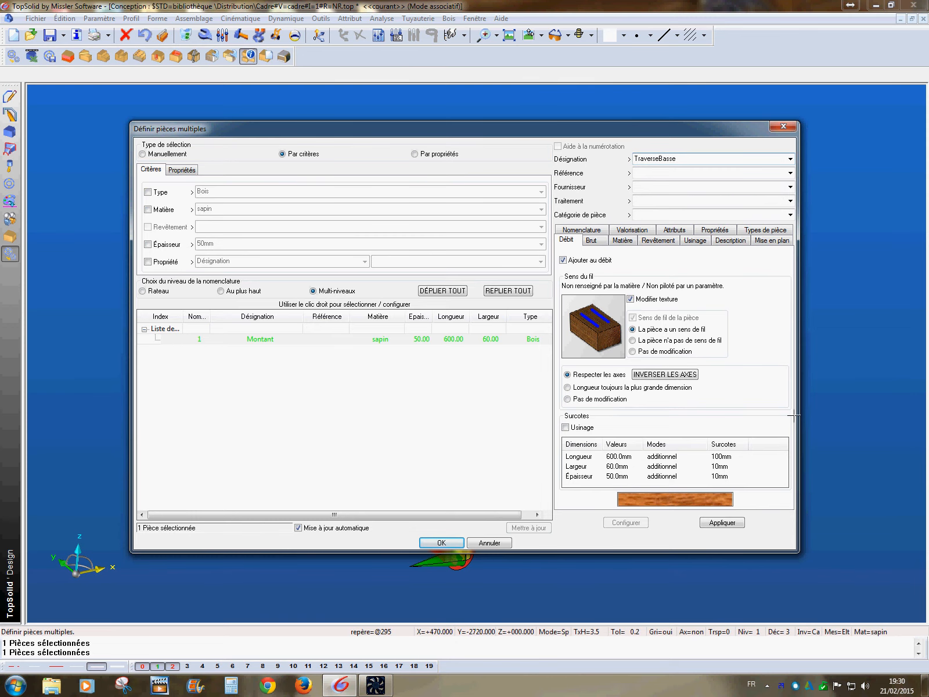
left_click(721, 521)
left_click(440, 542)
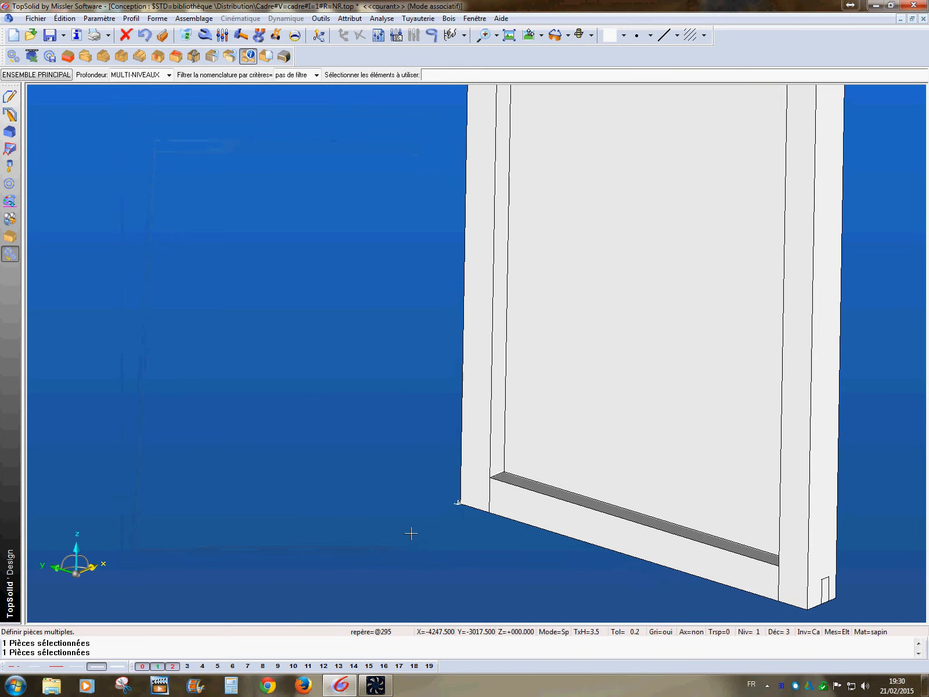
- Define the central panel with the designation Verre and set it as having no grain direction
left_click(600, 369)
middle_click_drag(388, 328, 326, 342)
scroll(325, 341, "down", 1)
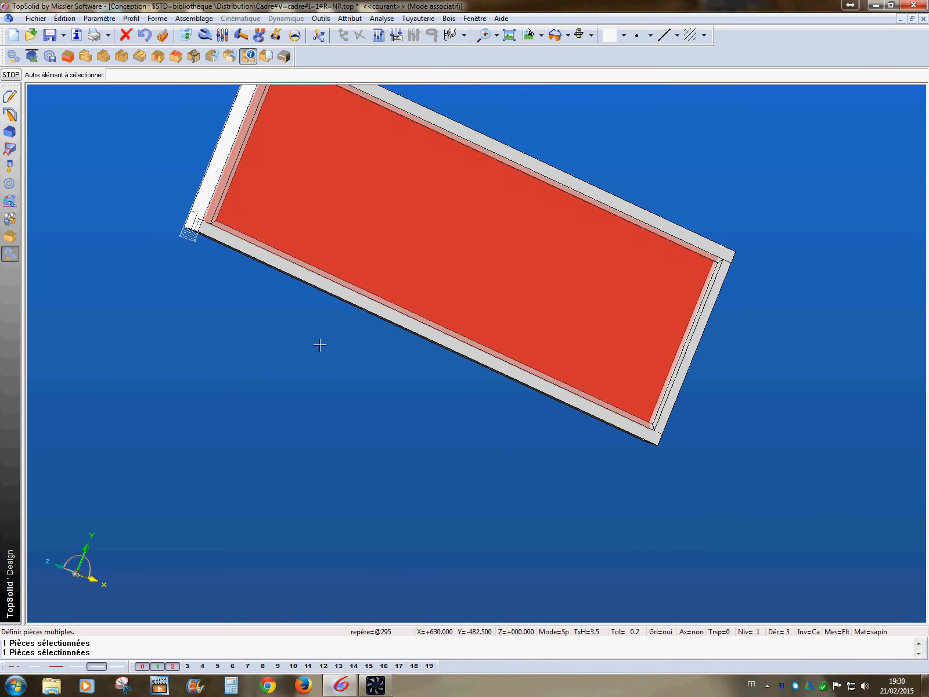
middle_click(242, 387)
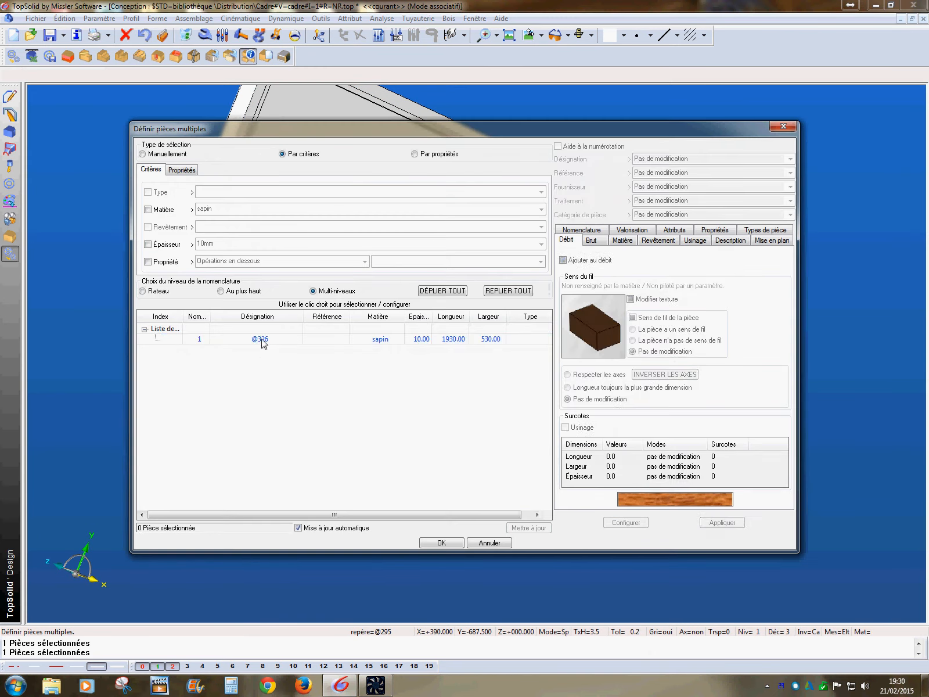
left_click(271, 340)
left_click(654, 160)
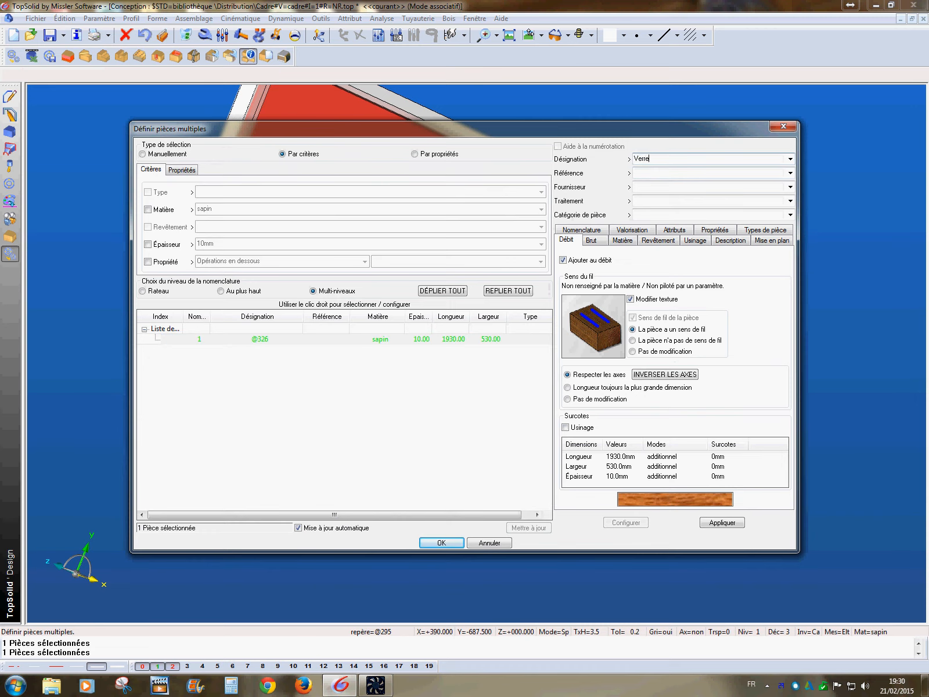
left_click(634, 341)
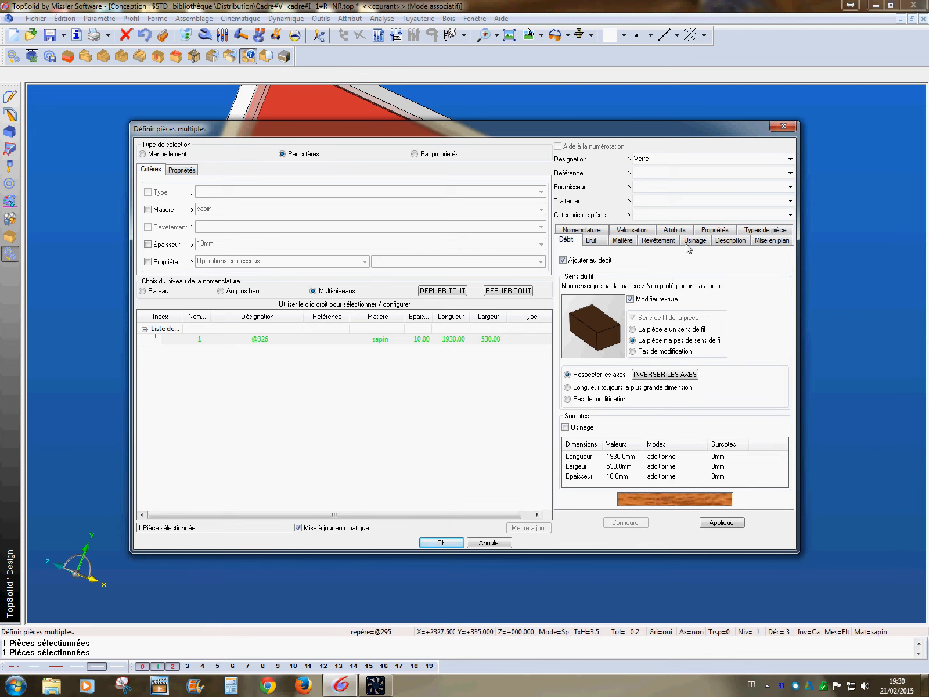
- Set the panel's material to verre from the verre family, choosing among all materials
left_click(622, 240)
left_click(638, 294)
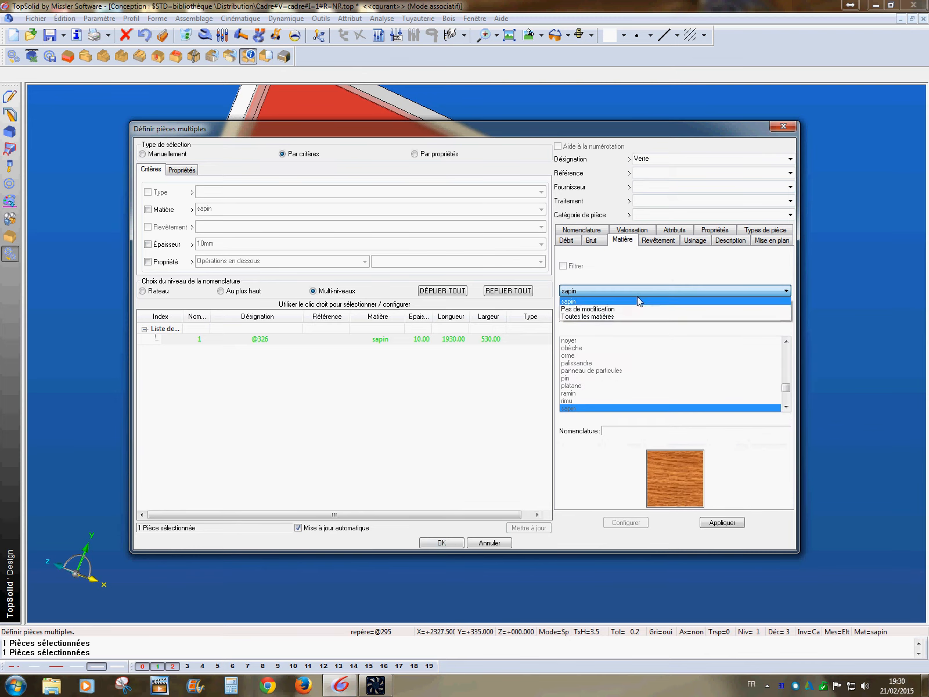
left_click(614, 315)
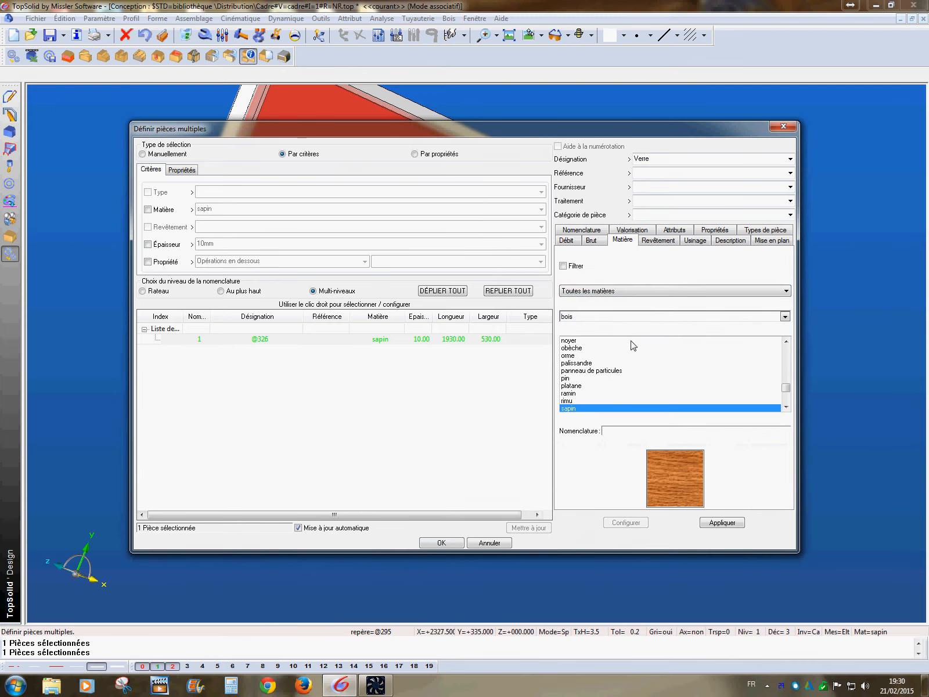
left_click(630, 316)
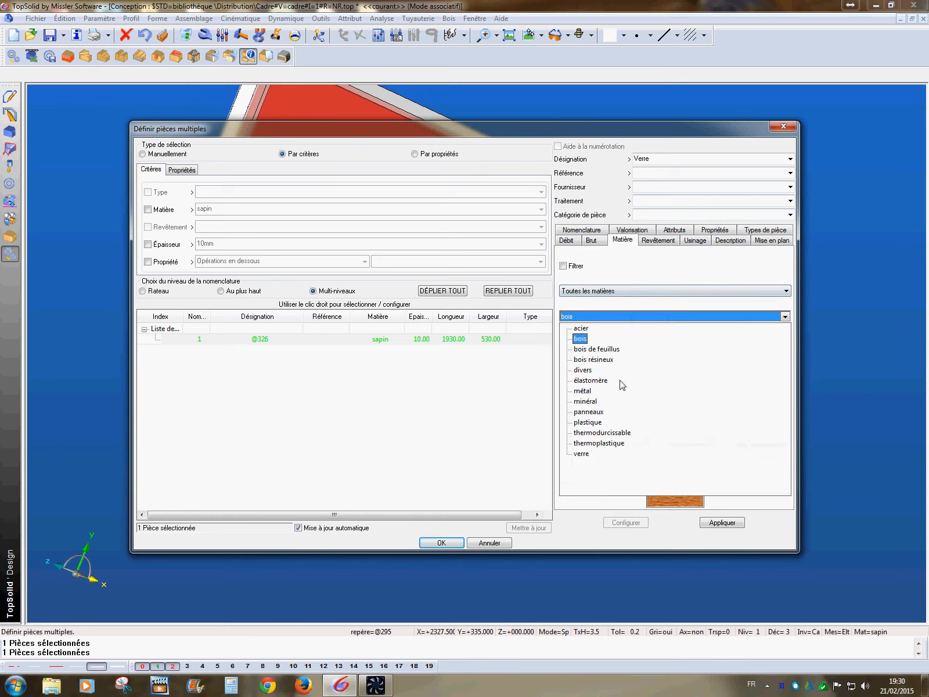
left_click(581, 454)
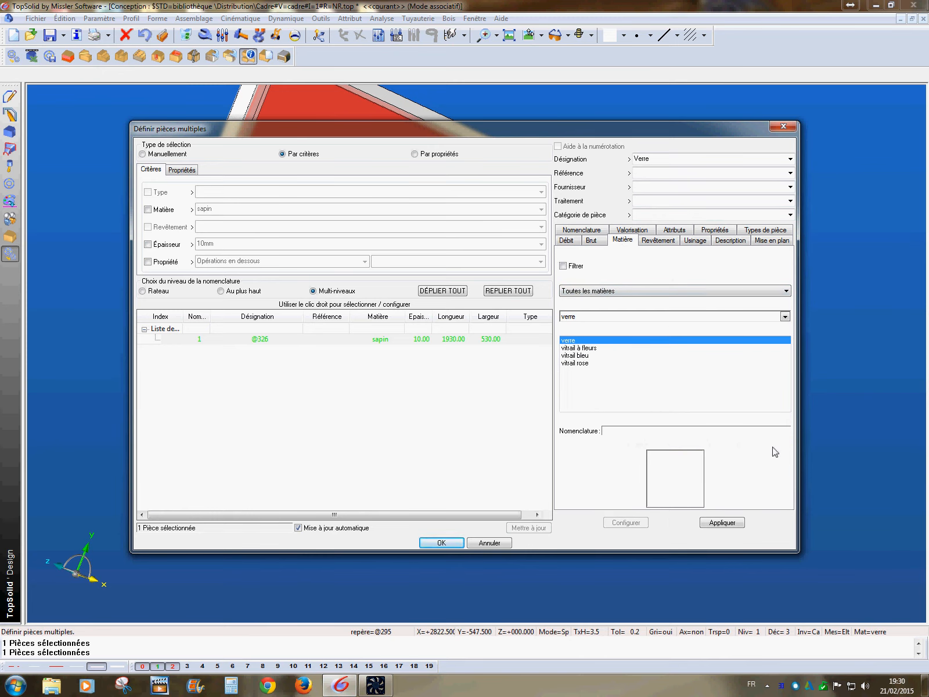
- Assign the part type verre to the panel, apply the definition and close the dialog
left_click(764, 230)
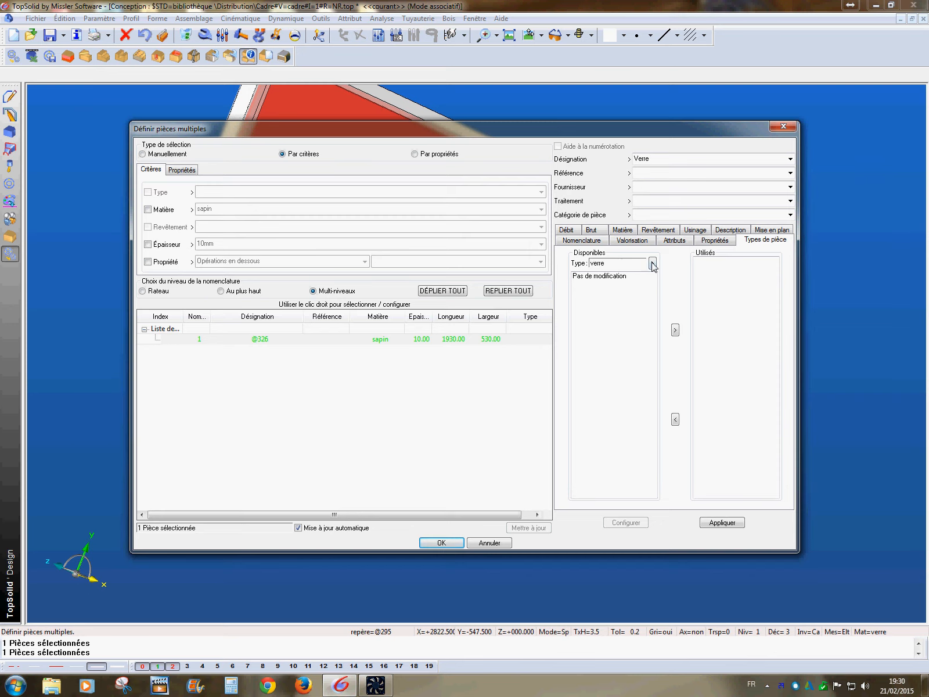
left_click(674, 330)
left_click(722, 522)
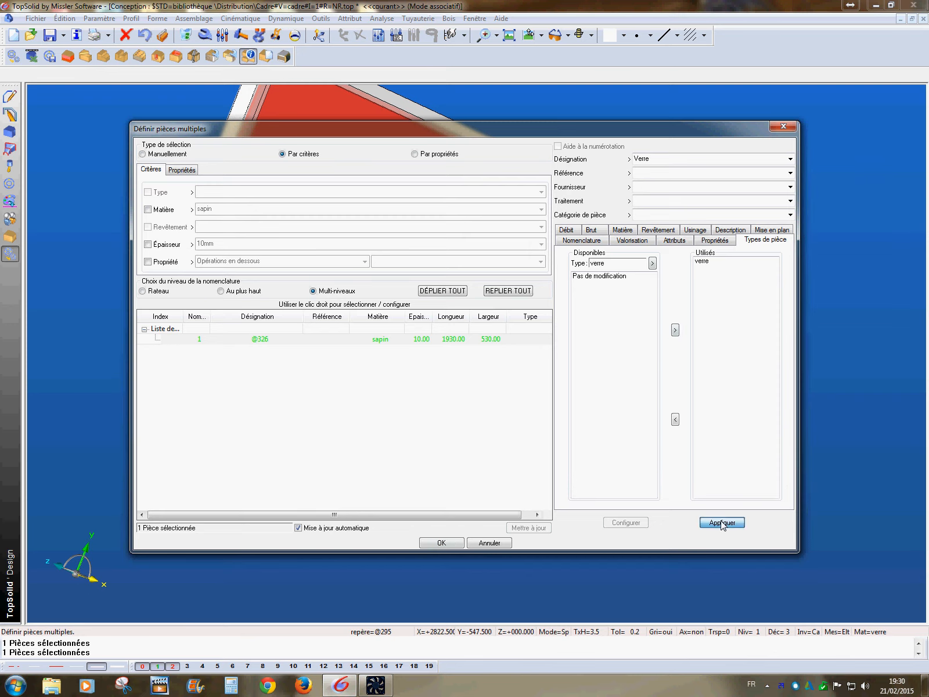
left_click(441, 542)
middle_click_drag(532, 456, 563, 448)
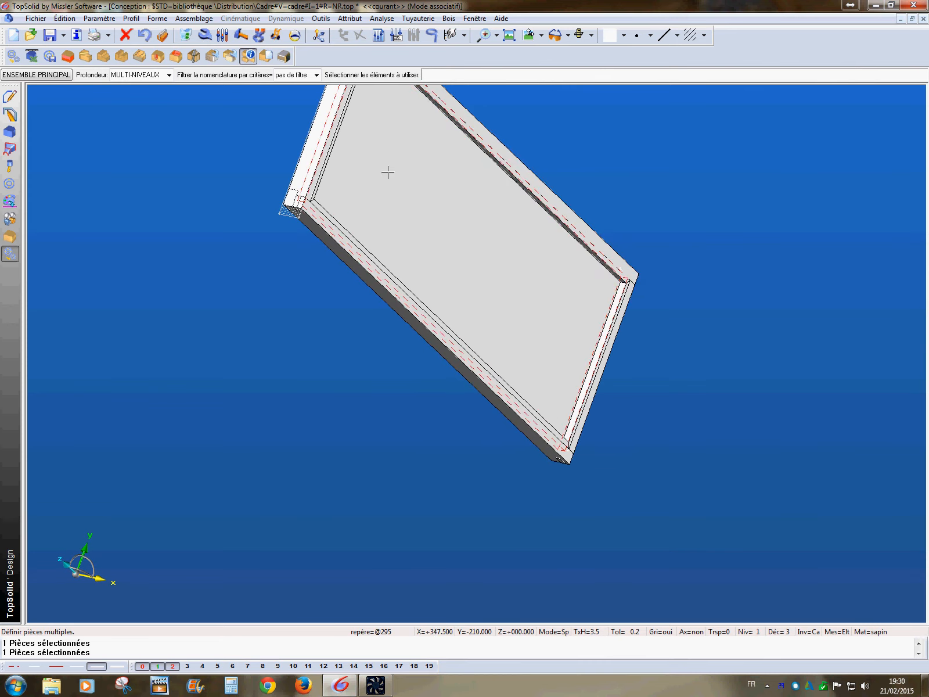
- Select the four glazing beads around the panel as the elements for the multiple part definition
left_click(500, 157)
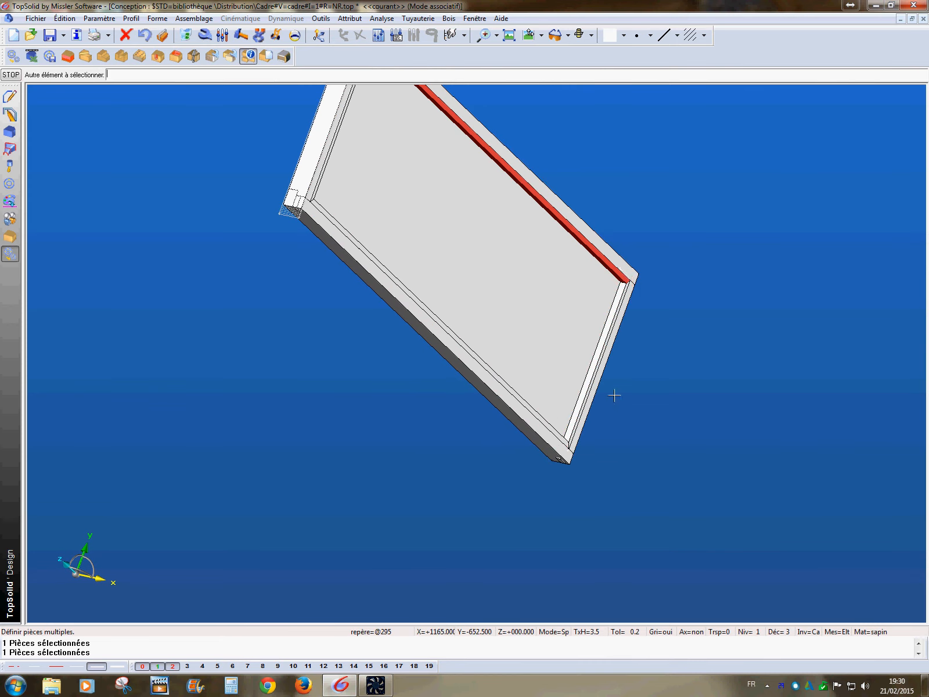
left_click(613, 353)
middle_click_drag(659, 373, 503, 355)
left_click(504, 354)
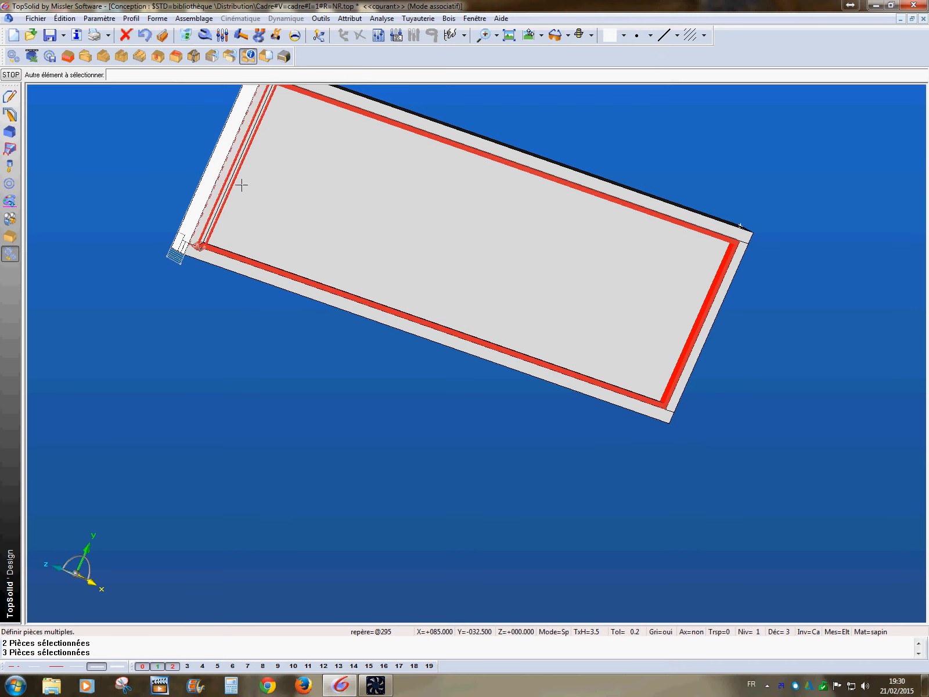
left_click(240, 184)
right_click(326, 386)
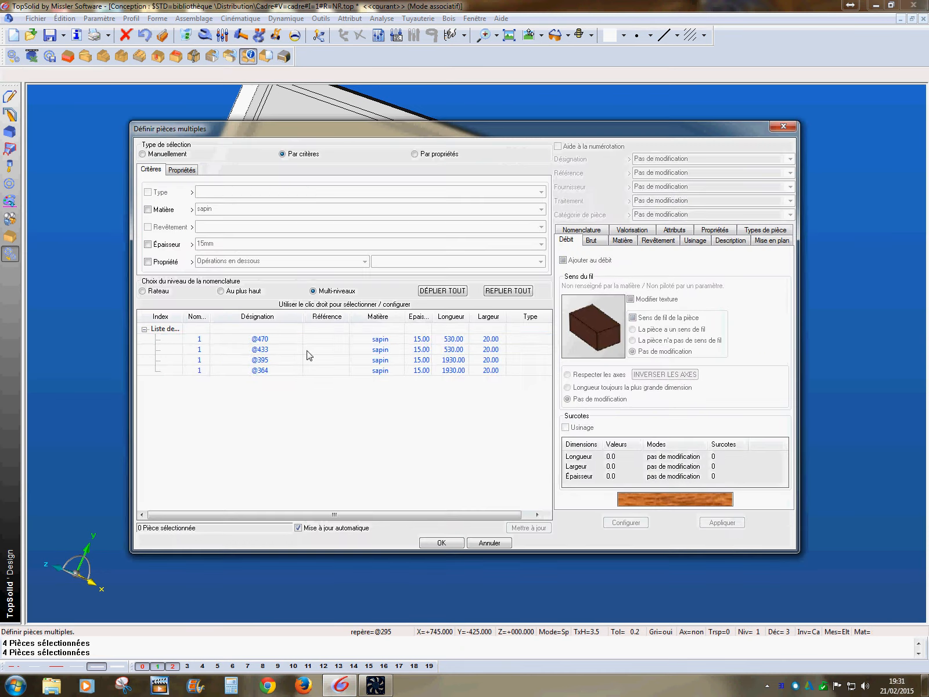
- Configure all four listed beads together and give them the designation PC
left_click(265, 339)
left_click(277, 370, "shift")
right_click(277, 369)
left_click(332, 378)
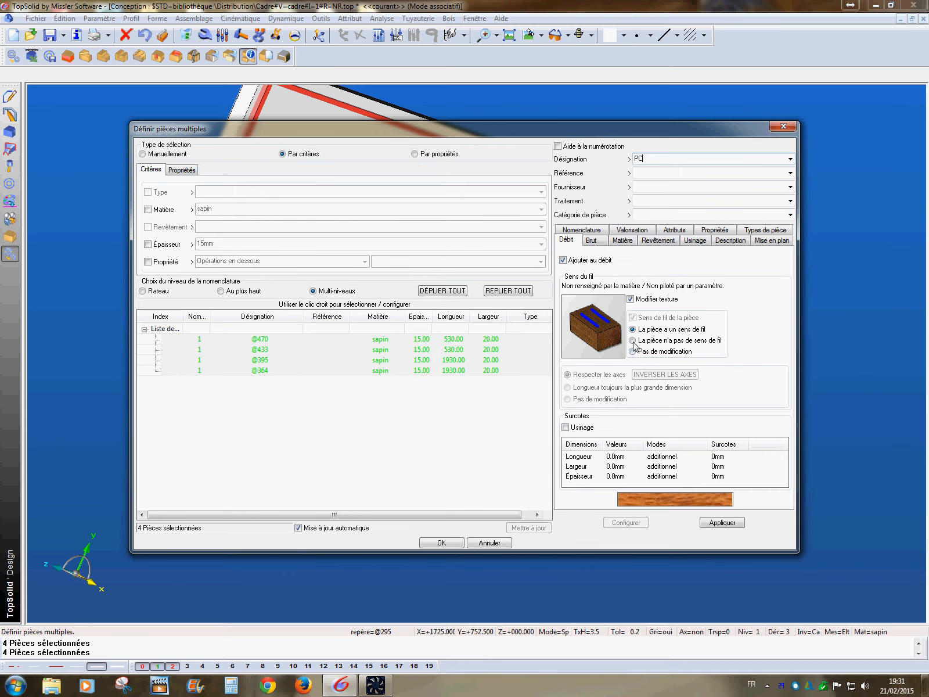
- Set the beads' machining allowances to 100 mm in length, 10 mm in width and 10 mm in thickness
left_click(720, 457)
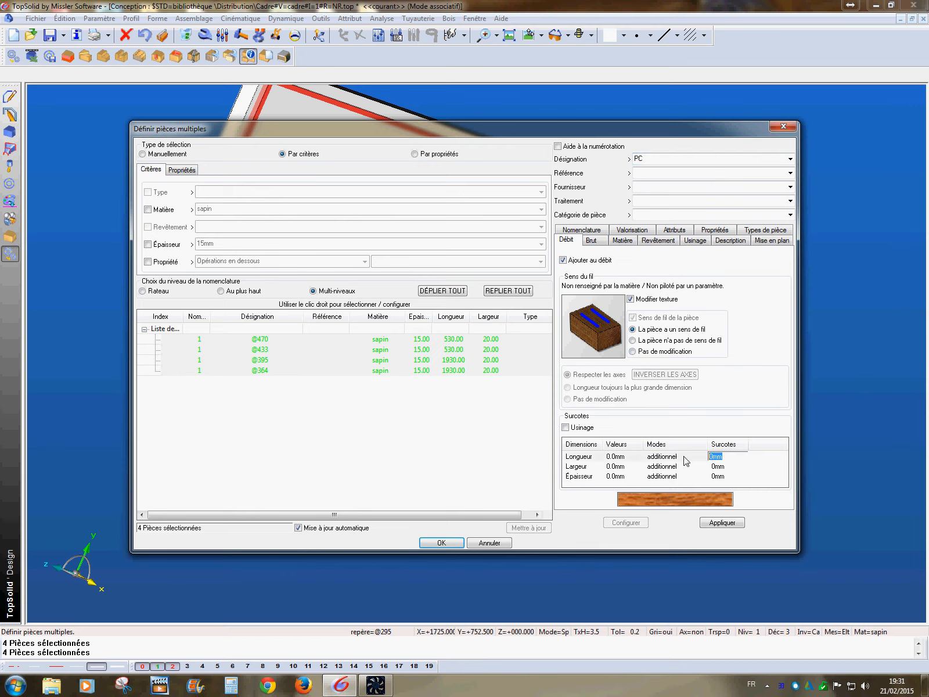
type("100")
key("Return")
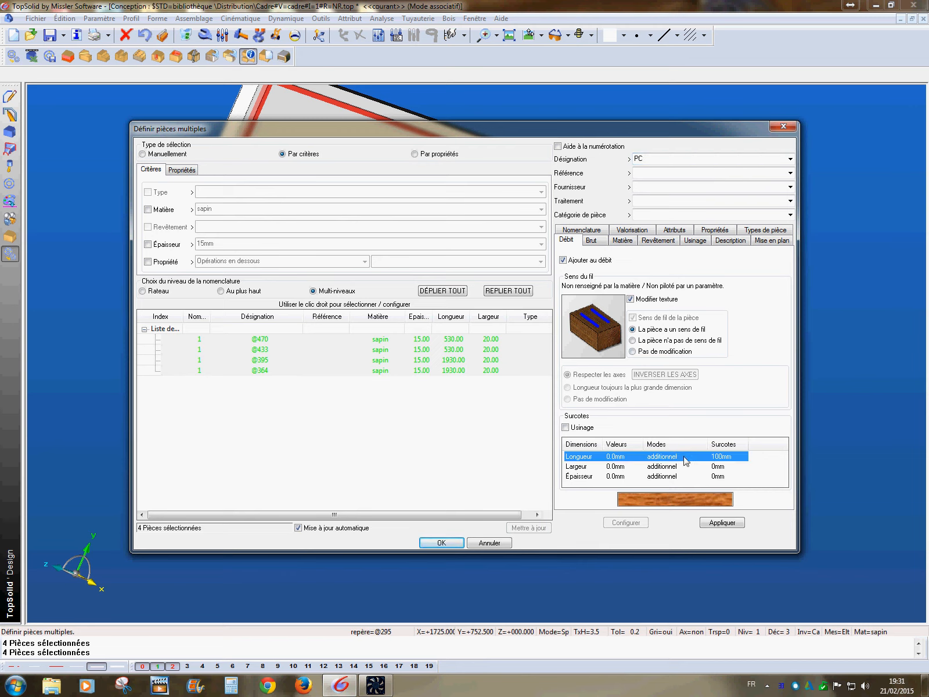
left_click(720, 466)
type("1")
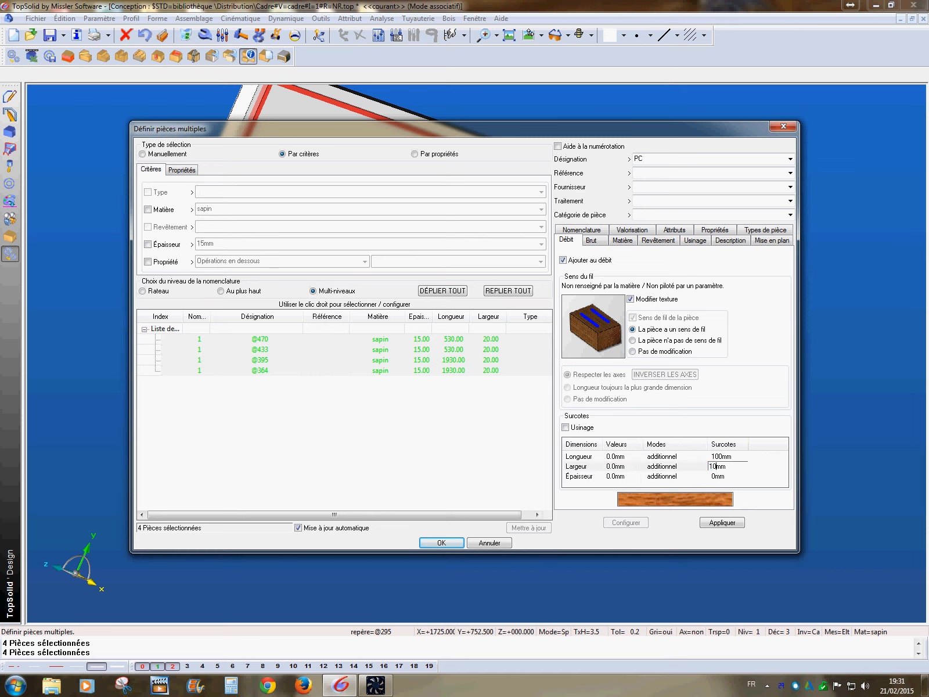
type("0")
key("Return")
left_click(741, 478)
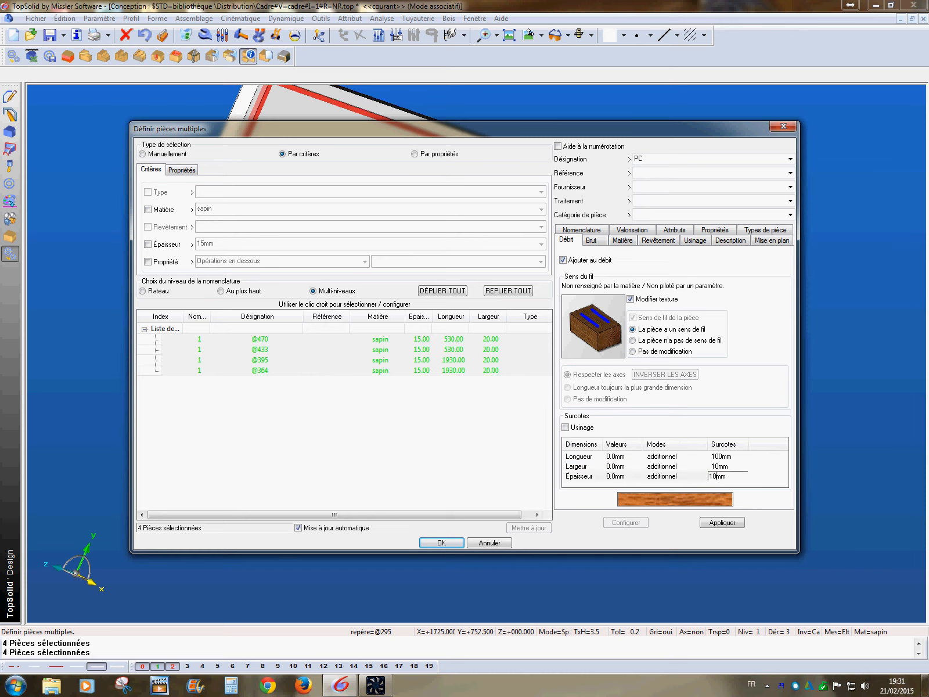
type("10")
key("Return")
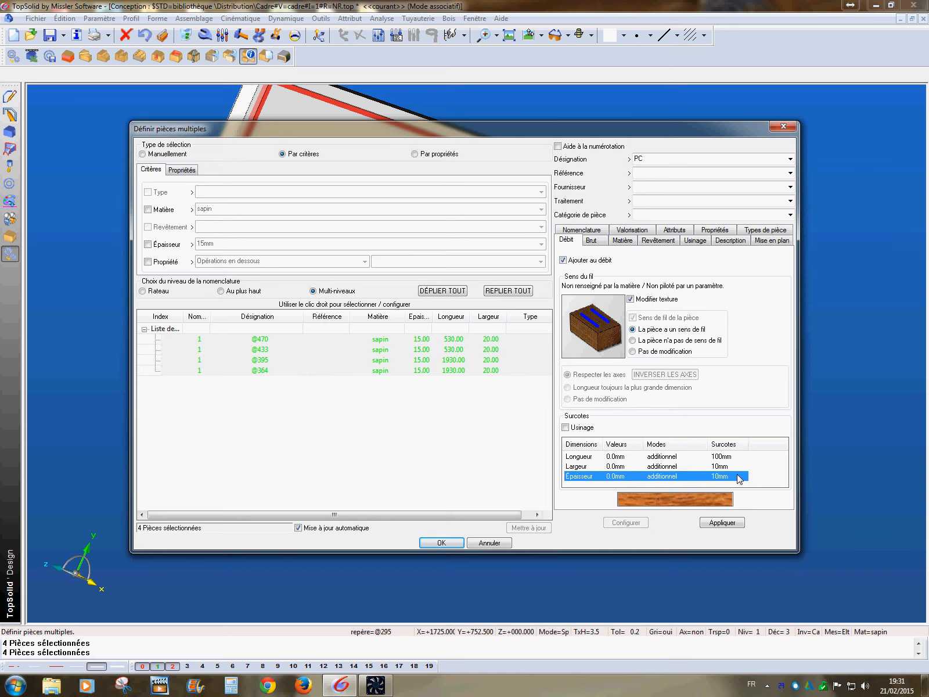
- Assign the part type bois to the beads, apply the definition and close the dialog
left_click(622, 240)
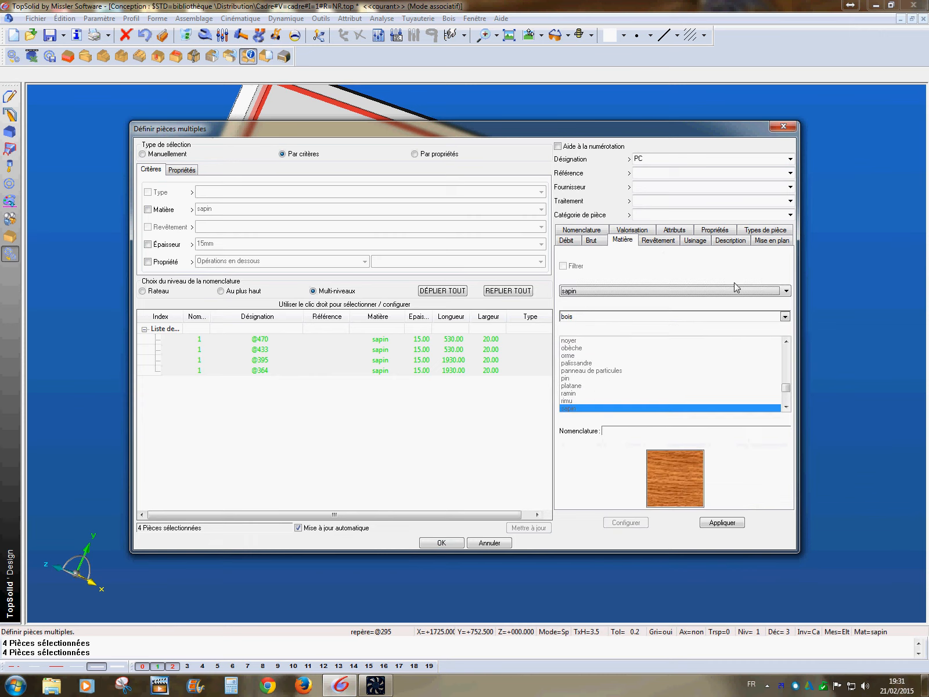
left_click(765, 230)
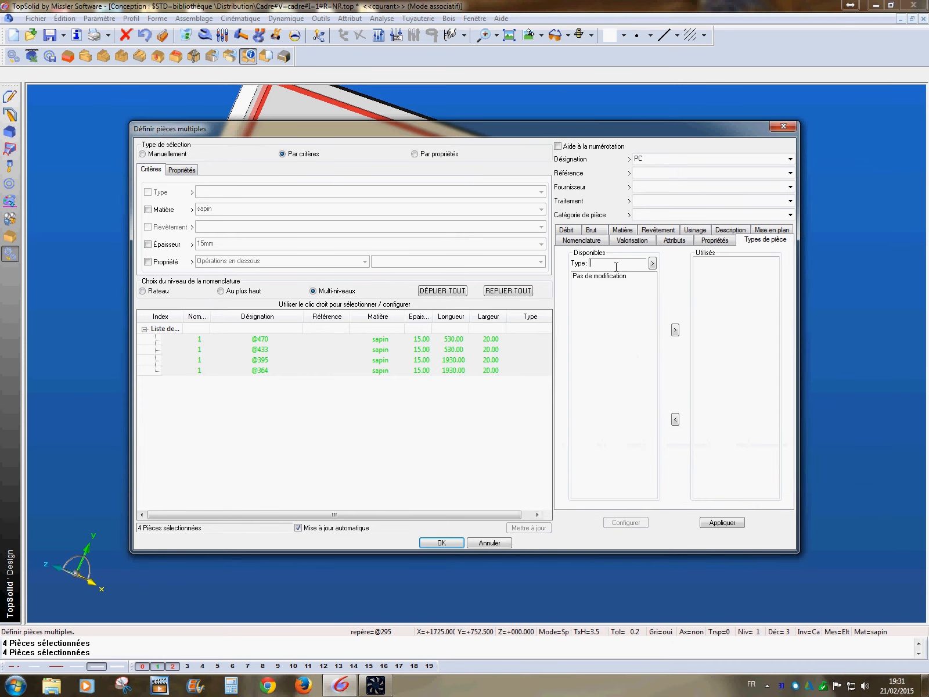
left_click(675, 330)
left_click(722, 522)
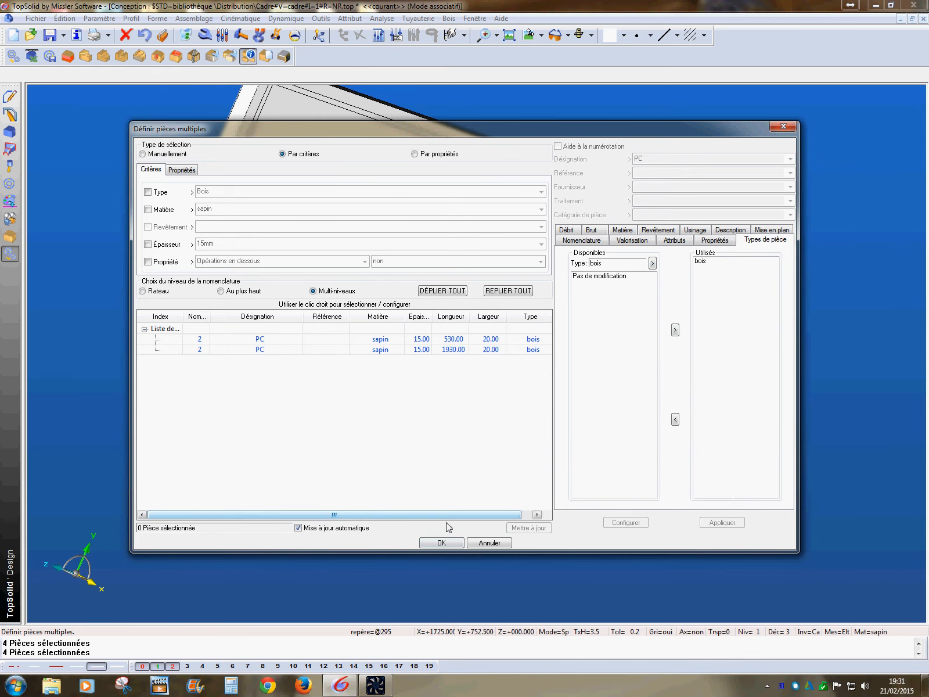
left_click(441, 543)
- Make the coordinate system at the frame's lower outer corner the current one
middle_click_drag(436, 548, 349, 499)
scroll(370, 537, "down", 1)
scroll(371, 538, "up", 2)
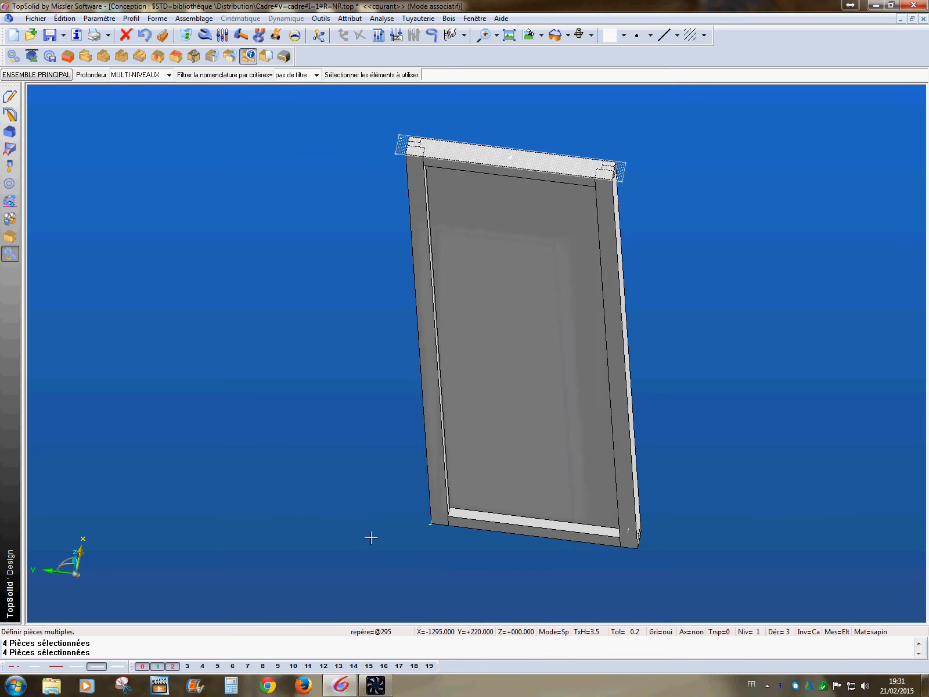
middle_click_drag(372, 538, 382, 499)
scroll(381, 481, "up", 4)
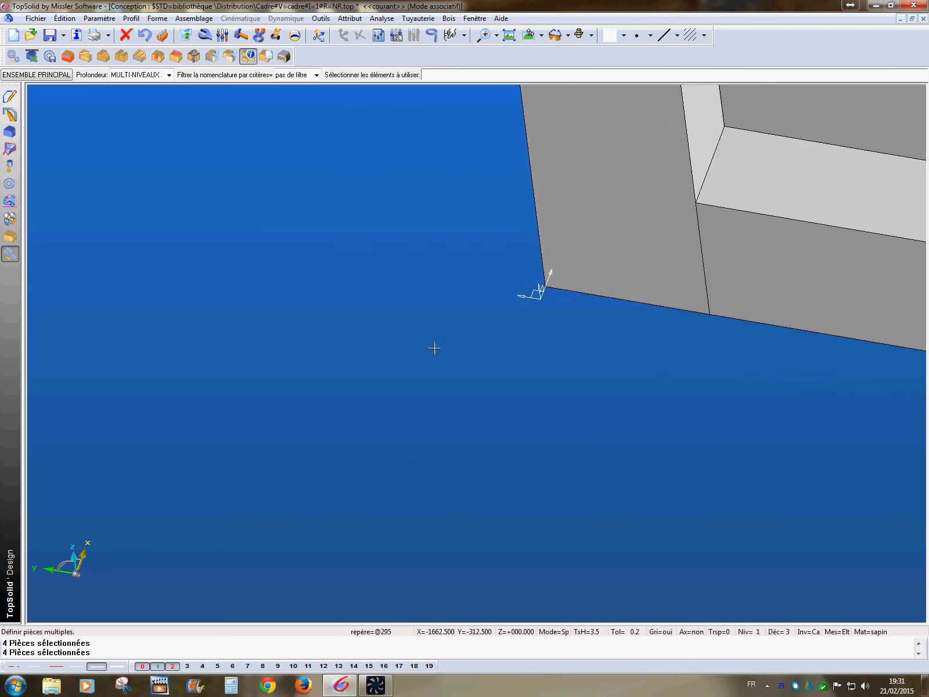
middle_click_drag(434, 349, 458, 355)
middle_click_drag(239, 286, 335, 338)
middle_click_drag(173, 348, 359, 430)
middle_click_drag(119, 366, 400, 440)
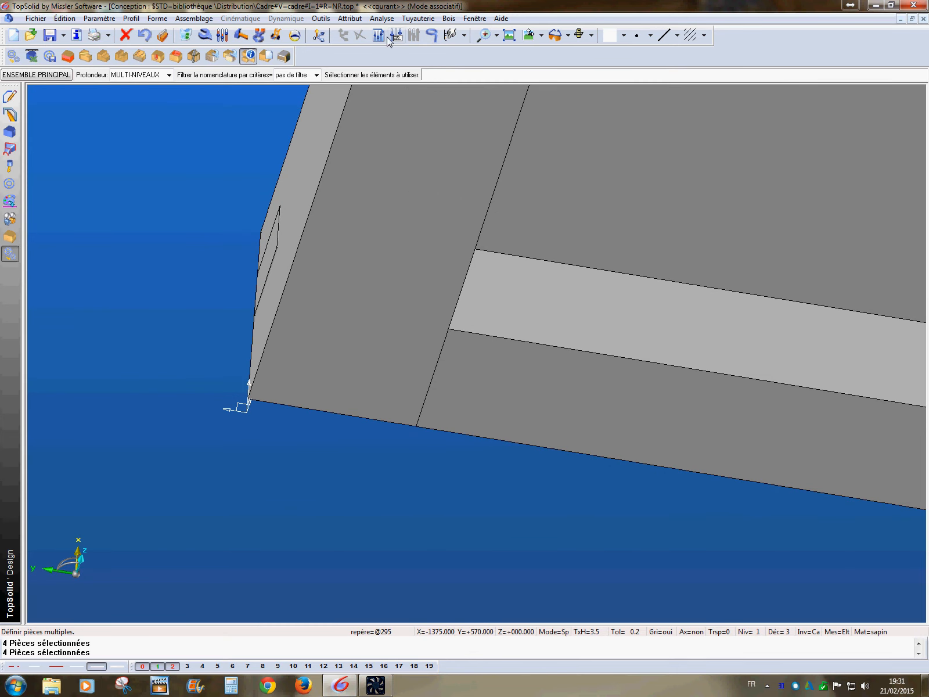
left_click(318, 34)
left_click(255, 393)
- Edit the document's parameter list and set the driver status of La and H to Oui
mouse_move(384, 510)
middle_mouse_down()
mouse_move(370, 499)
mouse_move(345, 506)
mouse_move(370, 498)
middle_mouse_up()
scroll(364, 501, "down", 10)
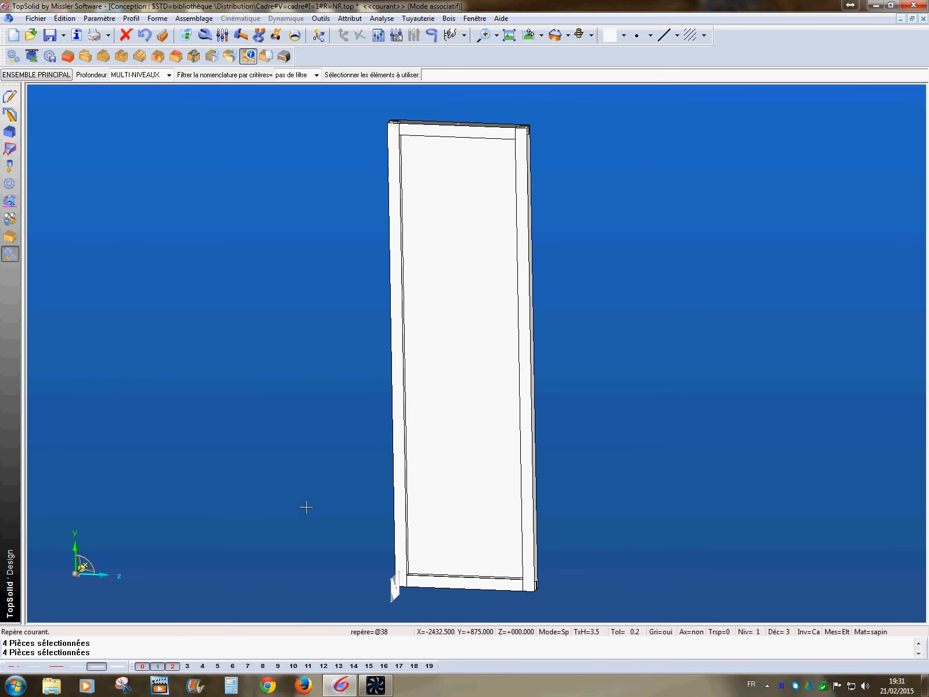
middle_click_drag(343, 505, 473, 597)
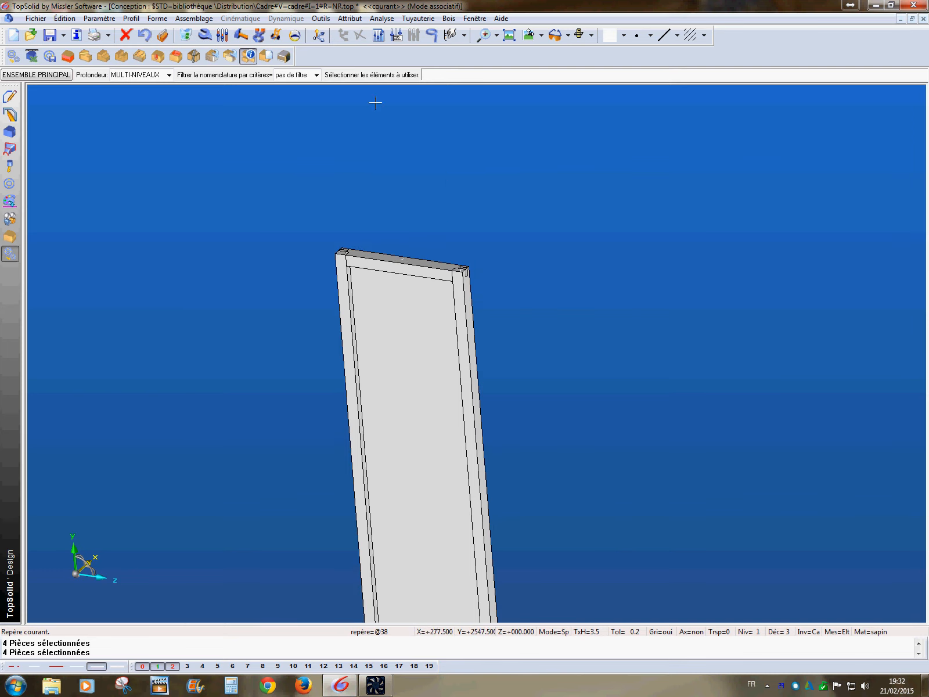
left_click(396, 36)
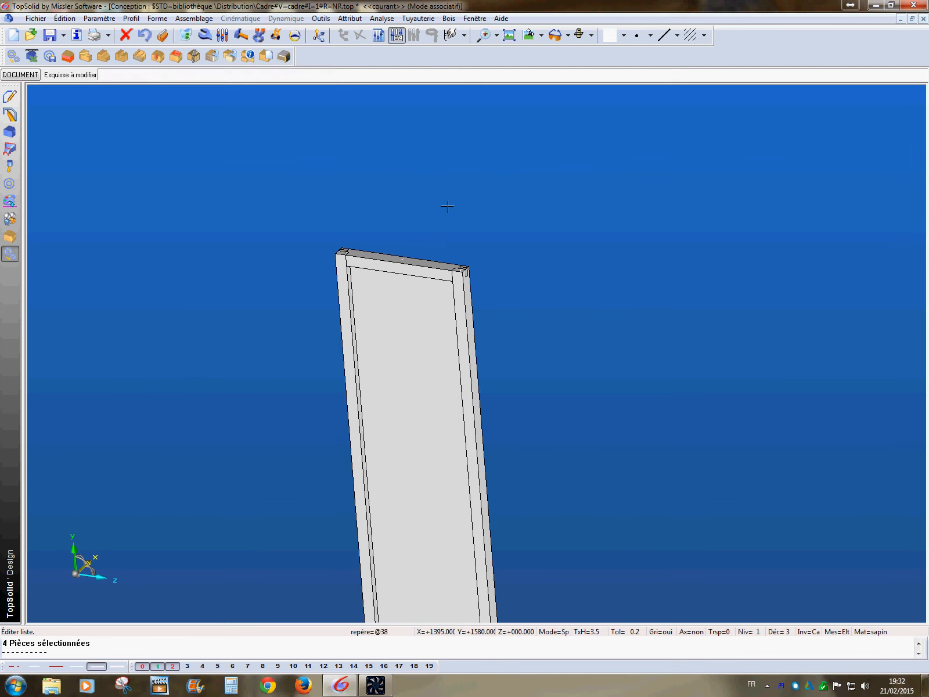
left_click(244, 209)
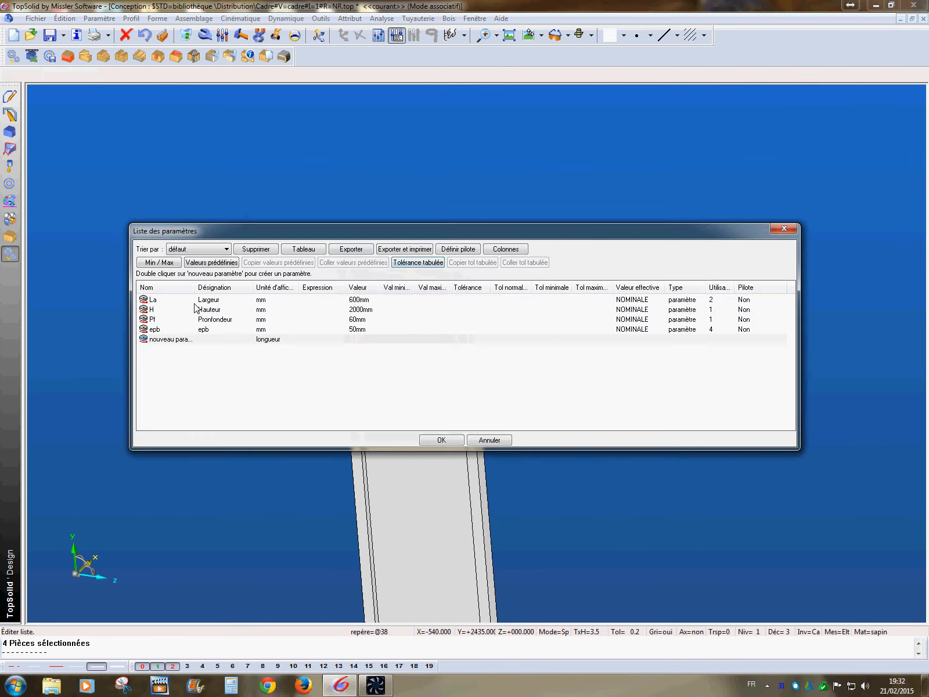
double_click(744, 302)
left_click(759, 304)
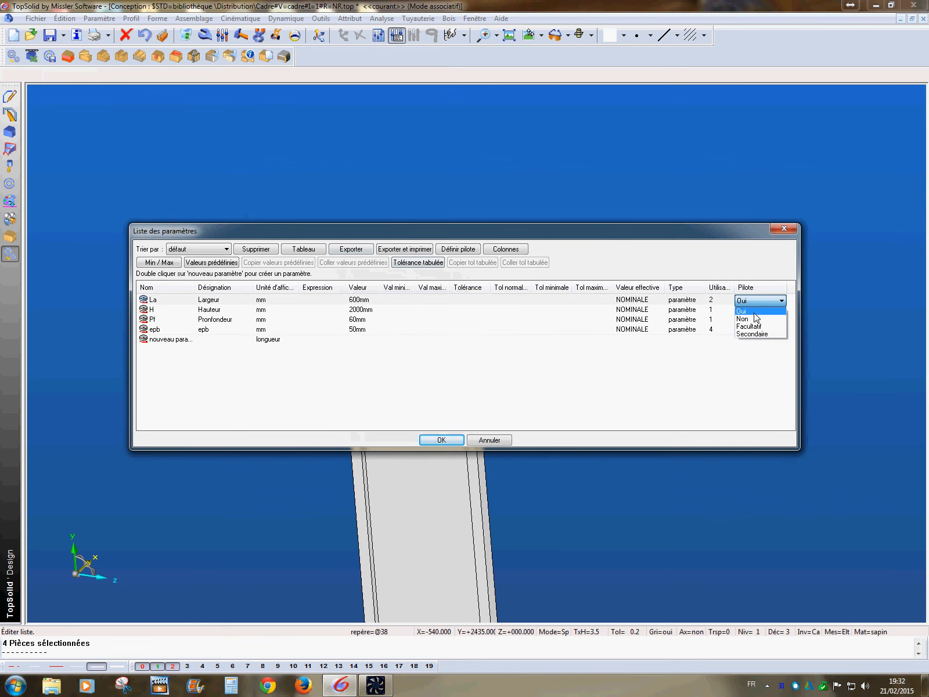
left_click(754, 314)
double_click(749, 312)
left_click(758, 314)
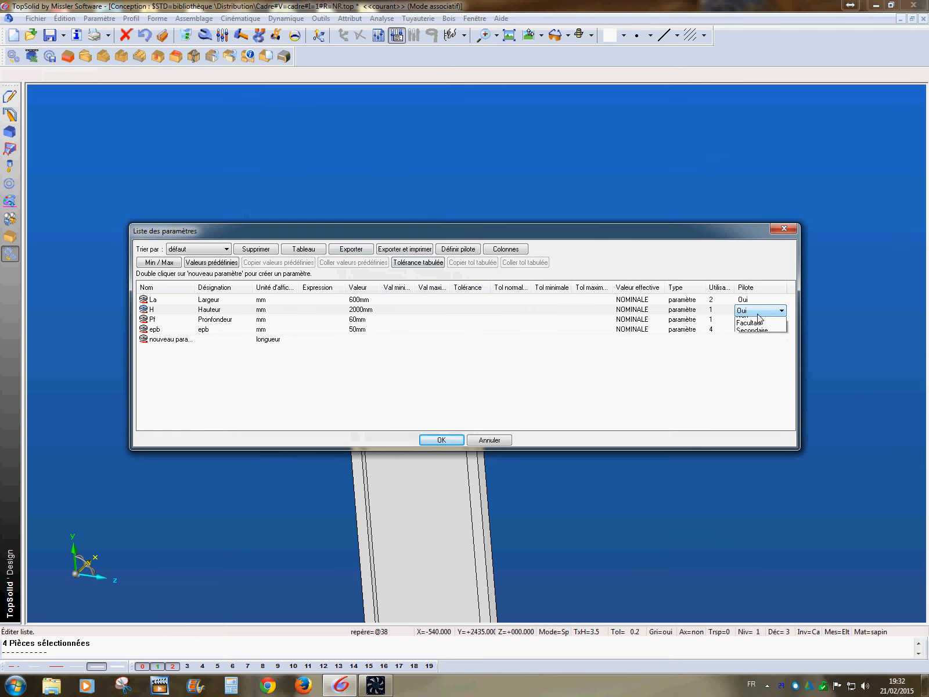
left_click(747, 380)
- Set the driver status of Pf and epb to Facultatif, confirm the parameter list and save the document
left_click(747, 321)
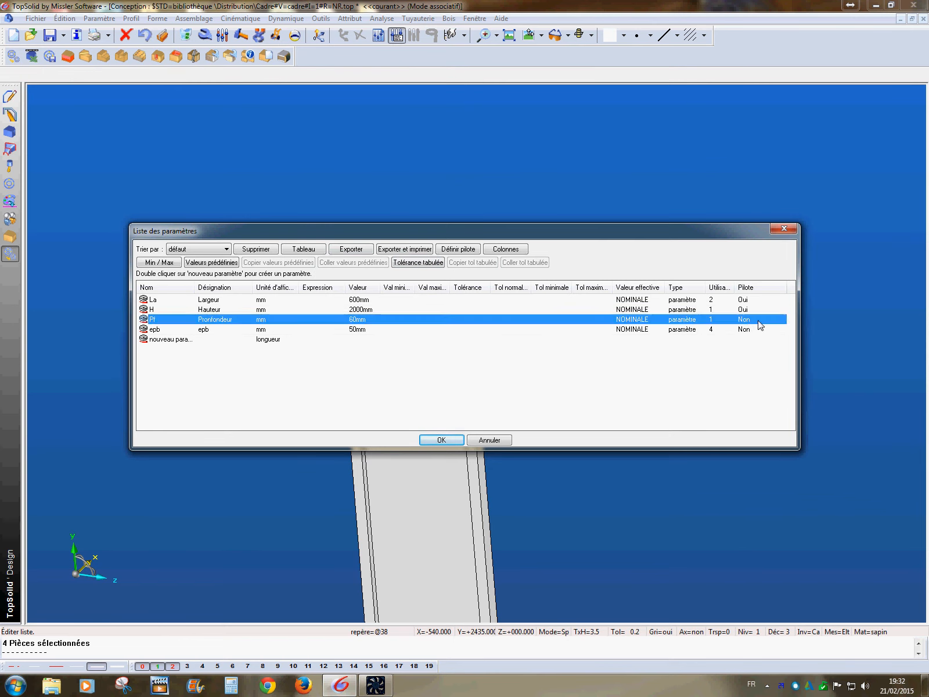
double_click(758, 321)
left_click(779, 320)
left_click(766, 348)
double_click(741, 330)
left_click(762, 335)
left_click(765, 355)
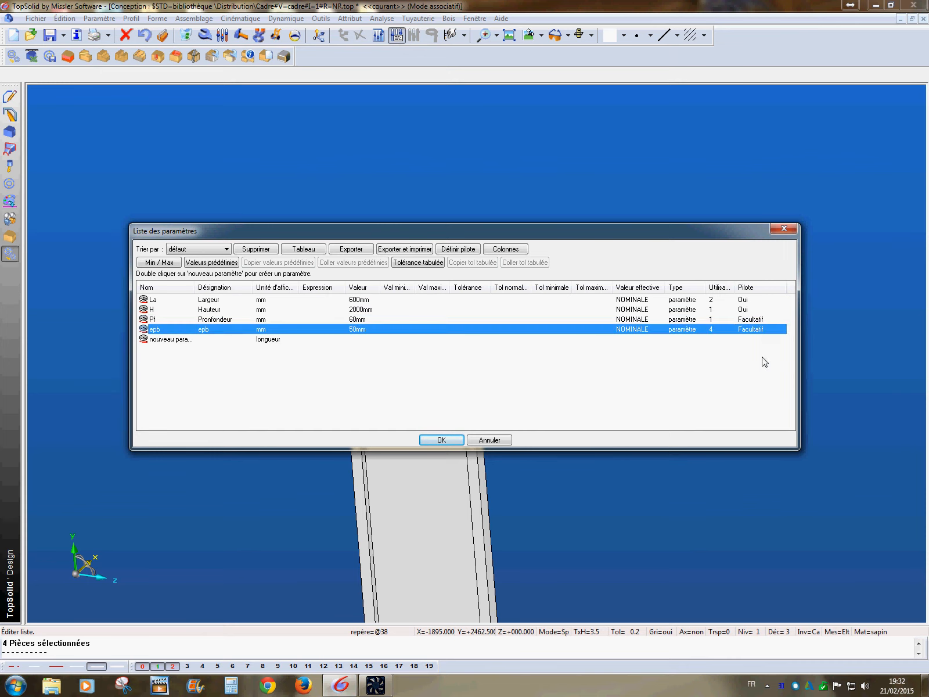
left_click(441, 440)
left_click(49, 37)
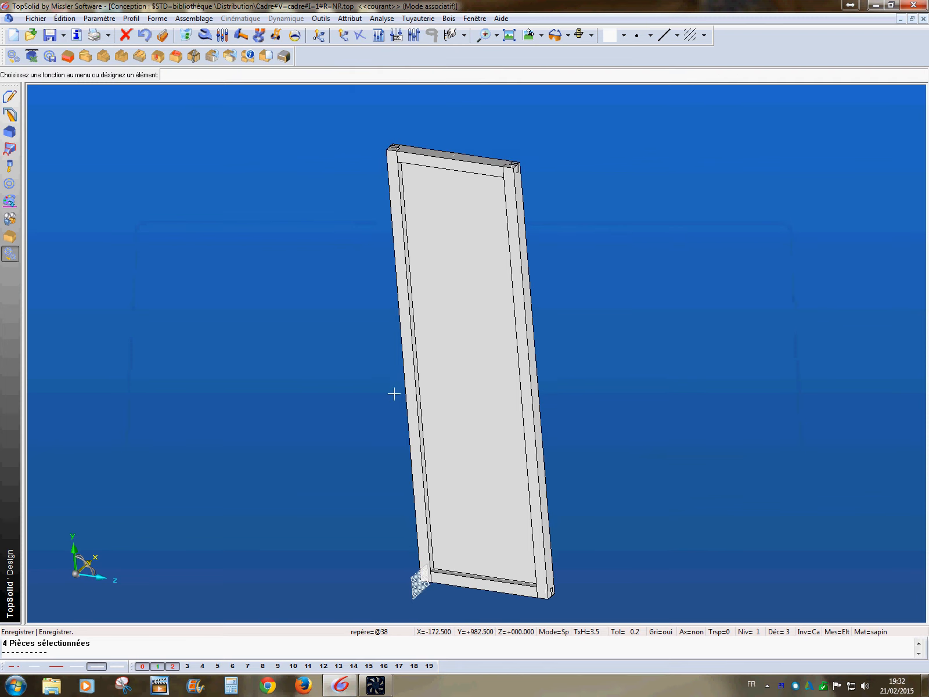
- Define a positioning by distribution on the frame's corner coordinate system, with length parameter La and designation Distr cadre1
mouse_move(782, 685)
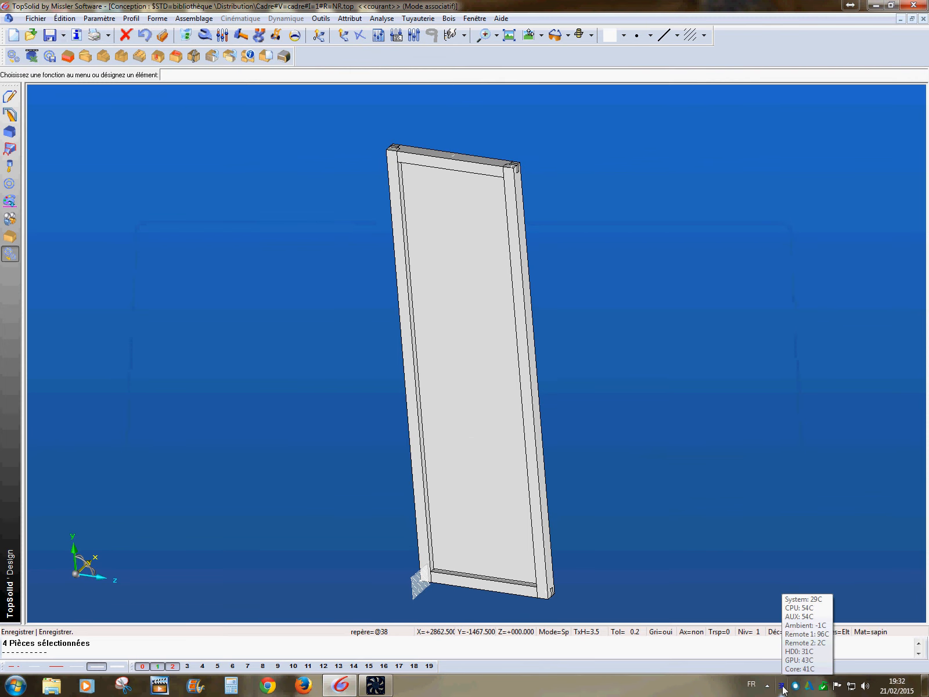
scroll(385, 390, "up", 1)
middle_click_drag(385, 390, 350, 472)
scroll(376, 434, "down", 3)
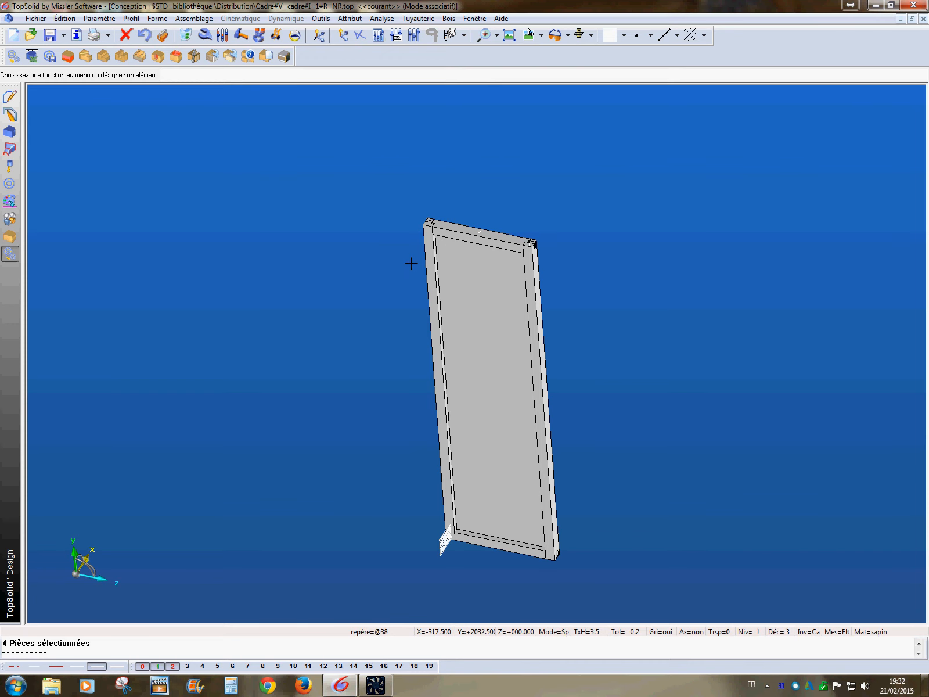
middle_click_drag(325, 324, 371, 284)
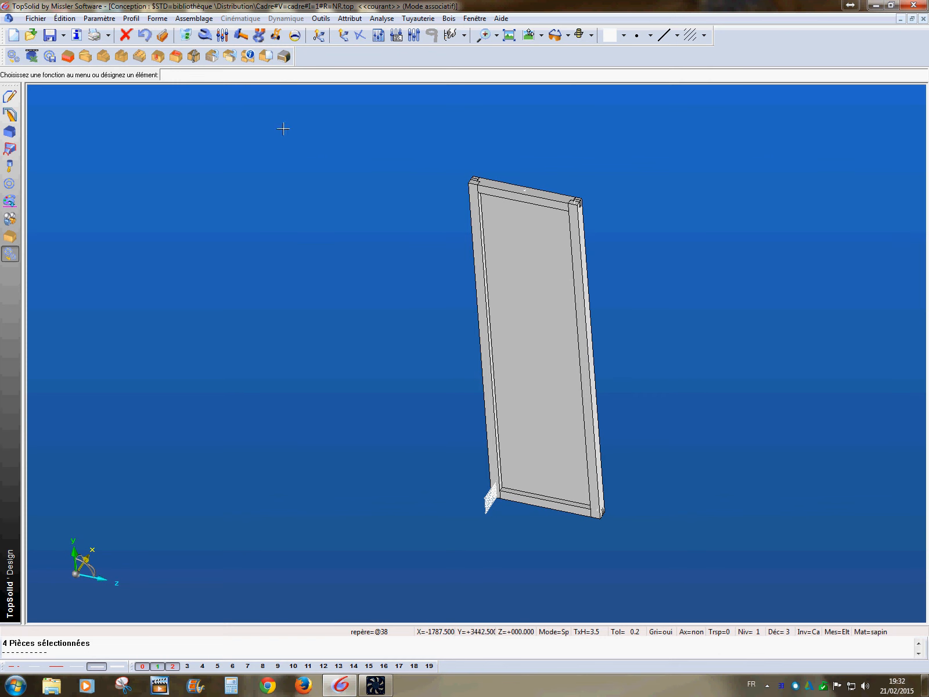
left_click(201, 21)
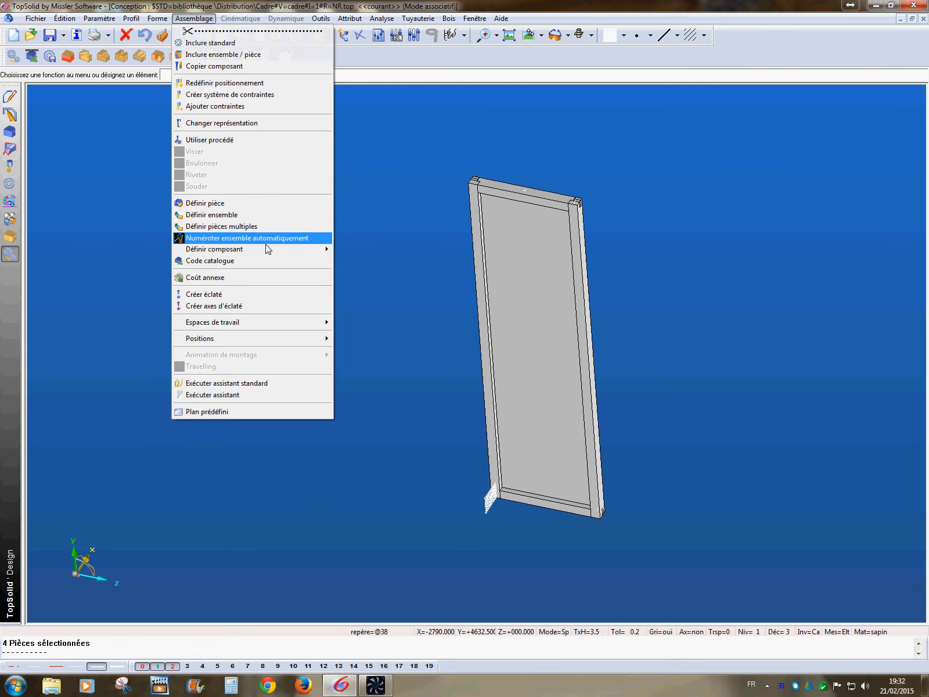
mouse_move(277, 253)
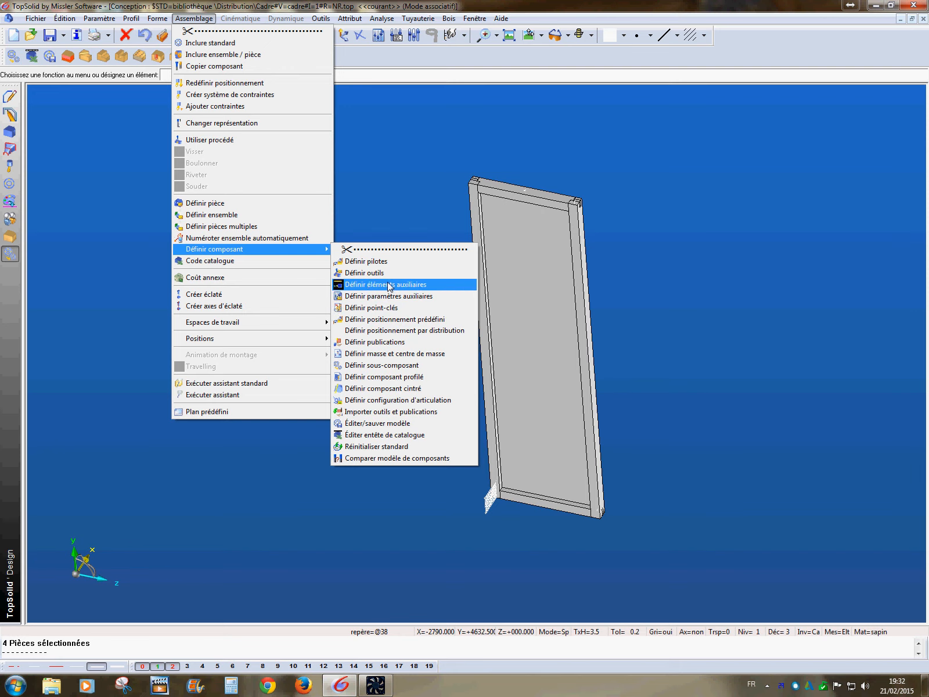
left_click(410, 335)
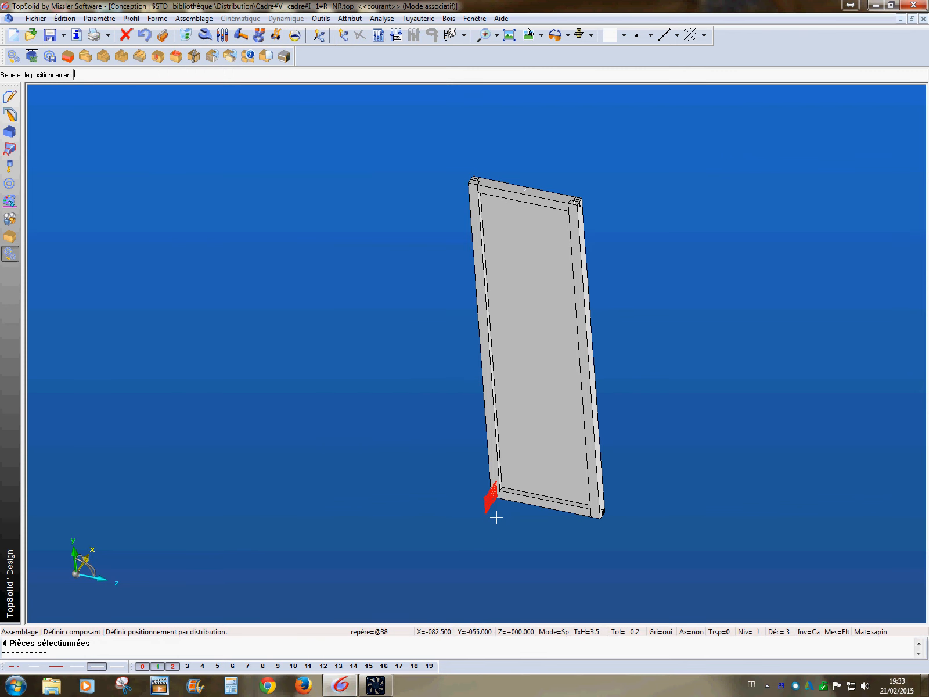
left_click(496, 512)
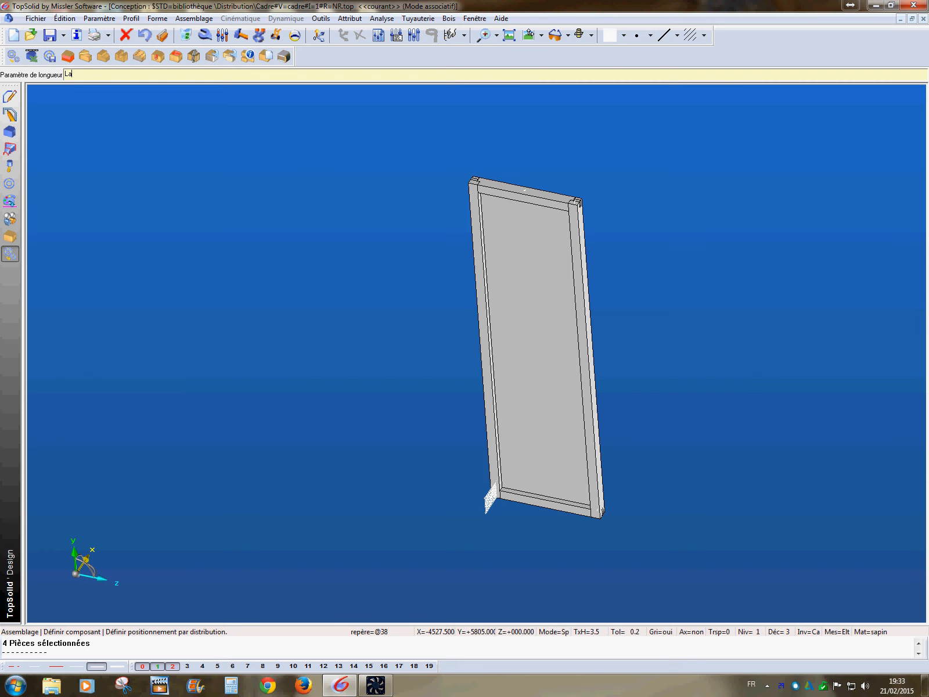
key("Return")
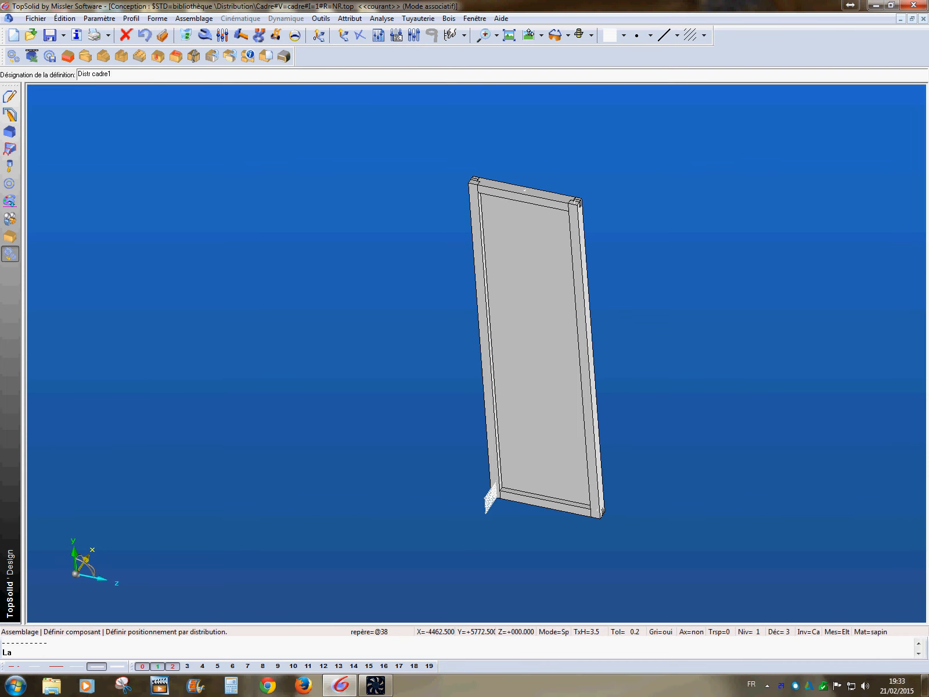
type("Distr cadre1")
key("Return")
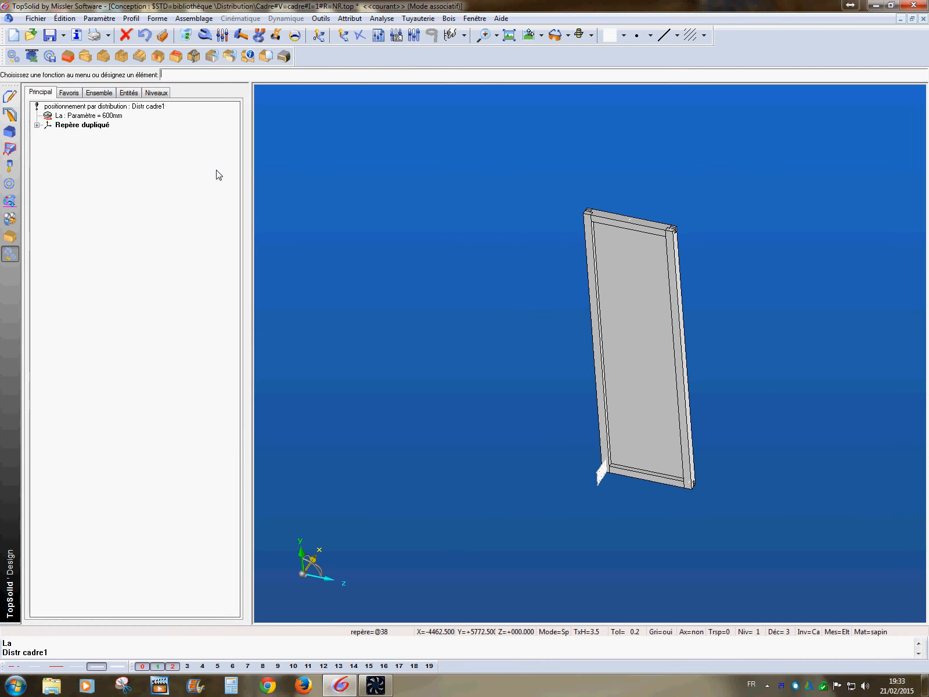
- Hide the element tree, show the frame in realistic material rendering, and save and close the component document
double_click(259, 188)
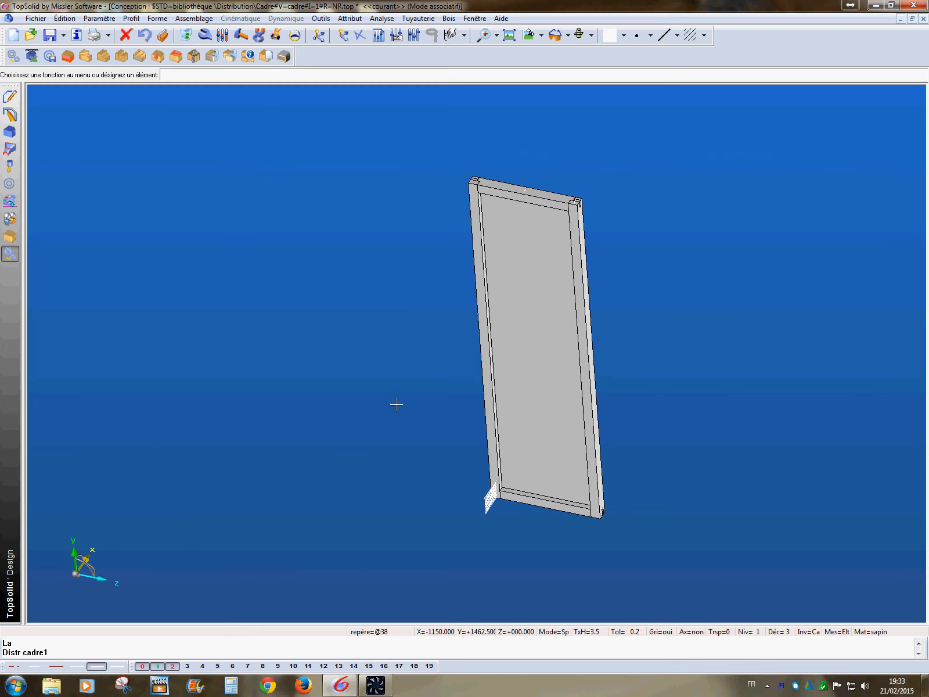
left_click(591, 34)
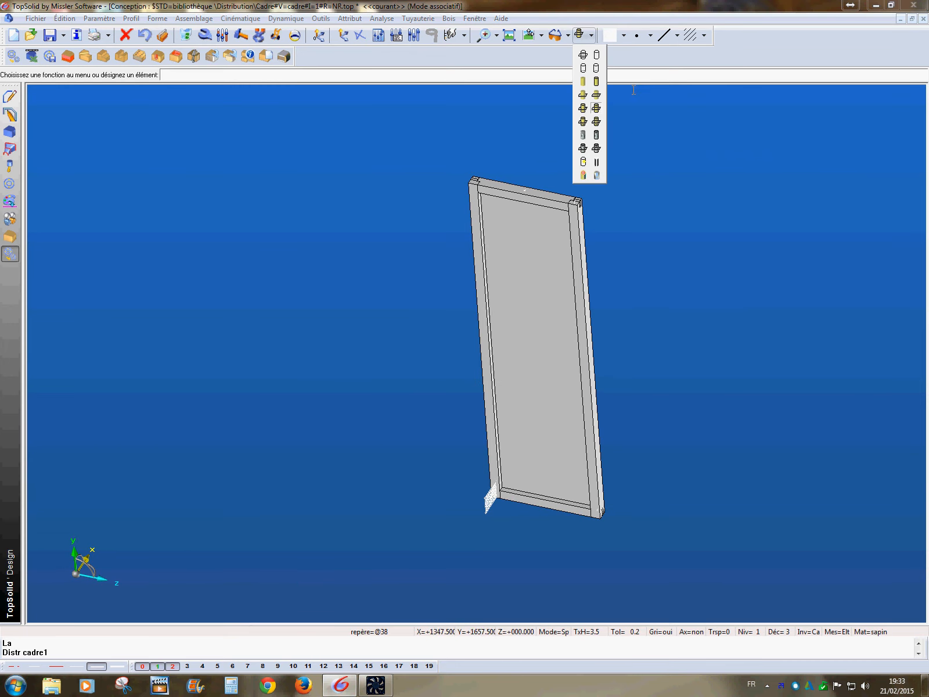
left_click(596, 136)
middle_click_drag(669, 357, 601, 249)
left_click(50, 36)
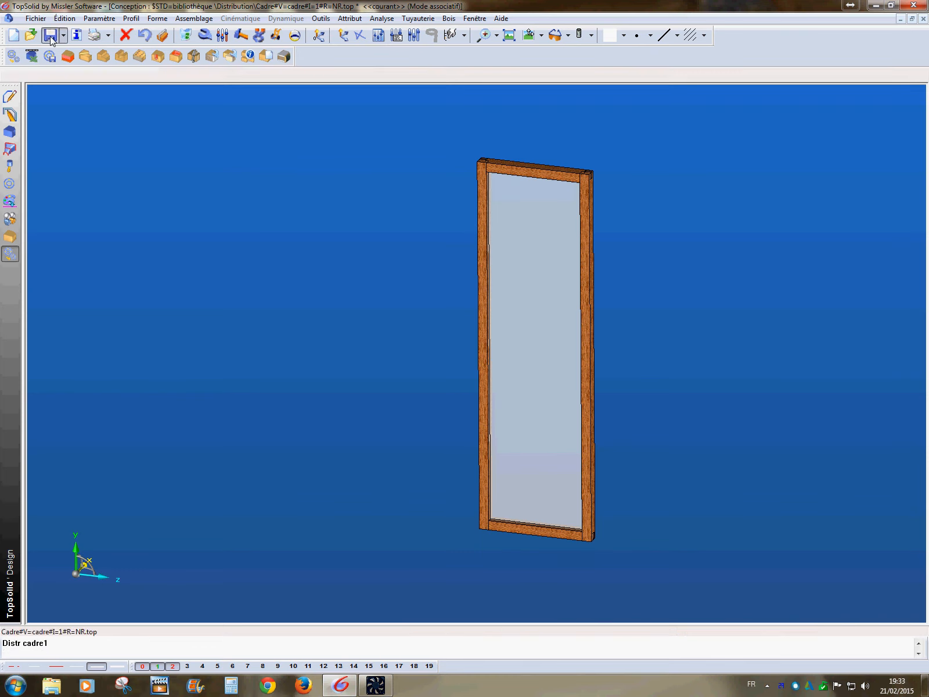
left_click(923, 18)
- Create a new design document and sketch an automatically dimensioned rectangle of about 1390 by 870 mm around the origin
left_click(13, 37)
left_click(427, 434)
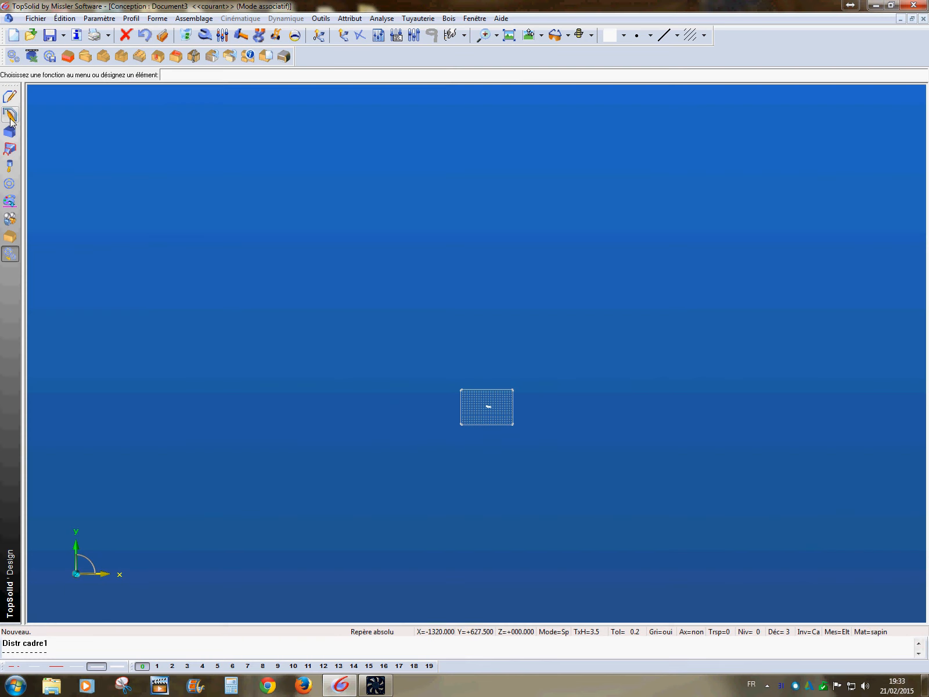
left_click(9, 115)
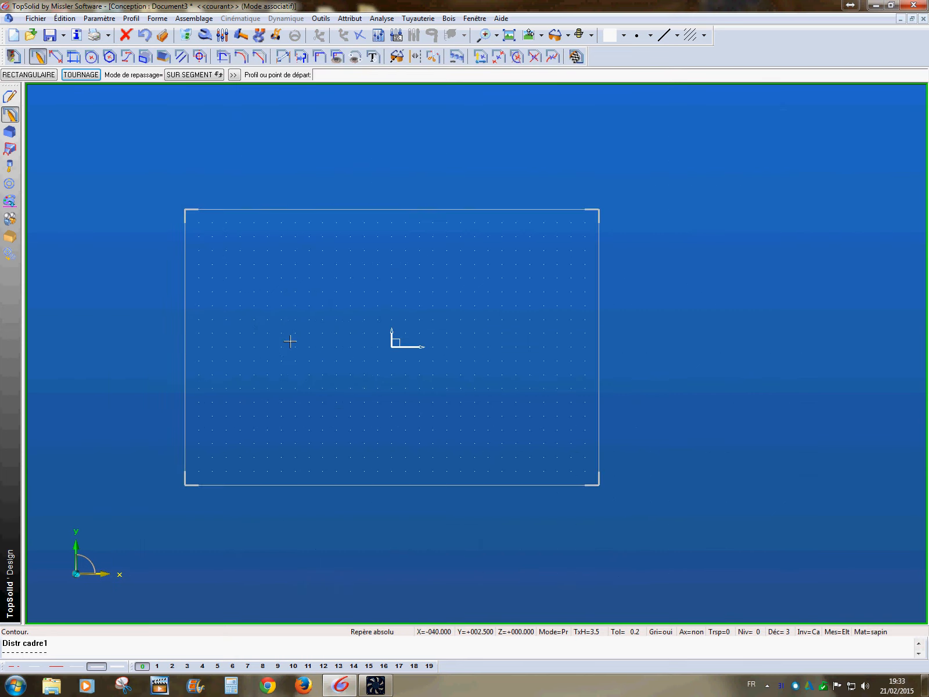
scroll(290, 341, "down", 3)
left_click(47, 75)
scroll(145, 261, "down", 4)
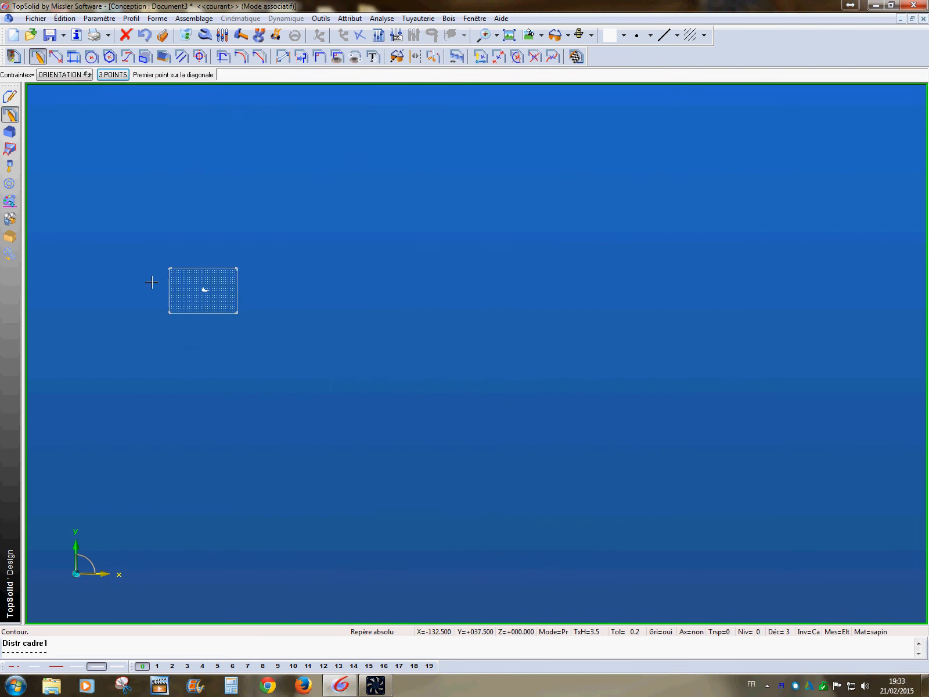
left_click(80, 120)
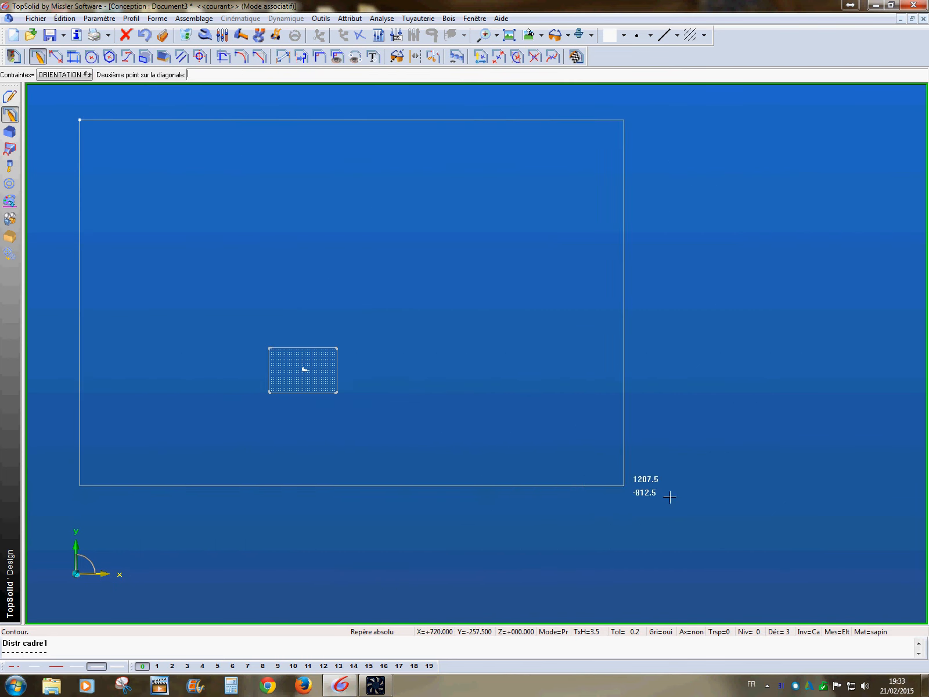
left_click(714, 518)
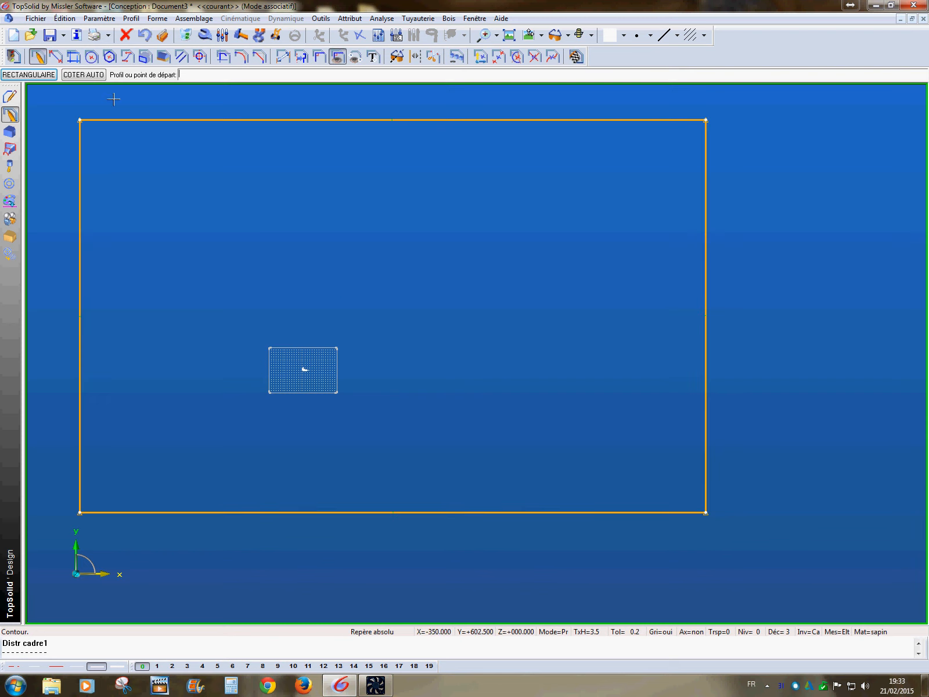
left_click(83, 75)
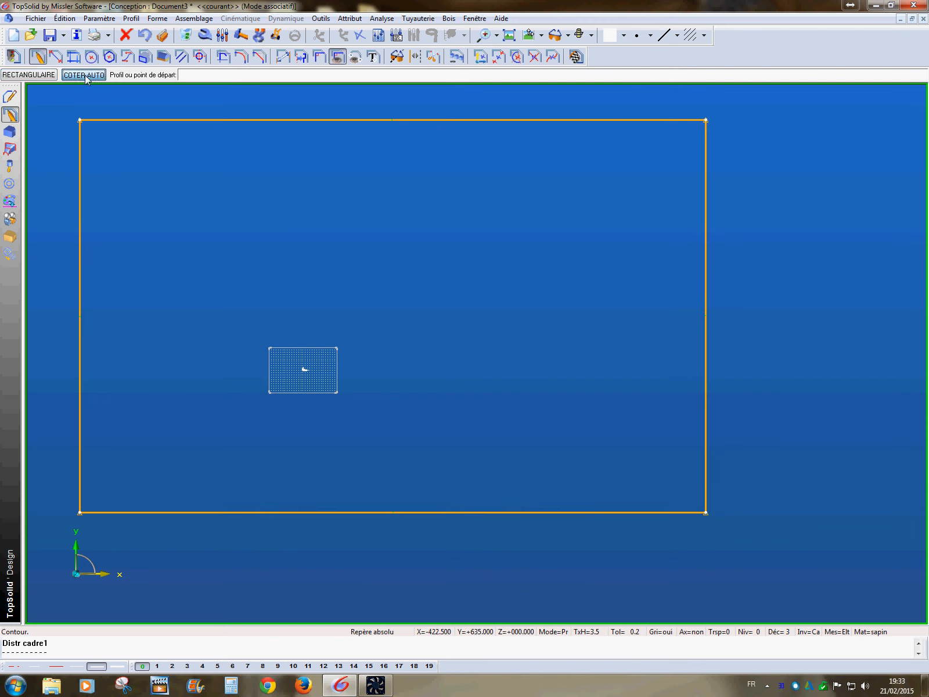
- Set the rectangle's horizontal dimension to 5324 mm
left_click(222, 36)
left_click(409, 185)
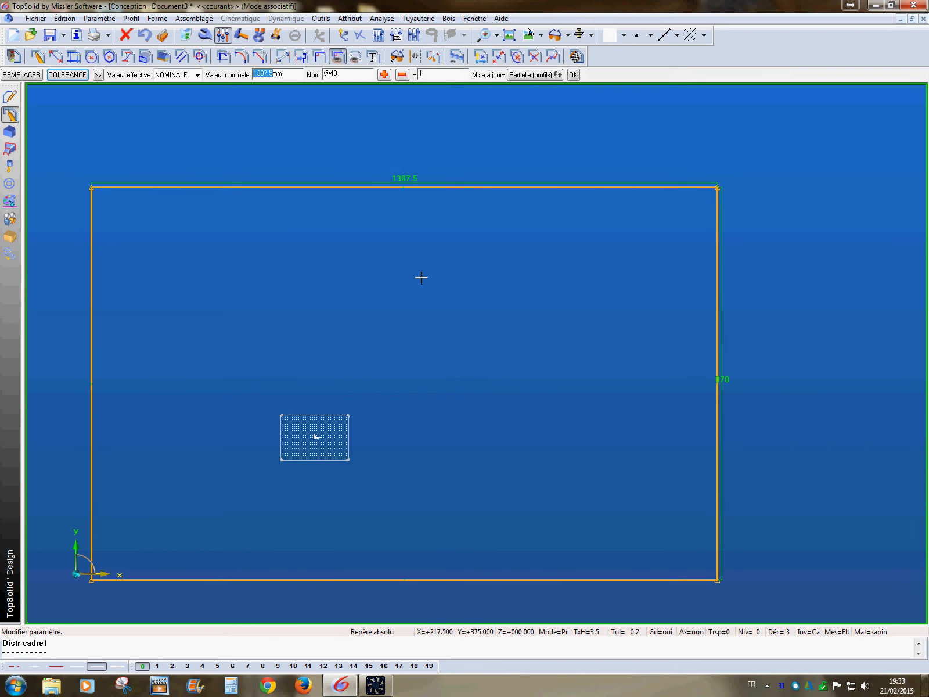
type("5324mm")
key("Return")
scroll(429, 300, "down", 5)
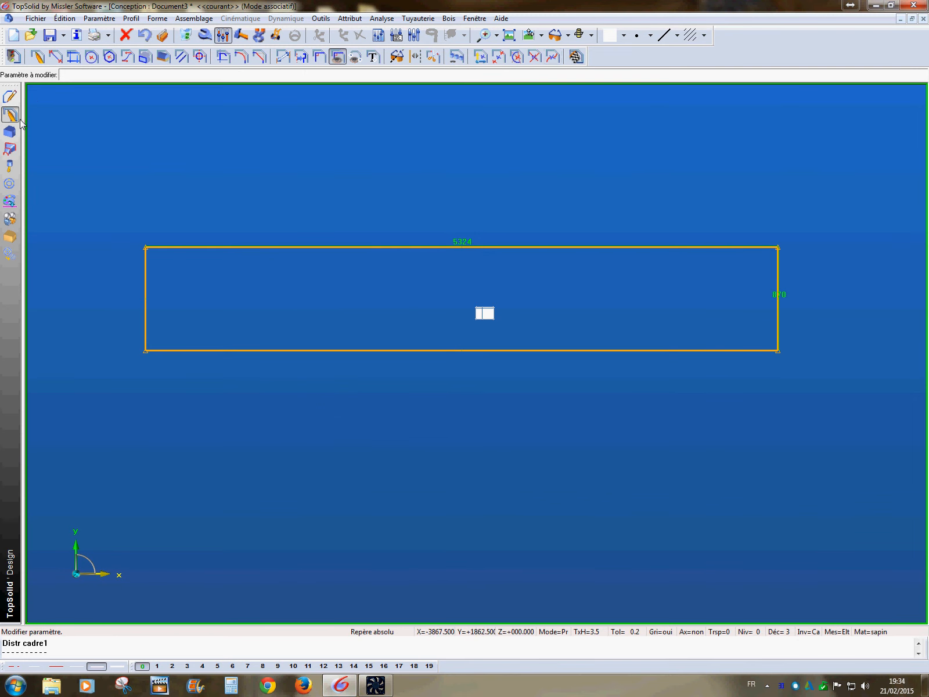
- Sketch a second, slightly narrower rectangle overlapping the first, starting just inside its upper edge and extending below its lower edge
left_click(37, 56)
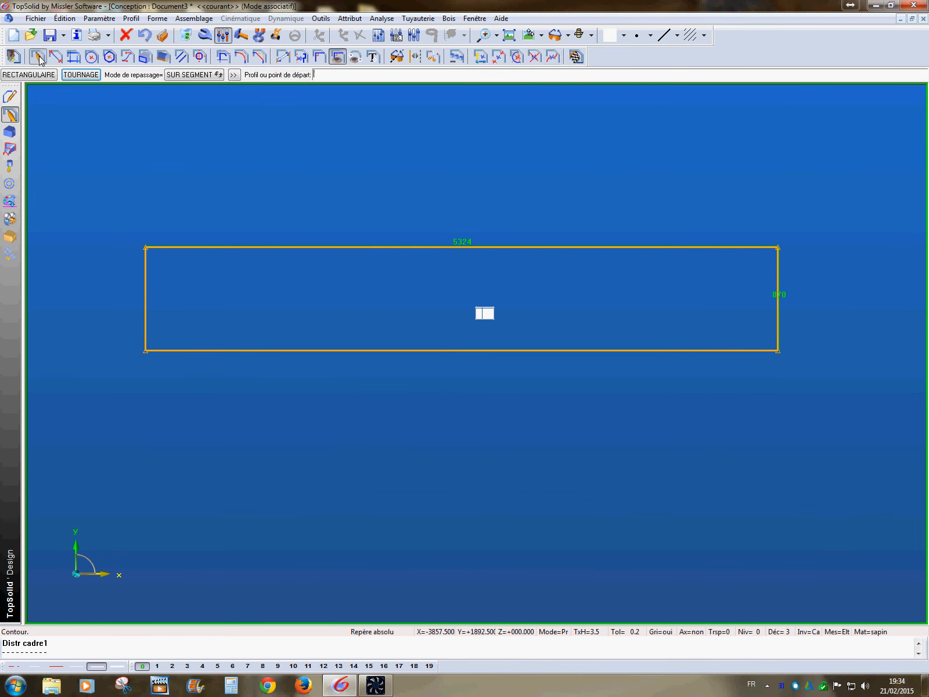
left_click(162, 434)
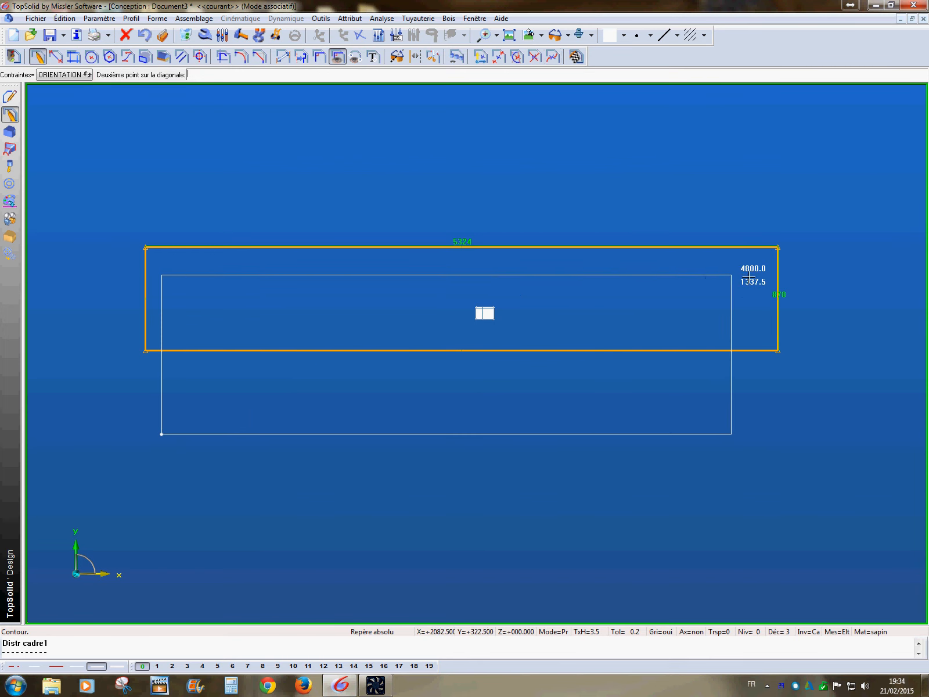
left_click(776, 265)
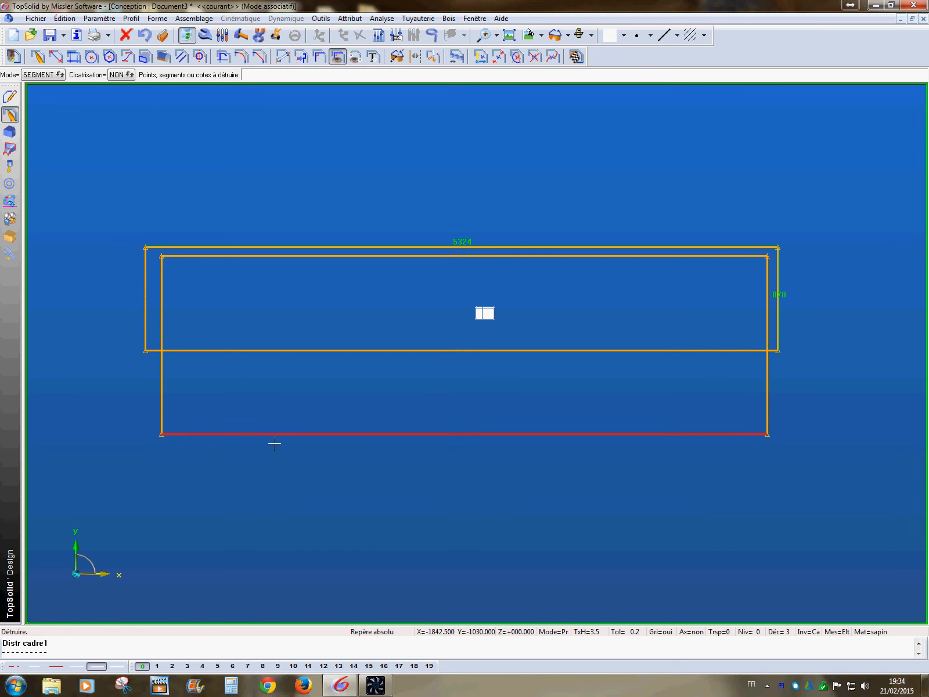
- Trim the protruding lower legs and the lower edge between them to leave a closed U-shaped wall outline
left_click(223, 58)
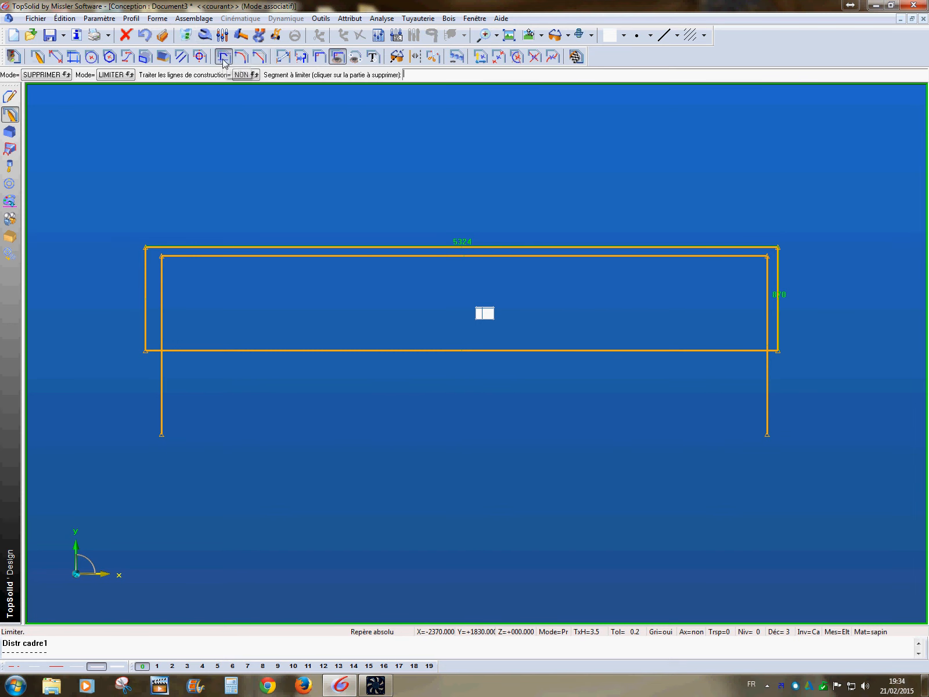
left_click(170, 414)
left_click(776, 416)
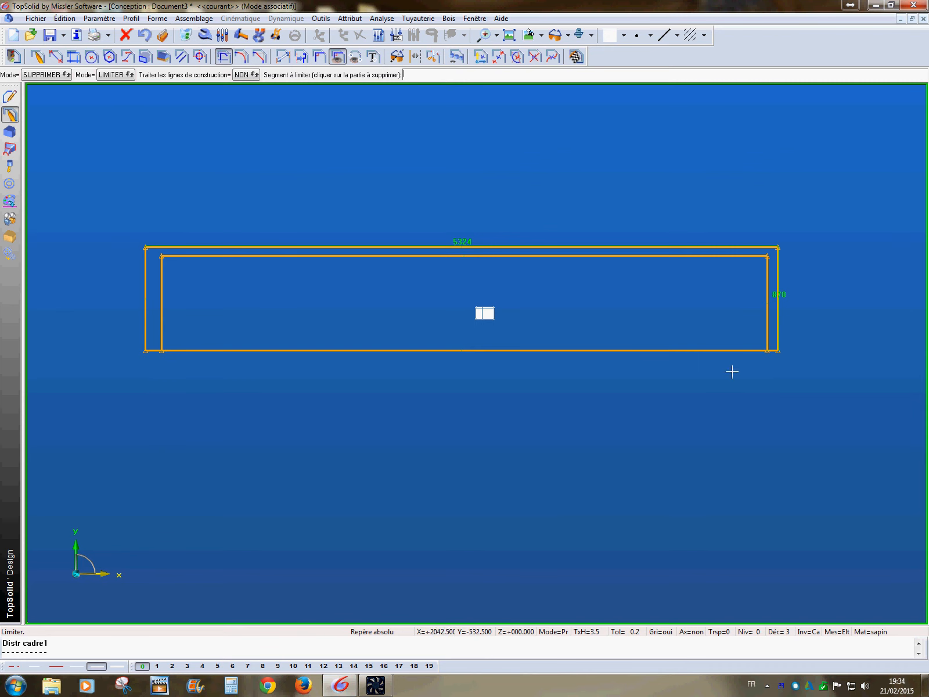
left_click(728, 355)
middle_click_drag(175, 384, 209, 429)
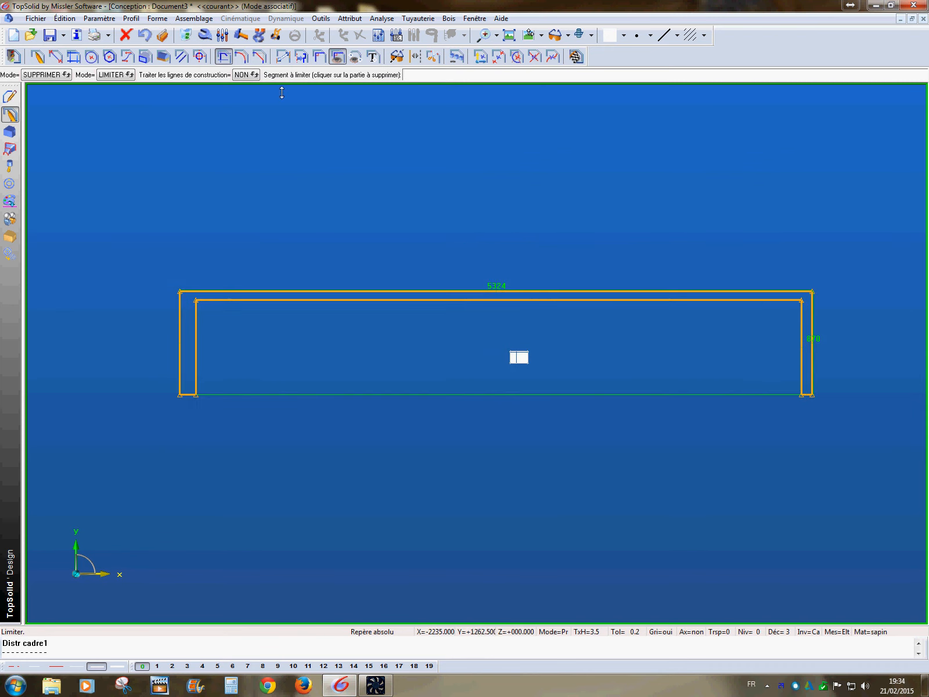
- Dimension the thickness of both side walls below the outline and finish the sketch
left_click(283, 56)
left_click(191, 378)
left_click(196, 378)
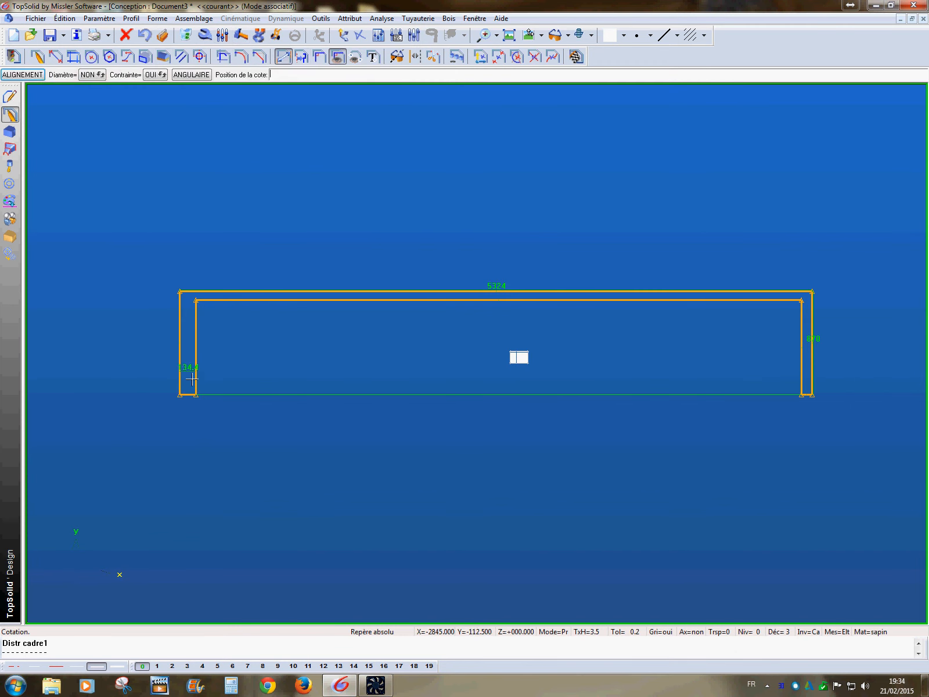
left_click(191, 419)
left_click(814, 390)
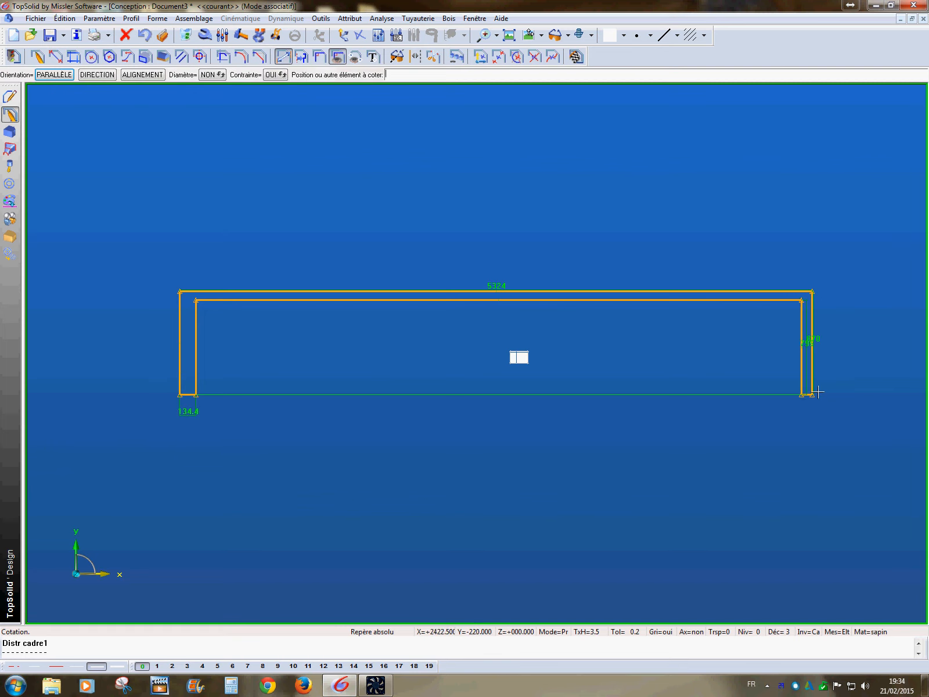
left_click(822, 390)
left_click(819, 423)
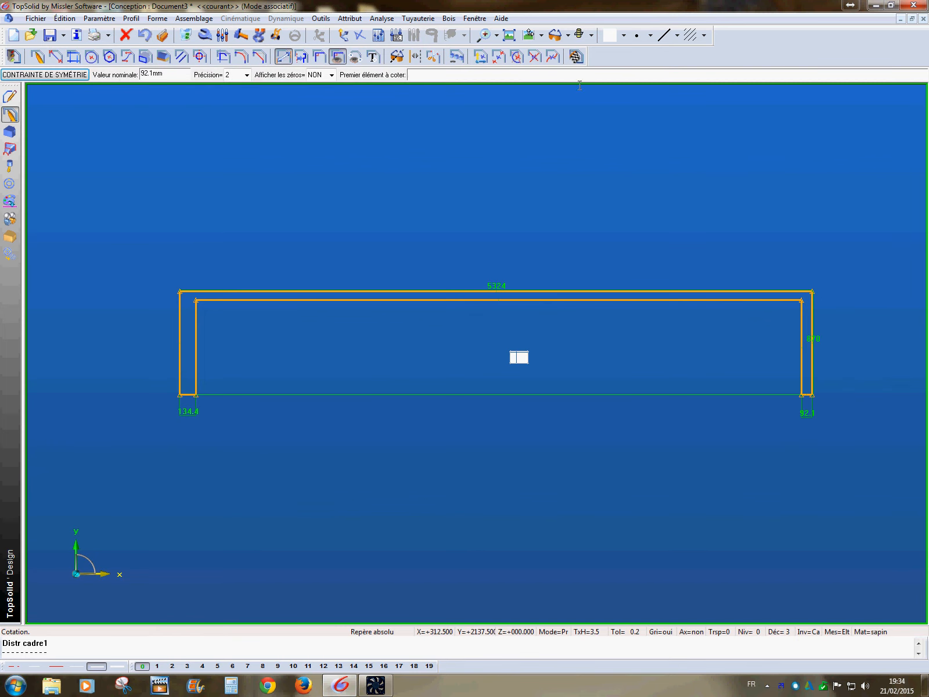
left_click(577, 56)
- Extrude the U-shaped wall profile to a height of 3000 mm
left_click(9, 132)
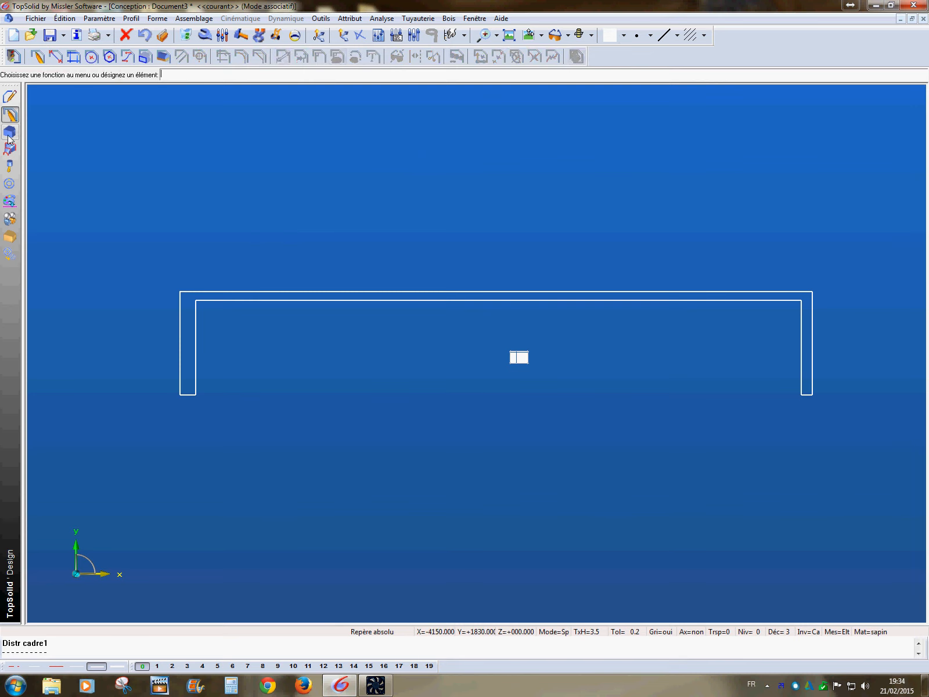
left_click(198, 403)
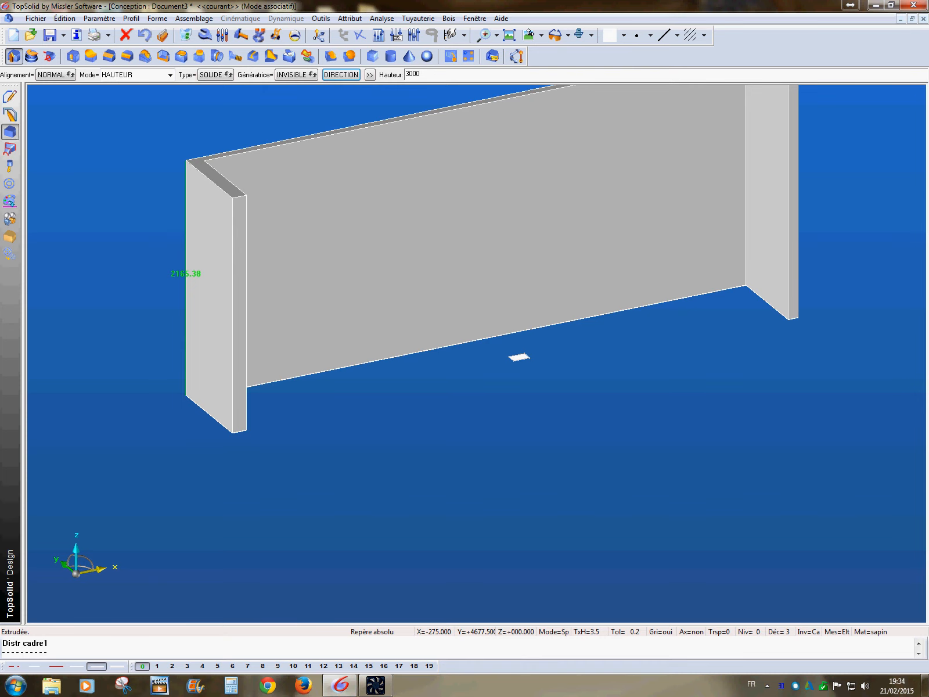
type("3000")
key("Return")
middle_click_drag(404, 385, 402, 413)
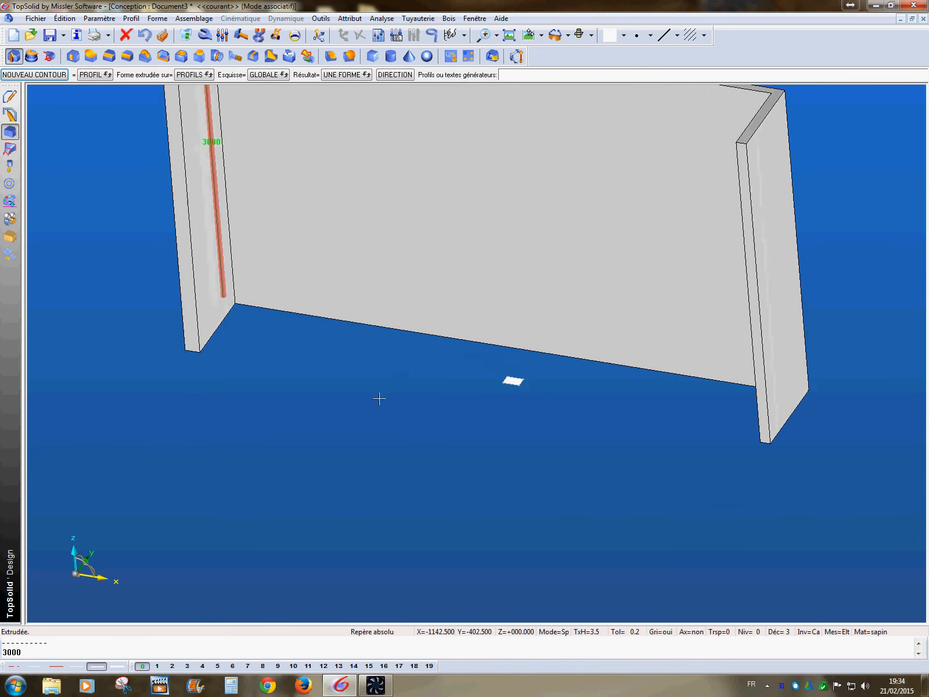
middle_click_drag(164, 524, 251, 417)
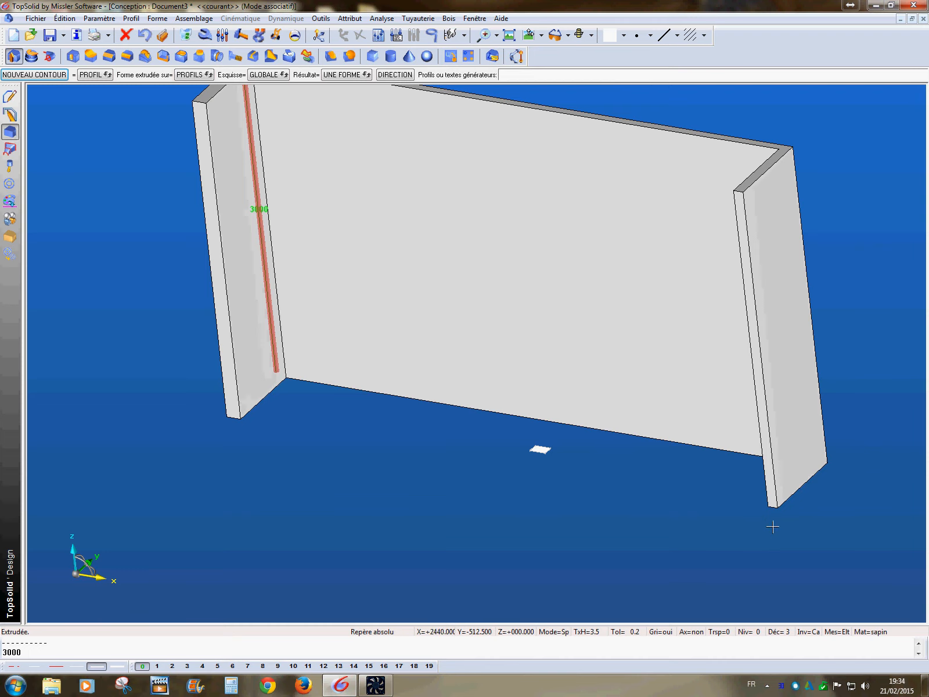
middle_click_drag(291, 464, 519, 521)
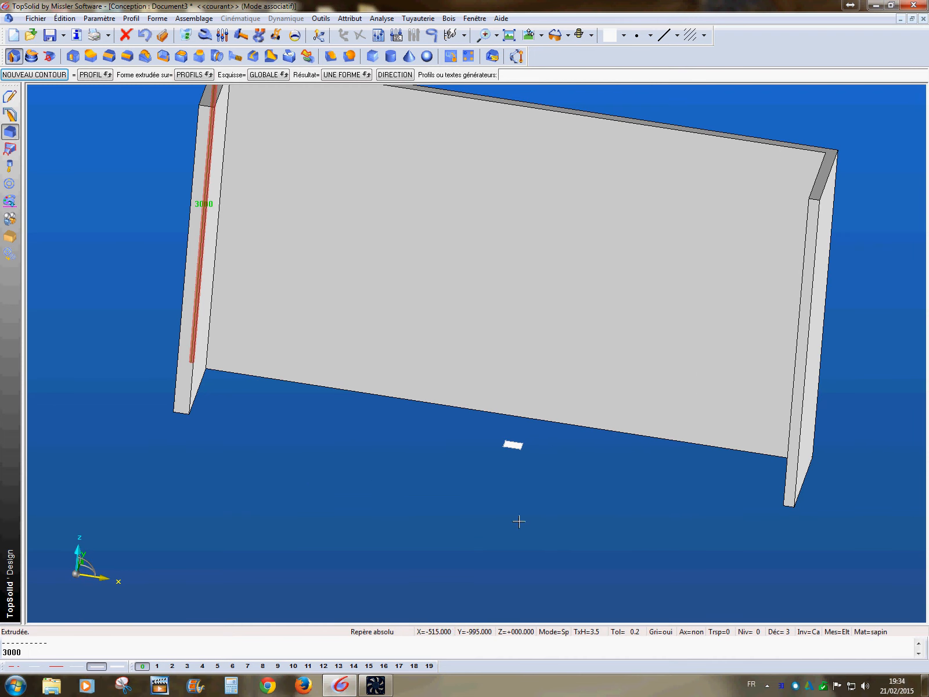
middle_click_drag(697, 526, 723, 537)
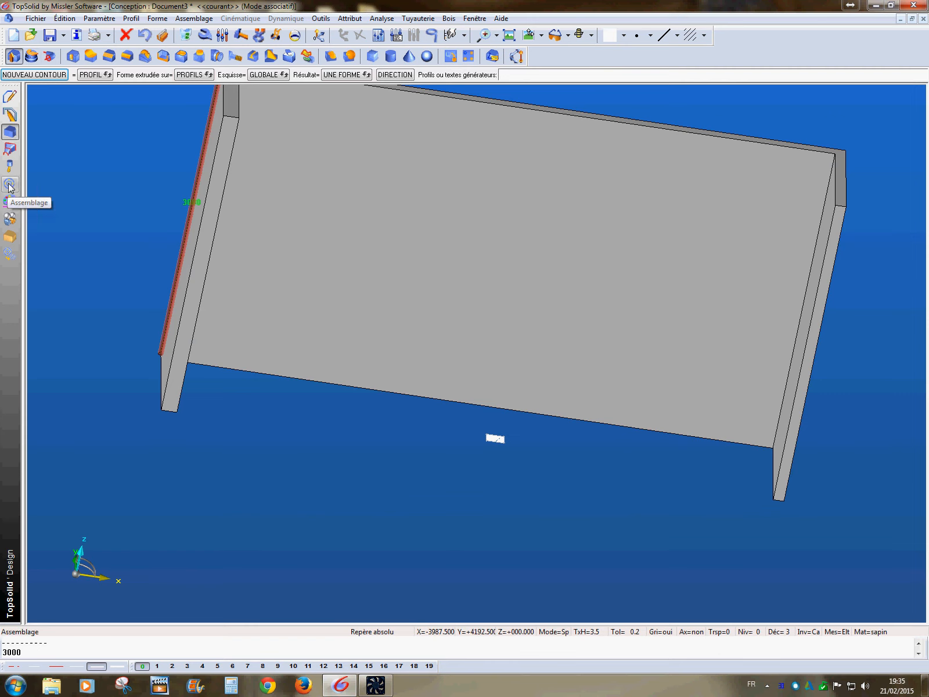
- Open the standard model for editing from Bibliothèque with family Distribution, type Cadre, variant Cadre and version 1
left_click(10, 254)
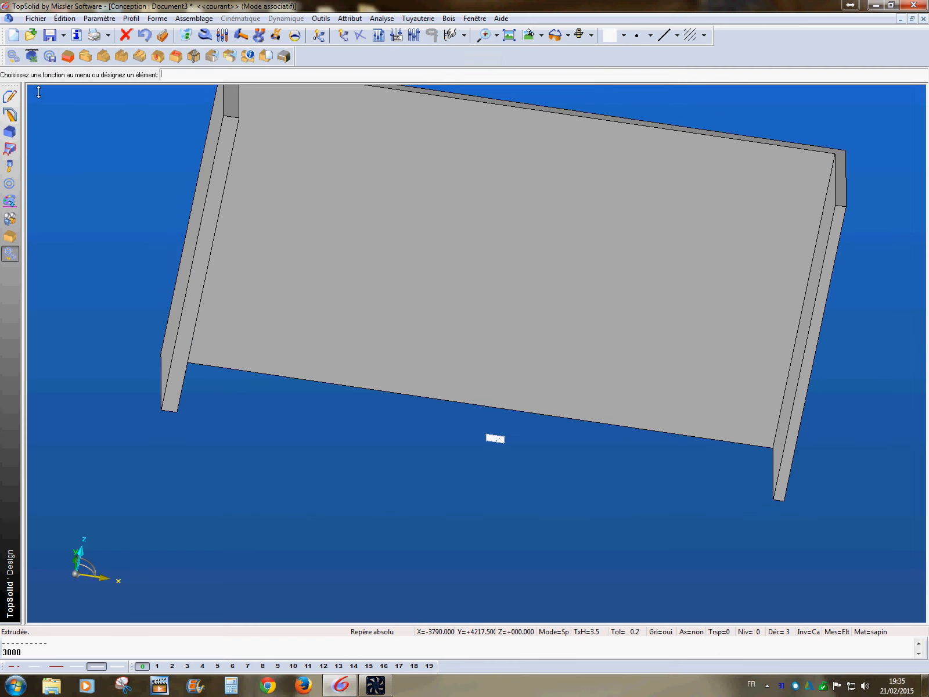
left_click(50, 56)
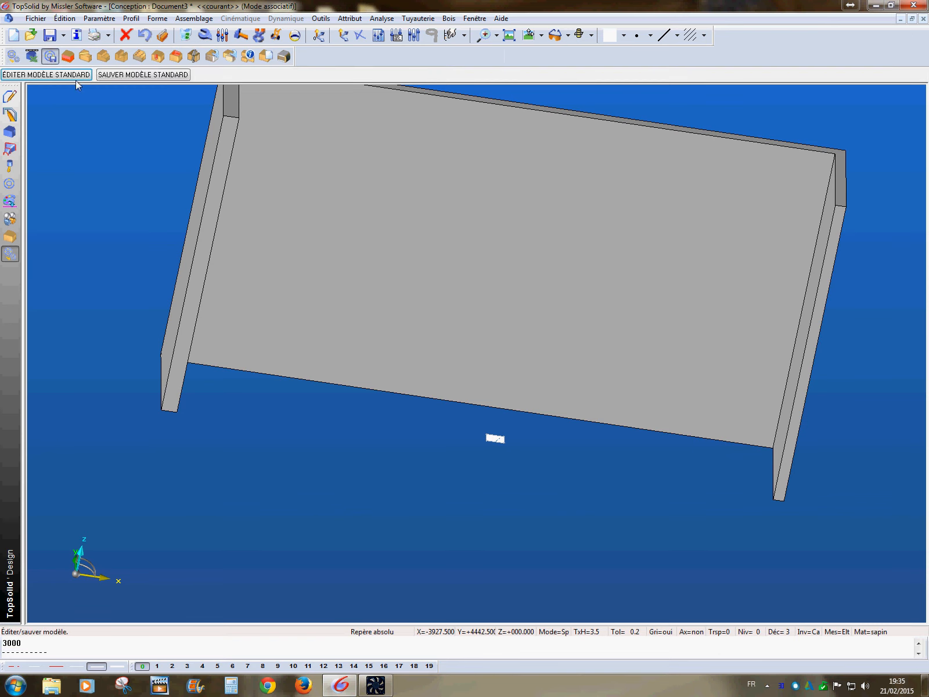
left_click(41, 75)
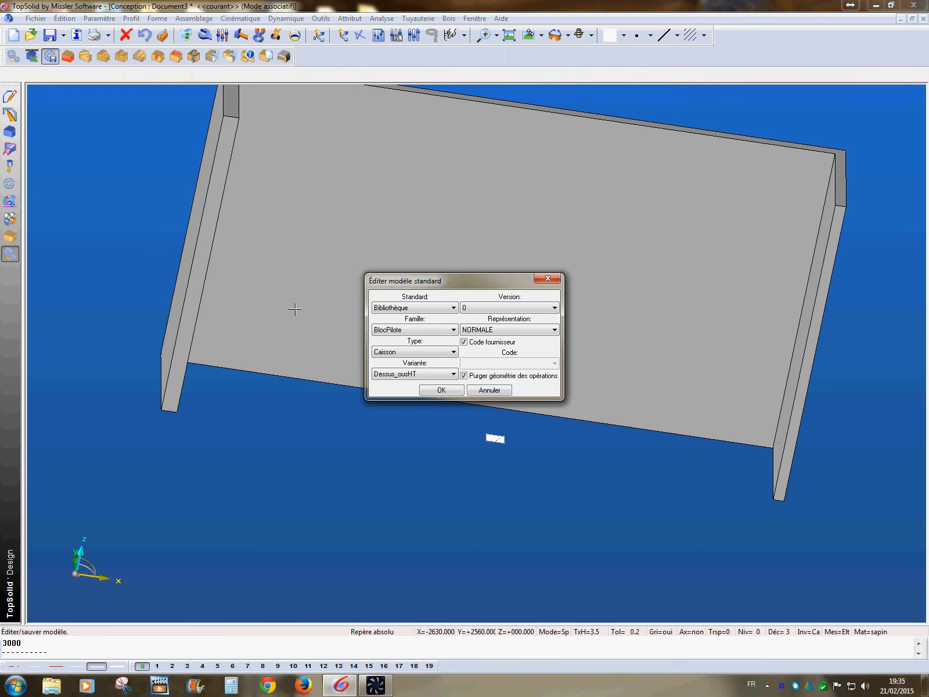
left_click(430, 330)
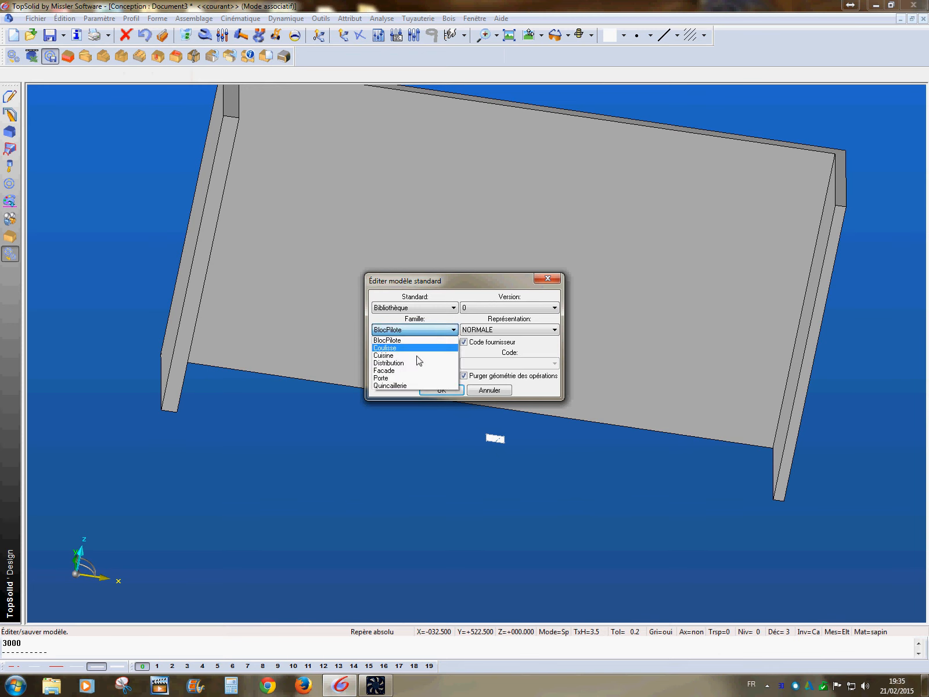
left_click(413, 363)
left_click(433, 352)
left_click(428, 367)
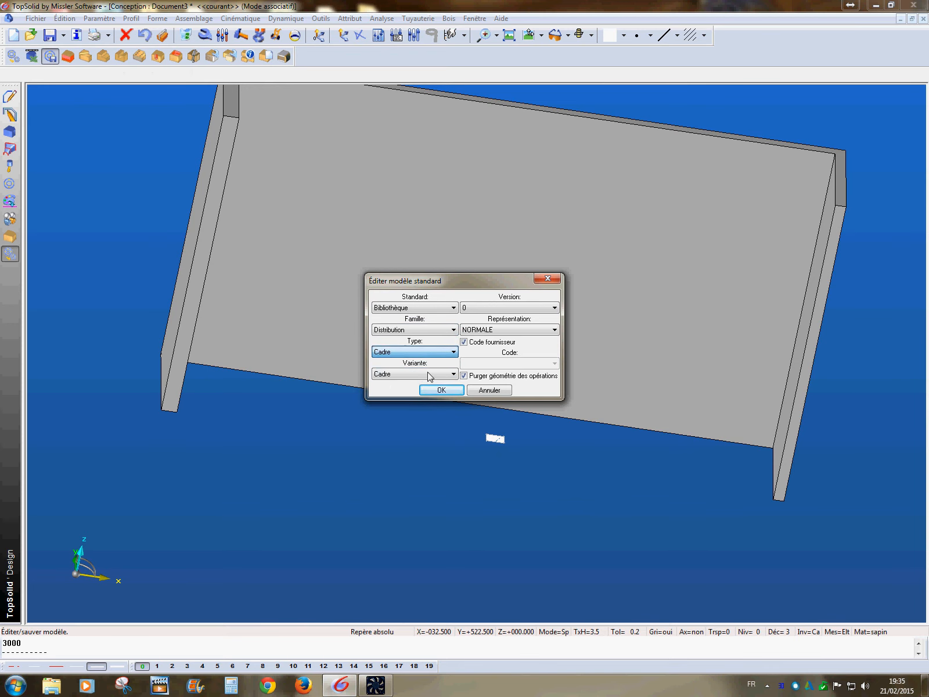
left_click(427, 374)
left_click(428, 383)
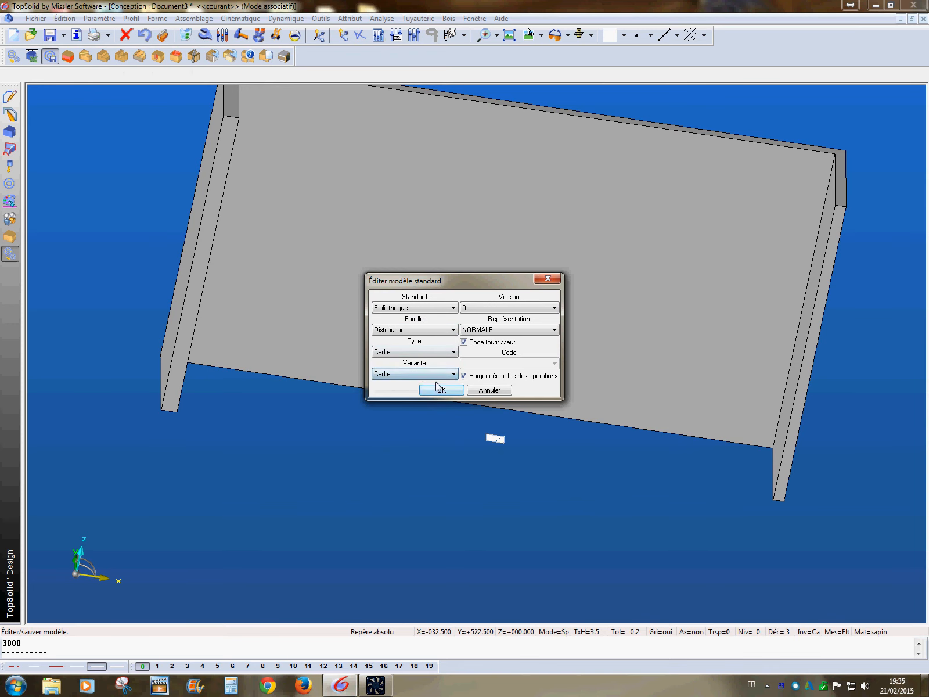
left_click(544, 308)
left_click(530, 326)
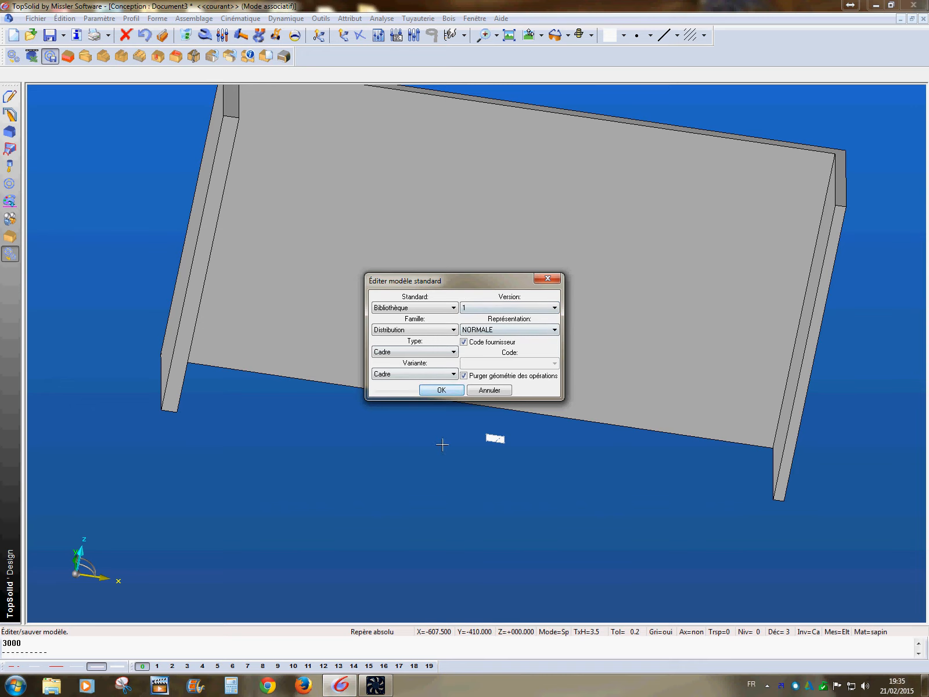
left_click(449, 392)
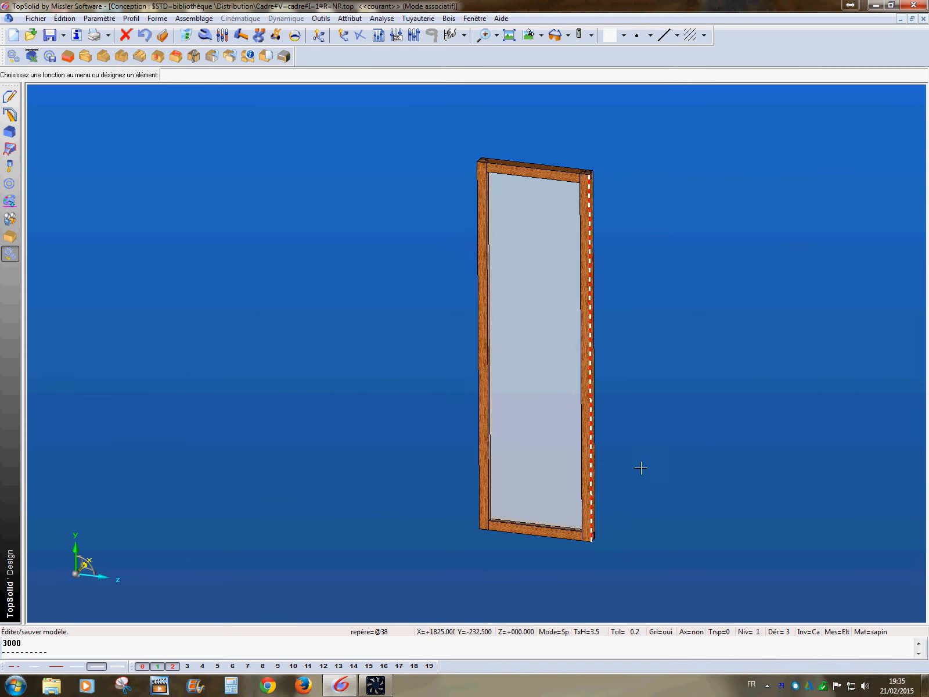
middle_click_drag(658, 464, 635, 469)
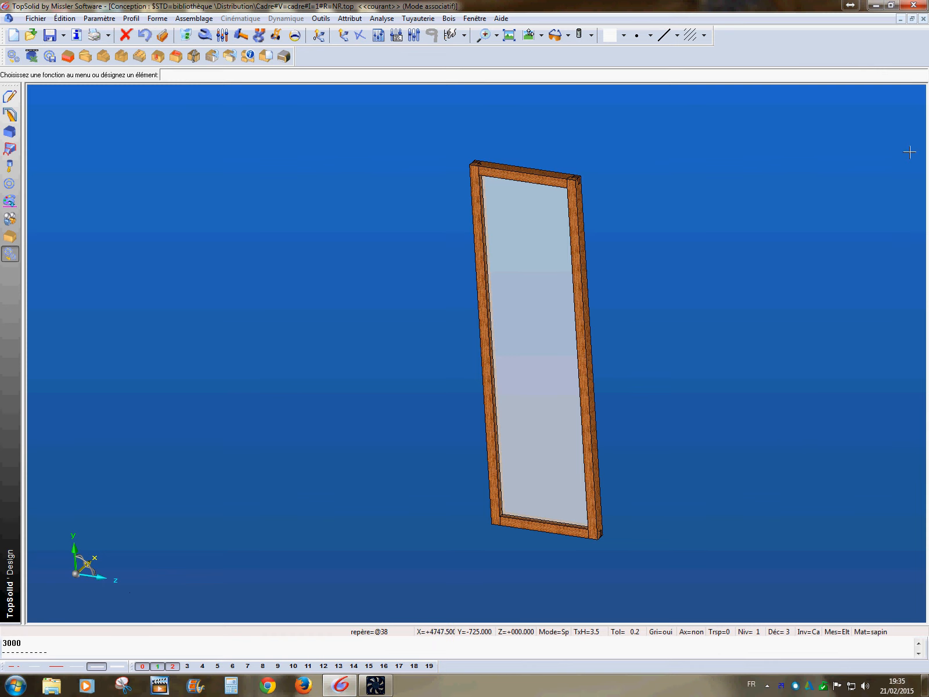
- Tile the frame and wall documents side by side and resize the windows so the wall document gets more room
middle_click_drag(910, 152, 161, 559)
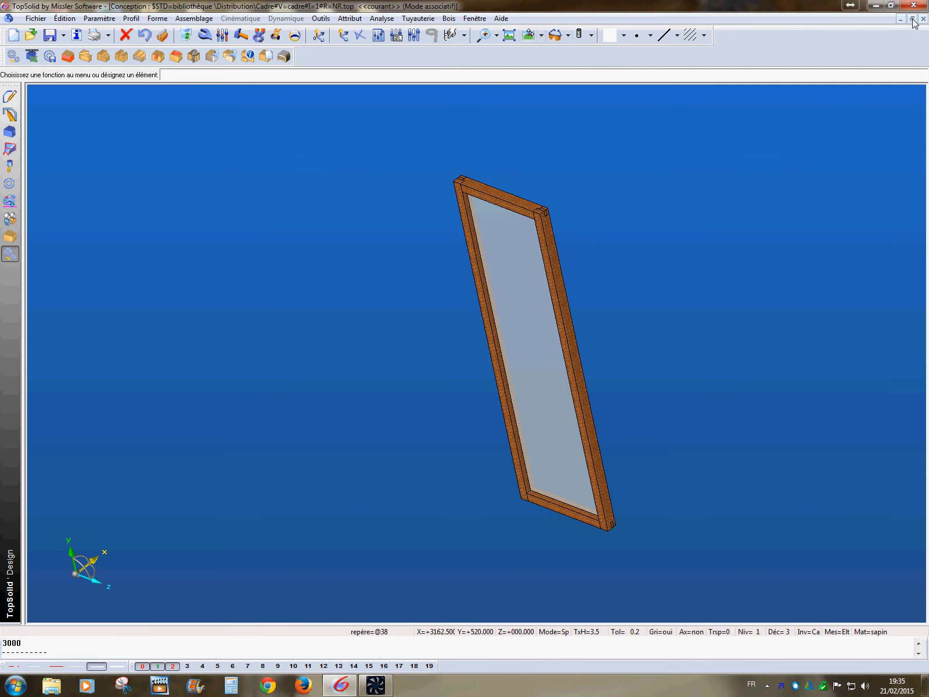
left_click(541, 35)
left_click(527, 164)
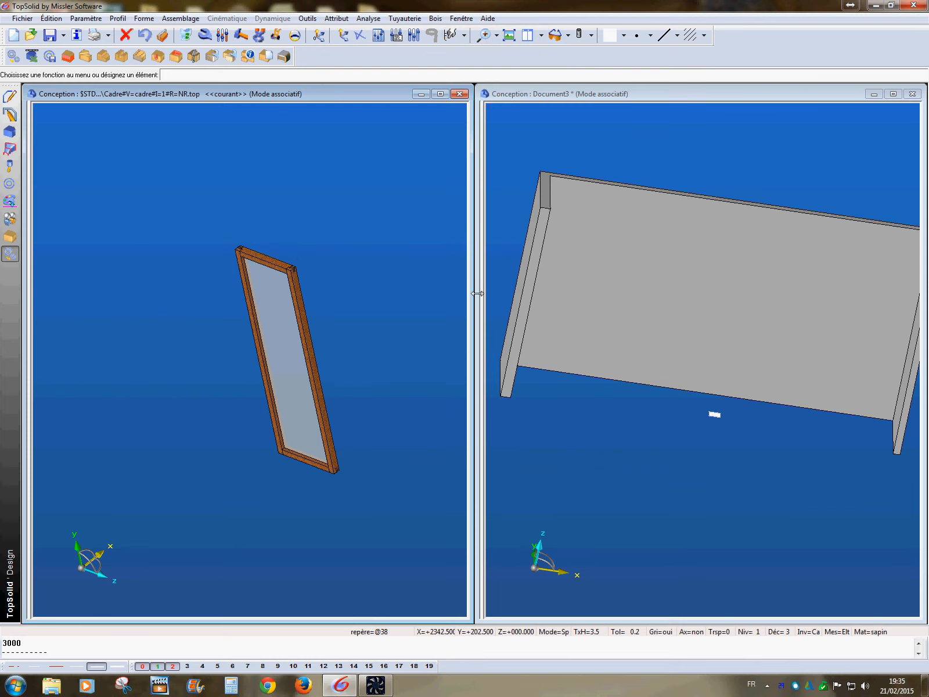
left_click_drag(471, 294, 364, 319)
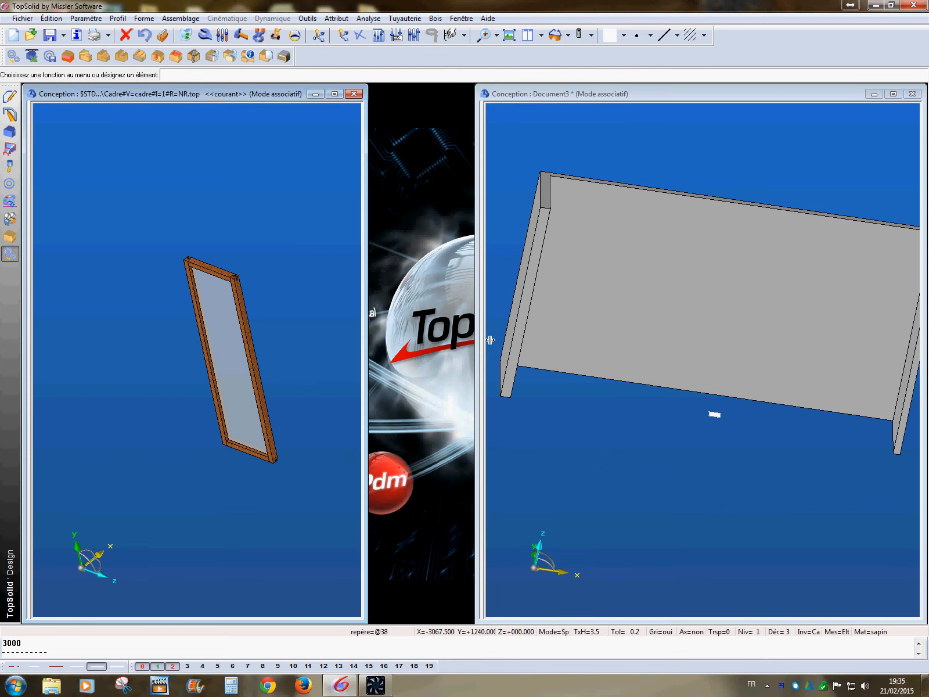
left_click(491, 331)
left_click_drag(588, 308, 391, 340)
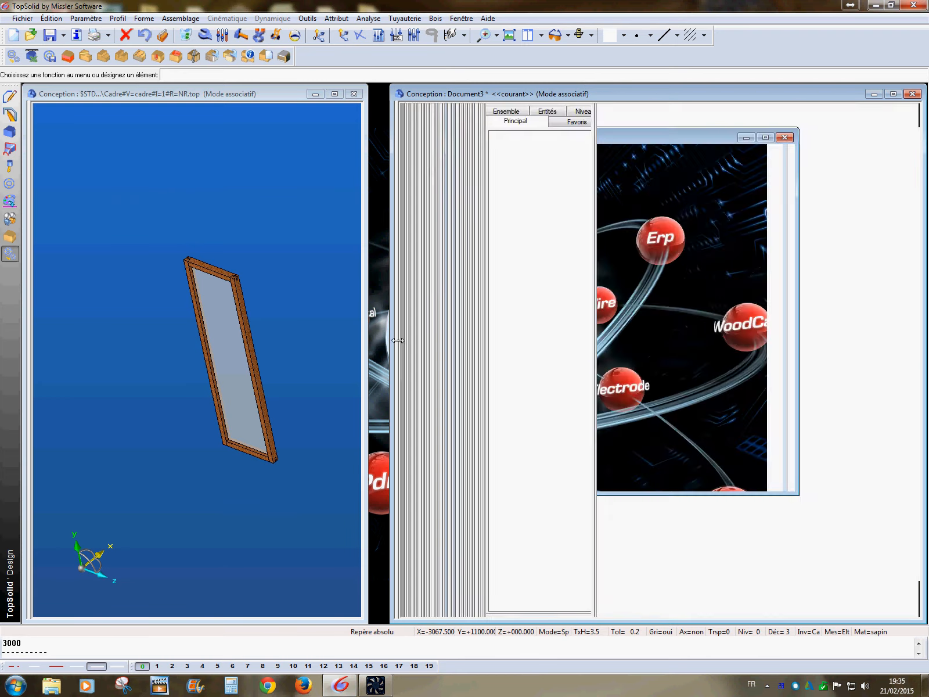
- Create a two-axis coordinate system at the left side wall's lower front inner corner, with X along its bottom edge and Y along its vertical edge
middle_click_drag(606, 346, 594, 349)
scroll(566, 413, "up", 2)
middle_click_drag(566, 412, 644, 469)
scroll(627, 466, "down", 1)
scroll(596, 439, "up", 5)
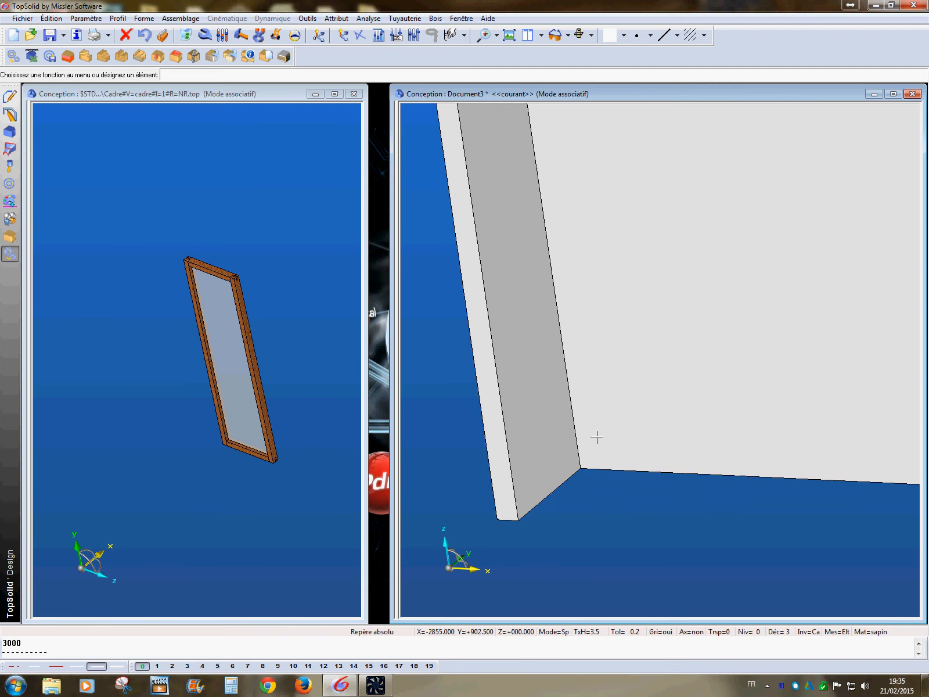
left_click(343, 35)
left_click(91, 57)
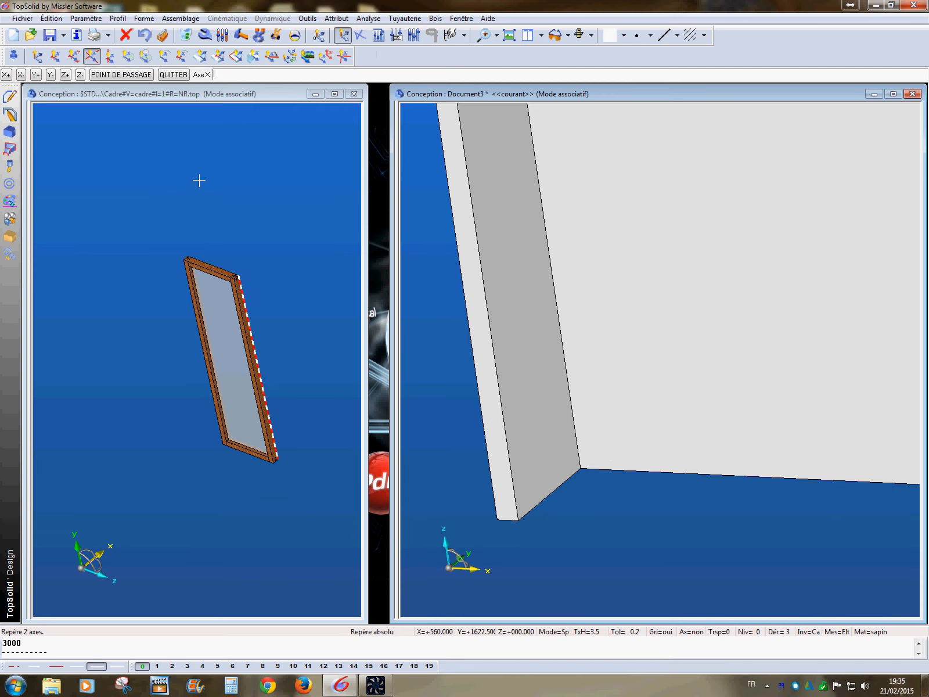
left_click(557, 505)
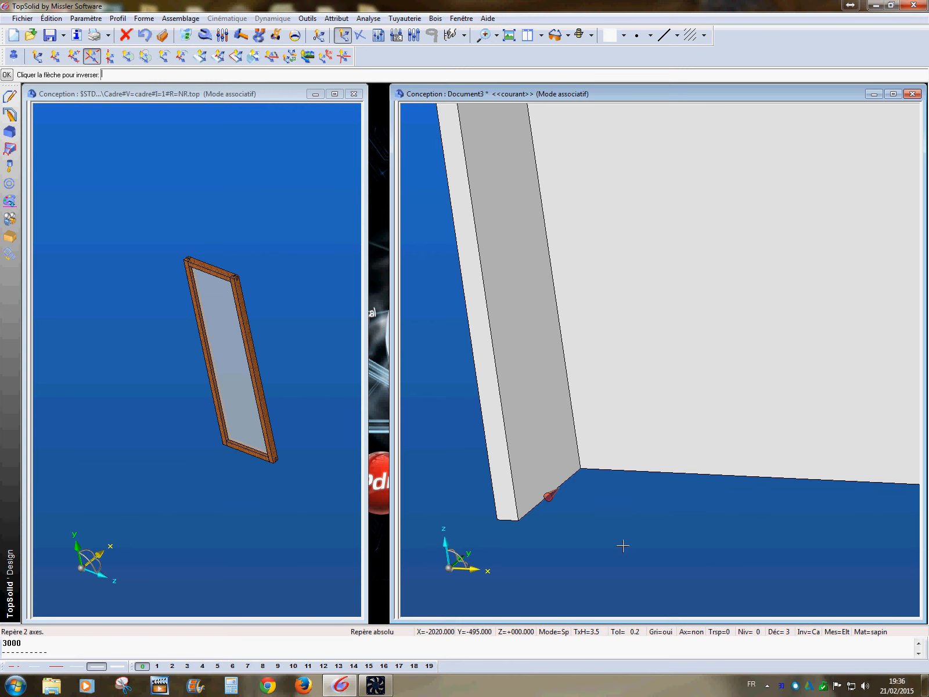
key("Return")
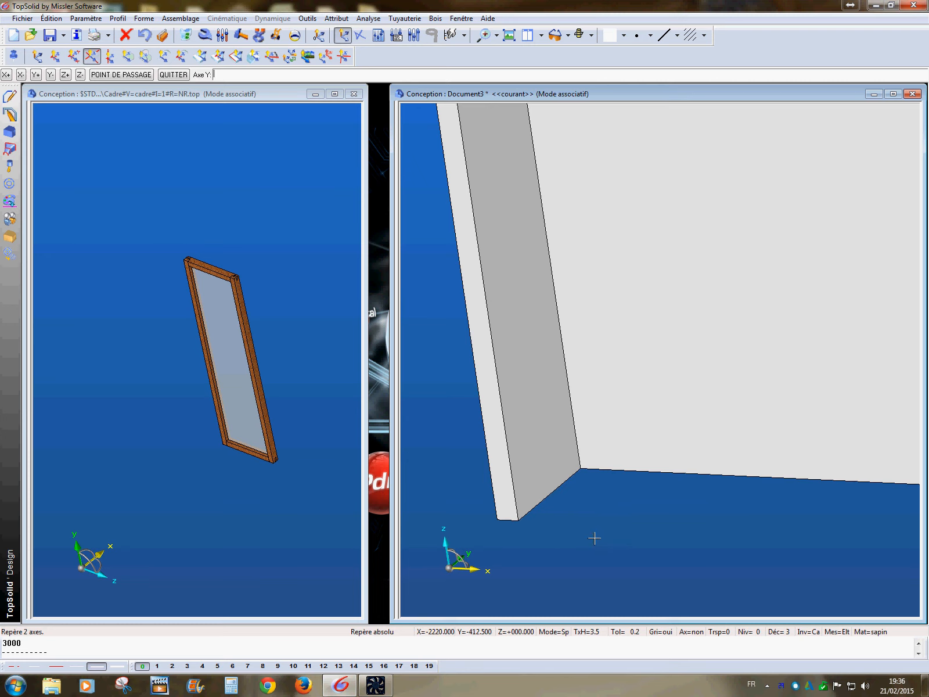
left_click(515, 454)
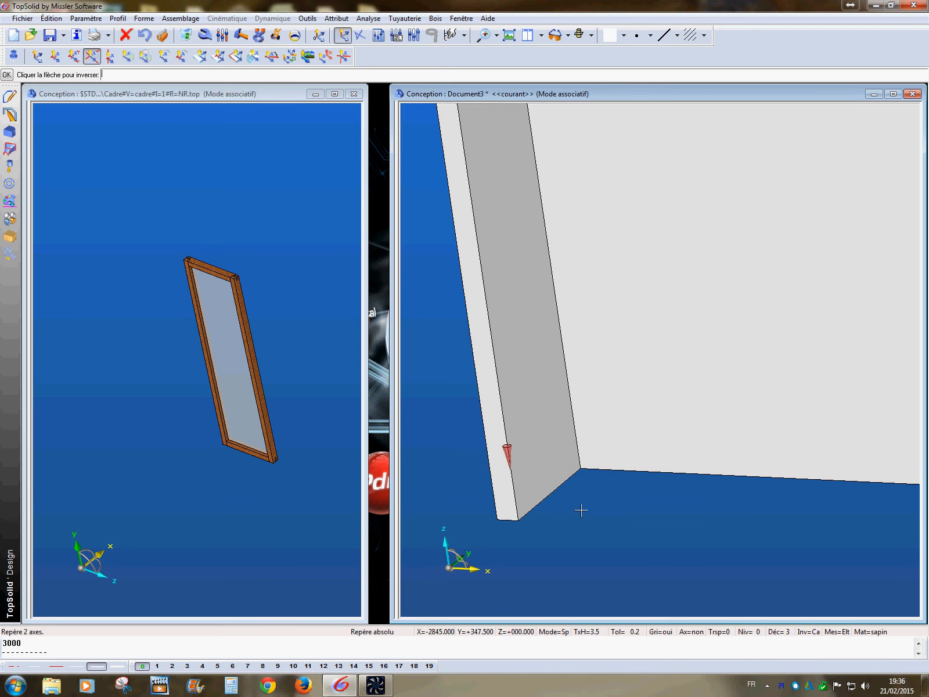
left_click(512, 466)
middle_click(621, 551)
left_click(42, 74)
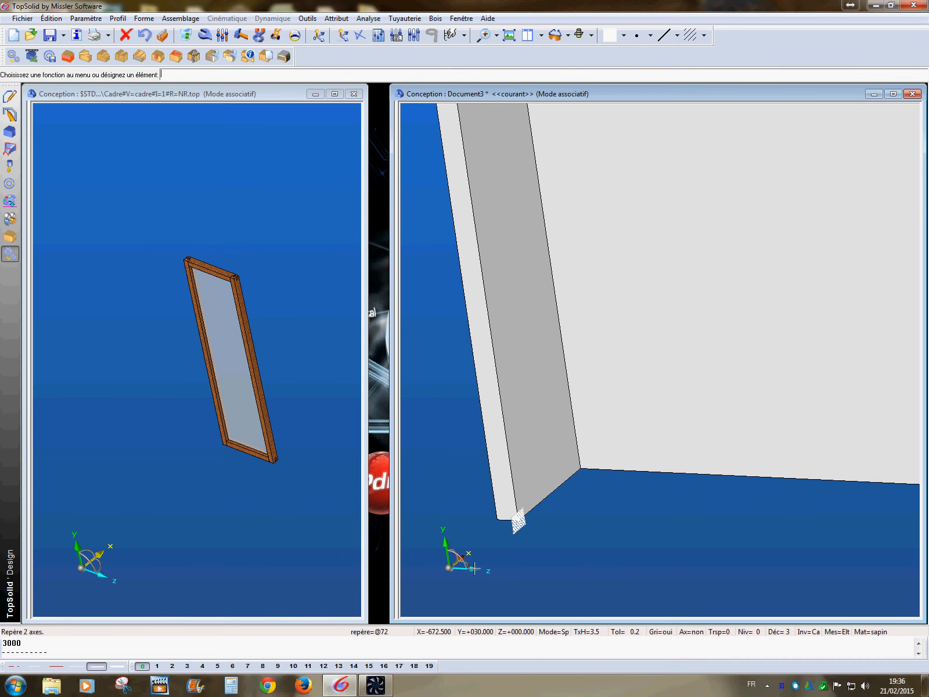
- Maximize the wall document and make the absolute coordinate system current again
middle_click_drag(648, 536, 719, 489)
double_click(741, 98)
scroll(580, 452, "down", 3)
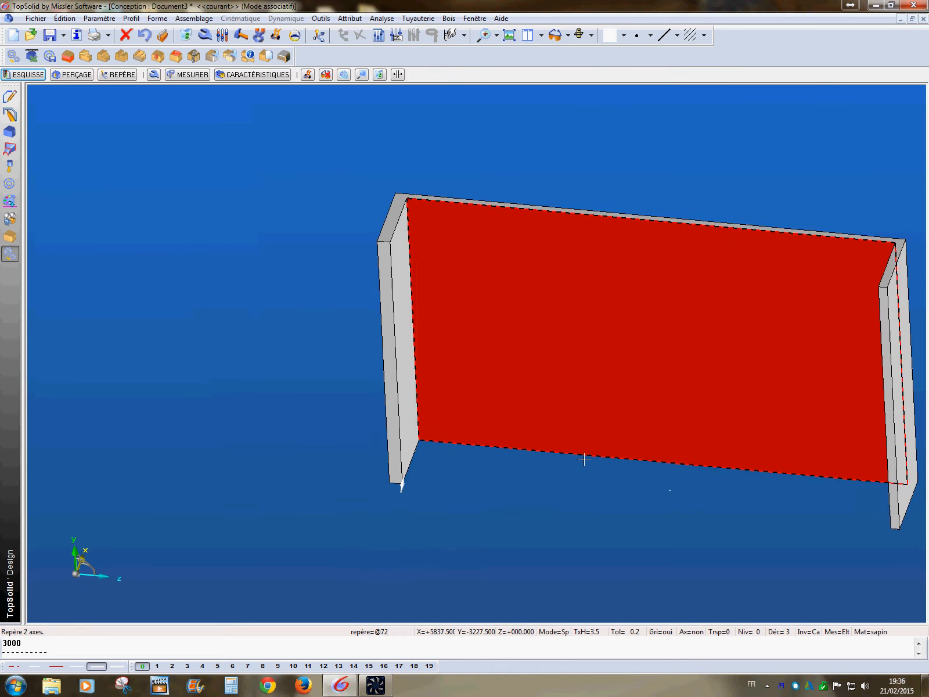
left_click(319, 35)
left_click(212, 76)
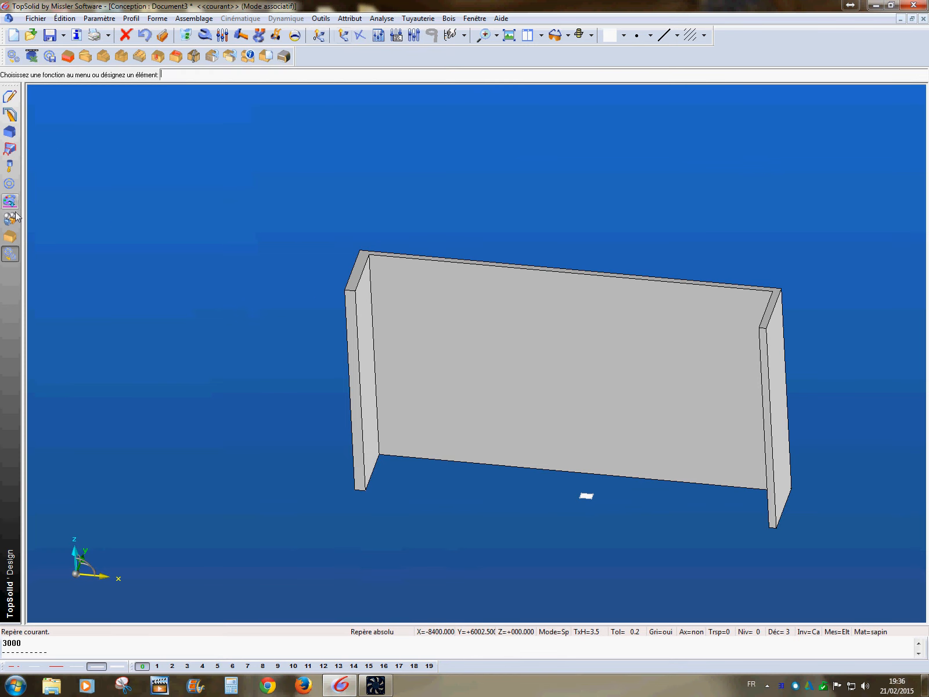
- Include the standard component Cadre, version 1, from Bibliothèque family Distribution with a width of 600 mm, and enter its height
left_click(10, 183)
left_click(31, 56)
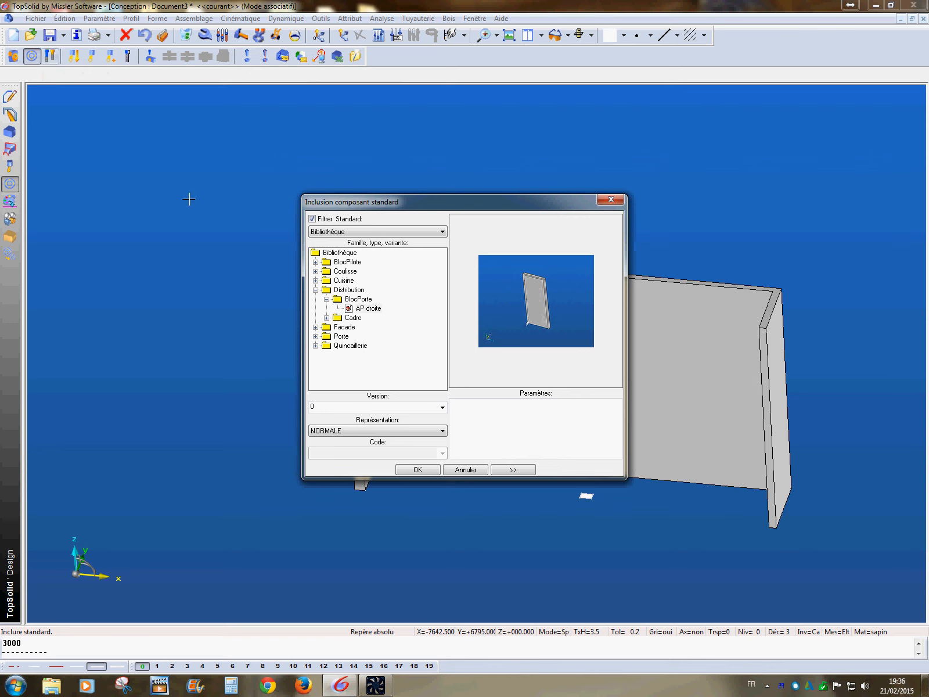
left_click(326, 317)
left_click(364, 327)
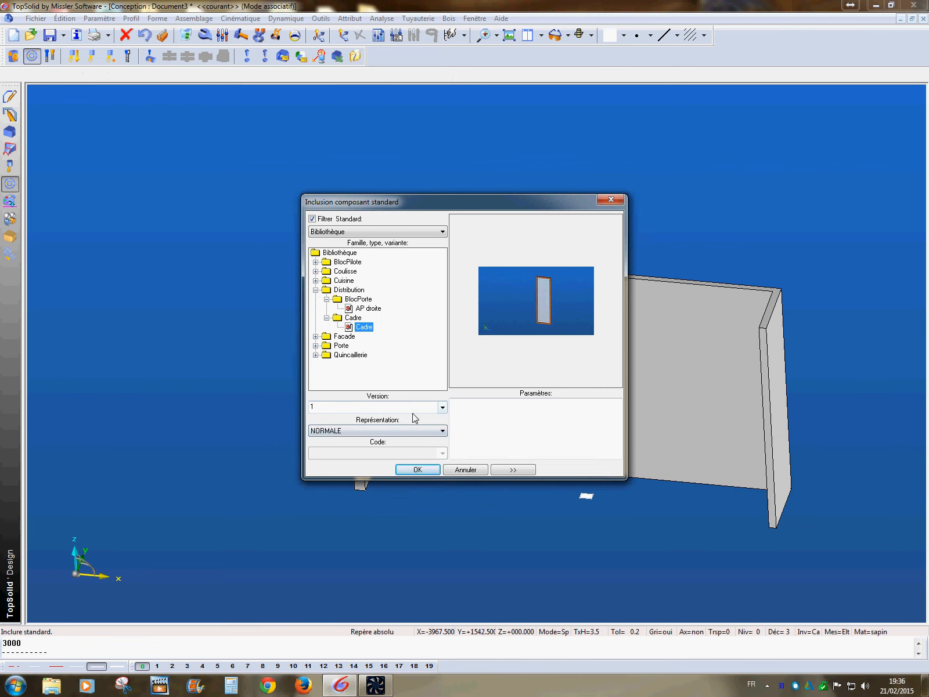
left_click(417, 469)
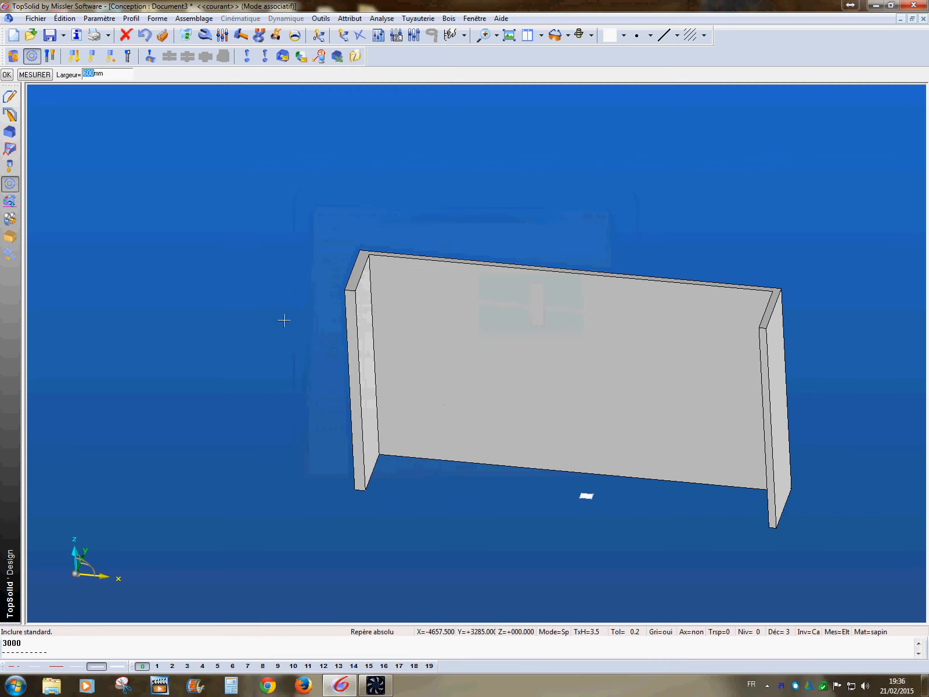
key("Return")
type("250")
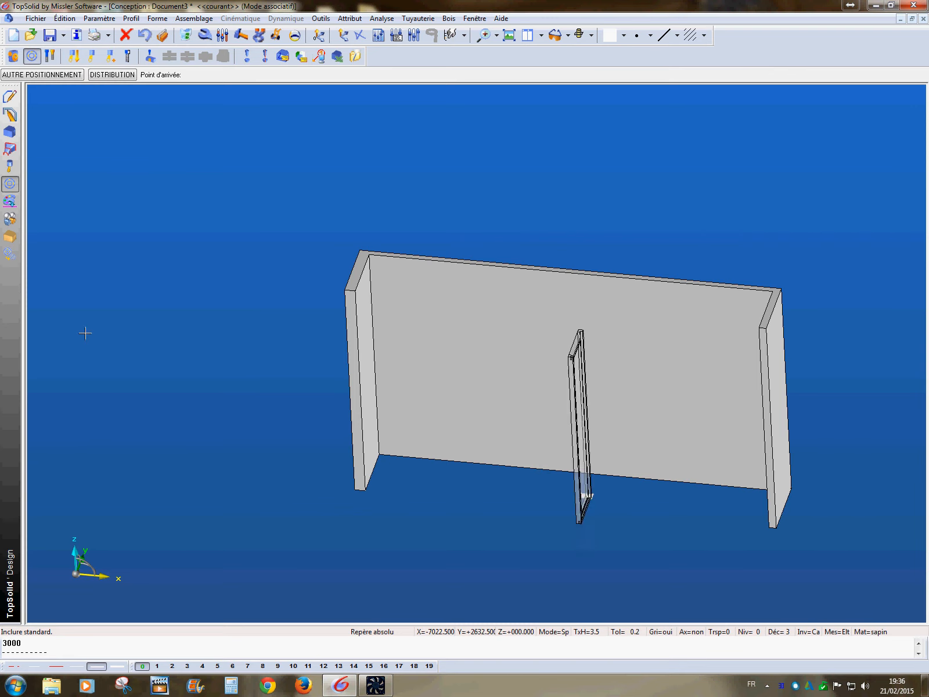
- Distribute the frame from the wall corner's coordinate system to the opposite wall's inner face, using Jalonner mode, Séquentiel numbering and Dernier filling
left_click(123, 75)
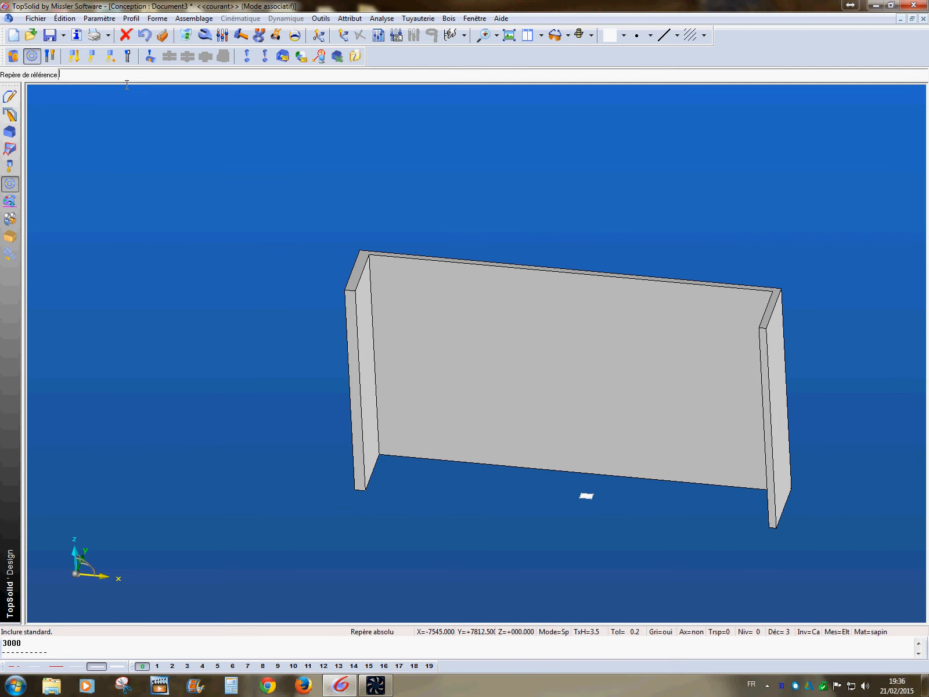
middle_click_drag(431, 535, 398, 527)
scroll(398, 527, "down", 2)
scroll(384, 504, "up", 15)
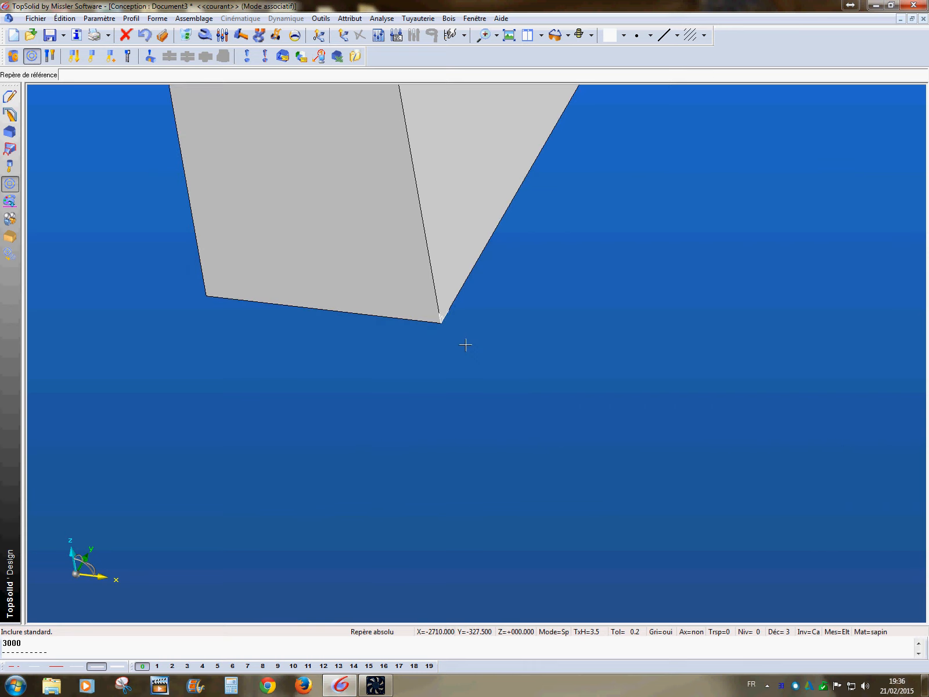
left_click(451, 321)
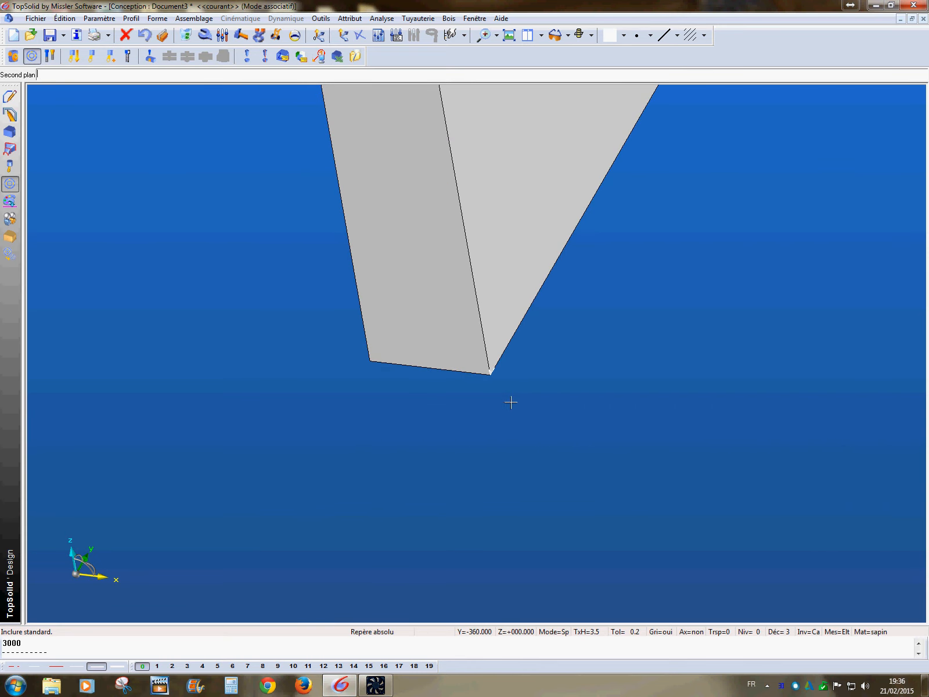
scroll(496, 446, "down", 5)
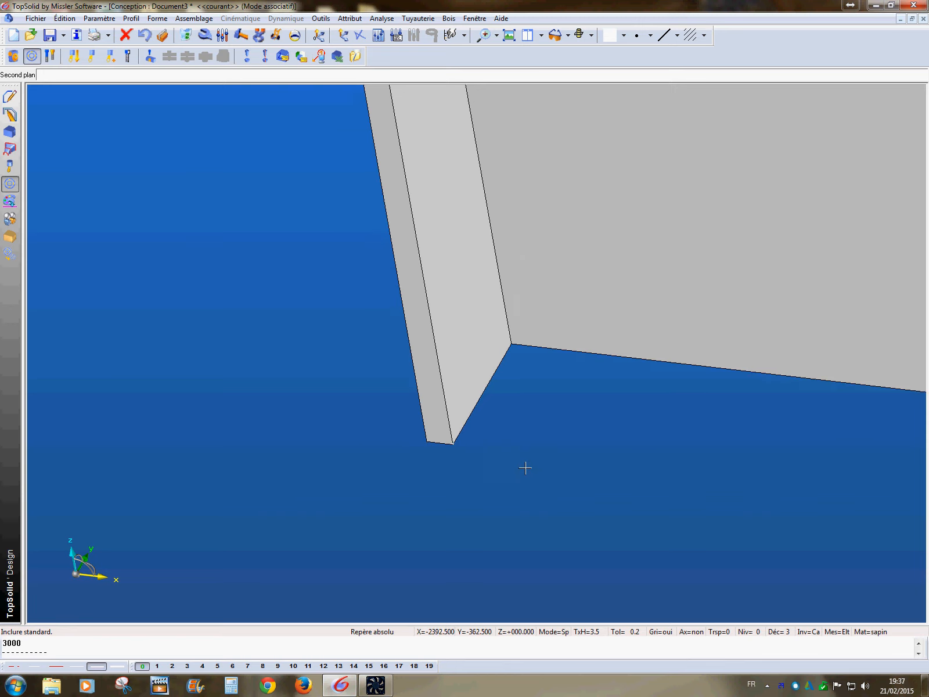
middle_click_drag(525, 467, 632, 467)
scroll(637, 466, "down", 3)
middle_click_drag(703, 477, 425, 477)
middle_click_drag(583, 495, 662, 494)
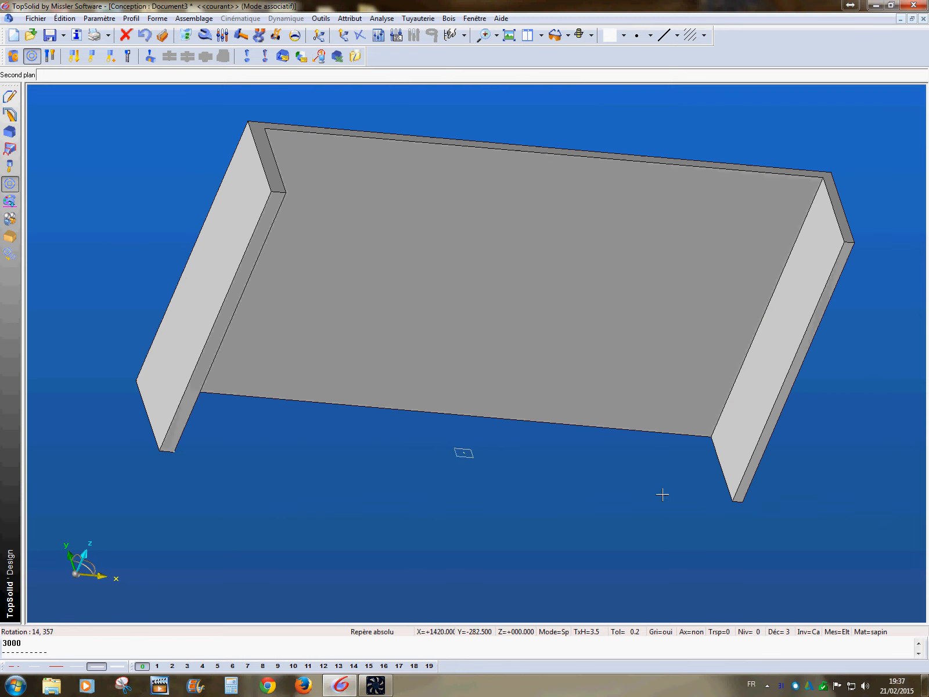
left_click(763, 412)
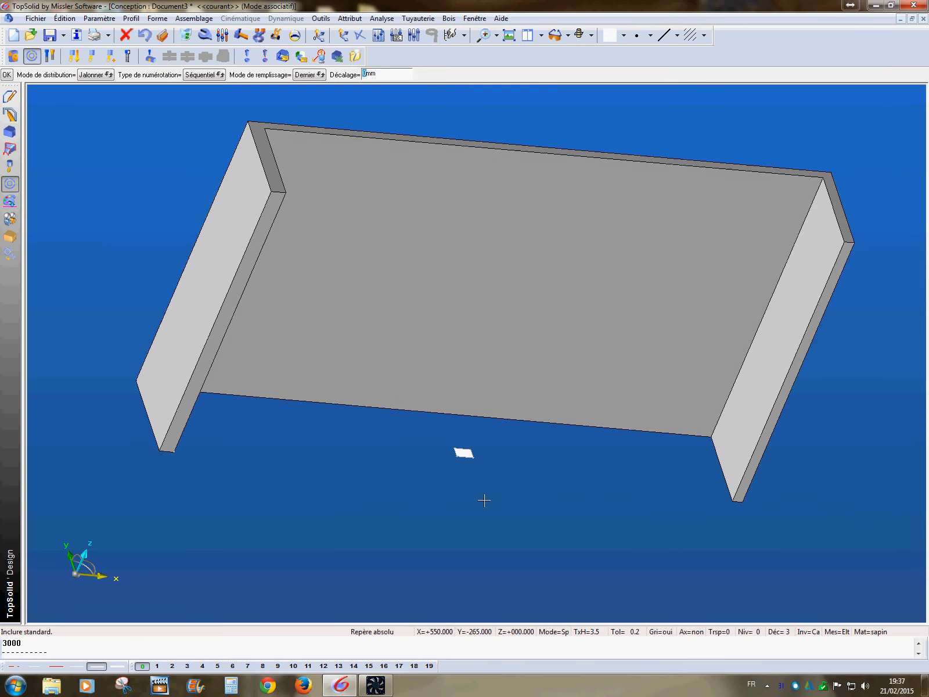
key("Return")
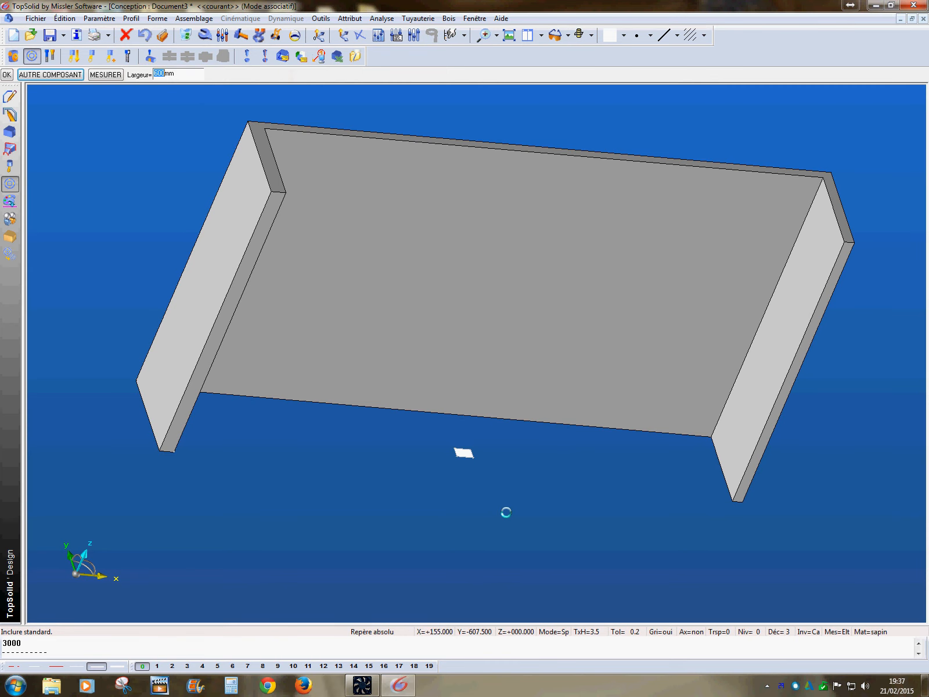
- Switch the view to a rendering mode that shows the wood and glass materials of the wall and frames
middle_click_drag(578, 541, 511, 537)
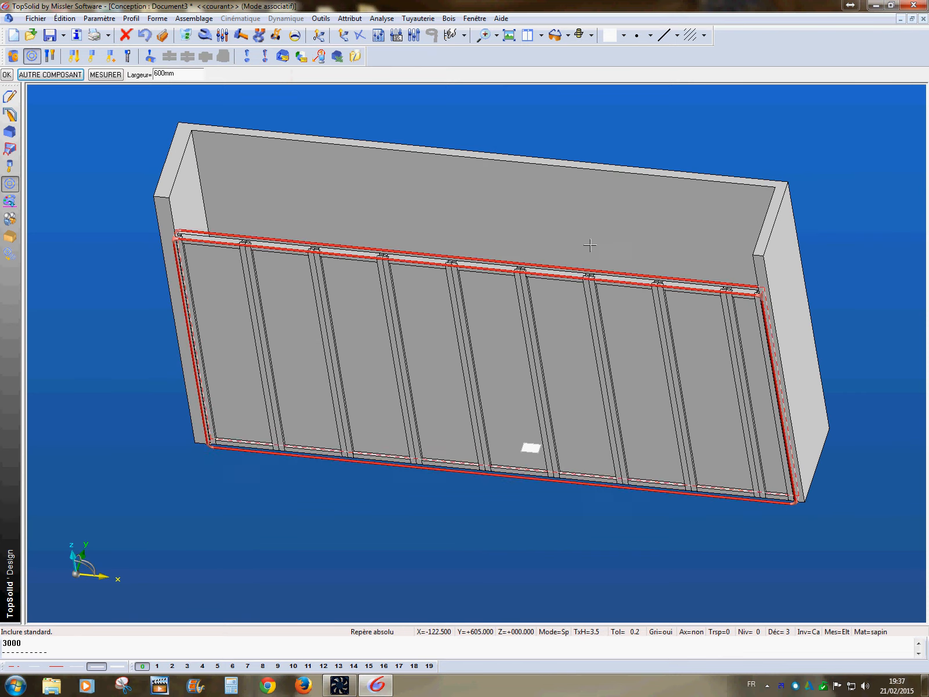
left_click(590, 35)
left_click(597, 147)
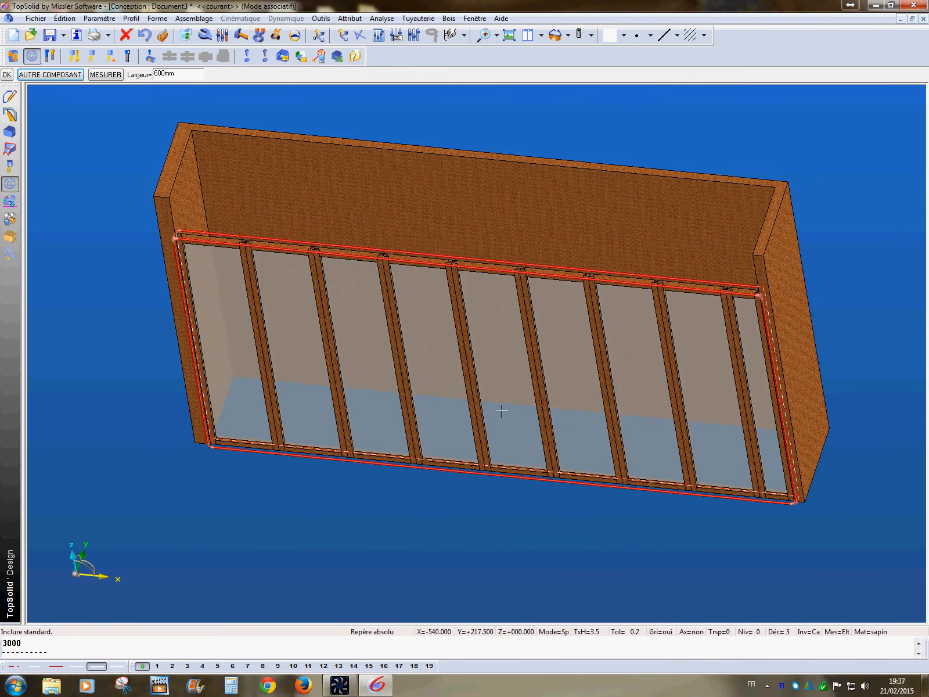
middle_click_drag(346, 497, 394, 406)
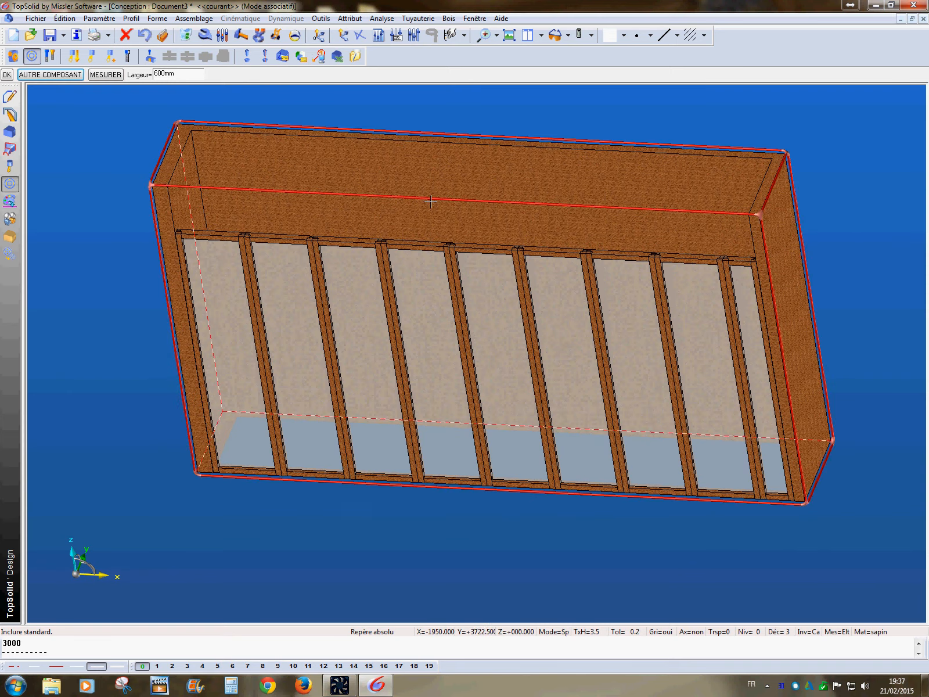
- Set the current material to Méla Blanc from the panneaux category
right_click(883, 632)
left_click(778, 605)
left_click(878, 632)
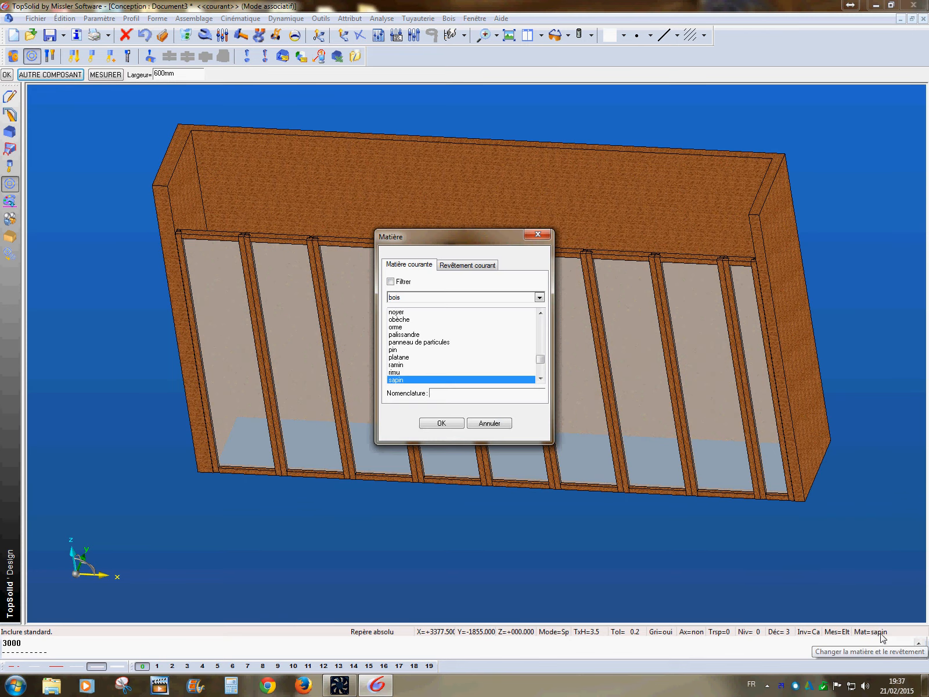
left_click(445, 298)
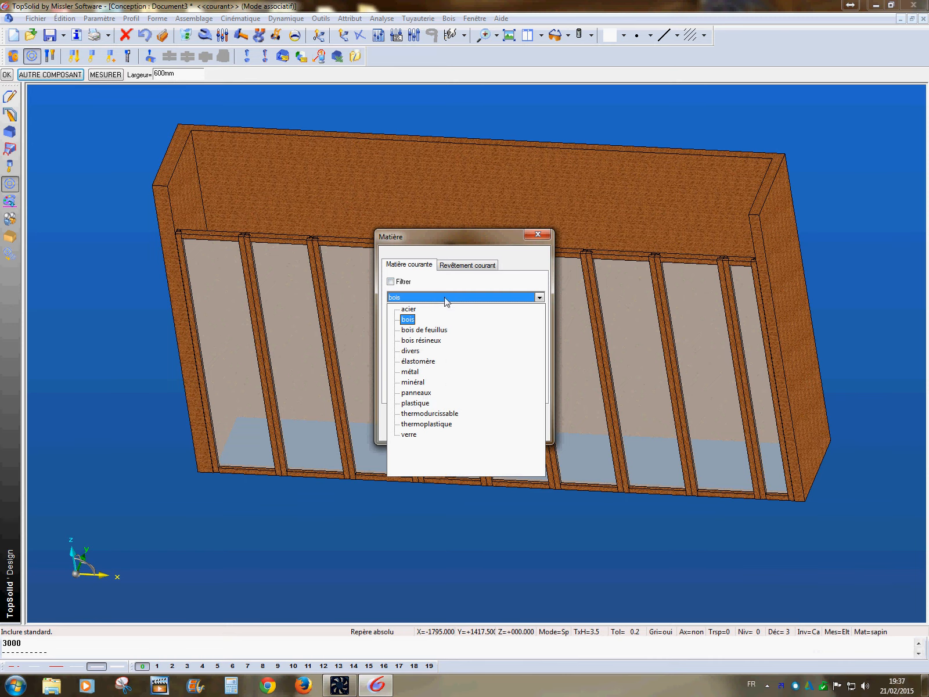
left_click(422, 394)
left_click(441, 423)
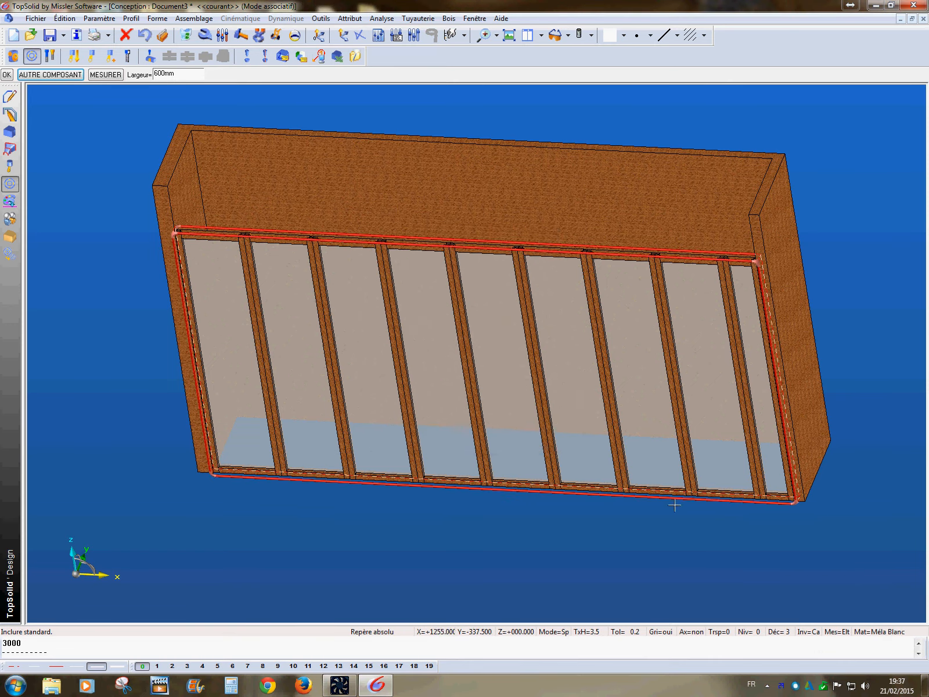
- Apply the Méla Blanc material from the panneaux category to the wall part with the material configurator
middle_click_drag(674, 505, 556, 477)
middle_click_drag(294, 388, 412, 393)
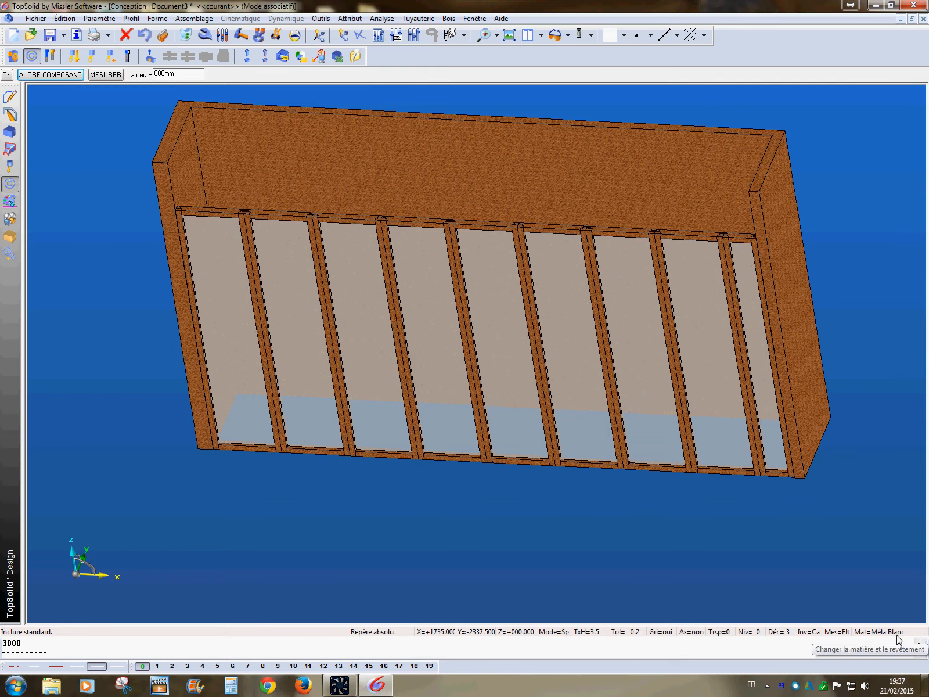
middle_click_drag(385, 511, 408, 540)
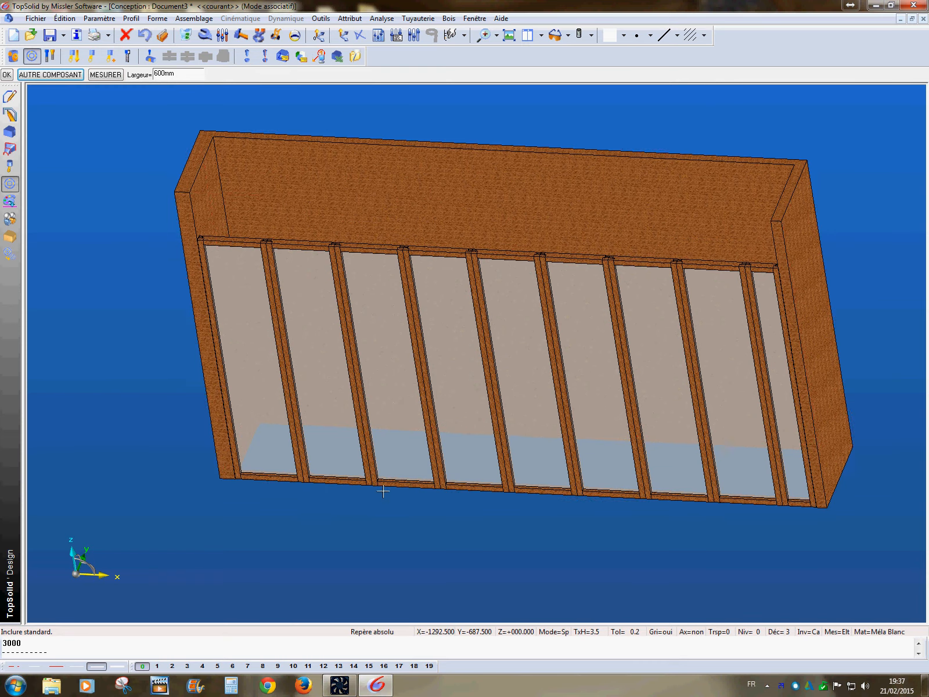
left_click(11, 237)
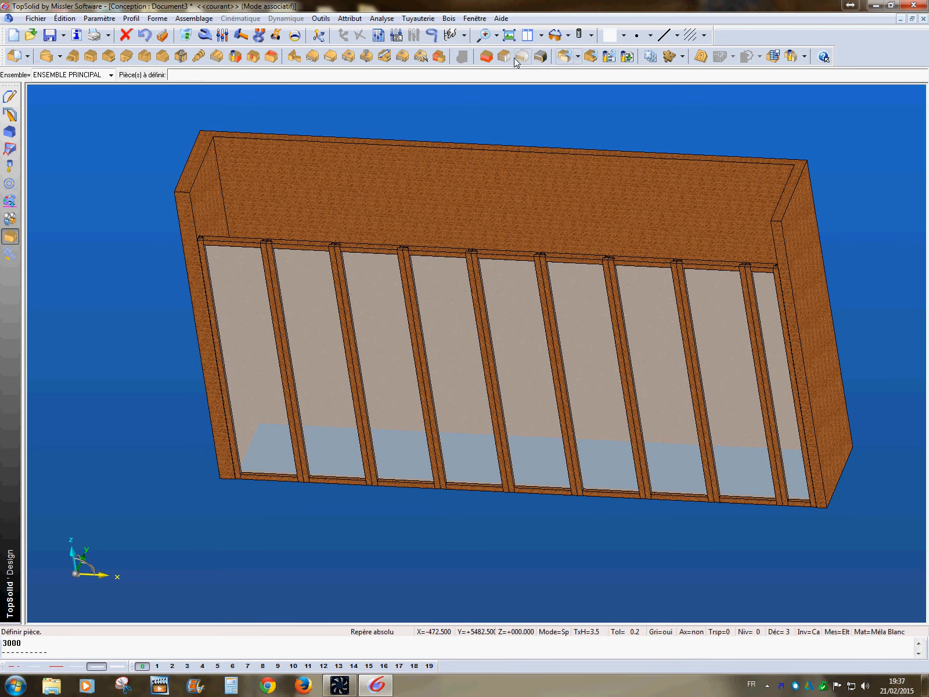
left_click(564, 60)
left_click(575, 179)
left_click(105, 229)
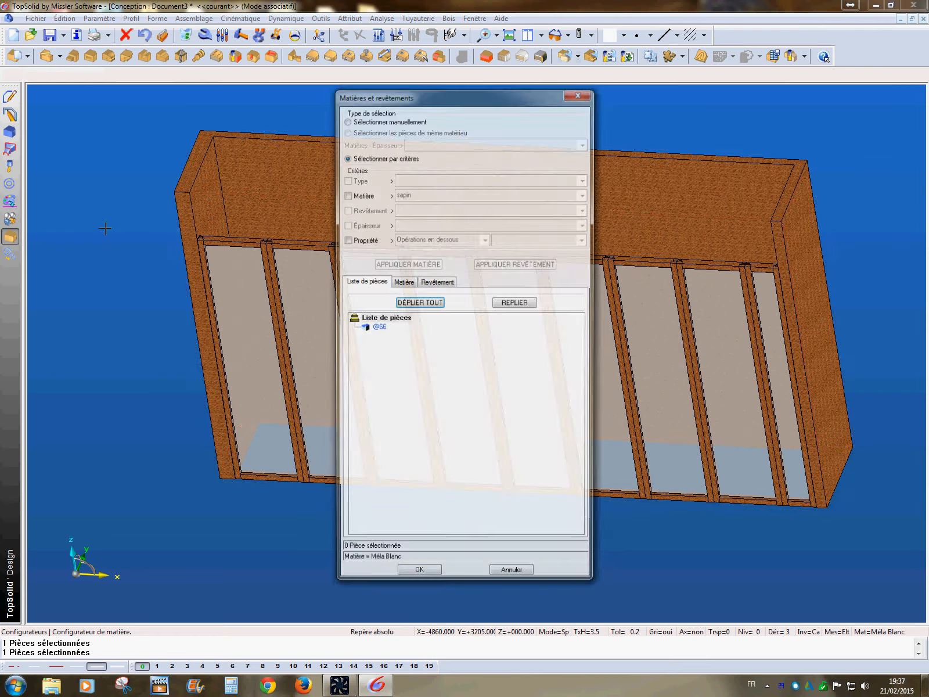
right_click(376, 325)
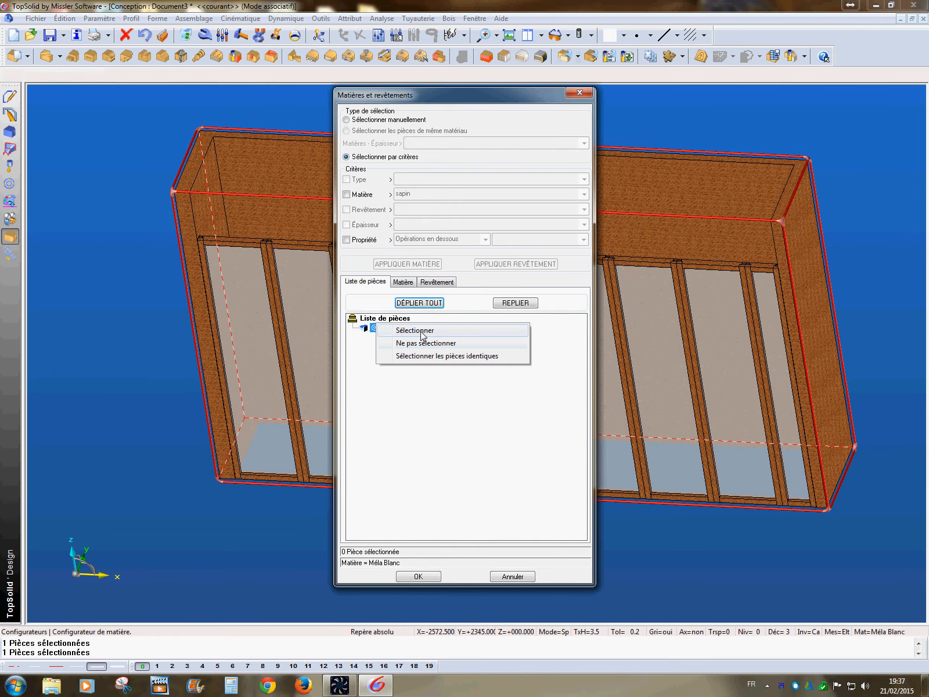
left_click(422, 336)
left_click(402, 282)
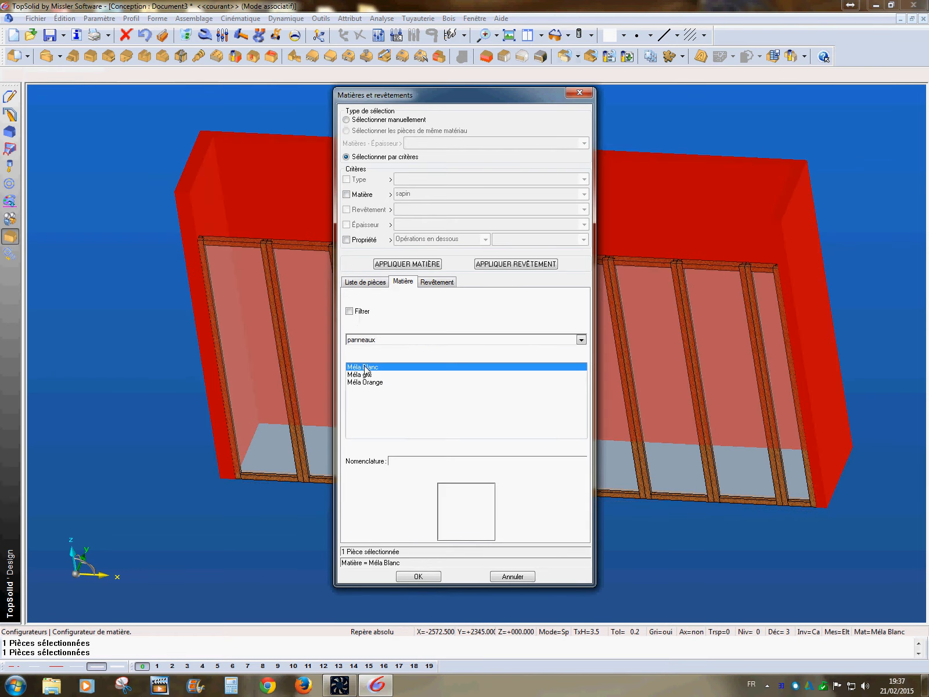
left_click(423, 265)
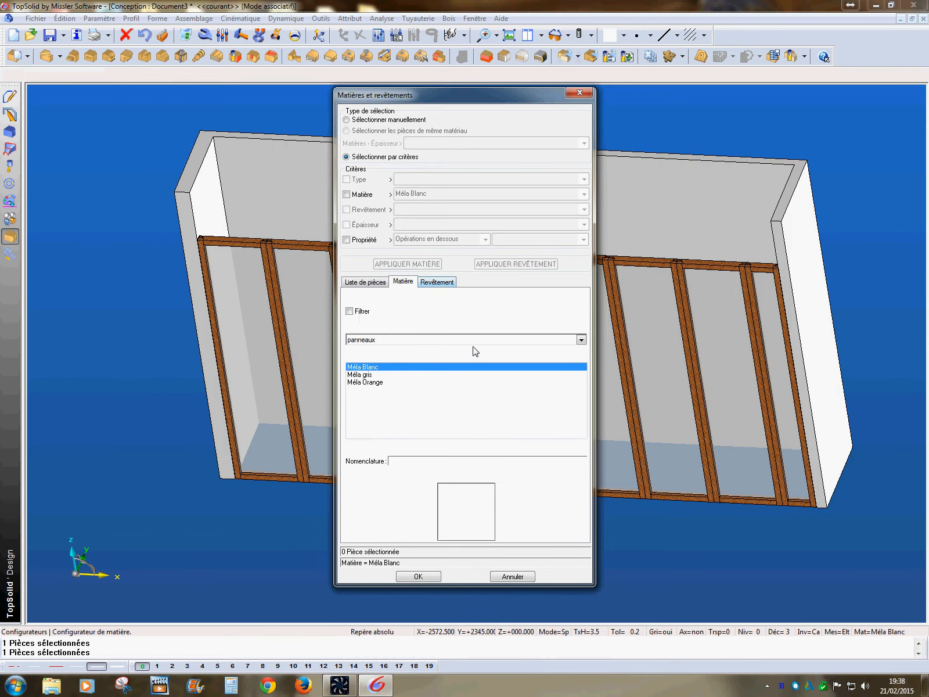
left_click(430, 575)
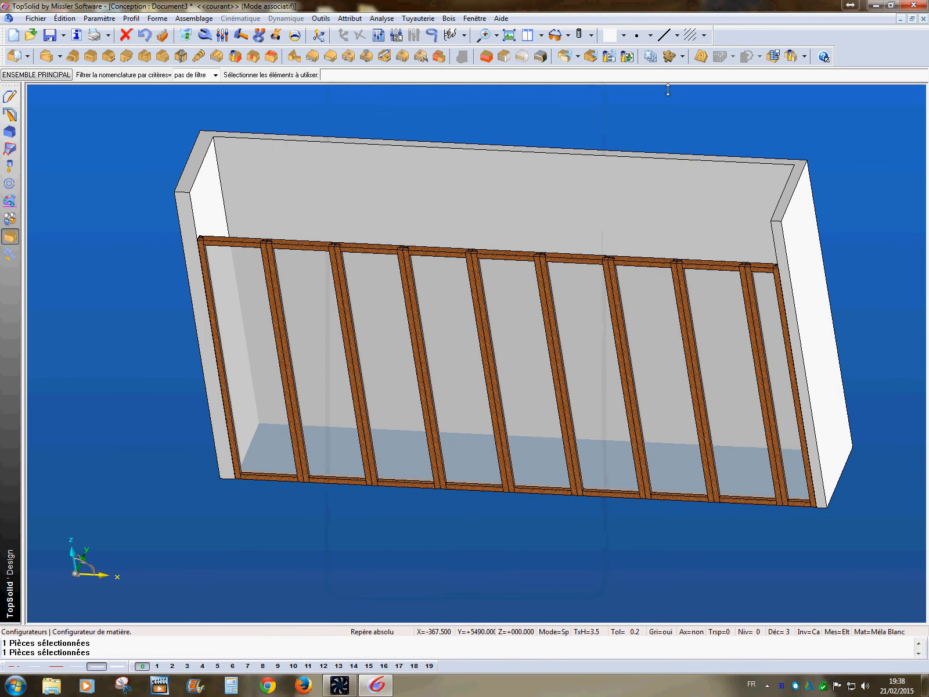
- Switch the view to conical perspective and orbit the model to face the frames from the other side
right_click(666, 90)
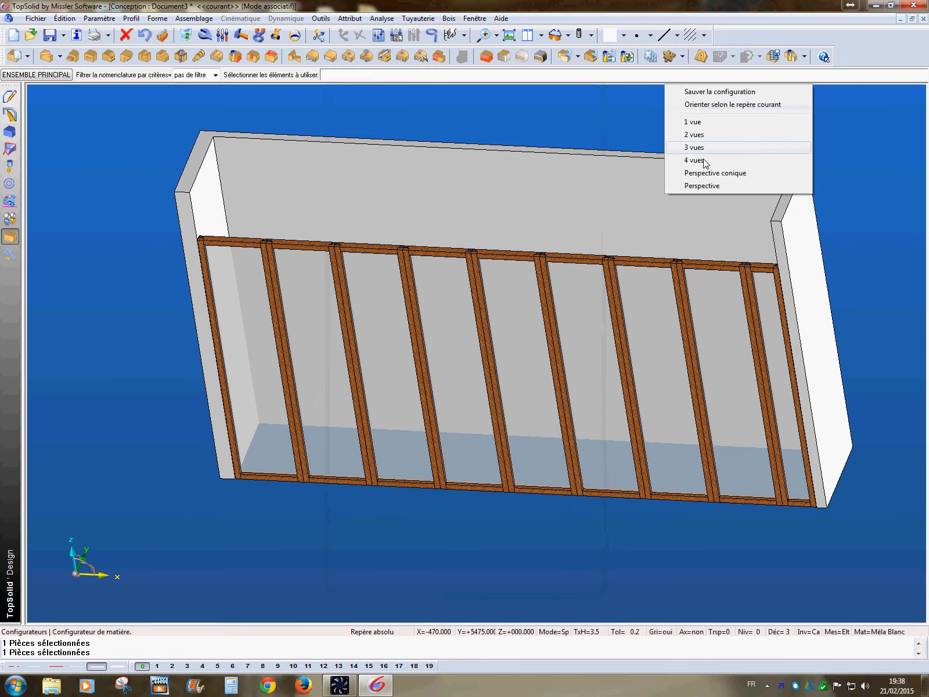
left_click(712, 174)
middle_click_drag(553, 353, 553, 320)
- Modify the frame distribution's parameters, setting the filling mode to Vide and the offset to 100 mm
left_click(205, 36)
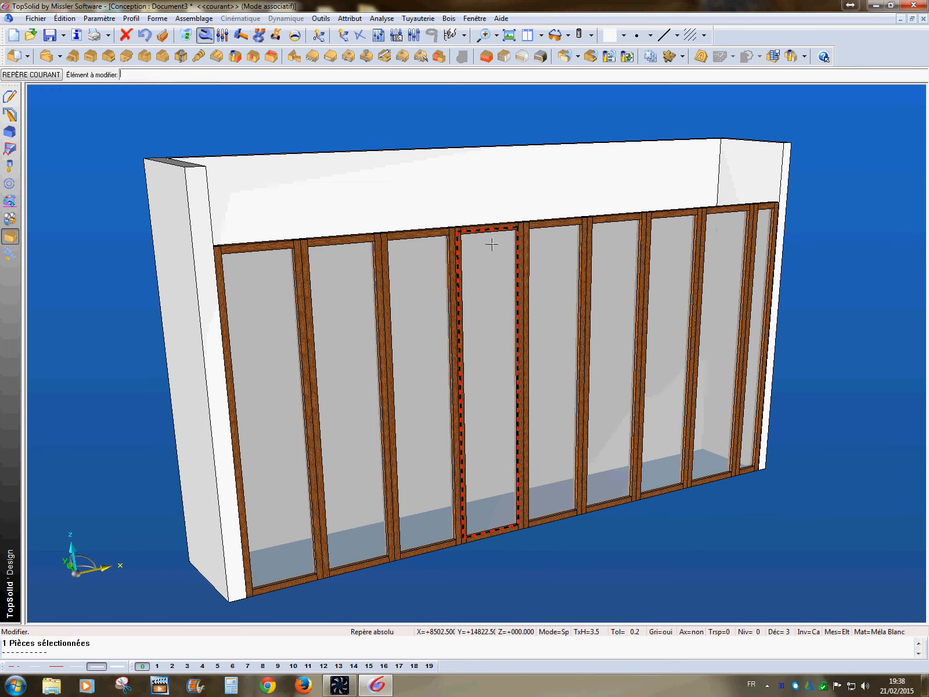
left_click(494, 238)
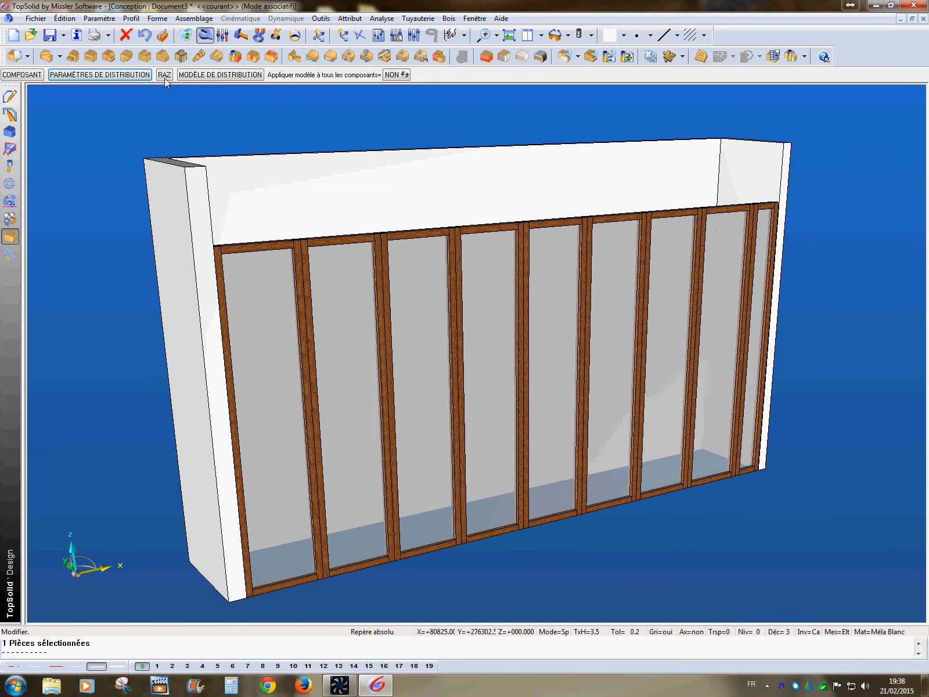
left_click(100, 75)
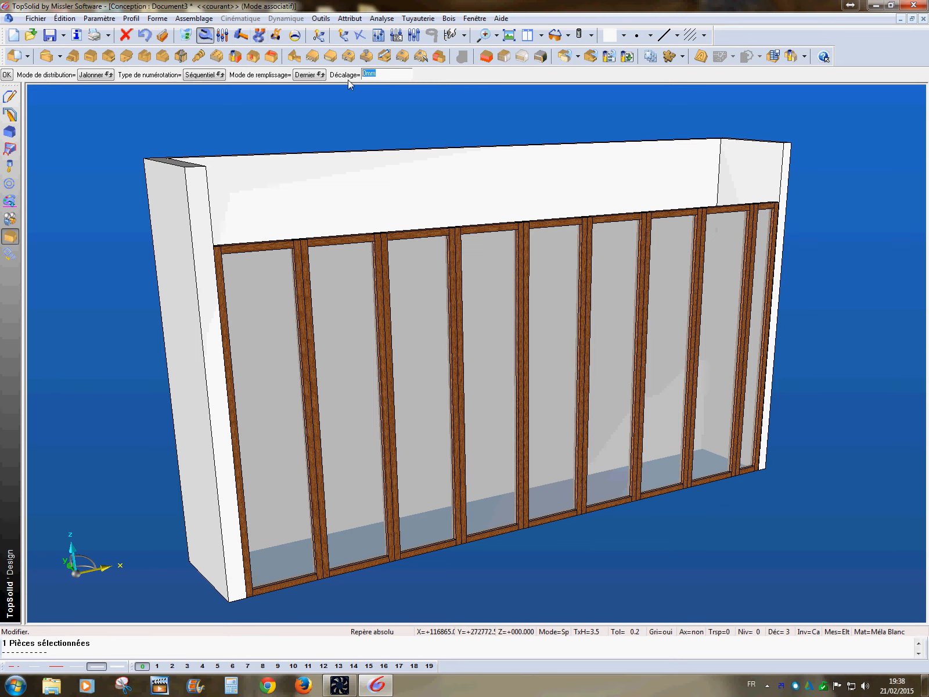
type("10")
left_click(314, 75)
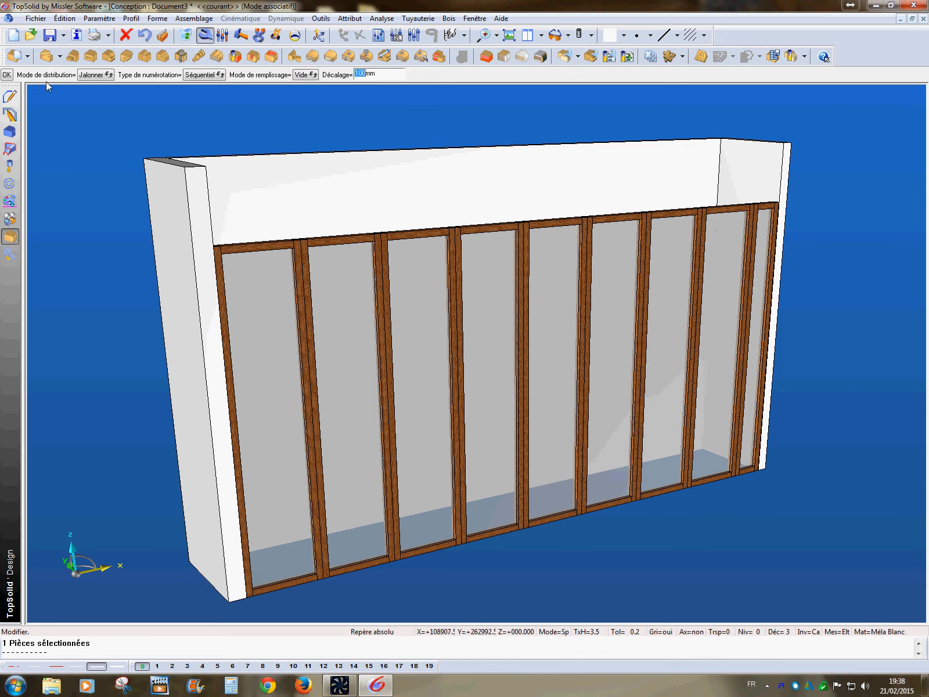
left_click(7, 74)
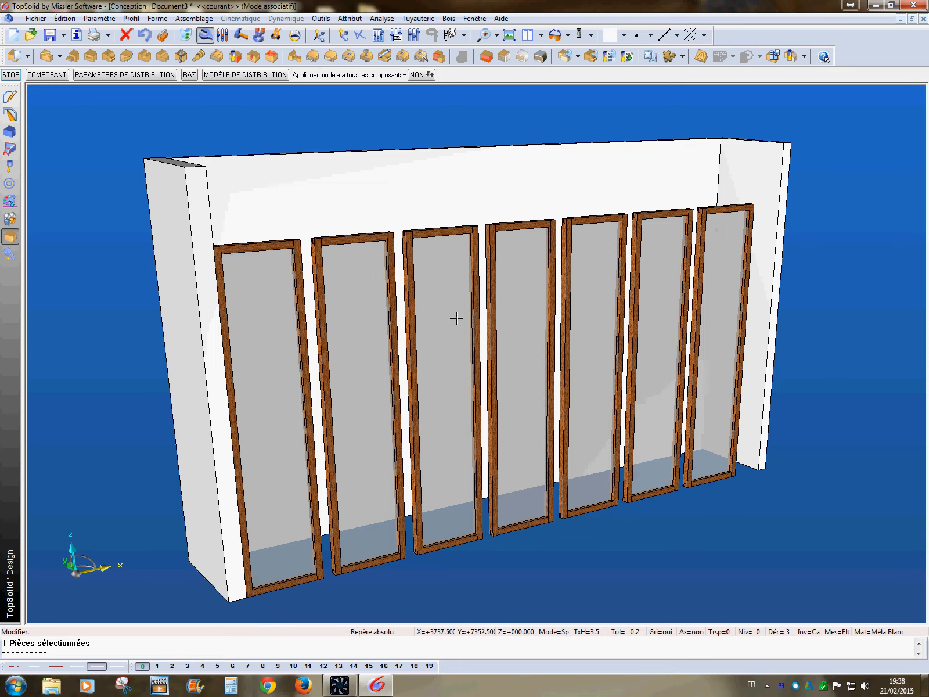
- Change the frame distribution's mode to Répartir with a number of 5
left_click(121, 75)
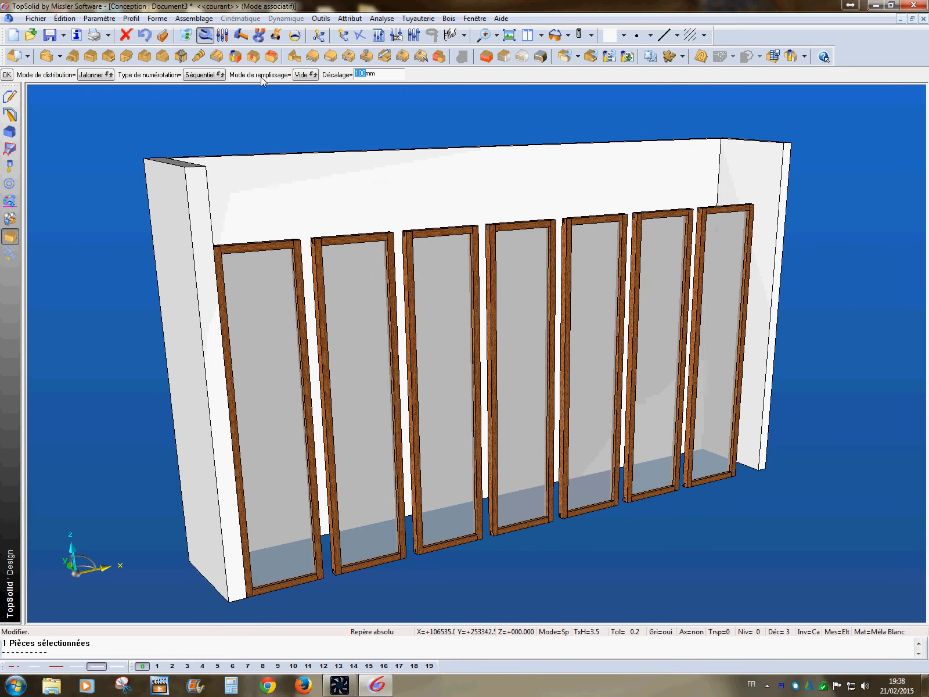
left_click(96, 74)
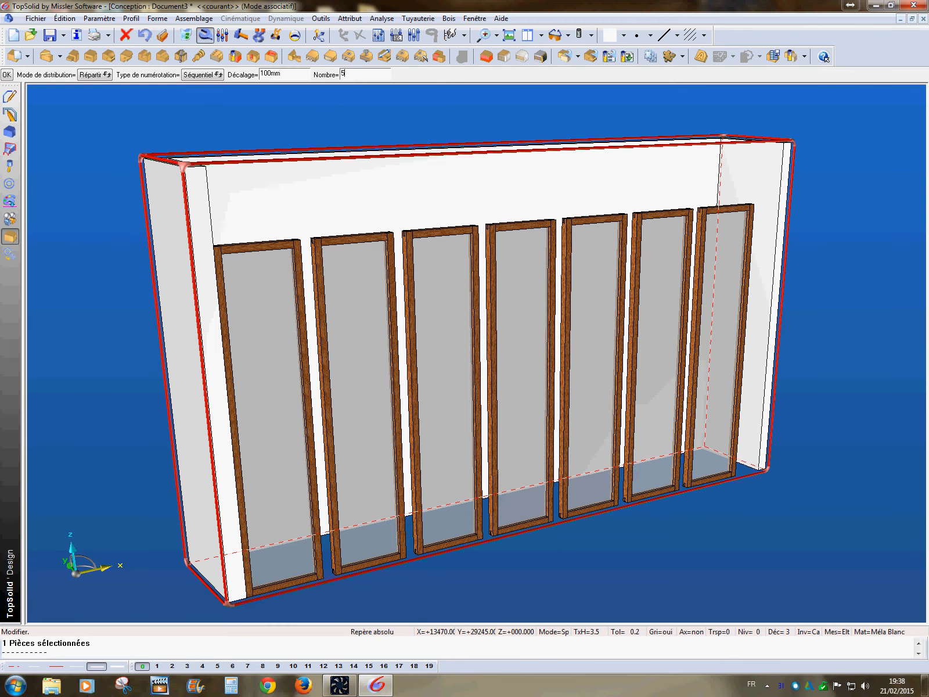
key("Return")
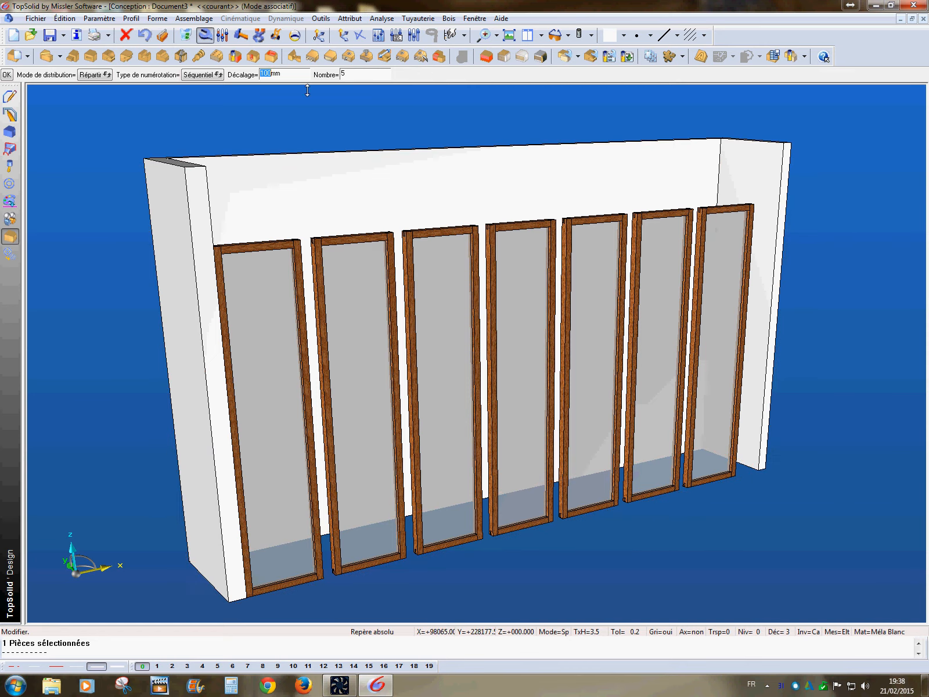
key("Return")
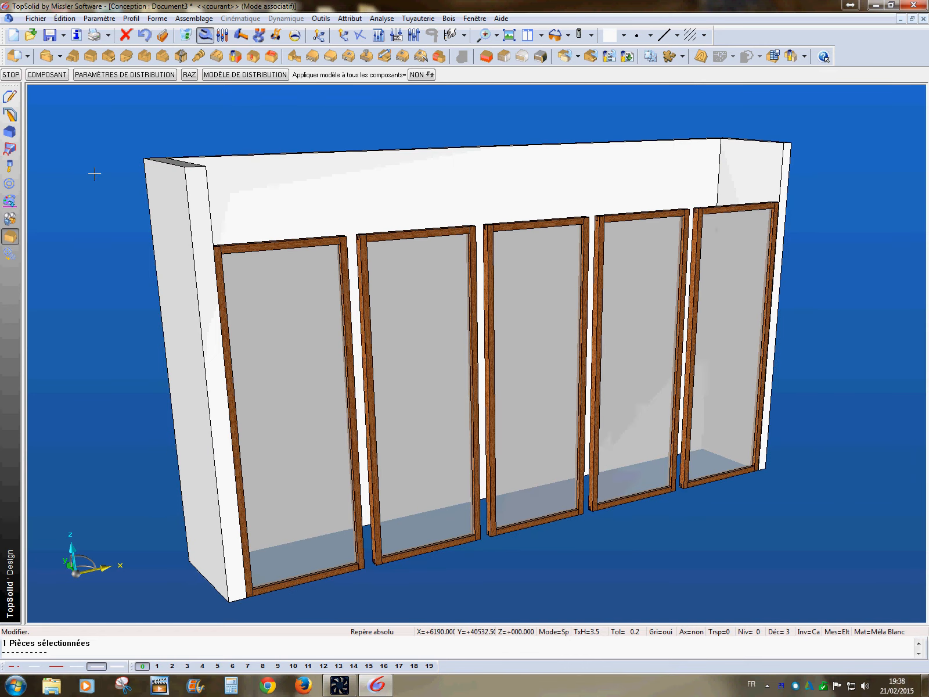
middle_click_drag(664, 523, 479, 543)
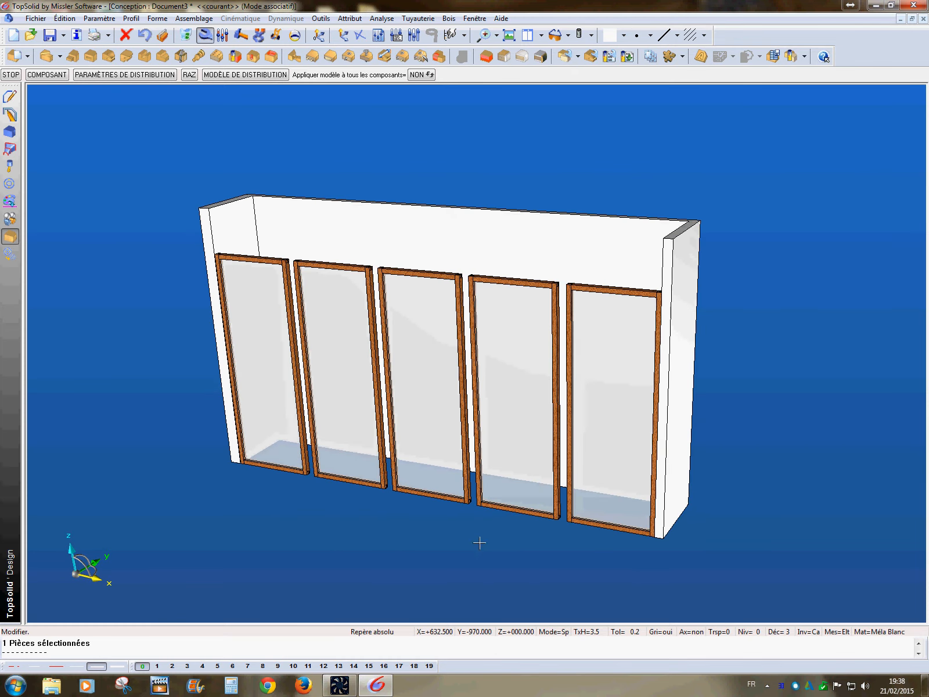